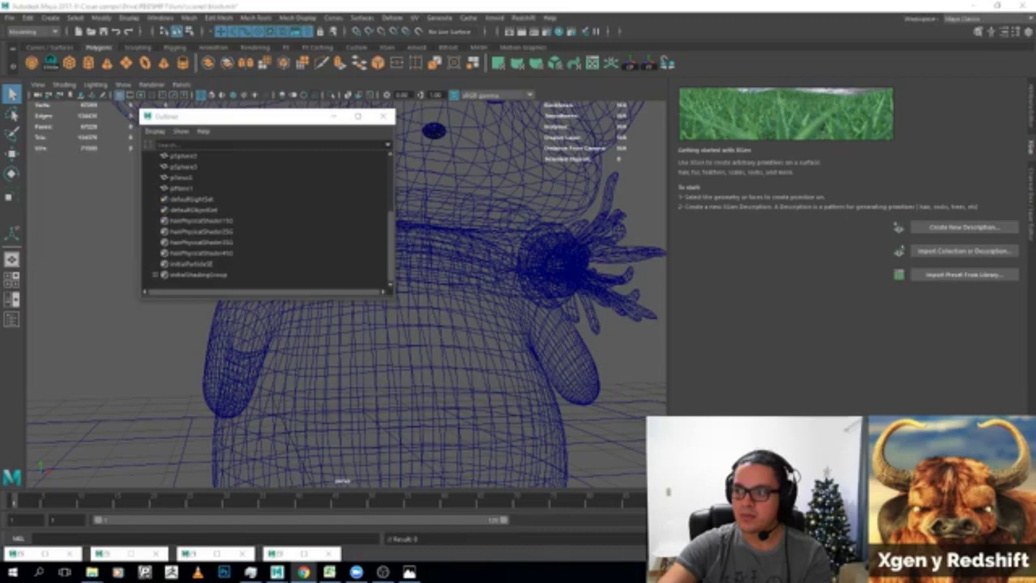
Open the XGen fur editor and select the black body mesh, pCube1.
click(342, 480)
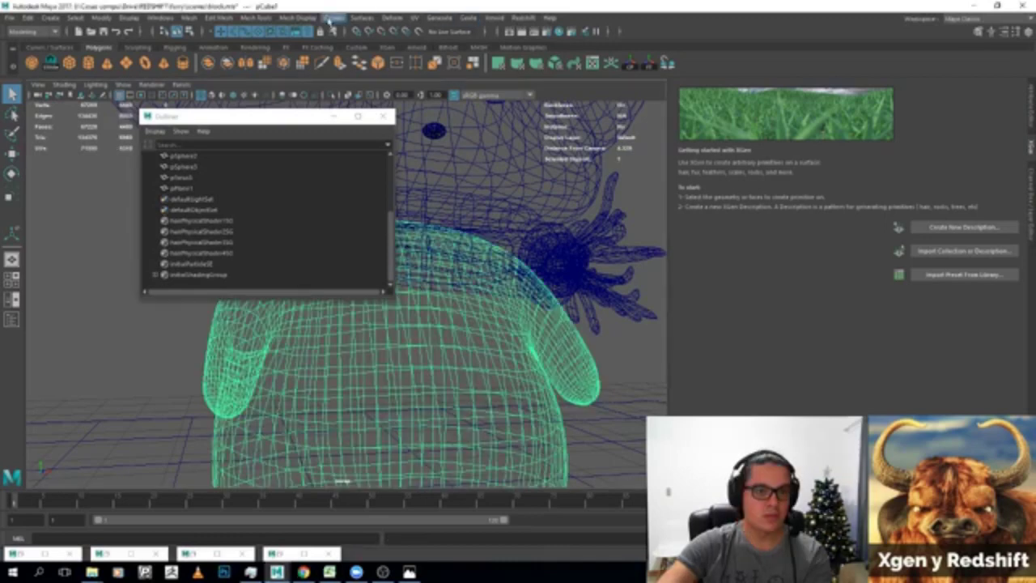
click(445, 18)
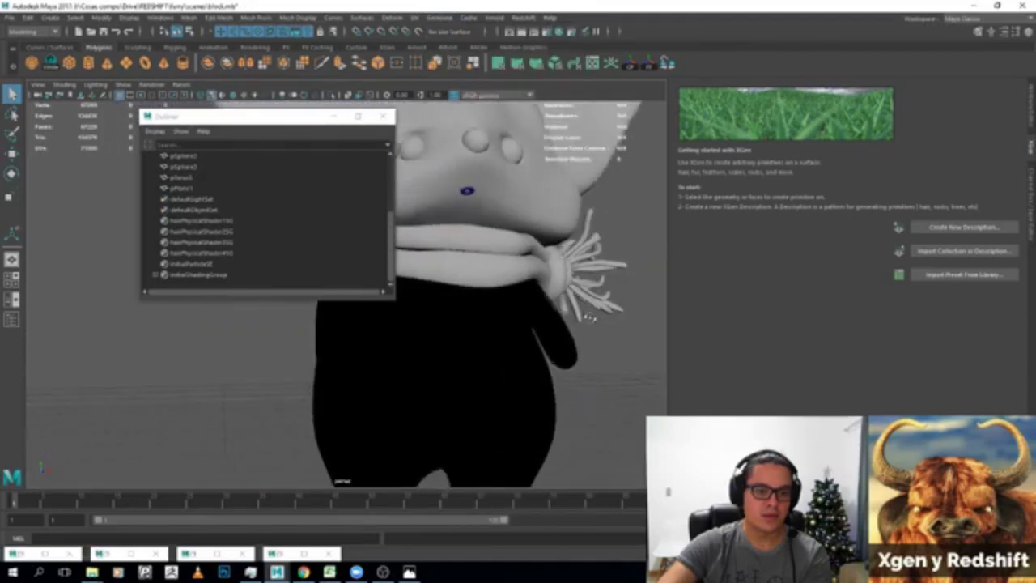
click(483, 308)
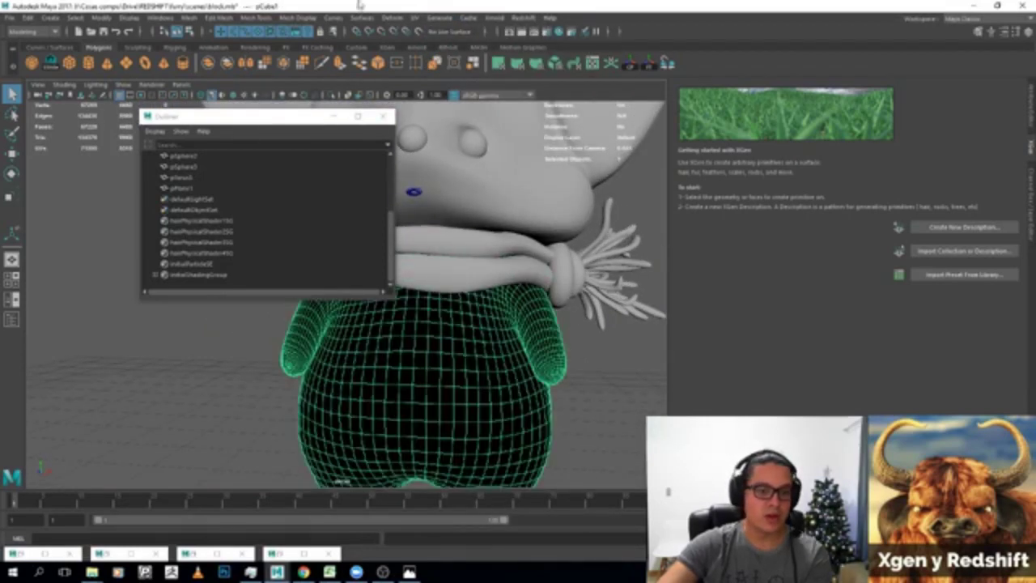
Create a groomable-splines XGen description, description2 in collection2, growing strands on the body.
click(939, 229)
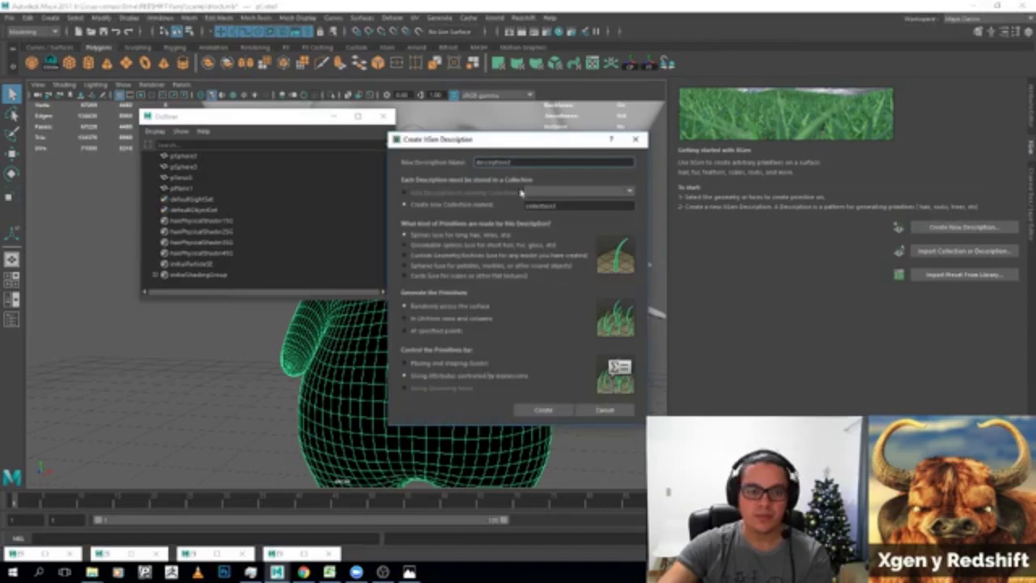
click(412, 246)
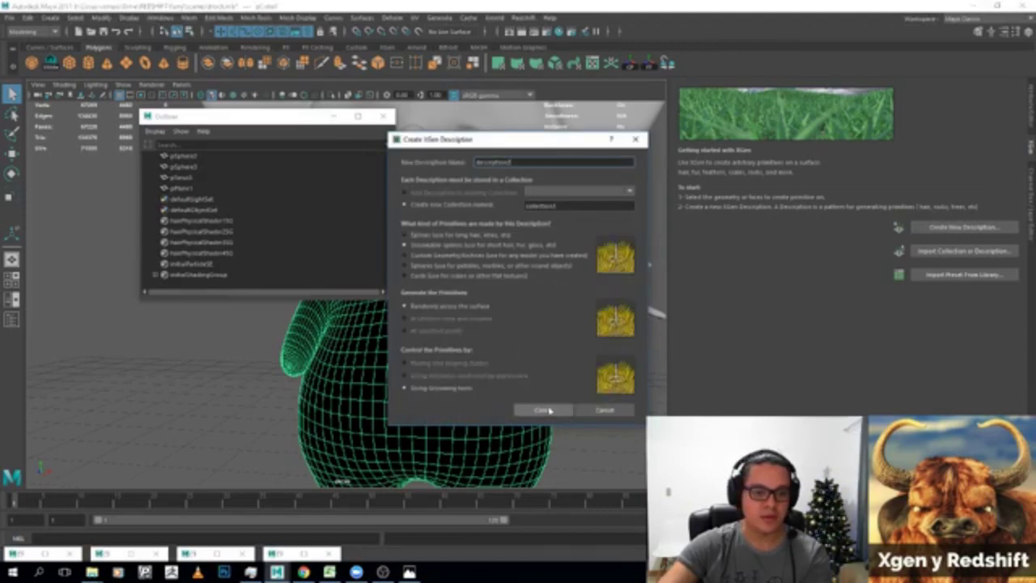
click(544, 409)
alt+drag(483, 383, 438, 381)
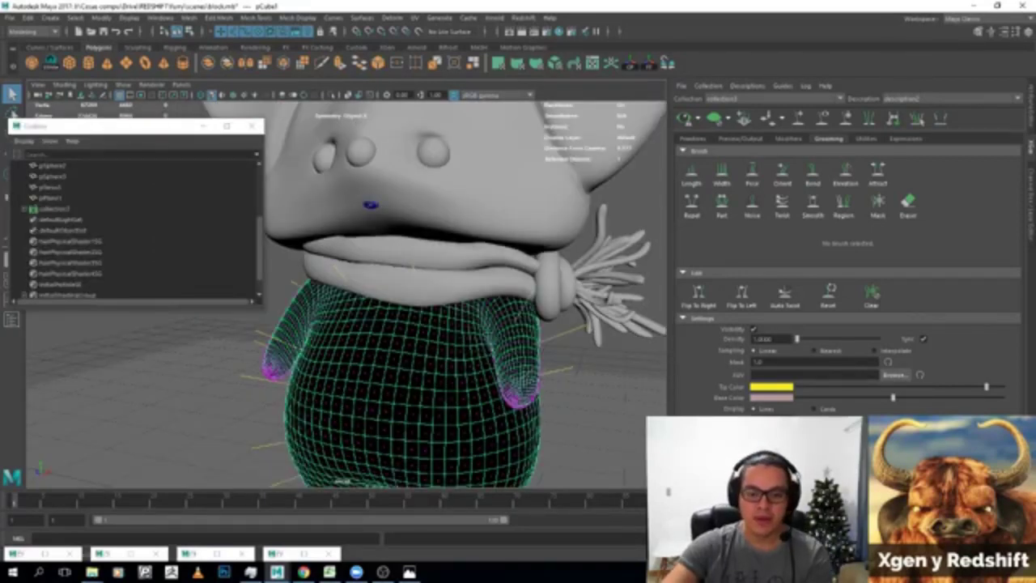
Raise the groom density to 100 so far more strands cover the body.
double_click(773, 339)
text(10)
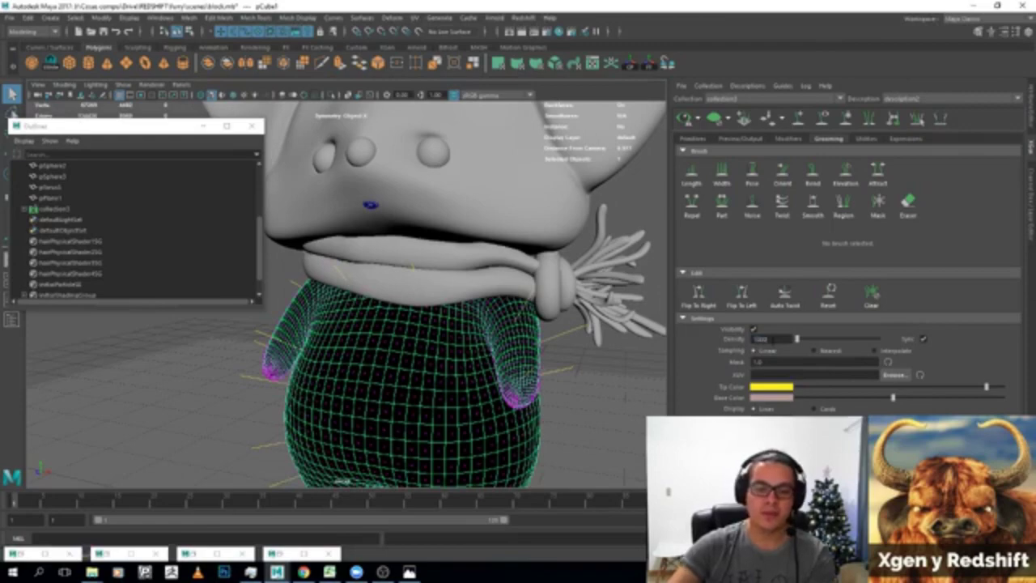
key(Return)
text(5)
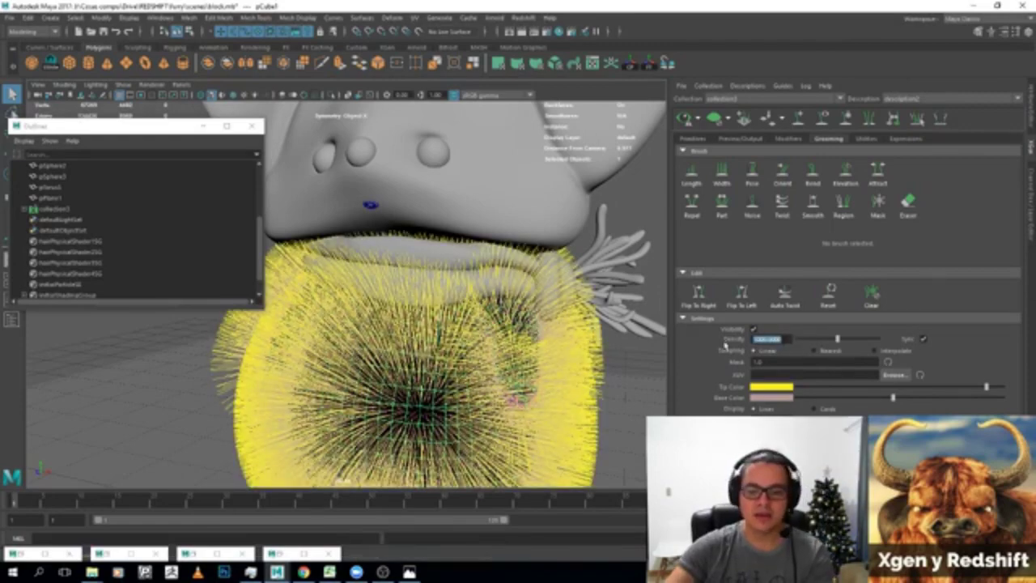
key(Return)
alt+middle_drag(398, 352, 470, 299)
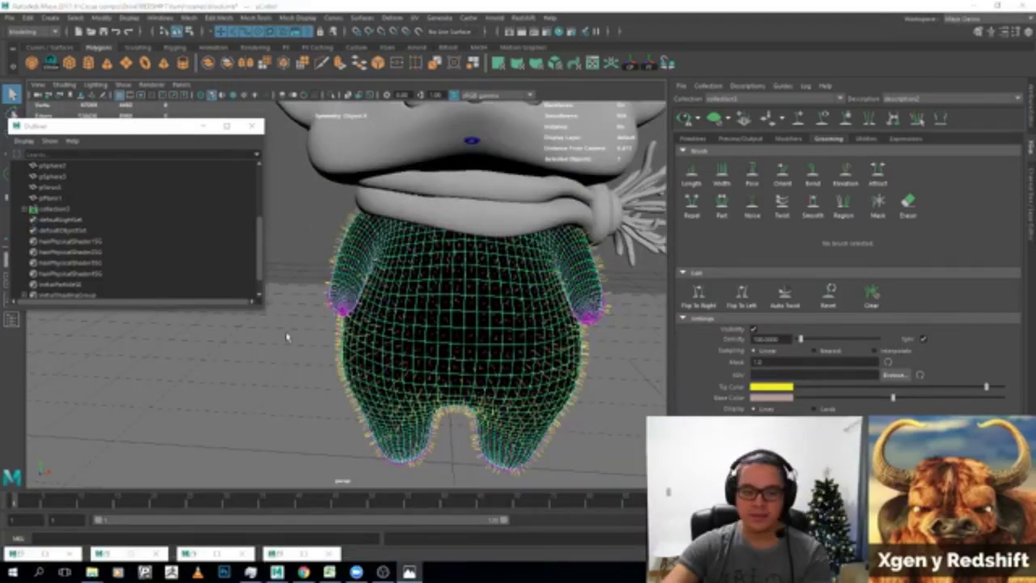
Hide and then re-show the hair guides in the viewport while inspecting the furry body.
mouse_move(287, 335)
alt+mouse_down()
mouse_move(428, 343)
mouse_move(496, 335)
mouse_move(435, 335)
mouse_move(523, 317)
mouse_move(453, 324)
alt+mouse_up()
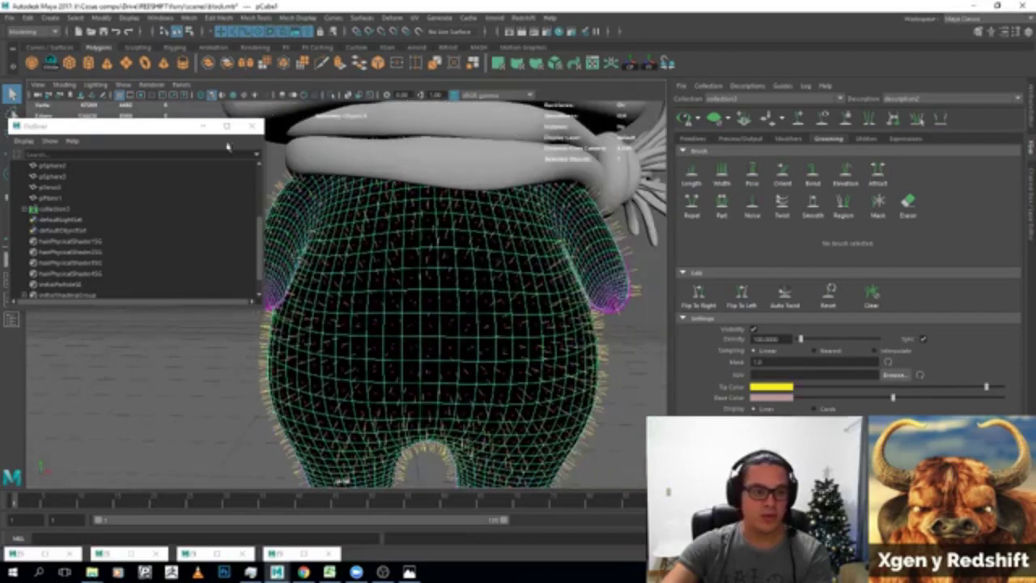
click(57, 83)
click(89, 193)
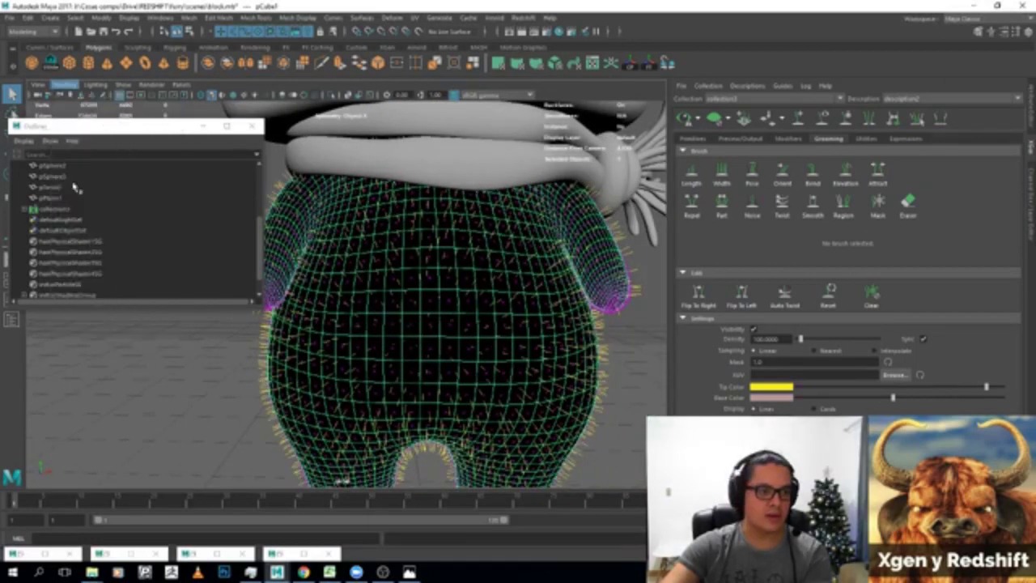
click(63, 84)
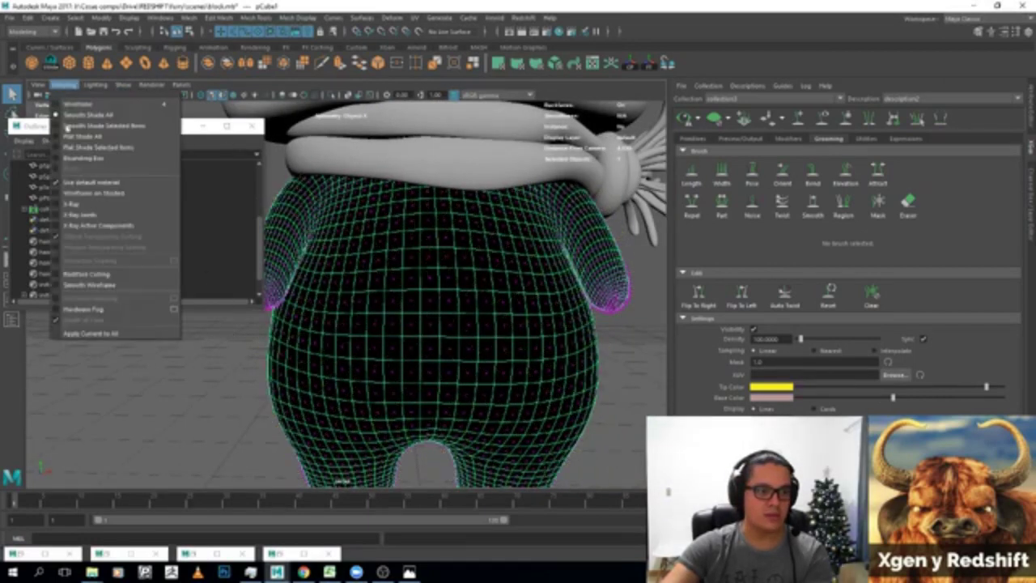
click(89, 188)
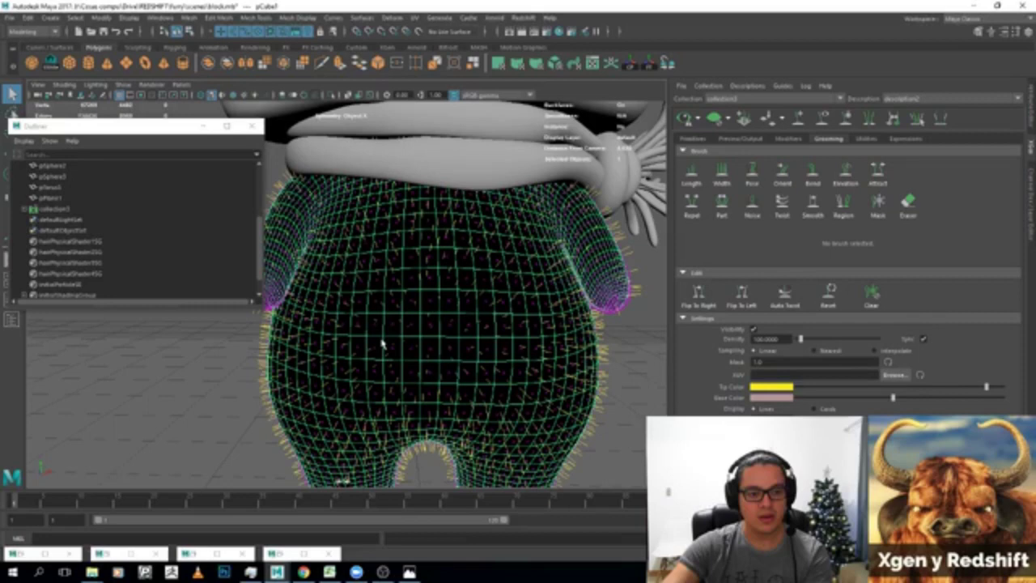
Toggle Double Sided and Opposite in pCubeShape1's Render Stats, checking the body's shading.
key(ctrl+a)
click(818, 233)
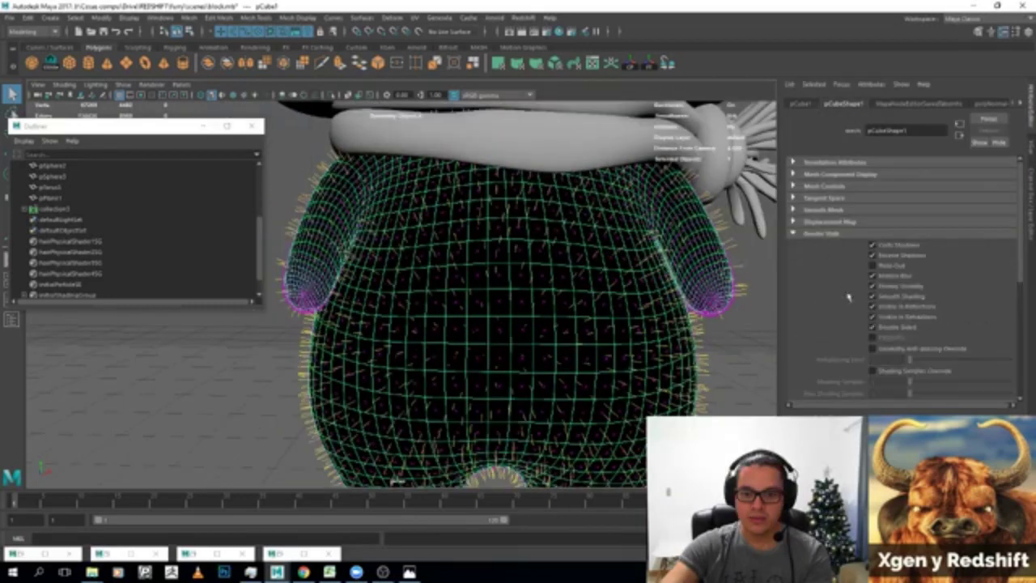
click(873, 327)
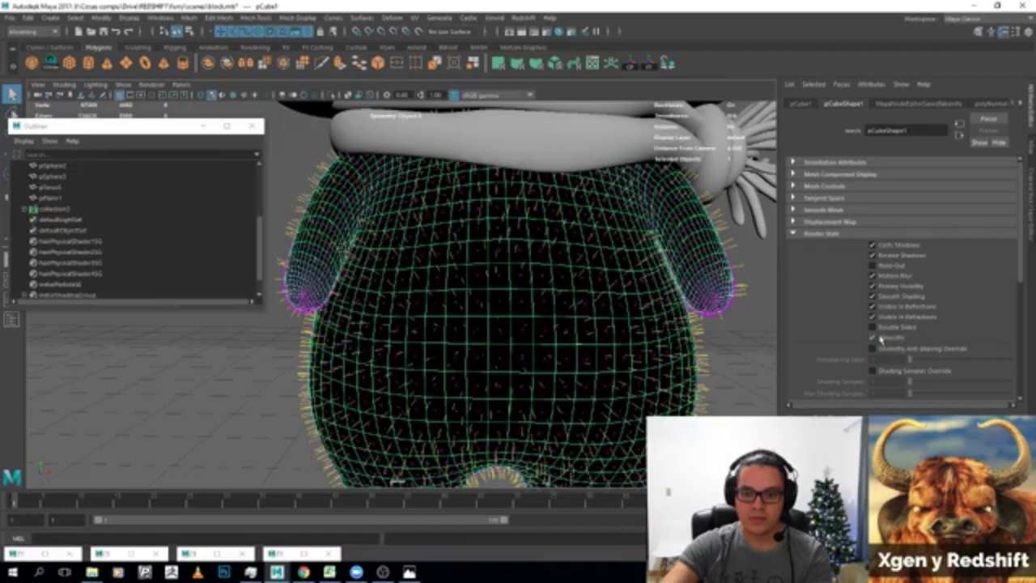
click(743, 300)
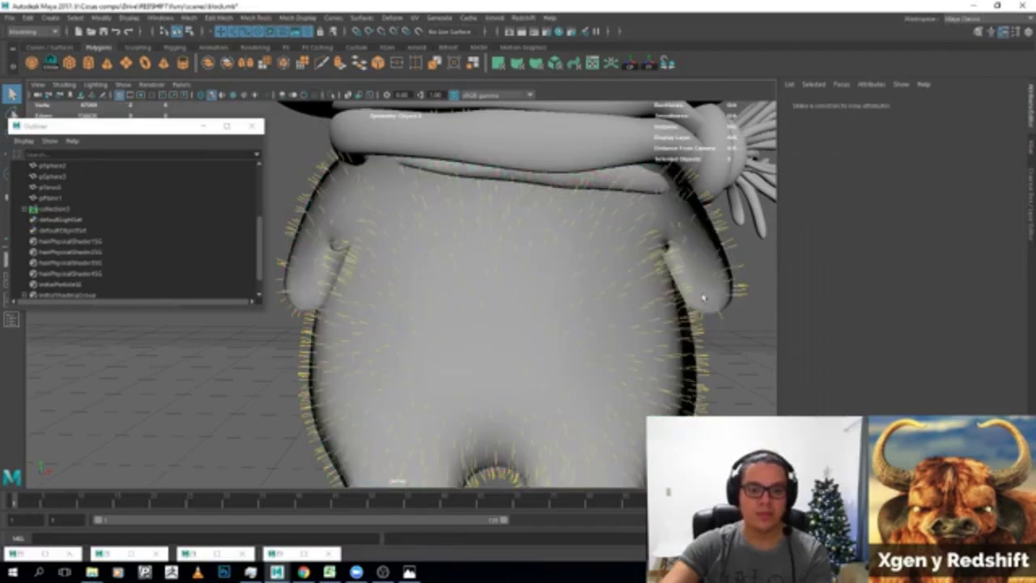
click(706, 296)
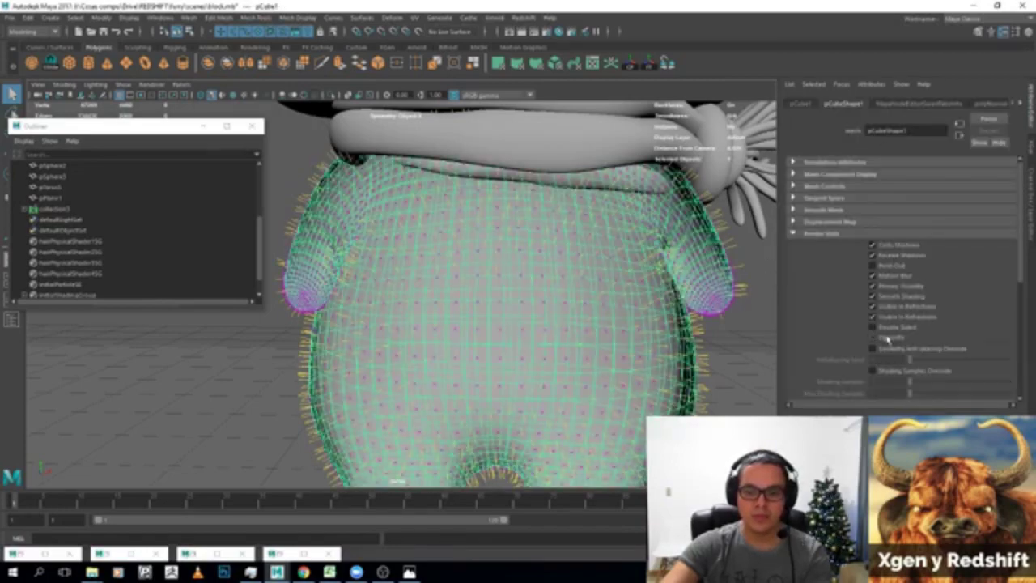
click(873, 338)
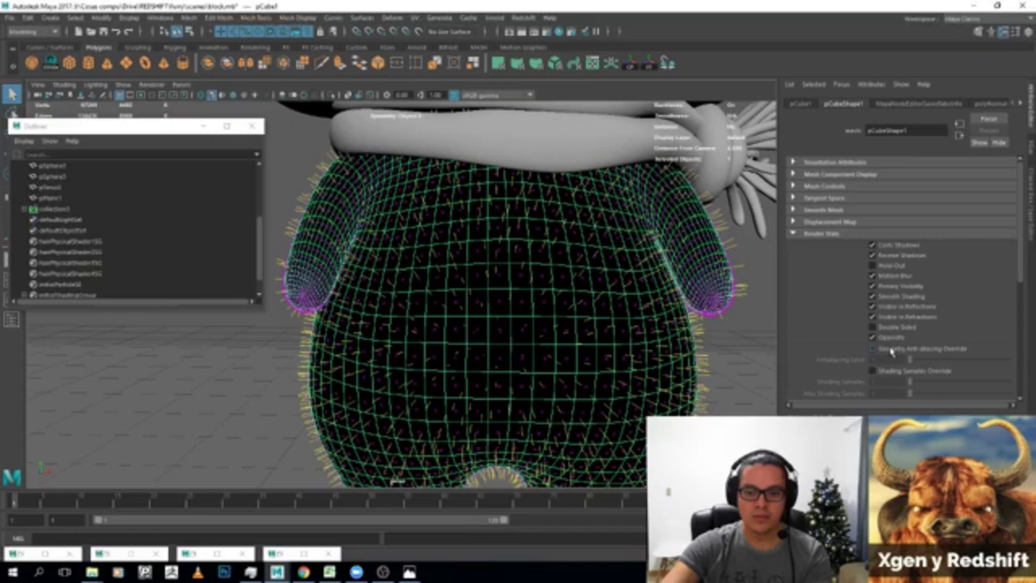
click(884, 338)
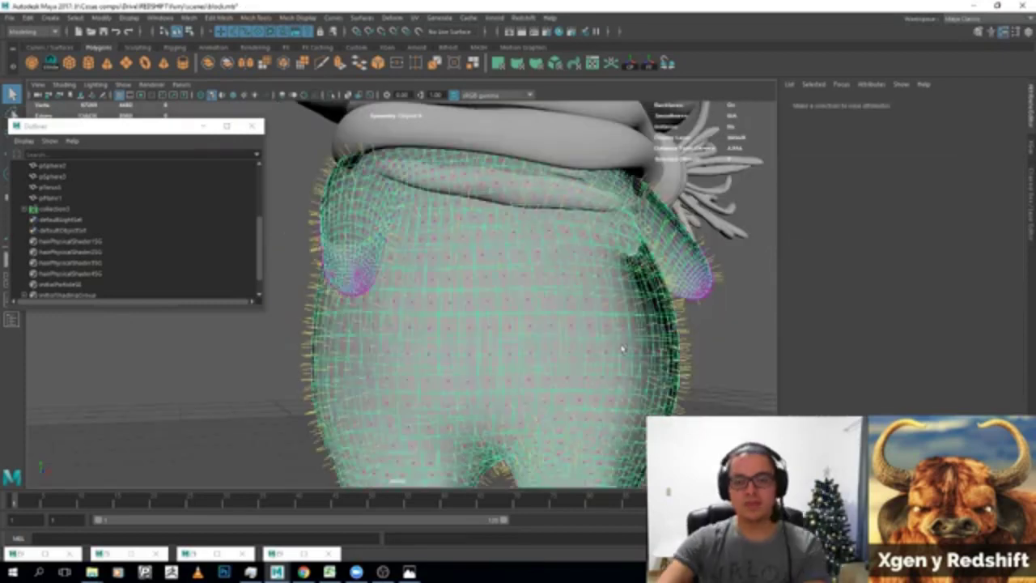
click(724, 316)
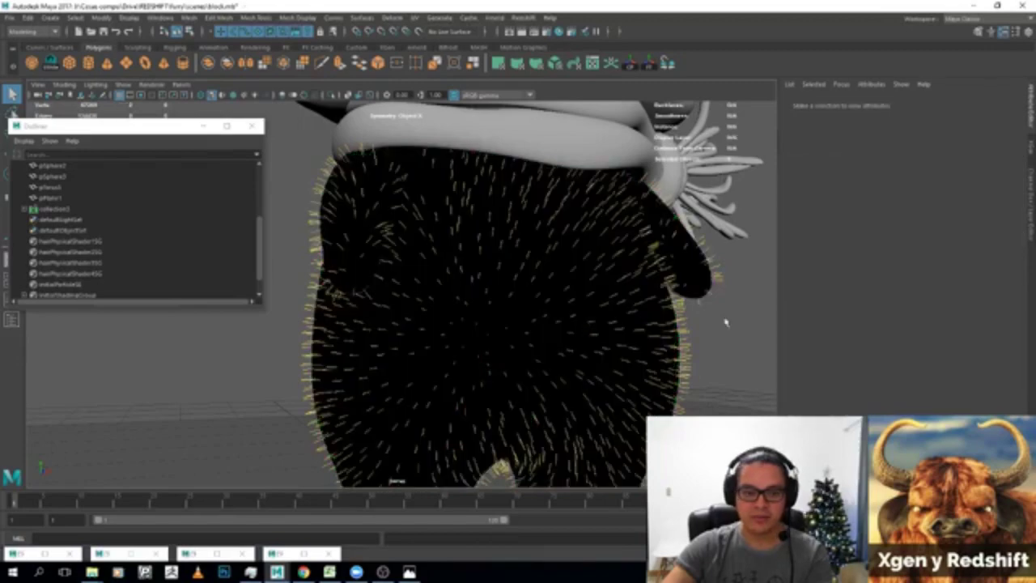
mouse_move(724, 316)
alt+mouse_down()
mouse_move(625, 253)
mouse_move(634, 291)
mouse_move(583, 279)
alt+mouse_up()
click(625, 254)
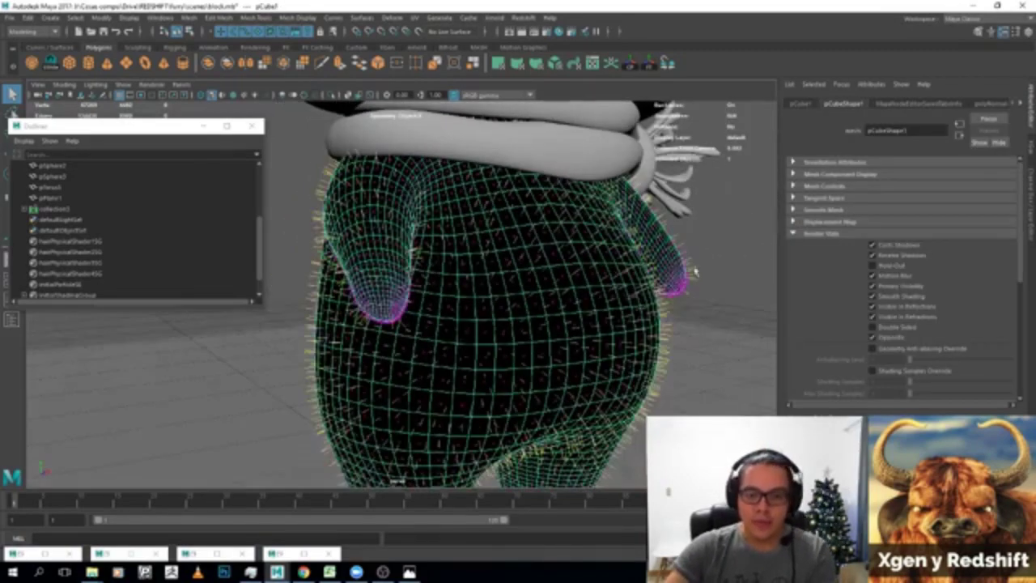
Return to the XGen grooming editor and save the scene.
click(1032, 150)
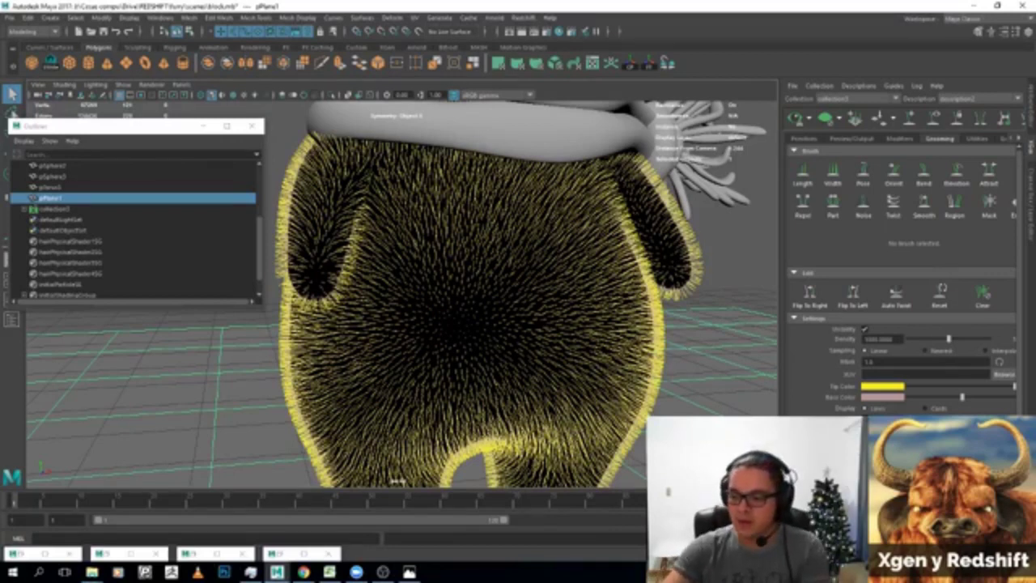
key(ctrl+s)
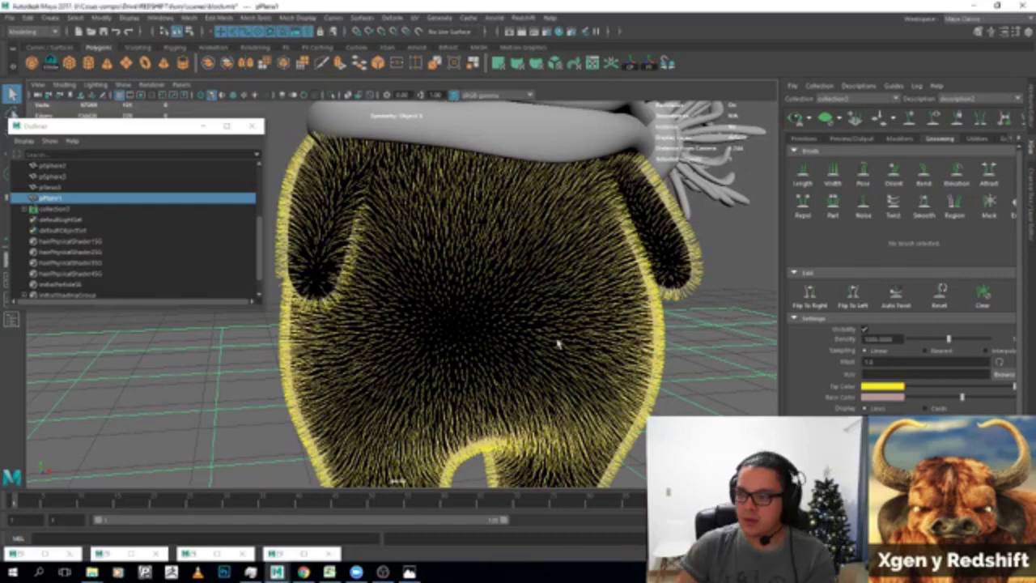
Select pCube1 and comb its fur with the Pose grooming brush.
click(555, 280)
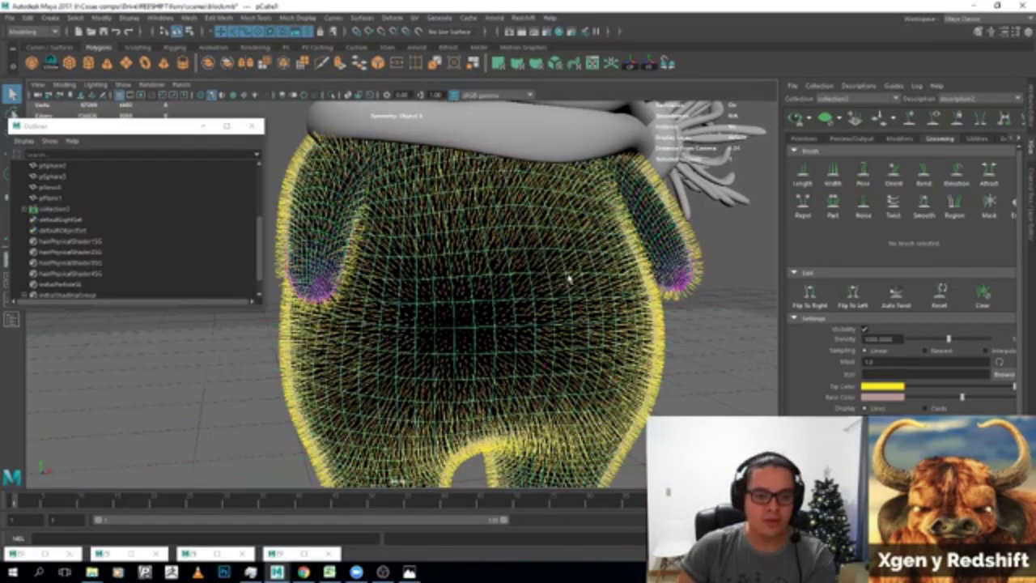
click(863, 171)
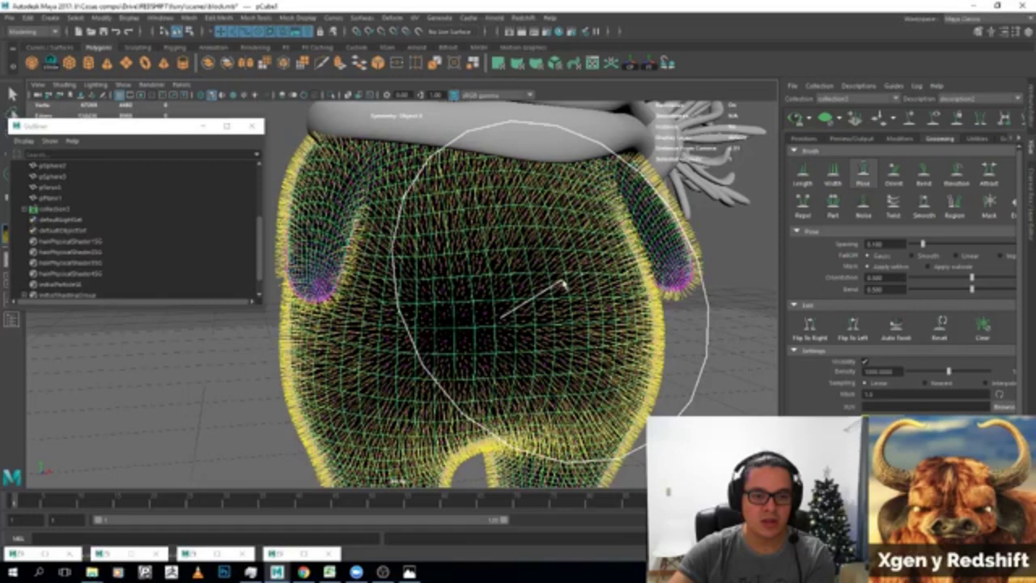
alt+drag(564, 285, 543, 301)
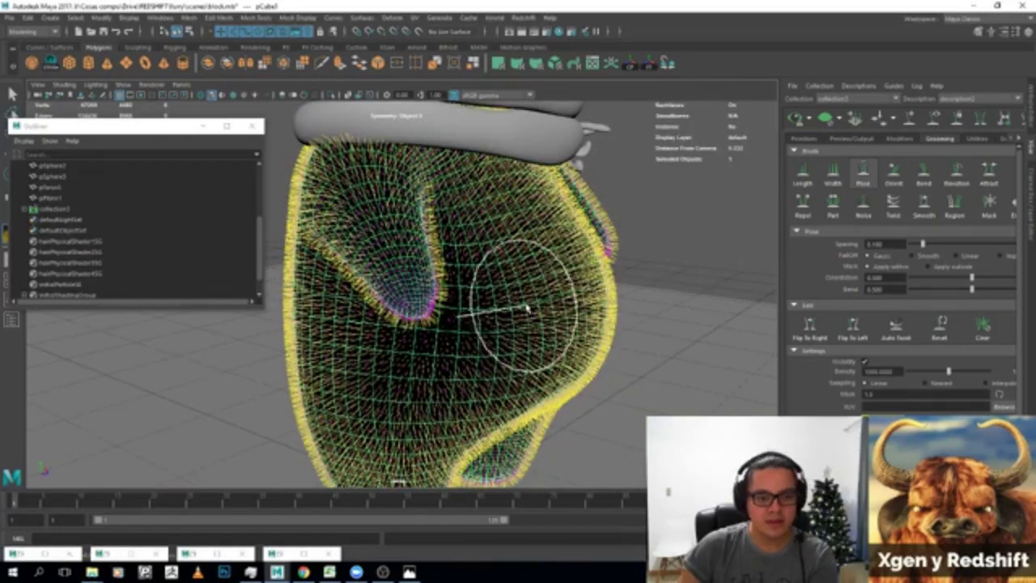
key(q)
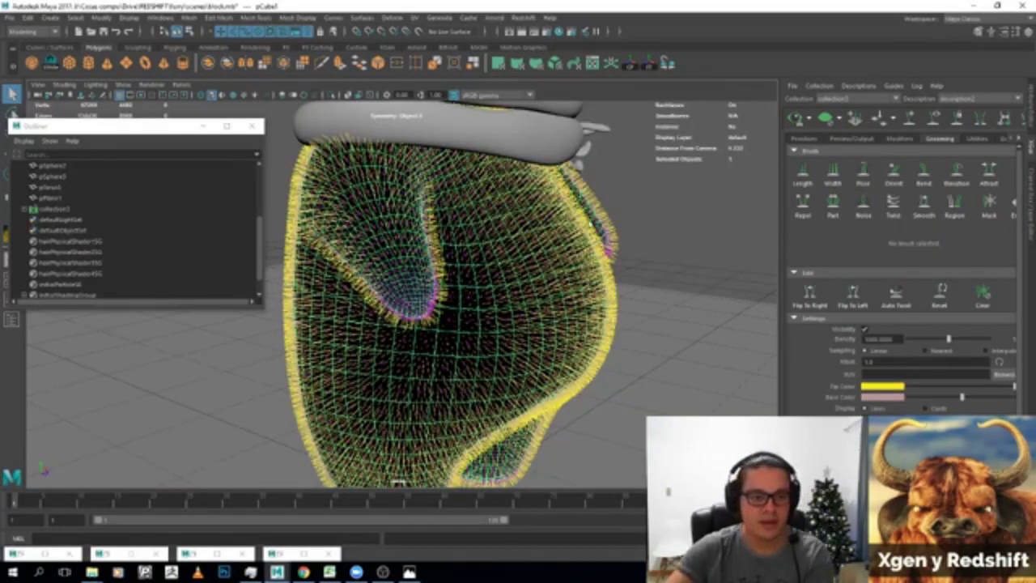
Reverse the body mesh's normals so it shades light grey instead of black.
click(297, 17)
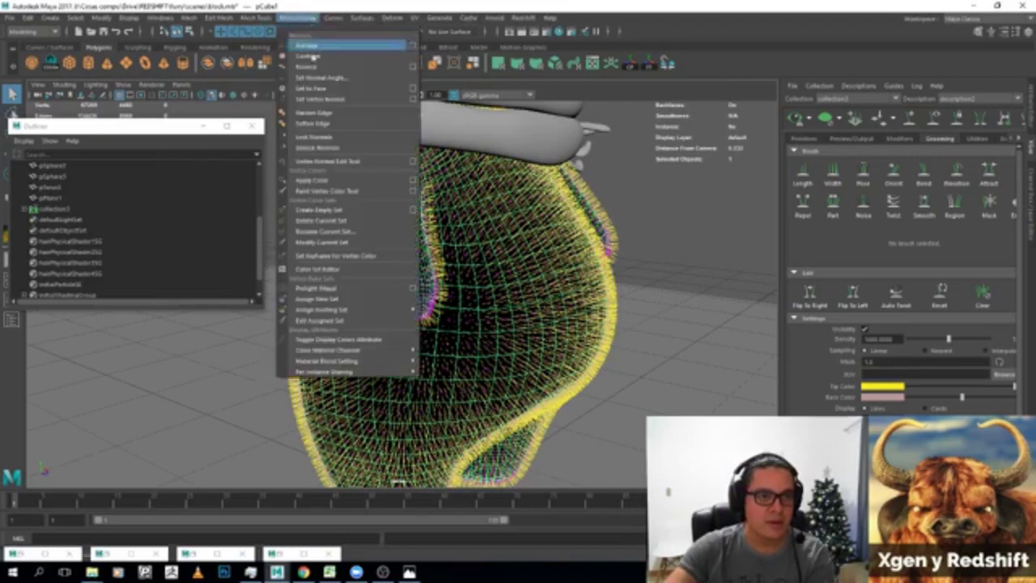
click(311, 66)
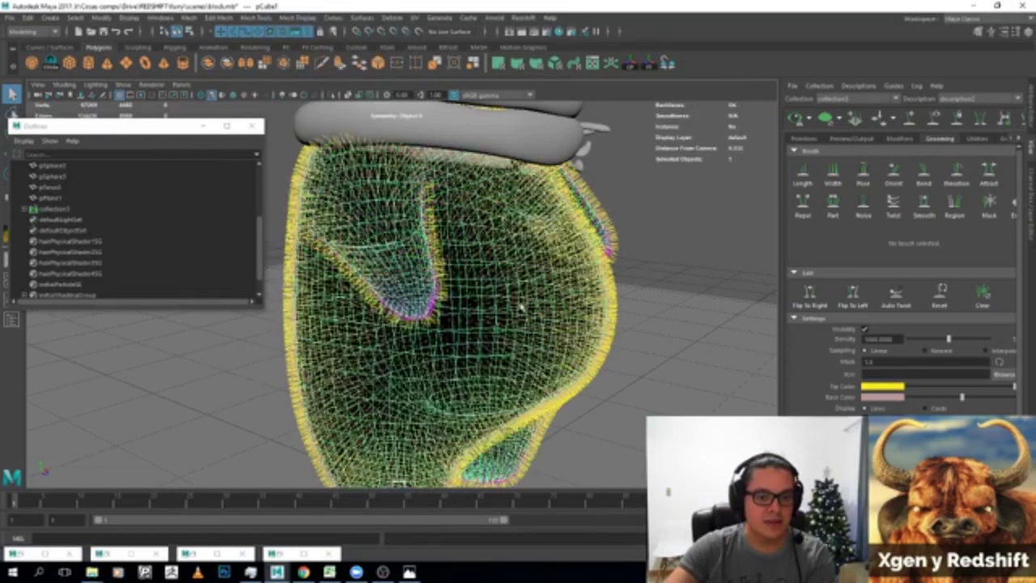
alt+drag(613, 257, 564, 257)
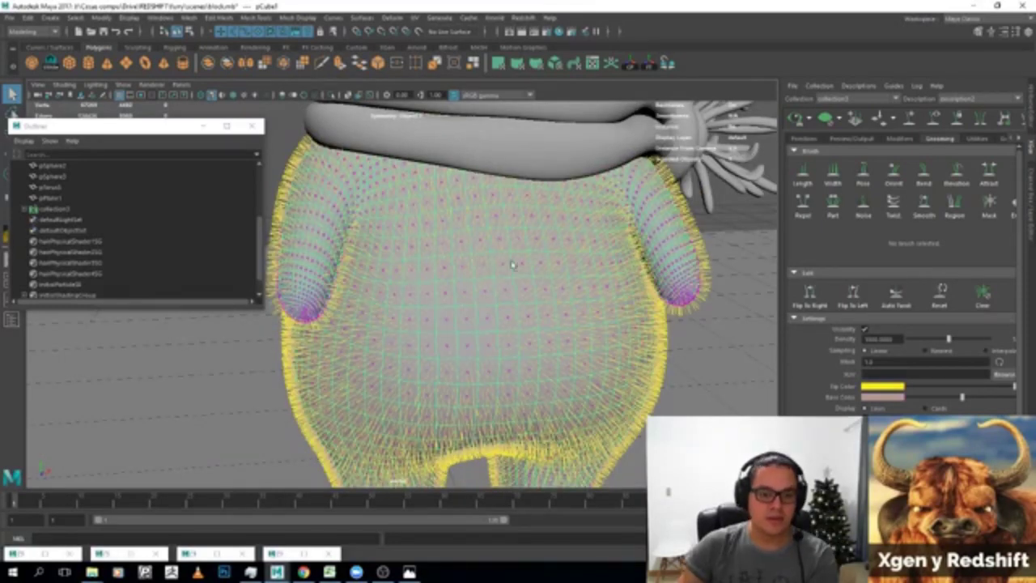
Select collection3 and try the Pose grooming brush on the body fur.
click(133, 208)
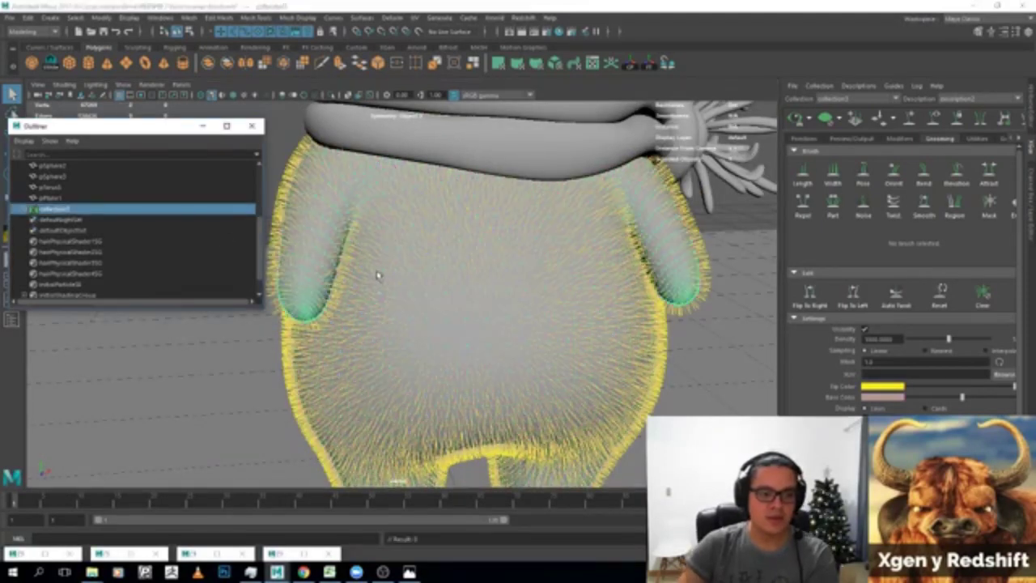
click(863, 170)
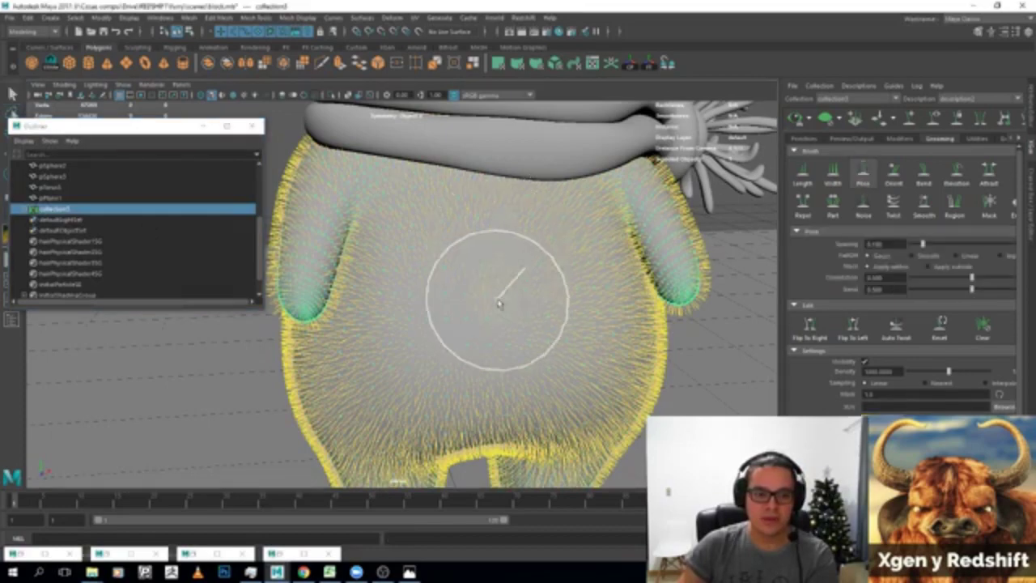
mouse_move(497, 296)
alt+mouse_down()
mouse_move(537, 283)
mouse_move(490, 256)
alt+mouse_up()
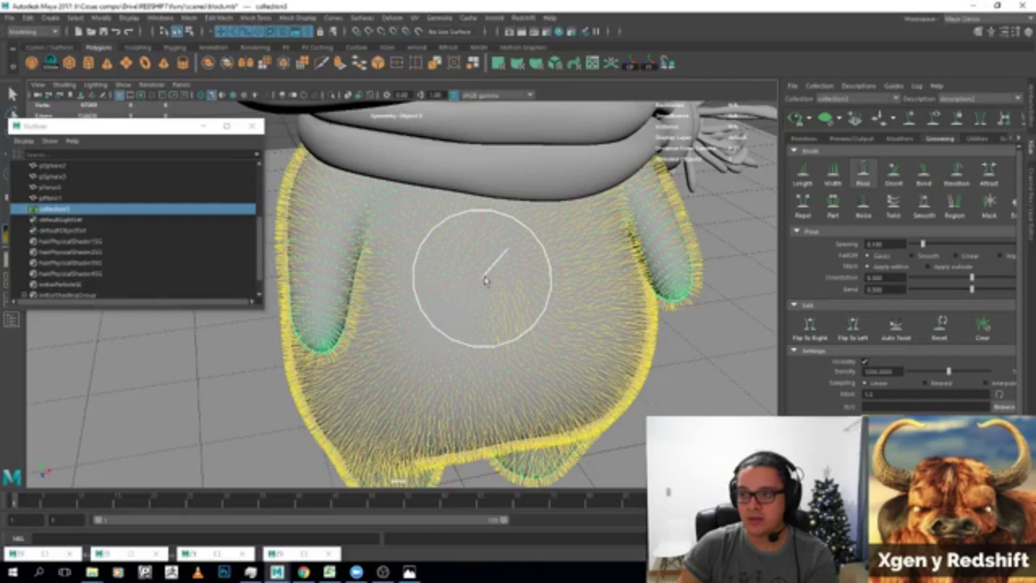
alt+drag(486, 281, 462, 308)
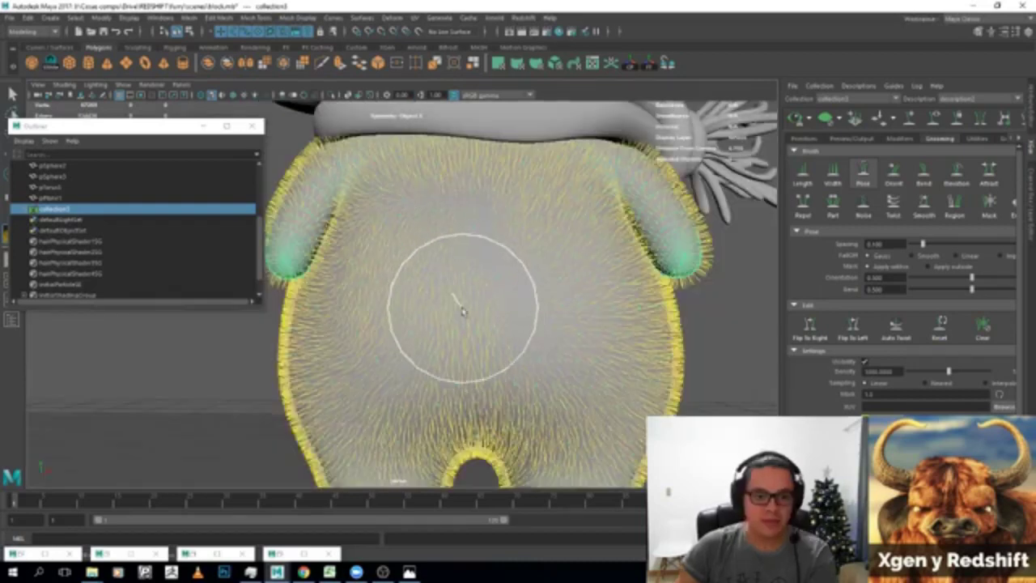
Select the body mesh pCube1 and bring up the Assign New Material list.
key(q)
click(464, 306)
right_drag(466, 275, 475, 549)
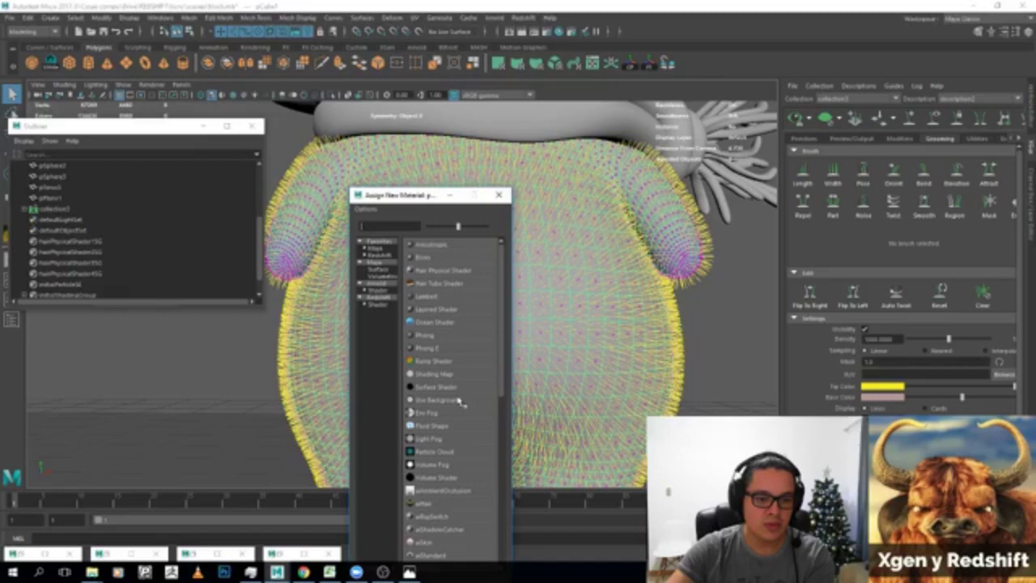
Assign a new Lambert material, lambert2, to the body and reselect the fur collection.
click(457, 401)
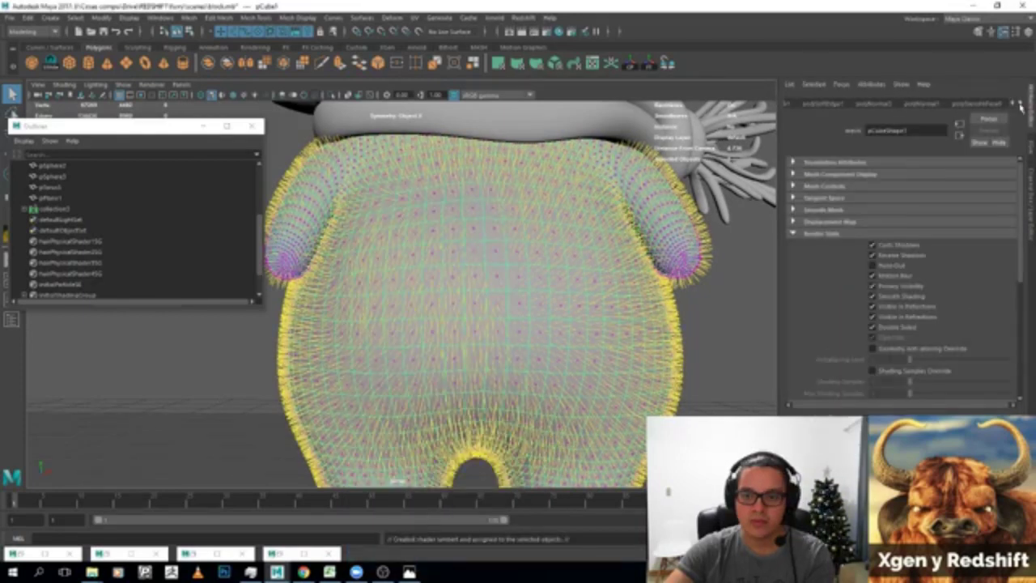
click(1020, 103)
click(1020, 104)
click(1020, 104)
click(1020, 104)
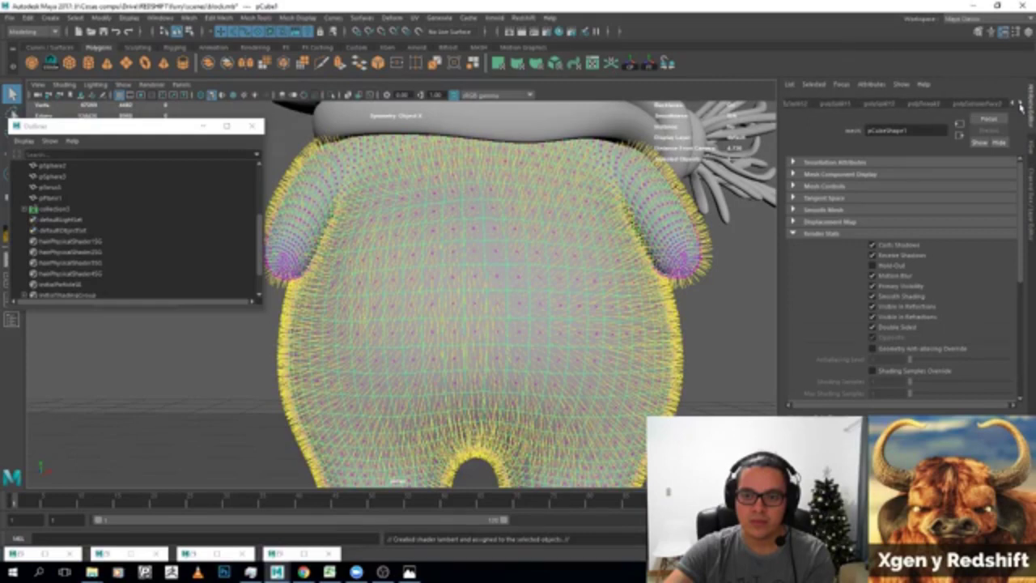
click(1020, 104)
click(1020, 104)
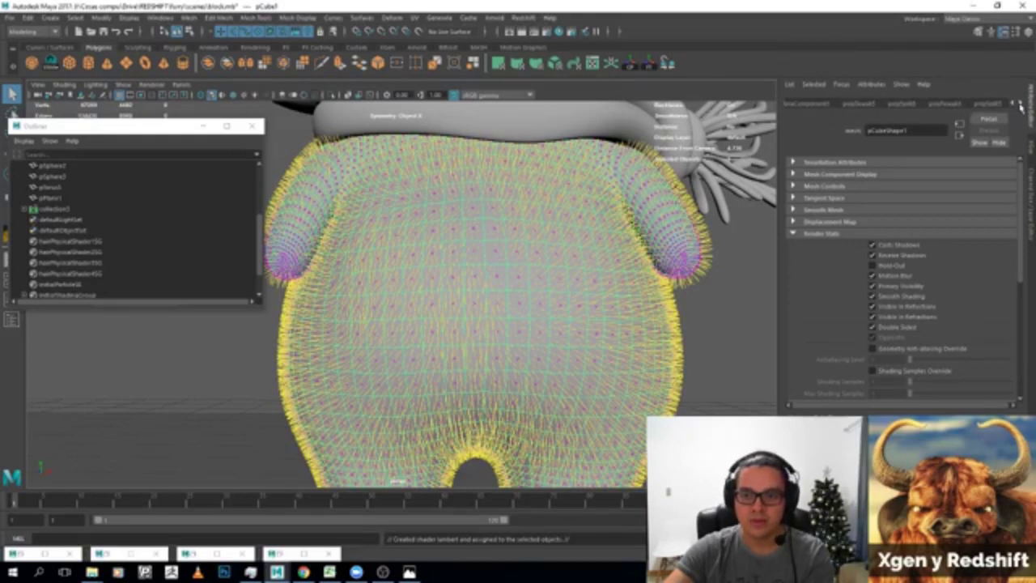
click(1021, 105)
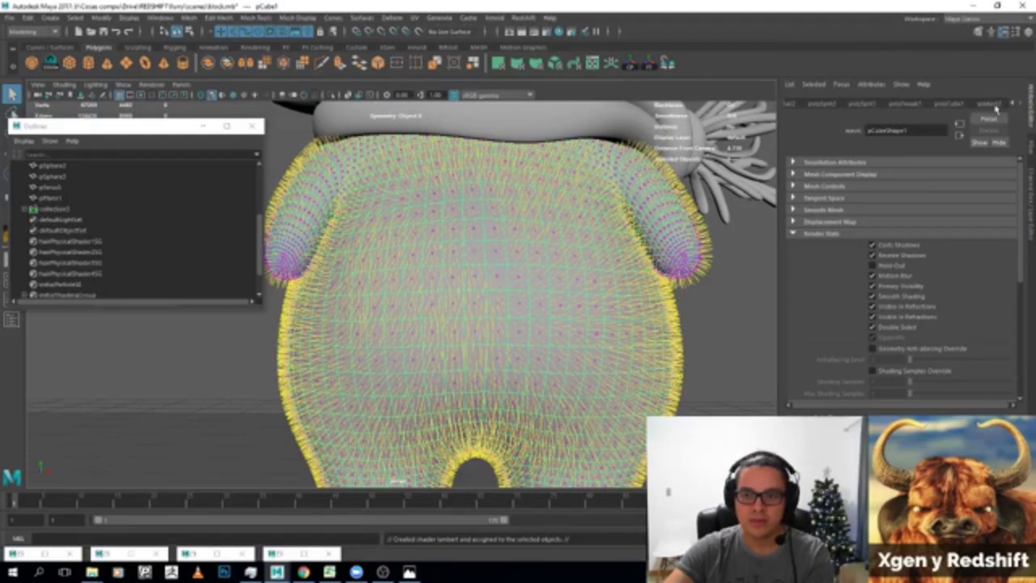
click(992, 105)
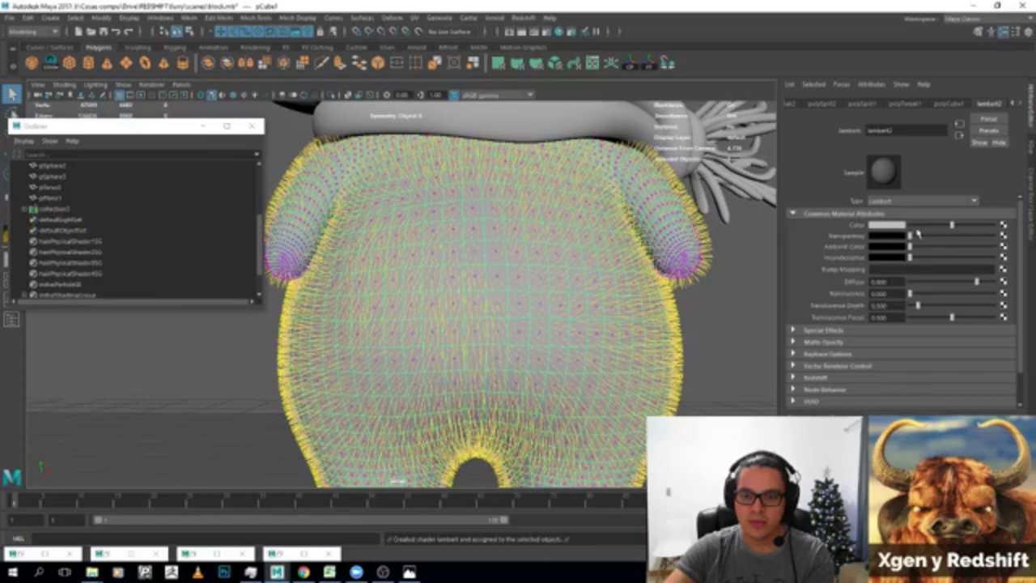
click(432, 289)
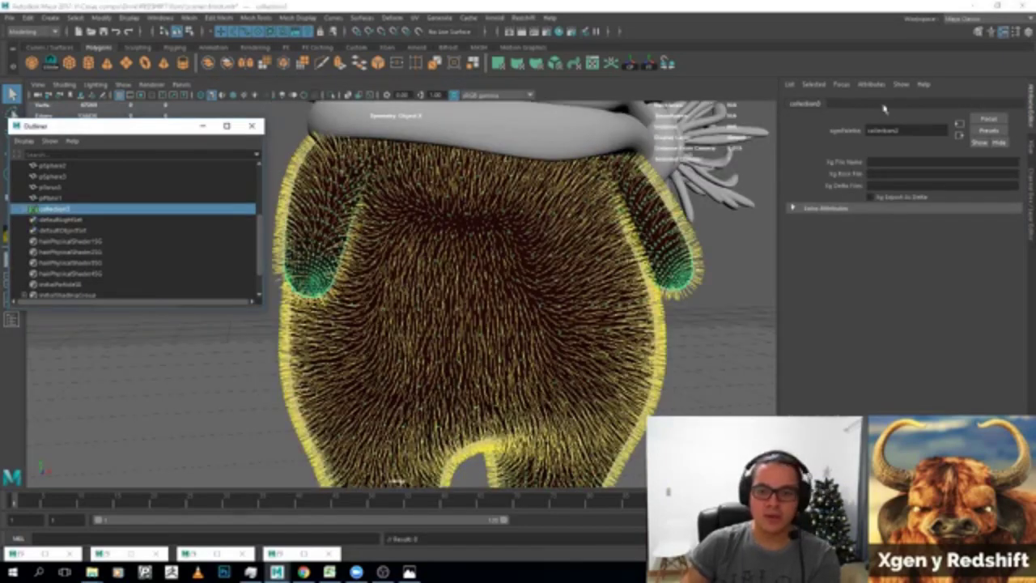
Reshape the fur on the right side of the back with the Pose brush.
click(1030, 145)
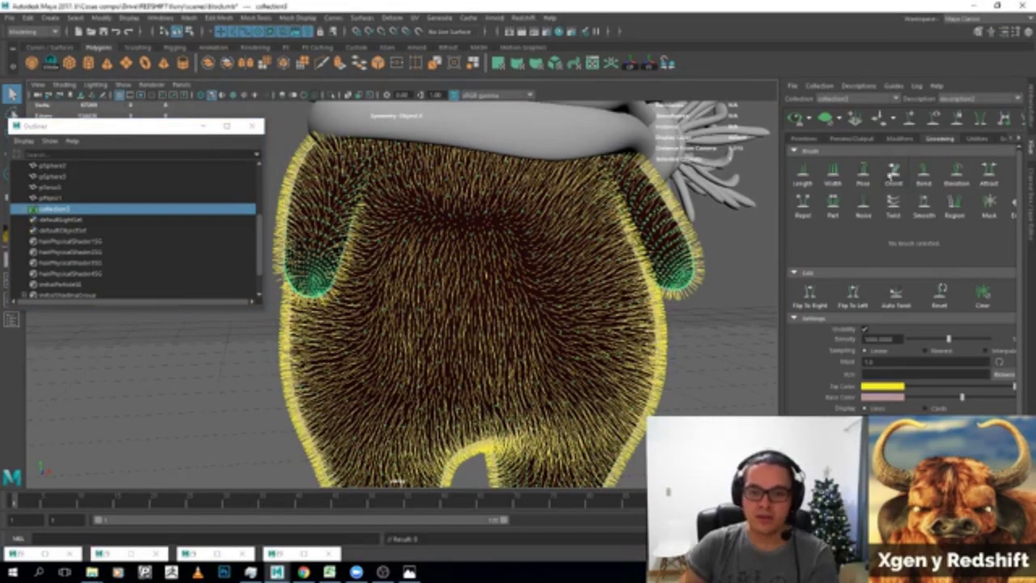
click(863, 170)
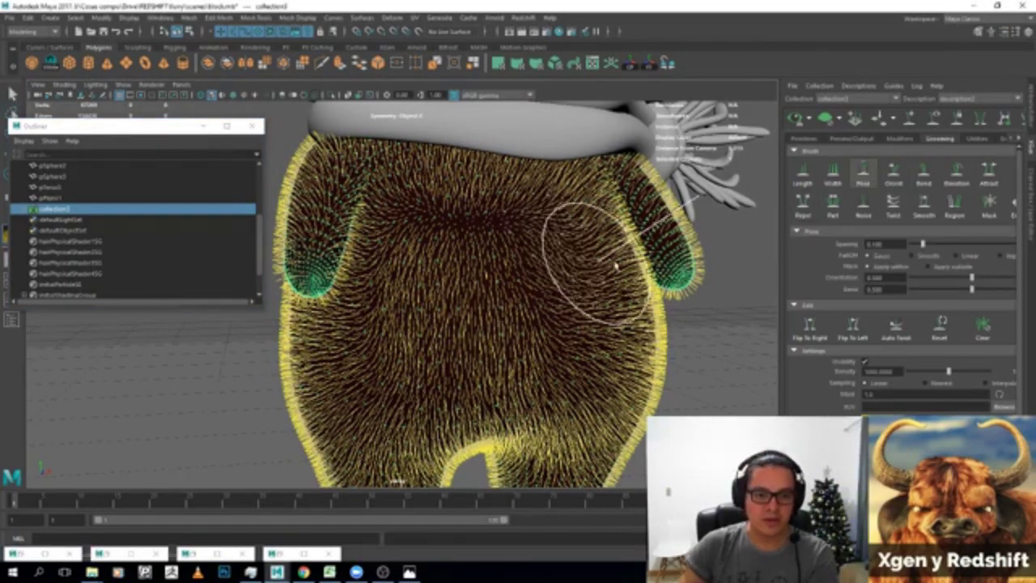
alt+drag(610, 261, 592, 274)
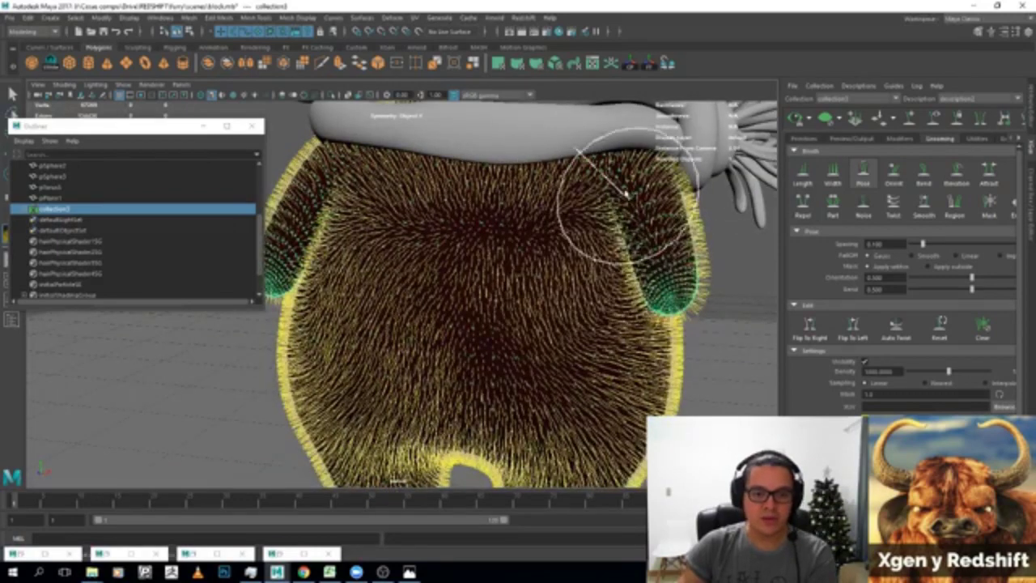
key(q)
Select pPlane1 and comb the back fur with the Orient brush, curling the upper-left strands.
click(263, 346)
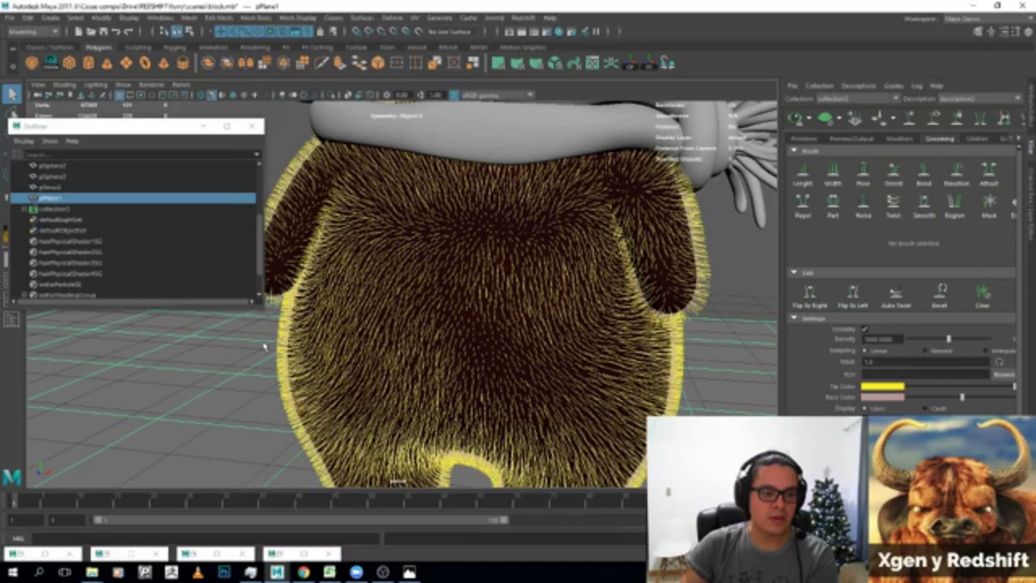
key(y)
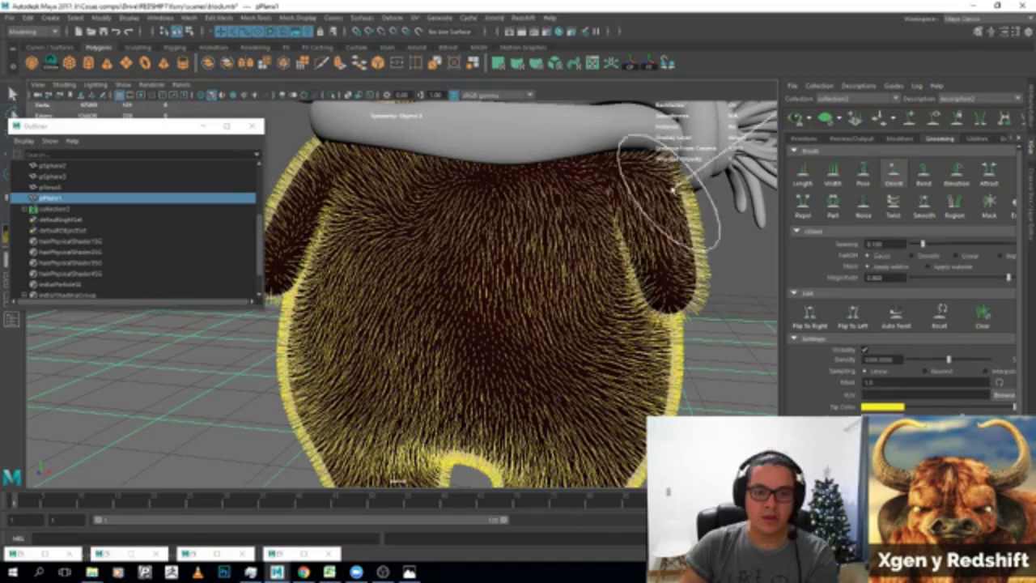
alt+drag(696, 243, 591, 227)
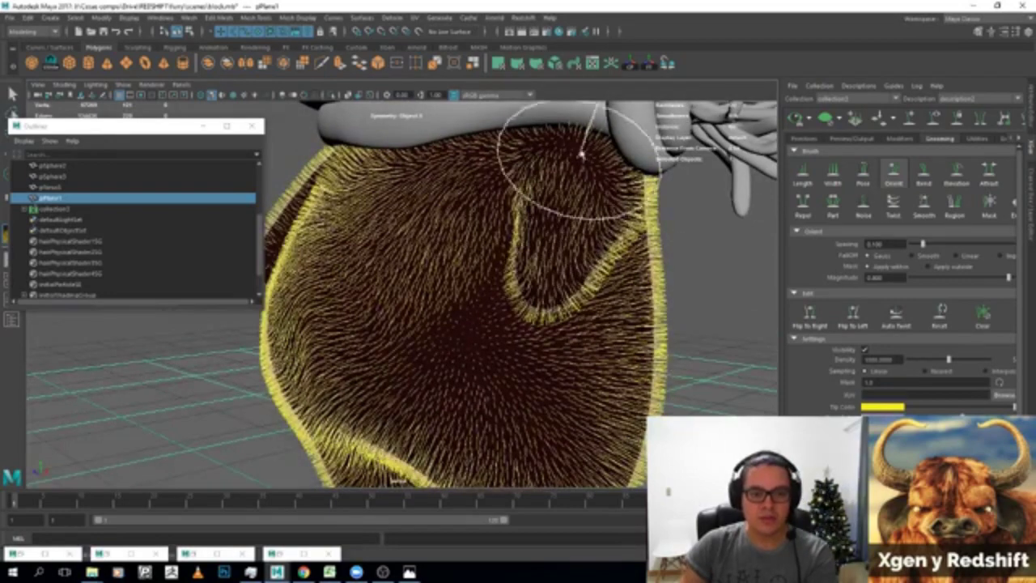
alt+drag(509, 145, 548, 184)
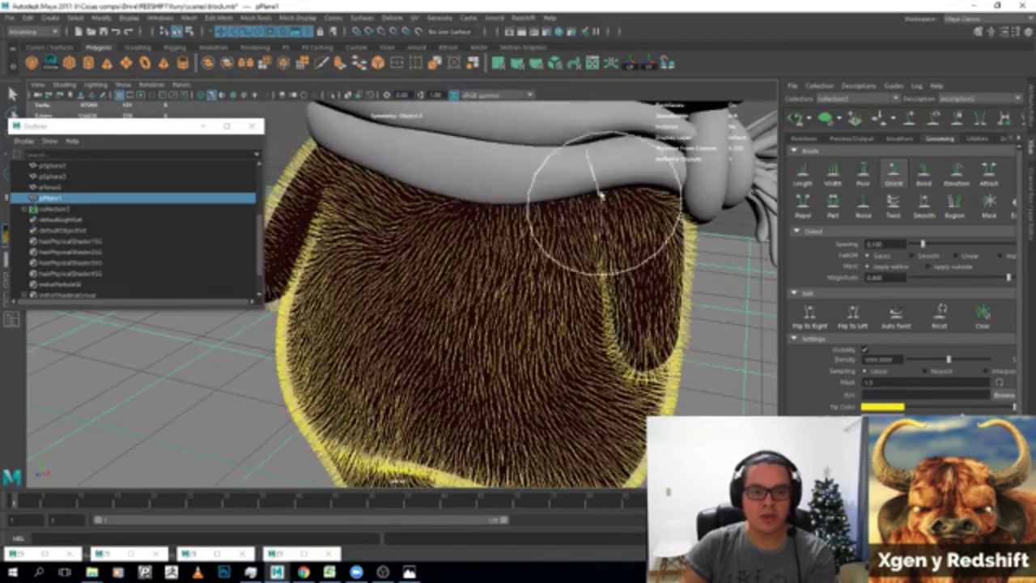
mouse_move(659, 197)
alt+mouse_down()
mouse_move(524, 206)
mouse_move(394, 291)
alt+mouse_up()
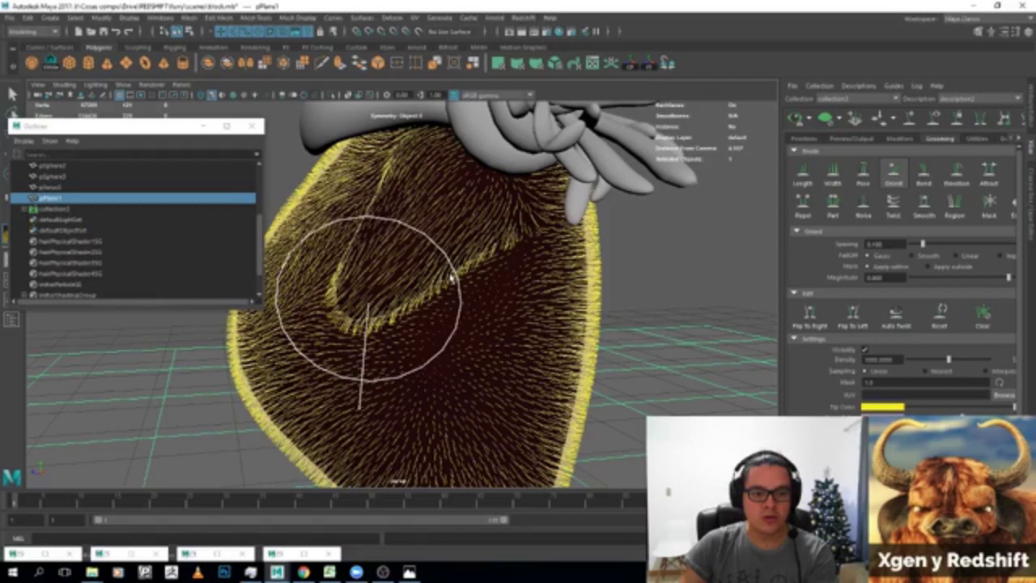
alt+drag(451, 278, 358, 208)
mouse_move(335, 173)
alt+mouse_down()
mouse_move(359, 267)
mouse_move(340, 223)
alt+mouse_up()
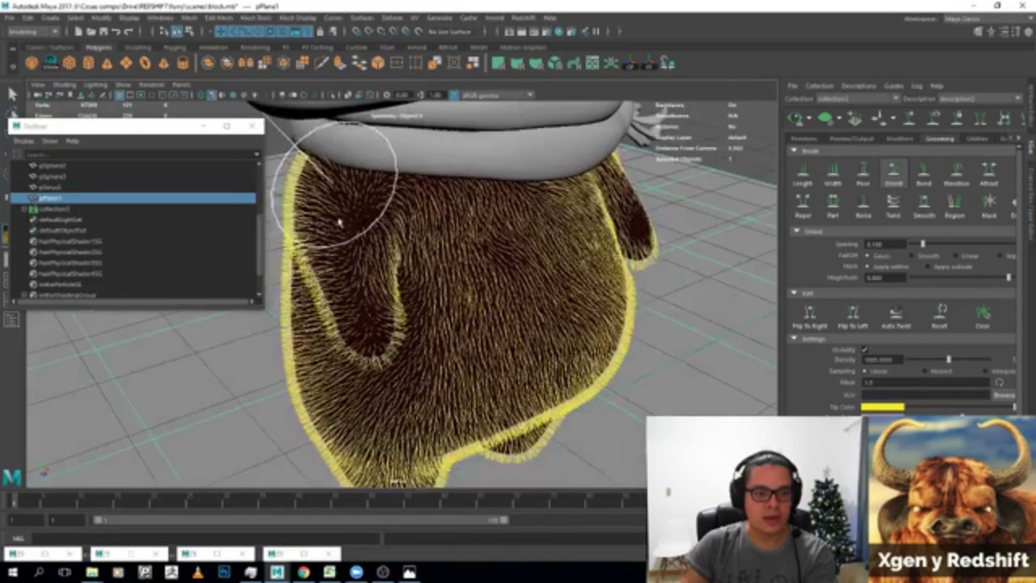
mouse_move(331, 282)
alt+mouse_down()
mouse_move(397, 289)
mouse_move(385, 241)
mouse_move(436, 267)
mouse_move(440, 220)
alt+mouse_up()
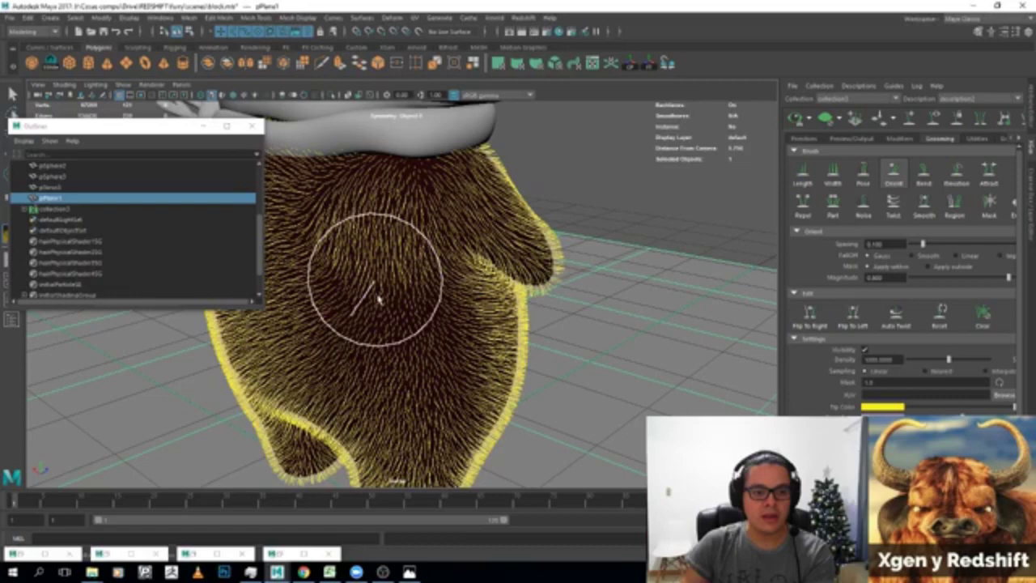
alt+drag(378, 299, 316, 296)
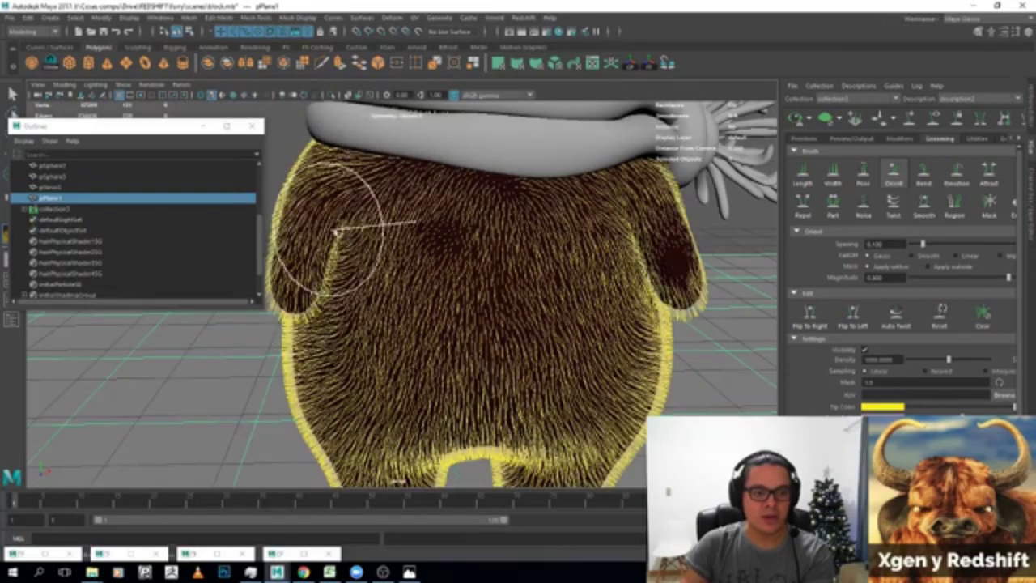
mouse_move(358, 203)
mouse_down()
mouse_move(328, 284)
mouse_move(377, 251)
mouse_move(382, 260)
mouse_up()
click(376, 251)
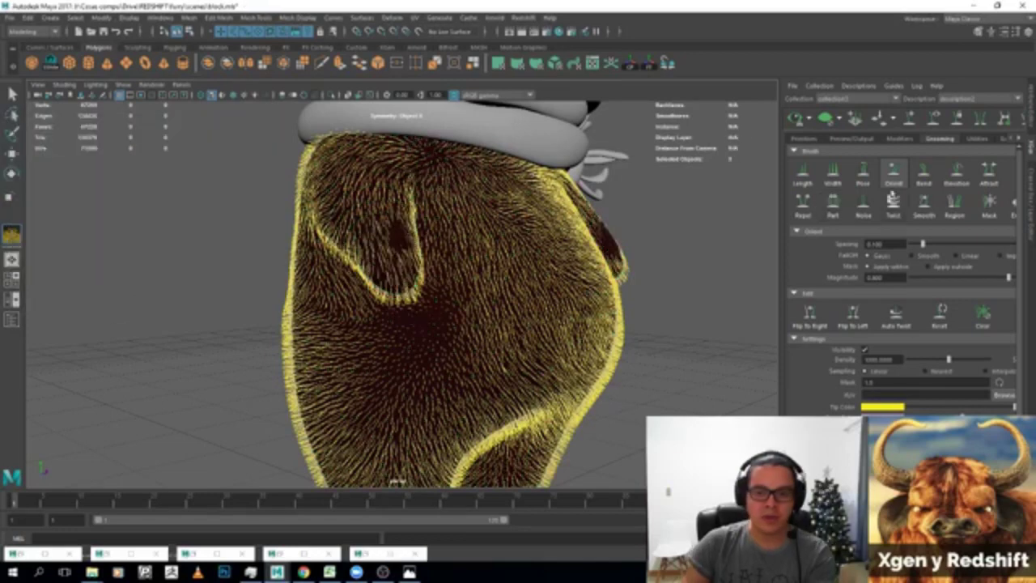
Lift the fur near the top of the body with the Elevation brush and enlarge the Orient brush.
click(956, 172)
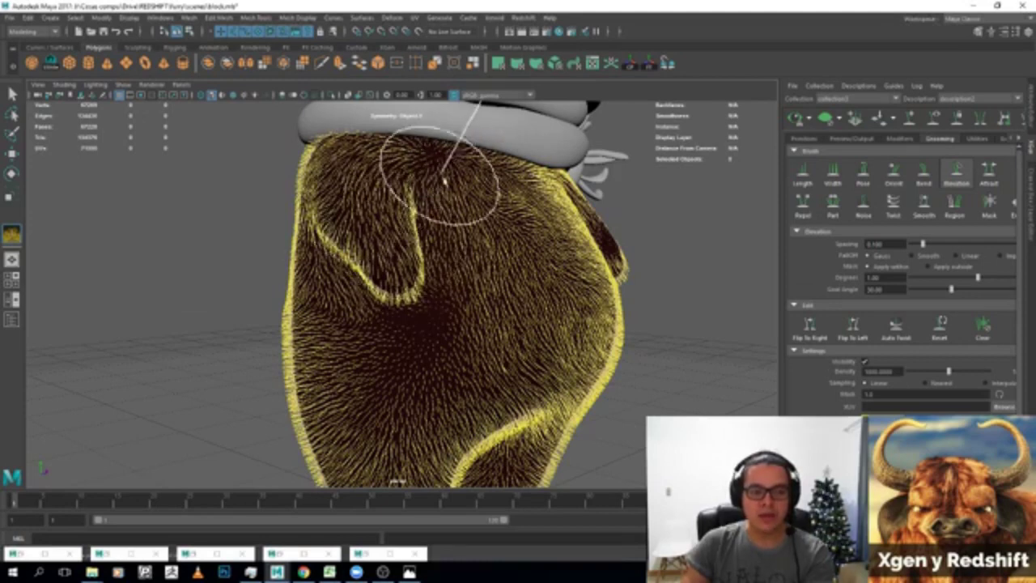
drag(434, 206, 417, 287)
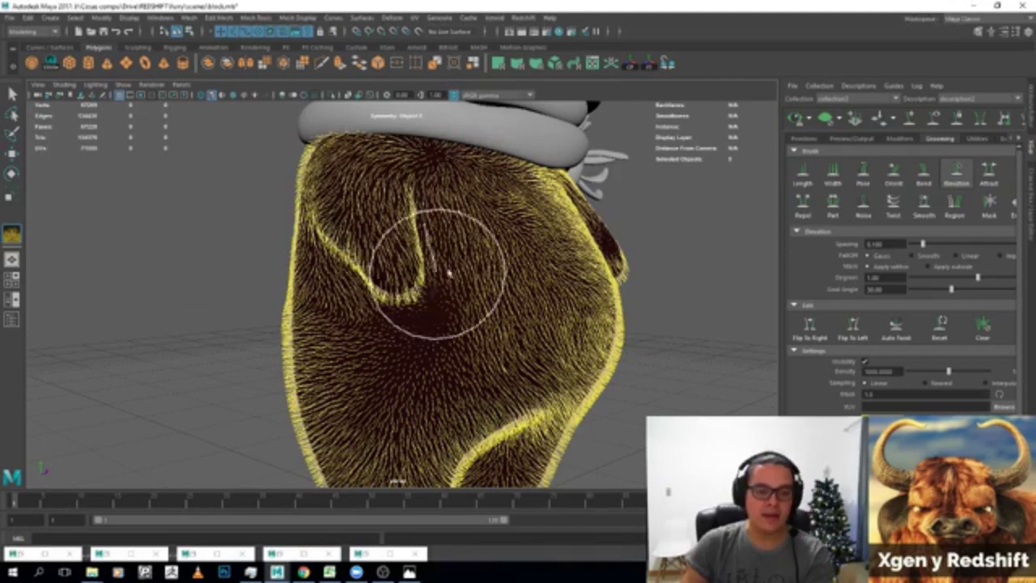
click(894, 170)
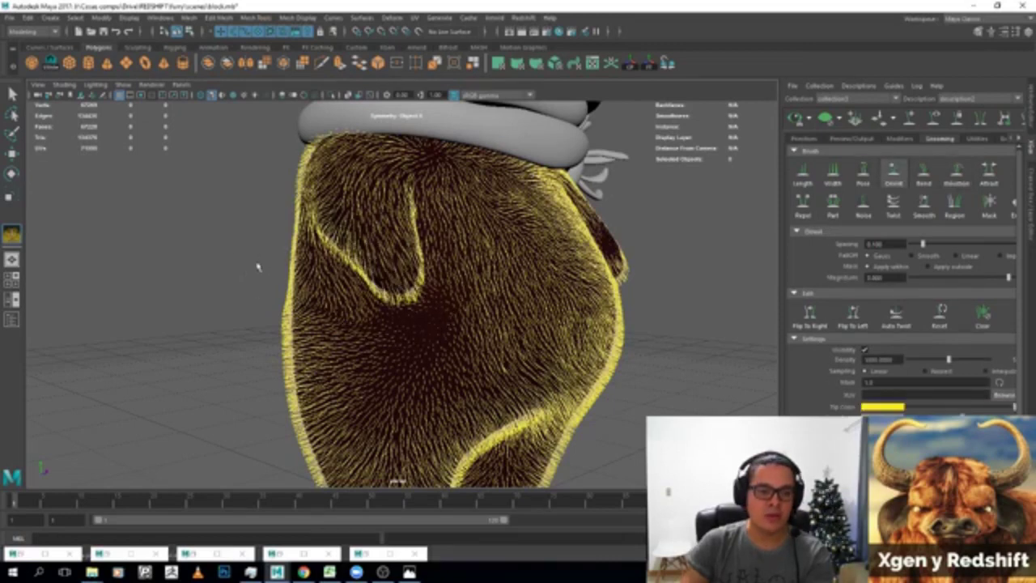
alt+drag(257, 267, 283, 256)
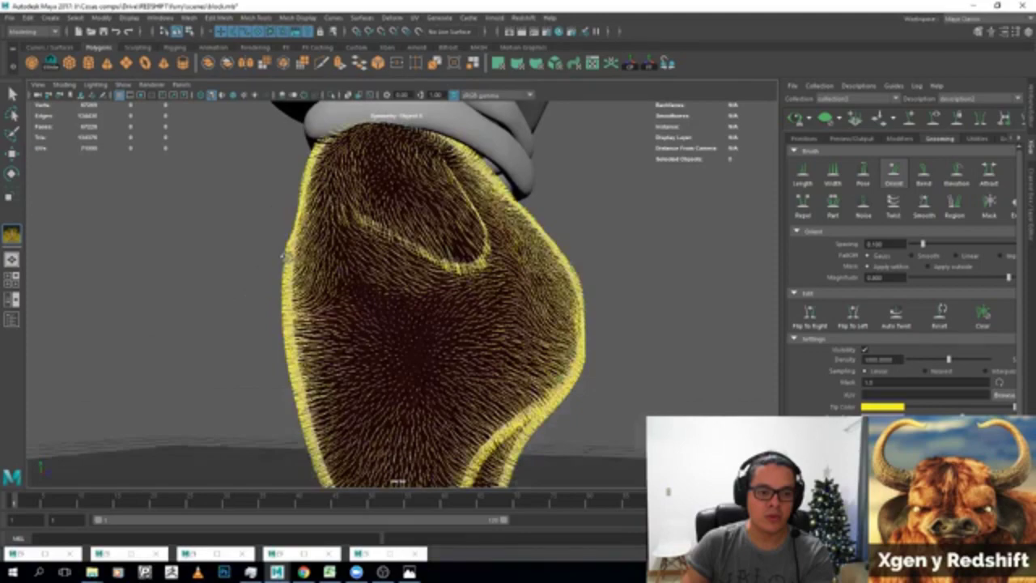
alt+drag(283, 257, 430, 301)
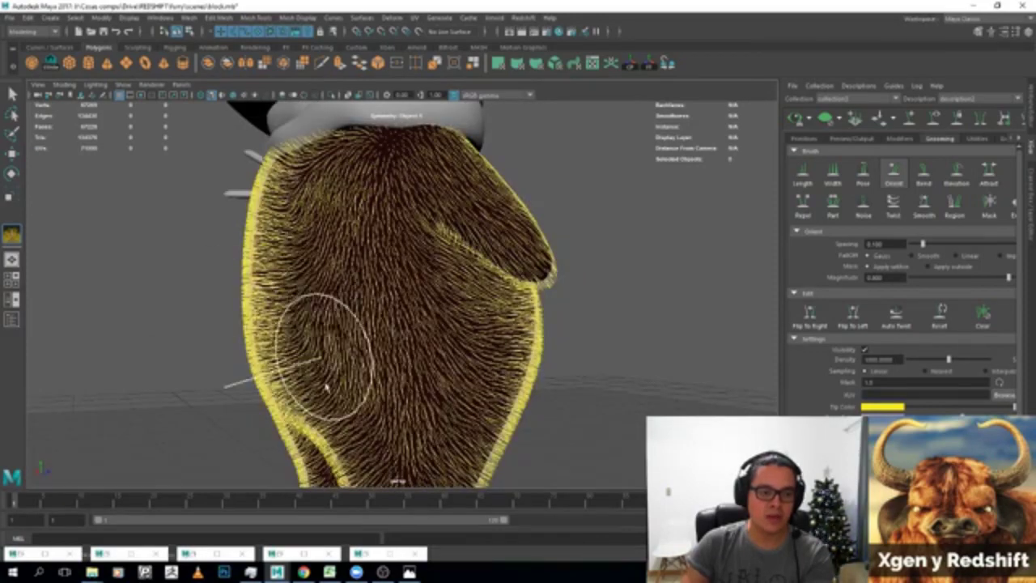
mouse_move(326, 390)
alt+mouse_down()
mouse_move(259, 324)
mouse_move(347, 251)
mouse_move(283, 250)
mouse_move(330, 212)
alt+mouse_up()
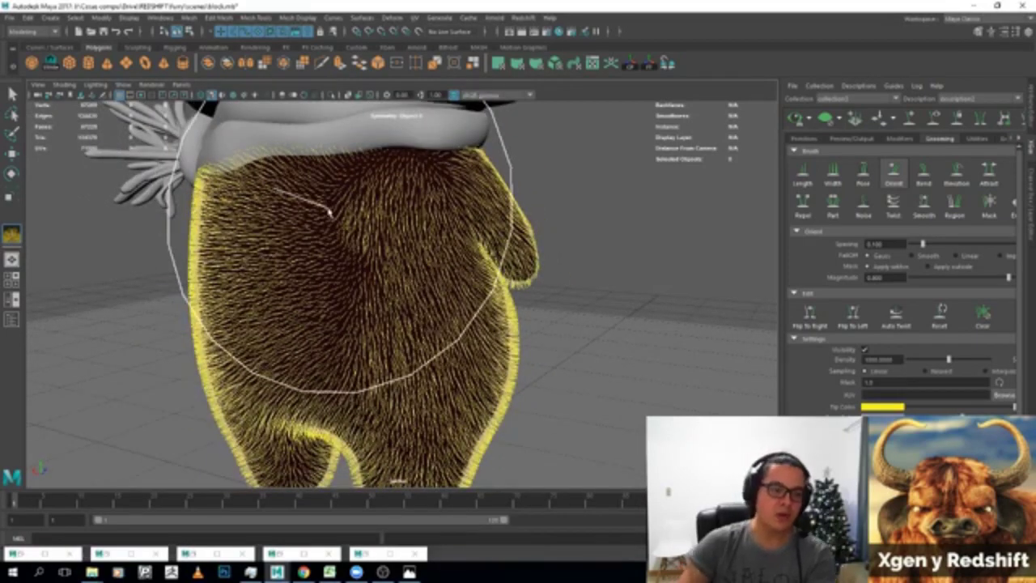
drag(300, 103, 311, 136)
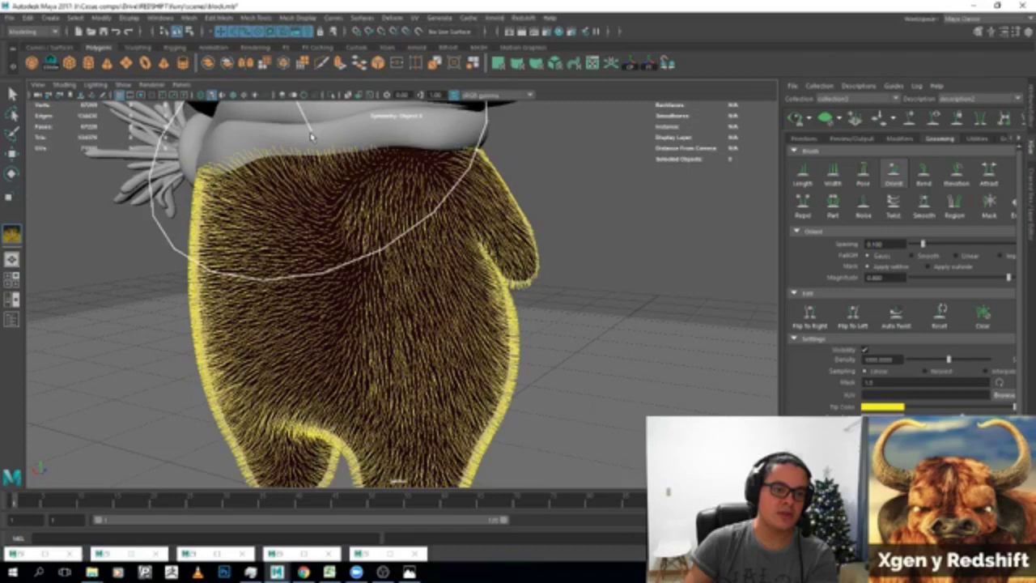
alt+drag(310, 136, 521, 196)
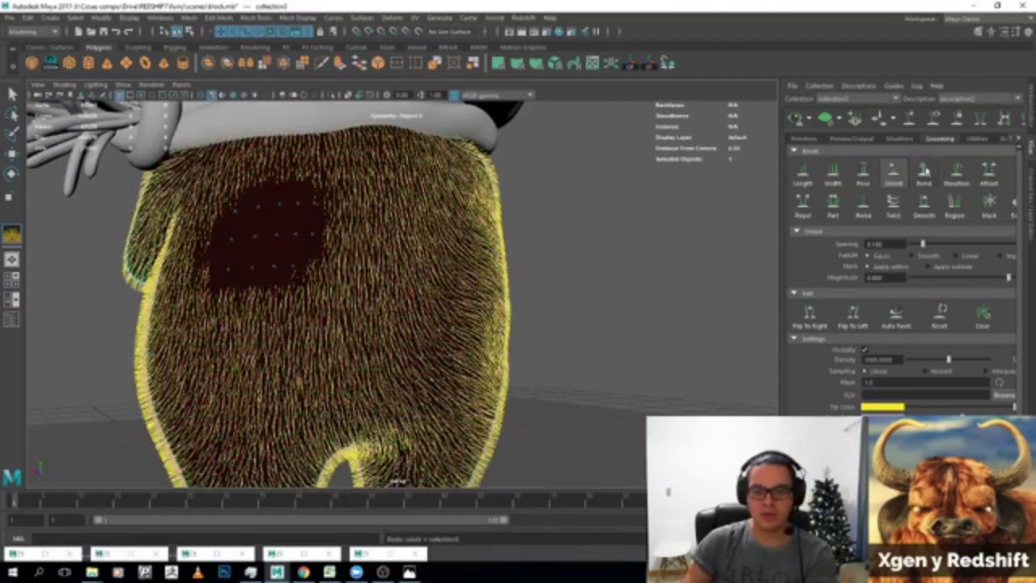
Stroke the Elevation brush over the dark back patch to blend it into the fur.
key(q)
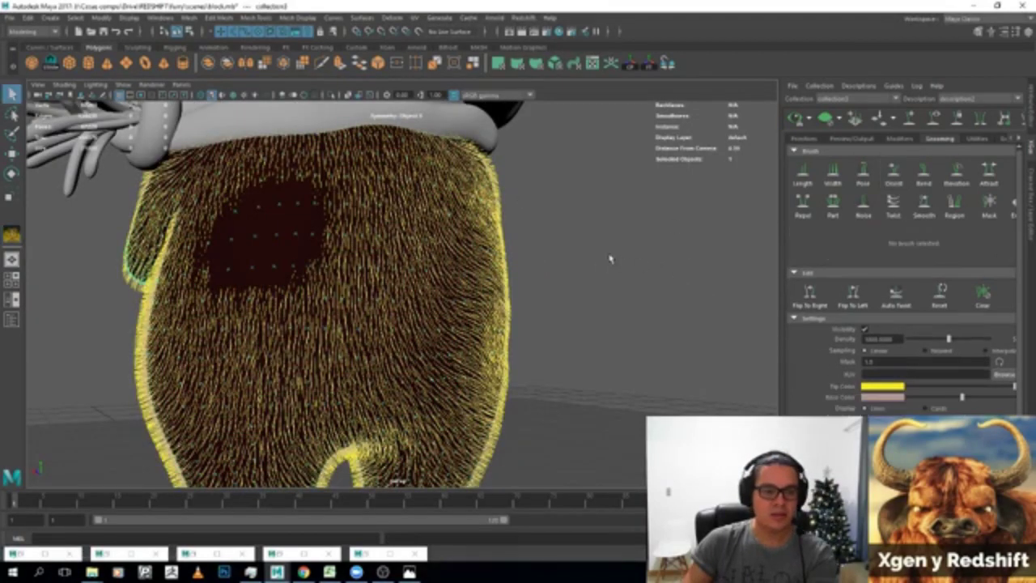
click(893, 172)
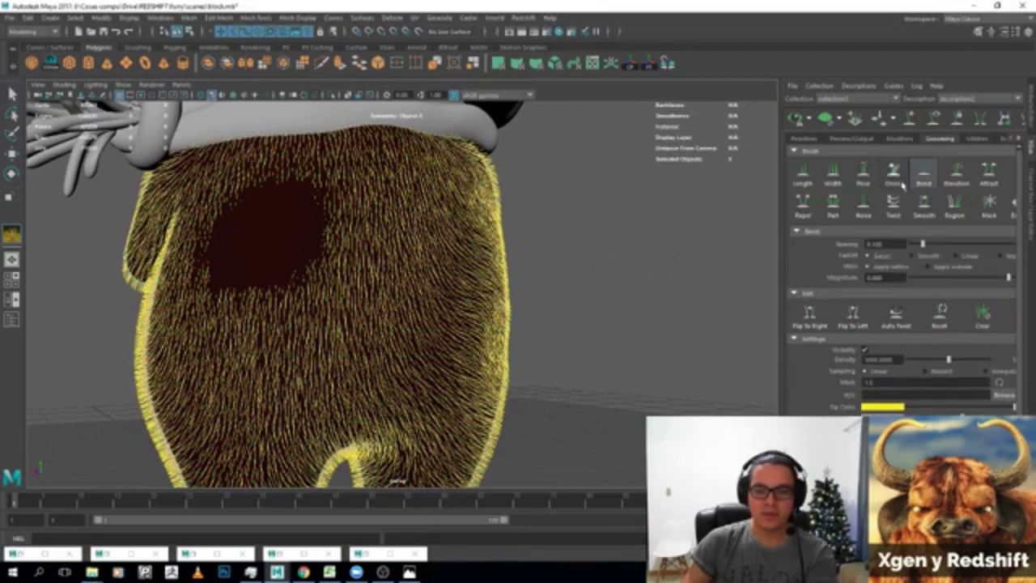
click(956, 172)
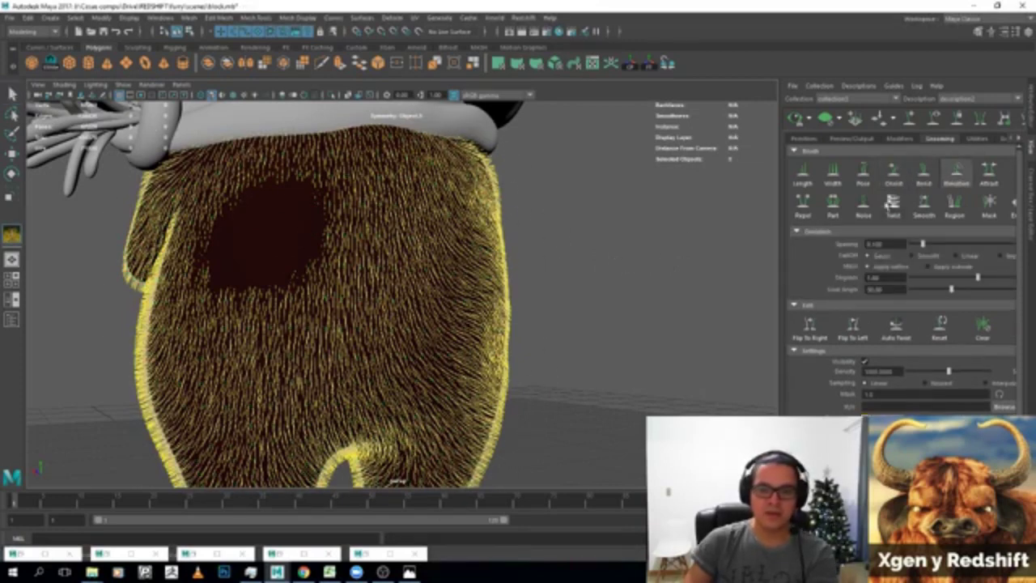
mouse_move(269, 266)
mouse_down()
mouse_move(277, 219)
mouse_move(247, 249)
mouse_up()
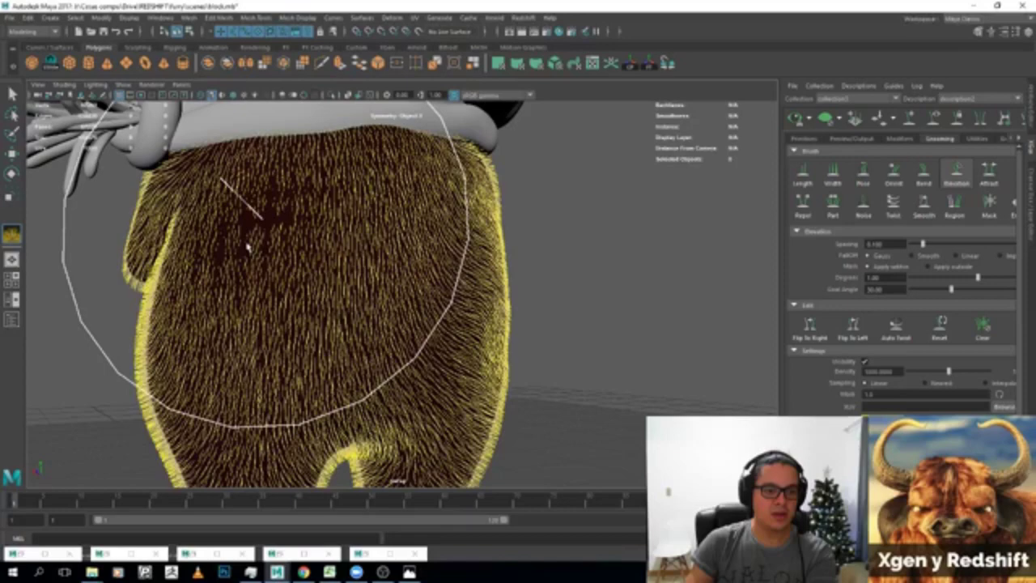
alt+drag(248, 249, 456, 213)
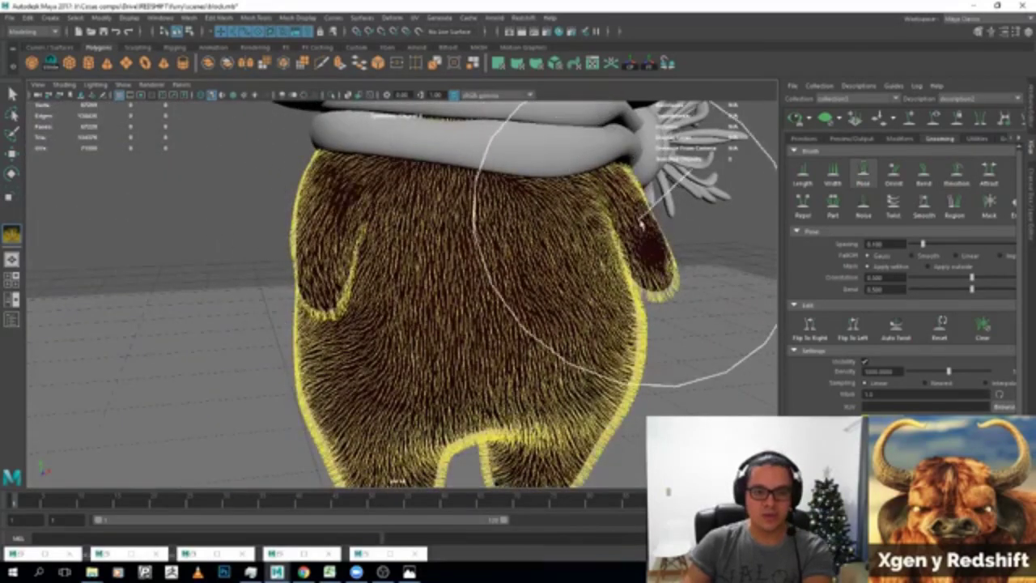
Lift the fur on the arm and across the lower body with the Elevation brush.
click(956, 171)
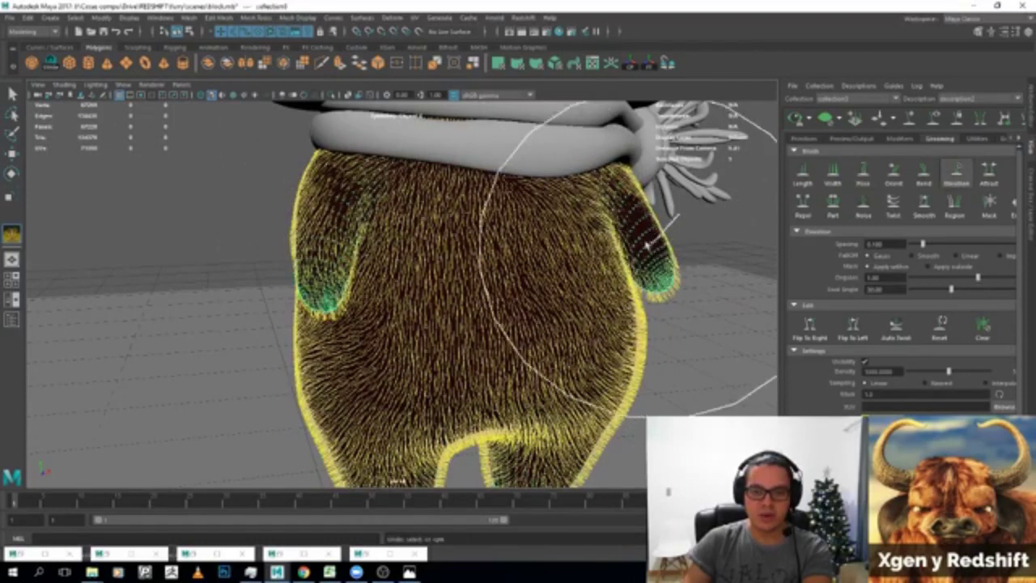
click(983, 328)
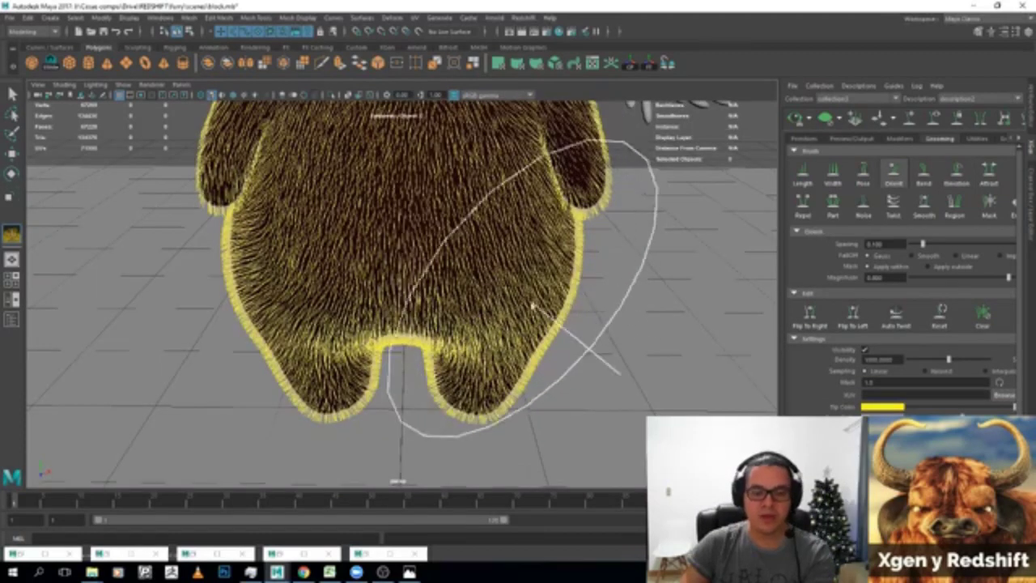
drag(513, 259, 543, 261)
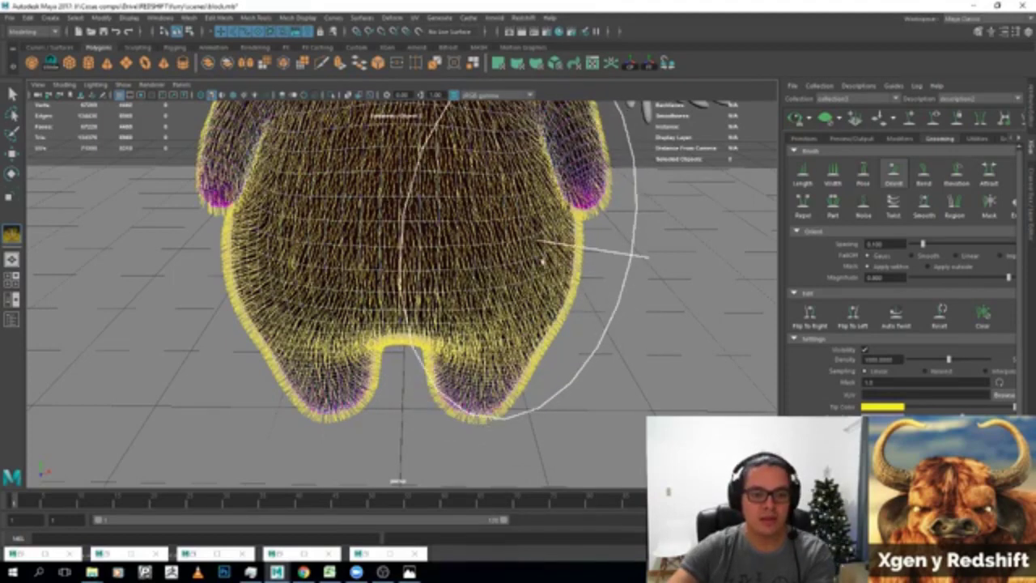
key(q)
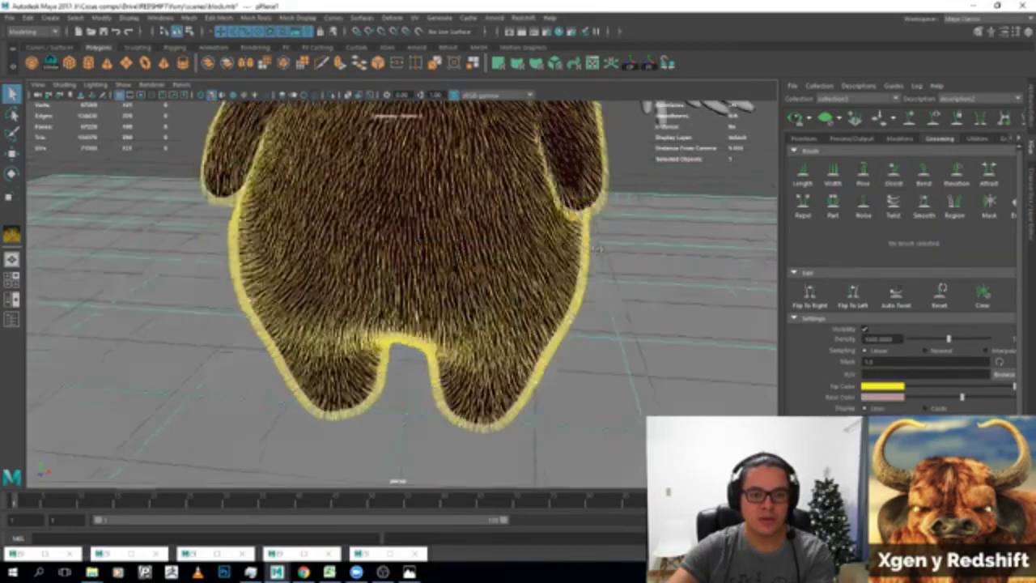
Comb the lower body and left leg with the Orient brush, then raise the right leg's fur with Elevation.
click(890, 174)
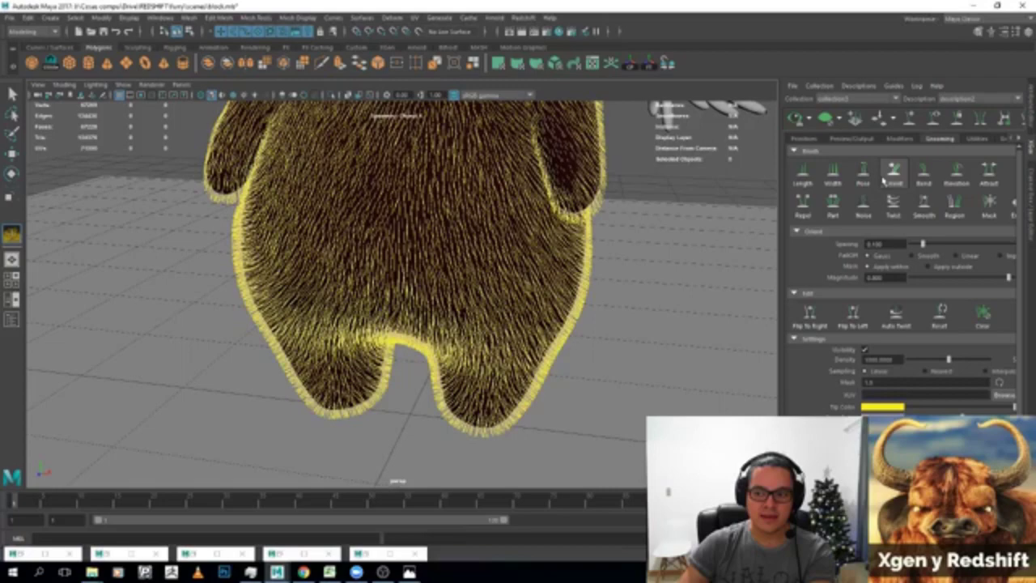
alt+drag(453, 349, 531, 440)
mouse_move(301, 312)
alt+mouse_down()
mouse_move(372, 340)
mouse_move(393, 319)
mouse_move(451, 359)
mouse_move(370, 323)
mouse_move(335, 370)
mouse_move(365, 314)
mouse_move(364, 374)
mouse_move(381, 303)
mouse_move(429, 352)
mouse_move(409, 310)
mouse_move(354, 256)
alt+mouse_up()
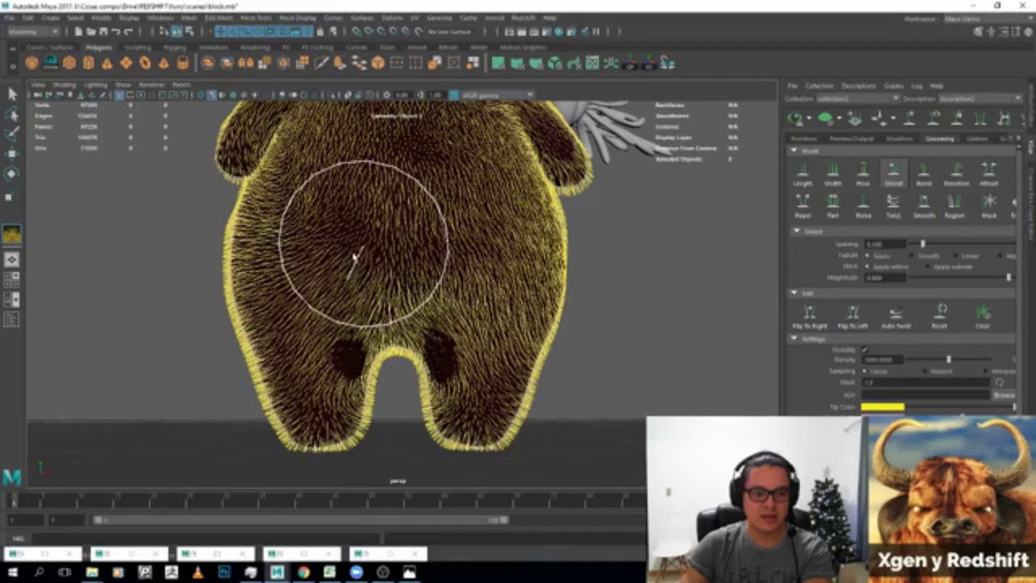
alt+drag(354, 255, 492, 300)
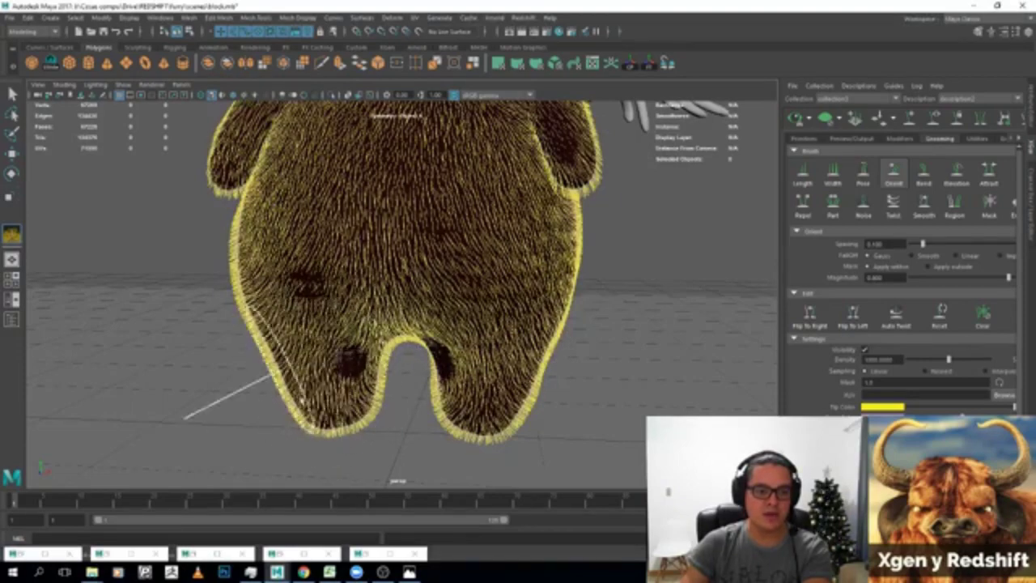
alt+drag(186, 416, 182, 441)
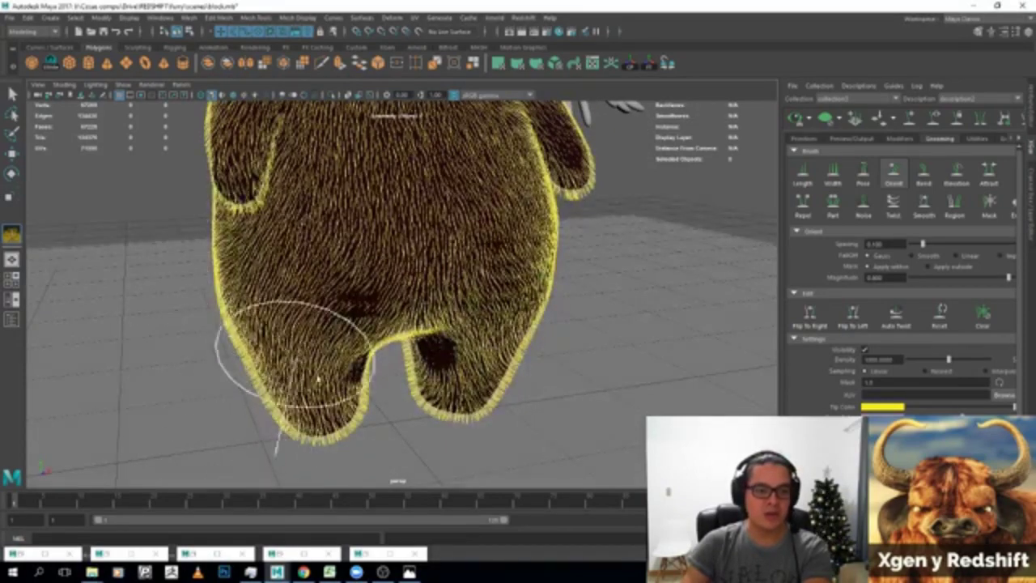
alt+drag(324, 313, 549, 247)
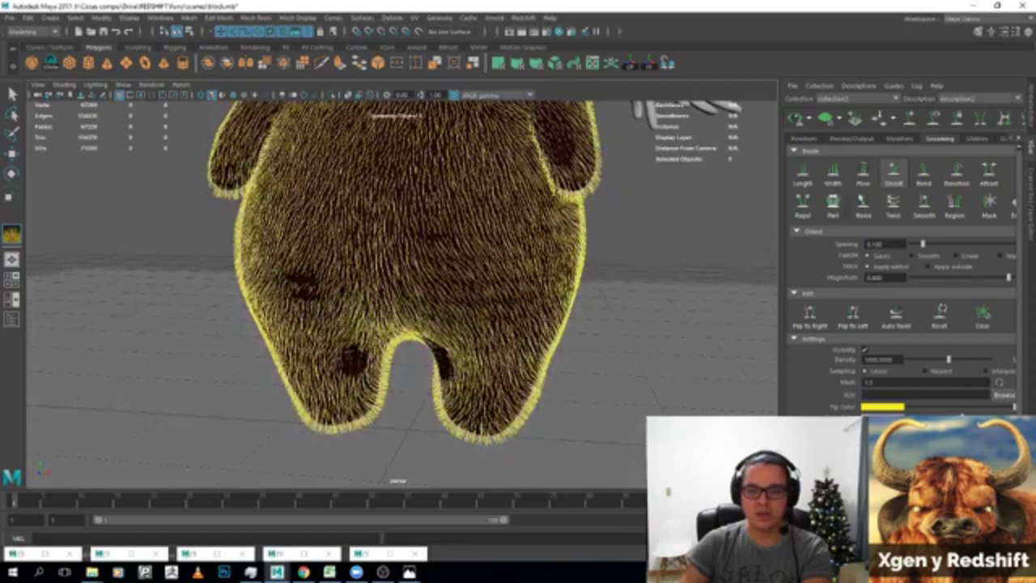
click(956, 172)
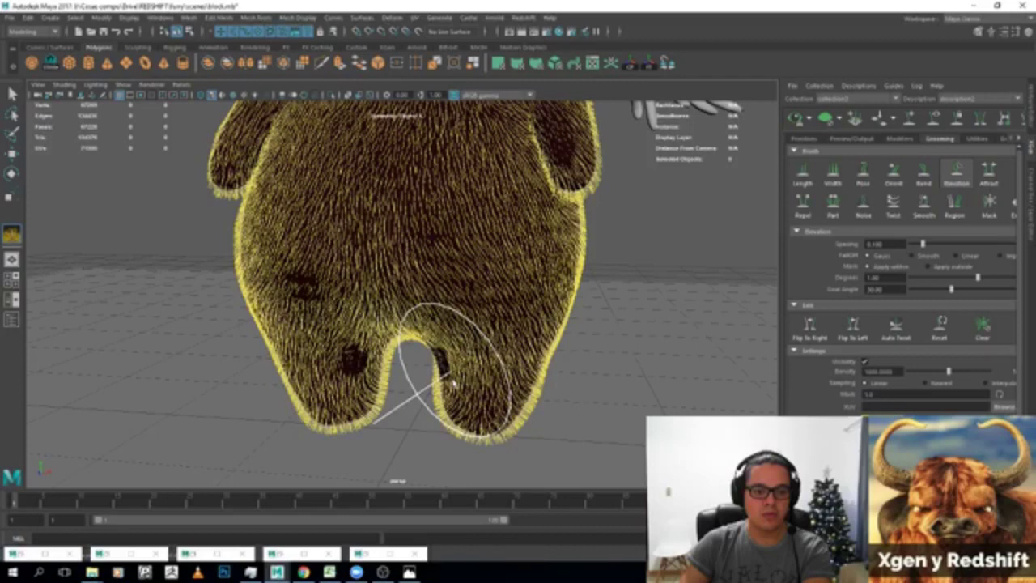
alt+drag(452, 384, 567, 173)
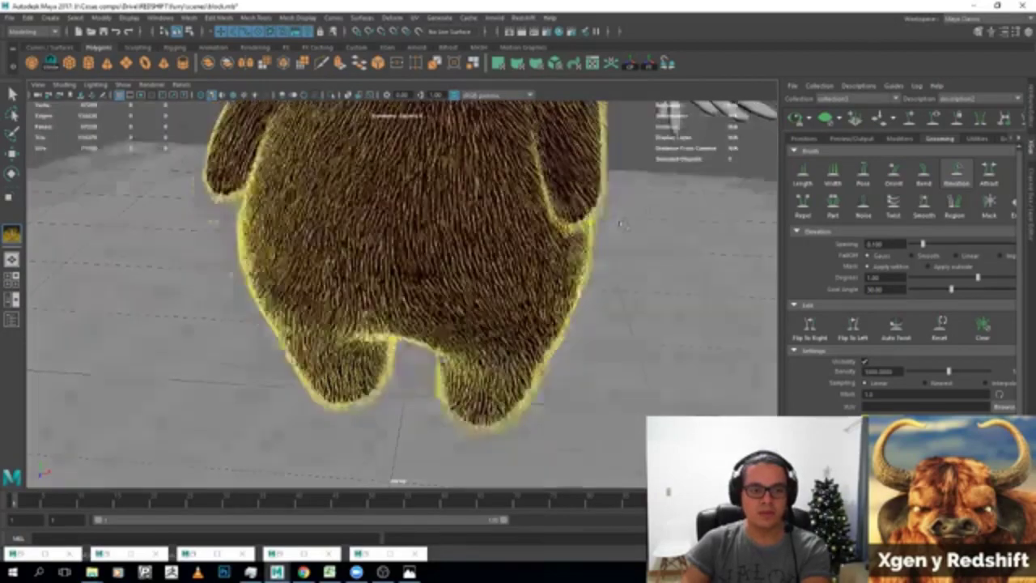
mouse_move(622, 225)
alt+mouse_down()
mouse_move(567, 209)
mouse_move(566, 224)
mouse_move(451, 238)
alt+mouse_up()
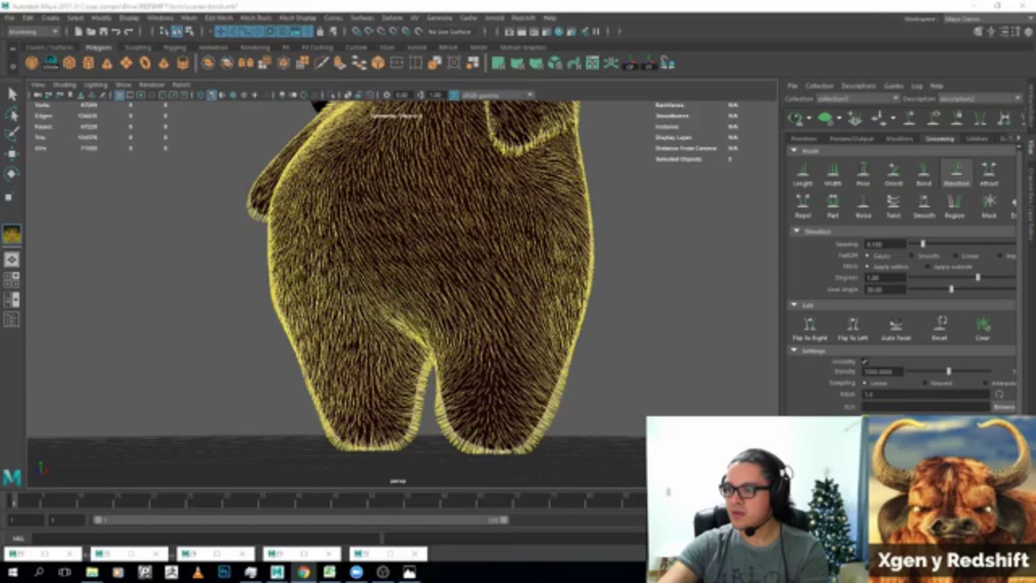
alt+drag(317, 105, 662, 303)
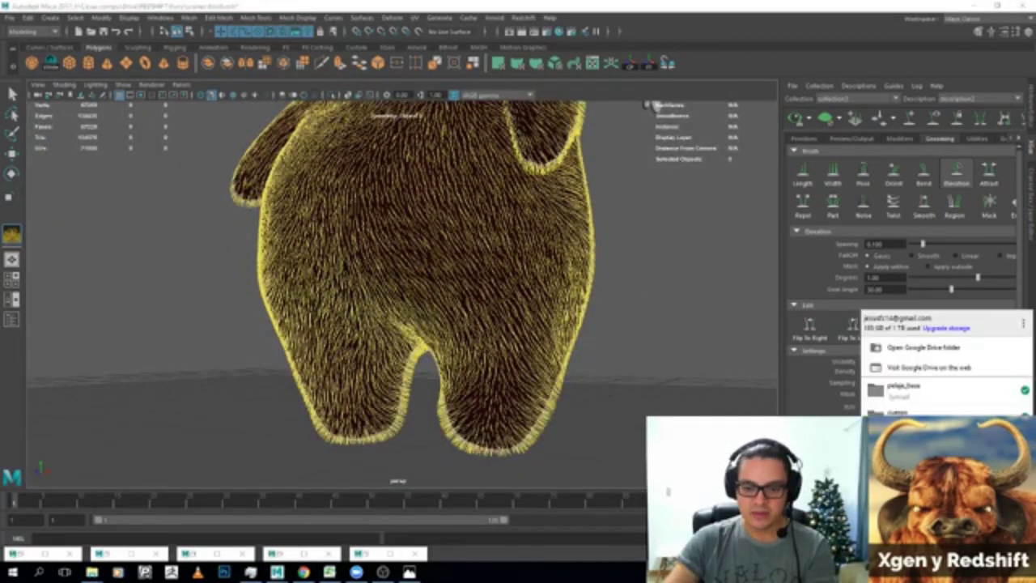
click(1023, 323)
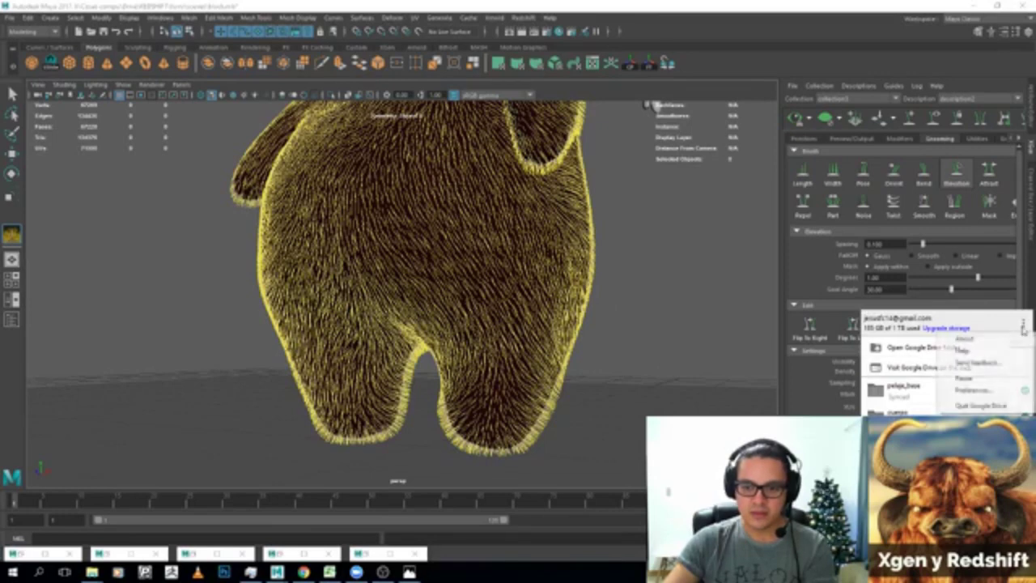
click(1022, 324)
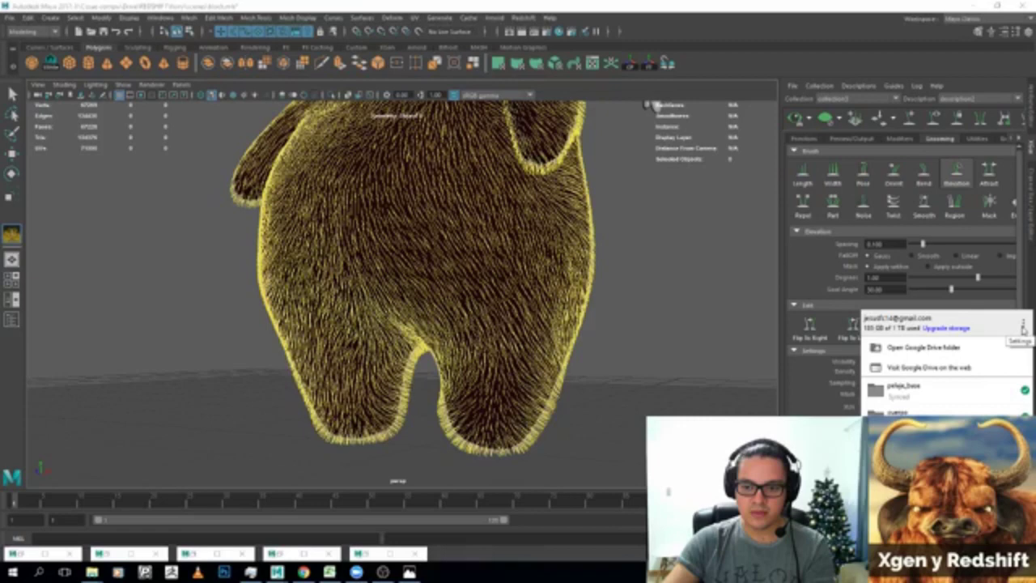
click(659, 259)
alt+drag(659, 259, 578, 307)
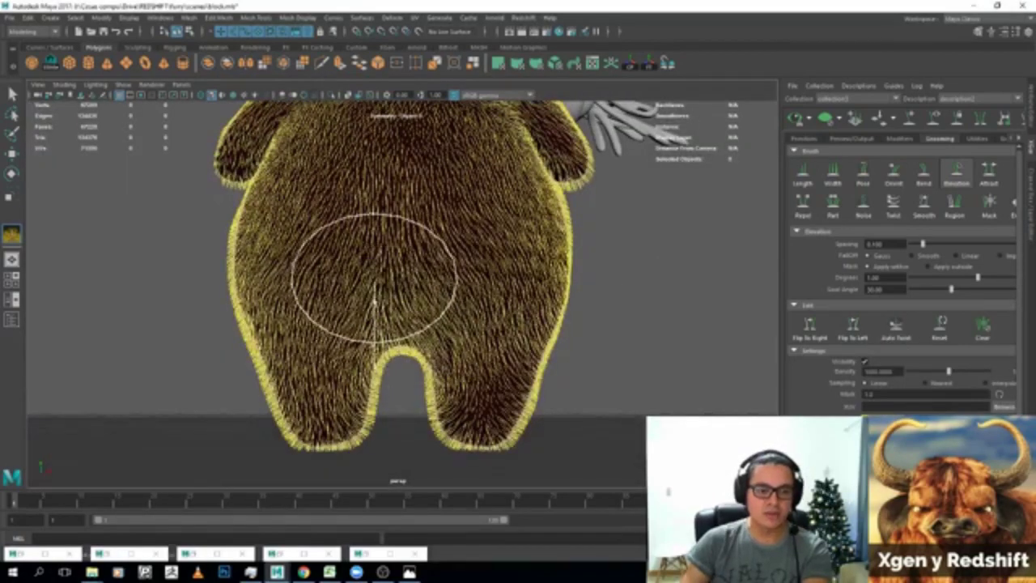
Orient-comb the fur along the inner leg, between the legs and on the left leg, then view the back.
alt+drag(335, 312, 312, 320)
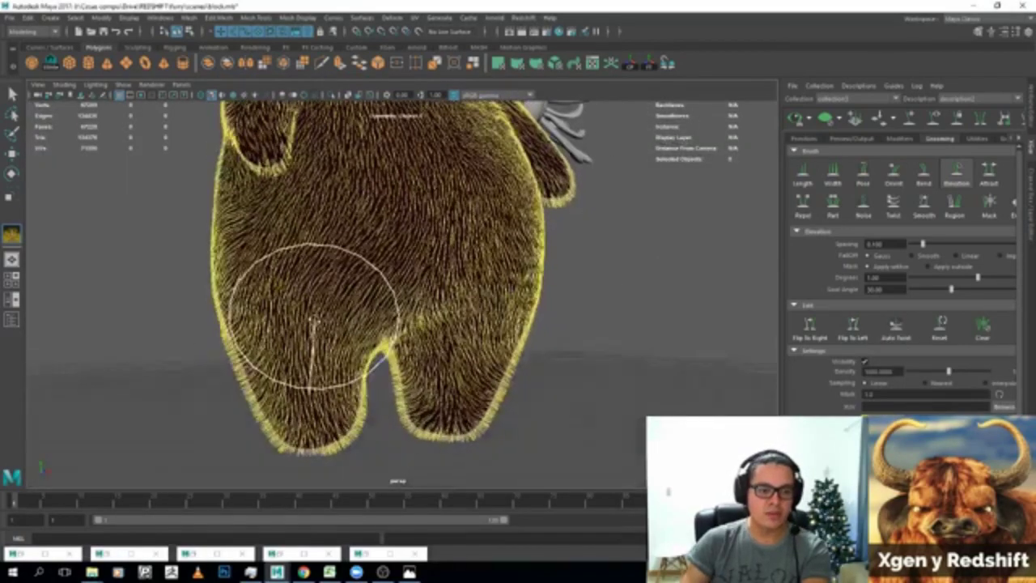
click(895, 171)
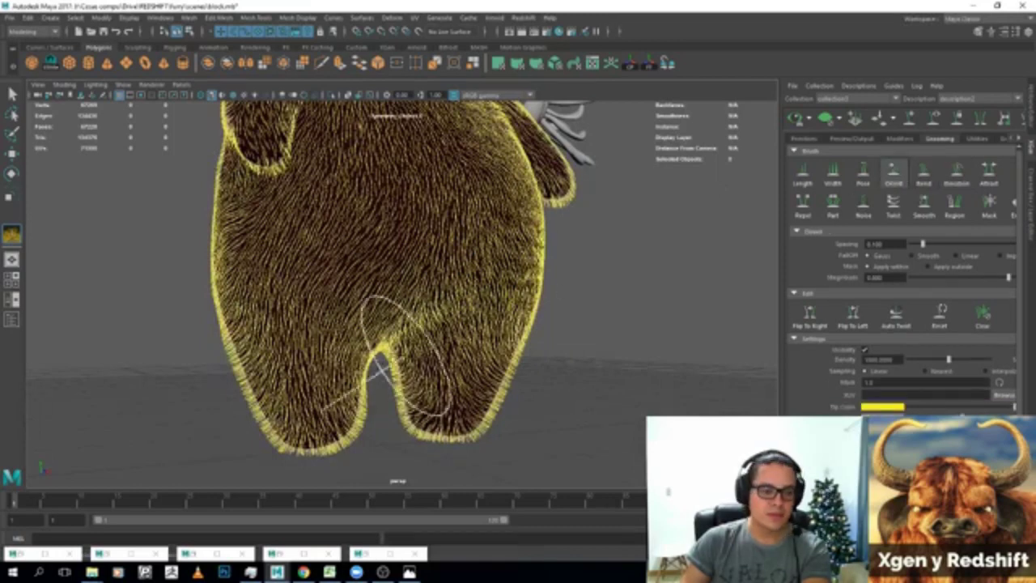
mouse_move(393, 364)
mouse_down()
mouse_move(238, 340)
mouse_move(233, 324)
mouse_up()
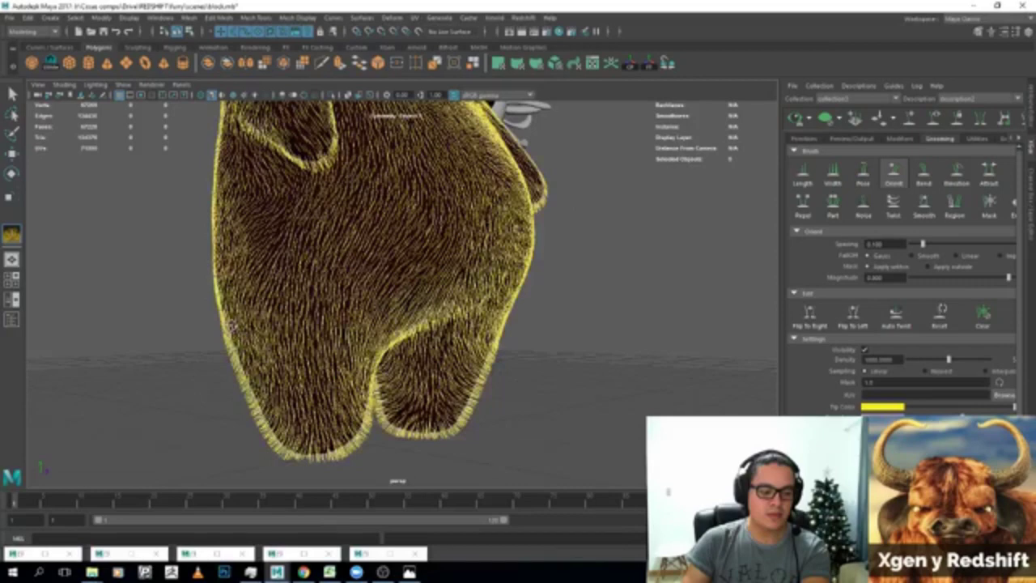
alt+drag(231, 324, 381, 296)
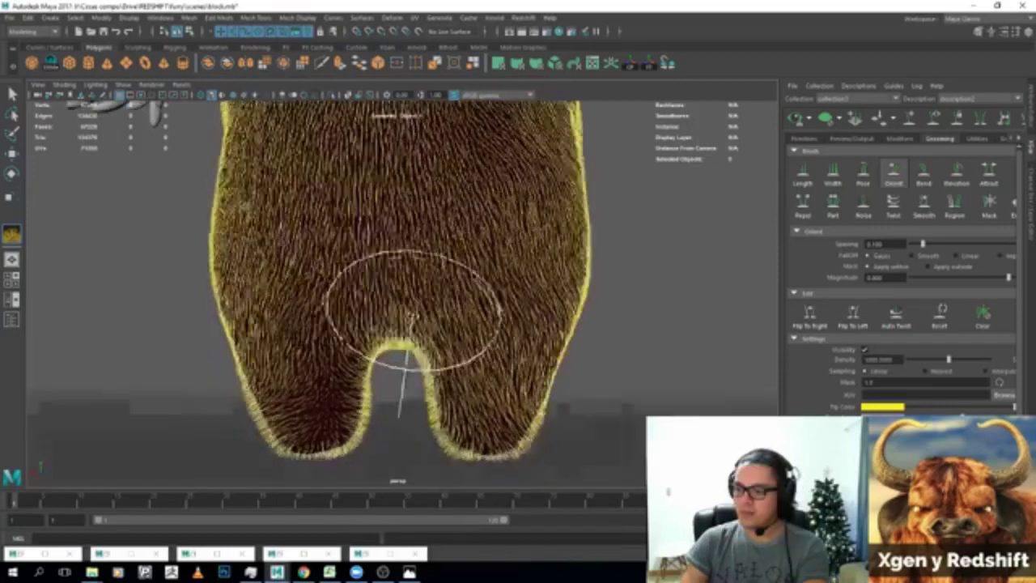
drag(439, 324, 445, 347)
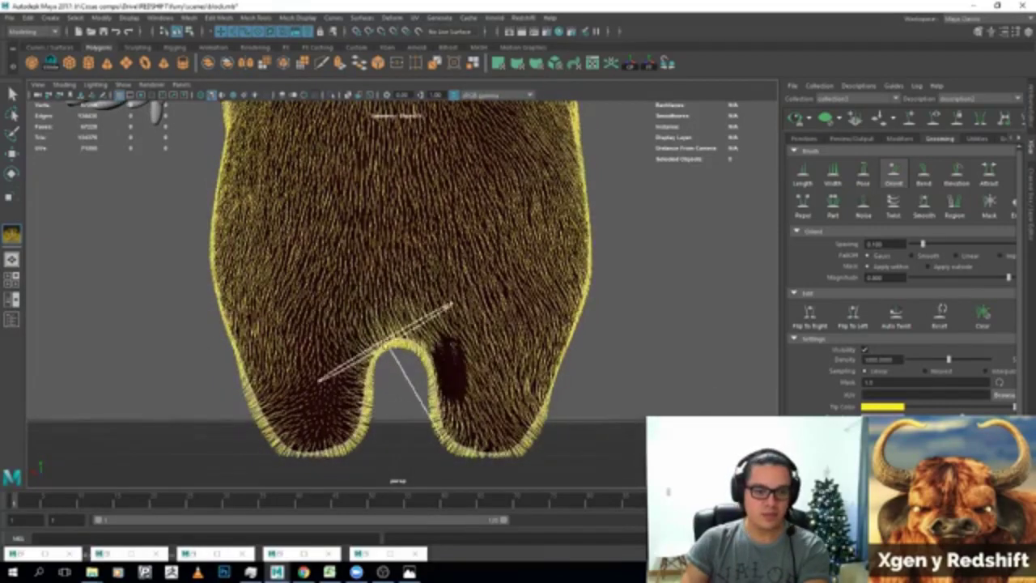
click(356, 360)
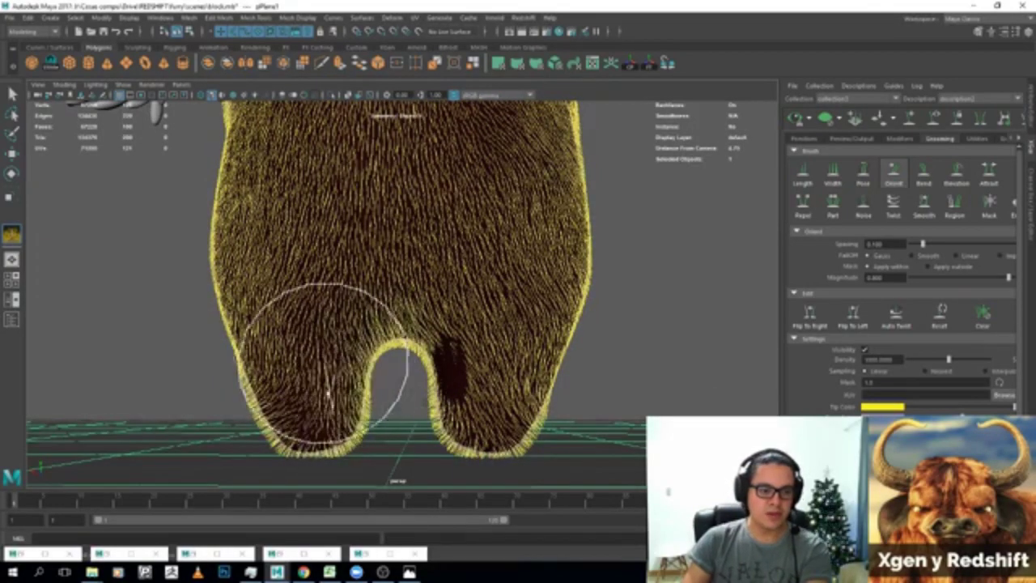
mouse_move(266, 405)
alt+mouse_down()
mouse_move(273, 362)
mouse_move(366, 428)
mouse_move(370, 357)
mouse_move(366, 369)
alt+mouse_up()
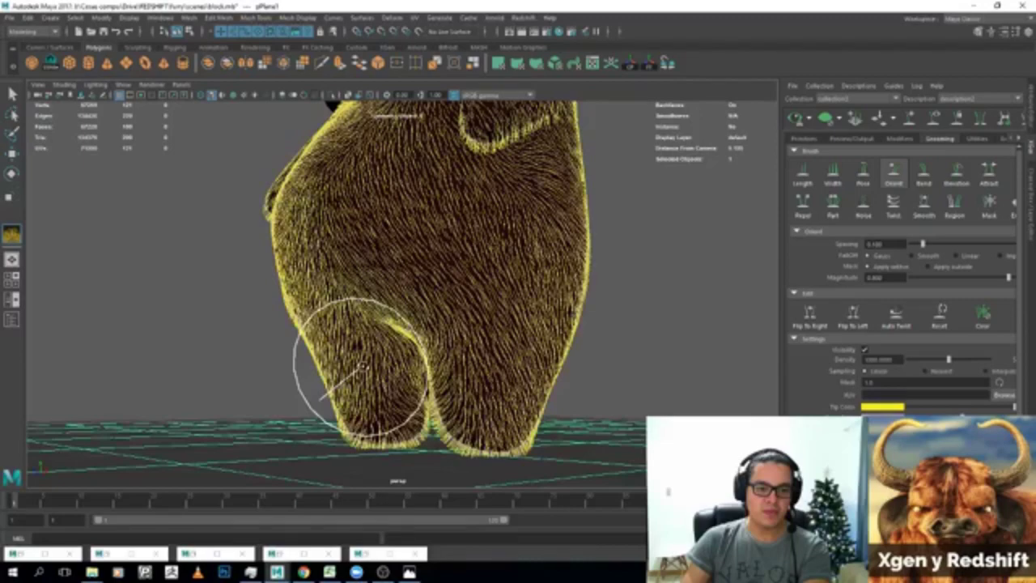
alt+drag(360, 366, 421, 348)
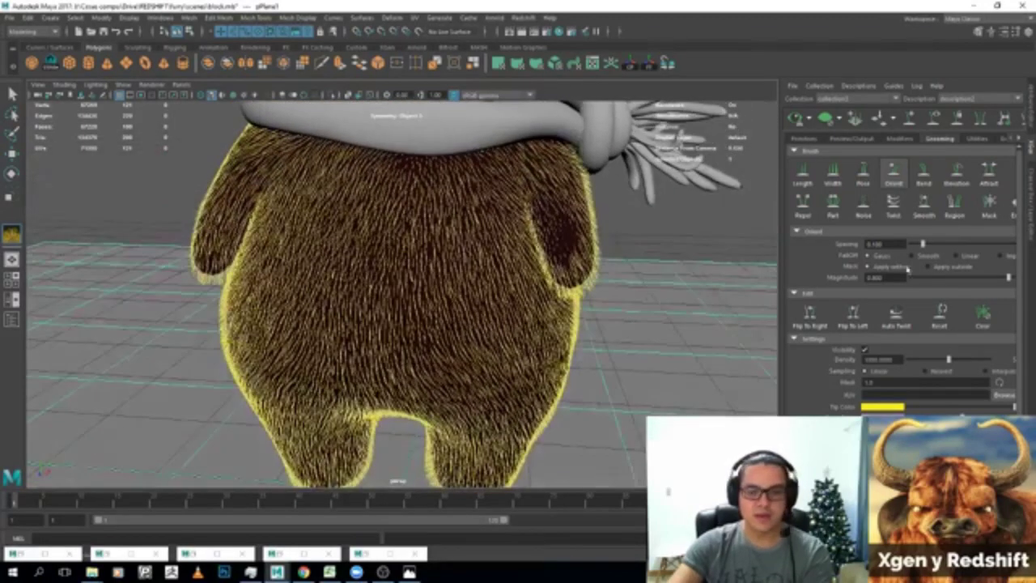
Comb the strands down along the arm crease with the Orient brush, viewed from the side-rear.
click(956, 174)
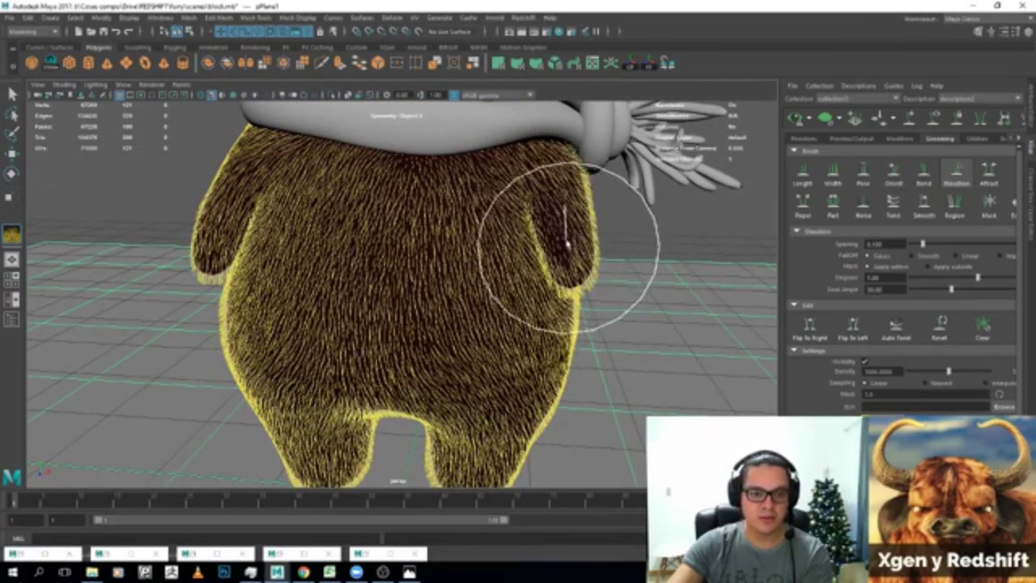
mouse_move(544, 220)
alt+mouse_down()
mouse_move(607, 230)
mouse_move(659, 224)
mouse_move(550, 221)
mouse_move(701, 222)
mouse_move(466, 371)
mouse_move(438, 401)
alt+mouse_up()
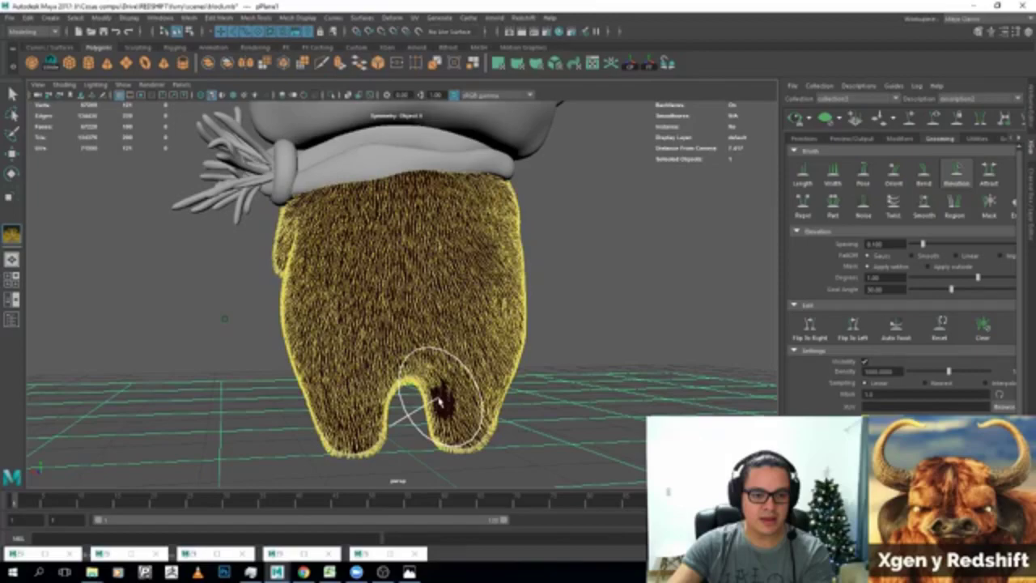
scroll(438, 401, up, 5)
scroll(520, 300, up, 3)
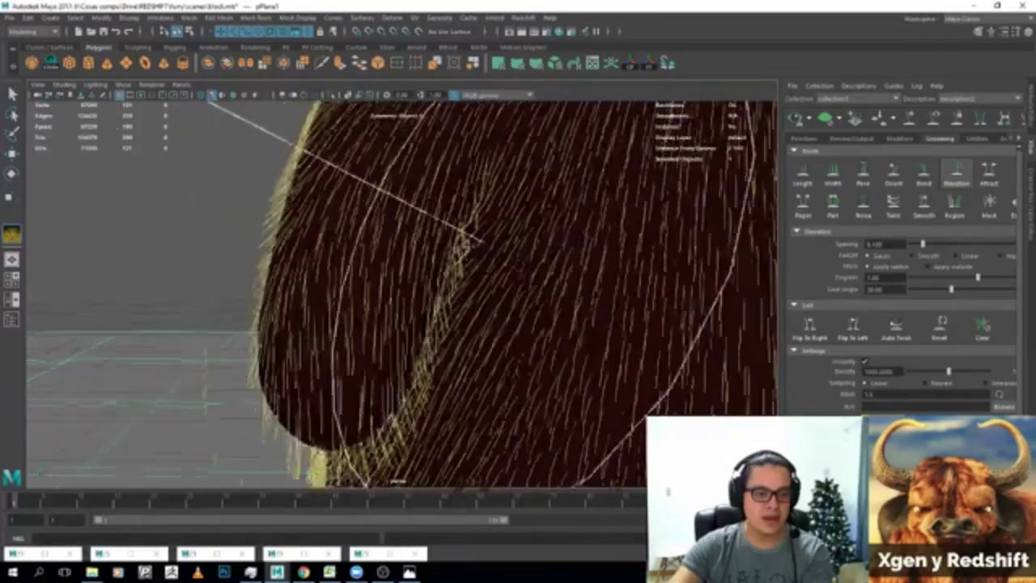
mouse_move(457, 231)
alt+mouse_down()
mouse_move(444, 225)
mouse_move(606, 224)
alt+mouse_up()
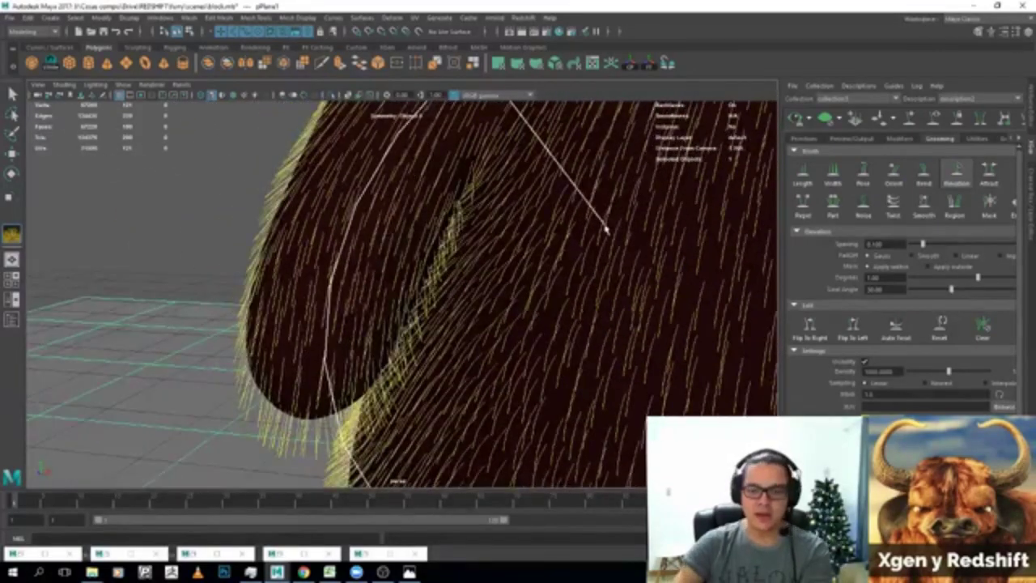
click(863, 170)
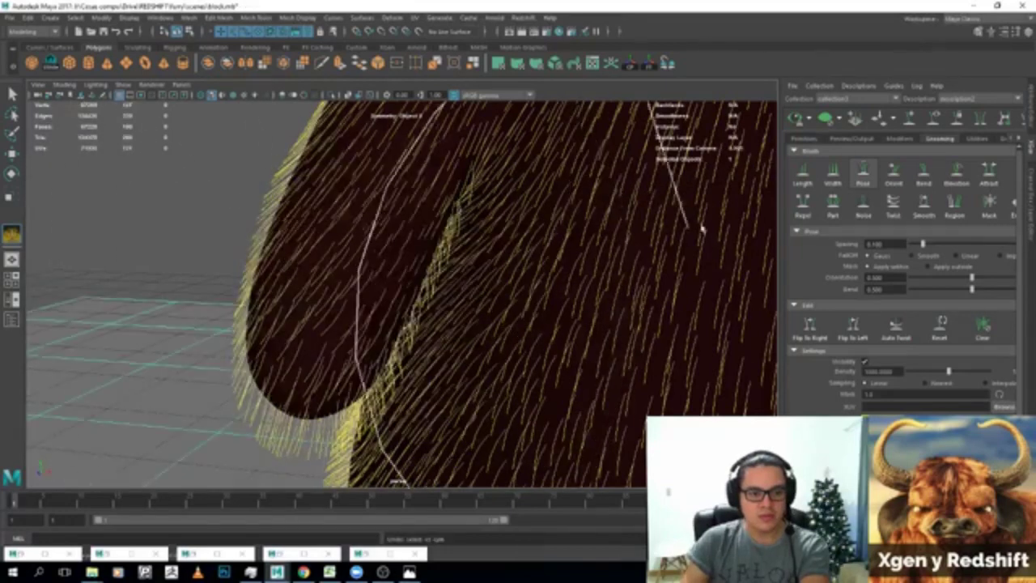
click(893, 172)
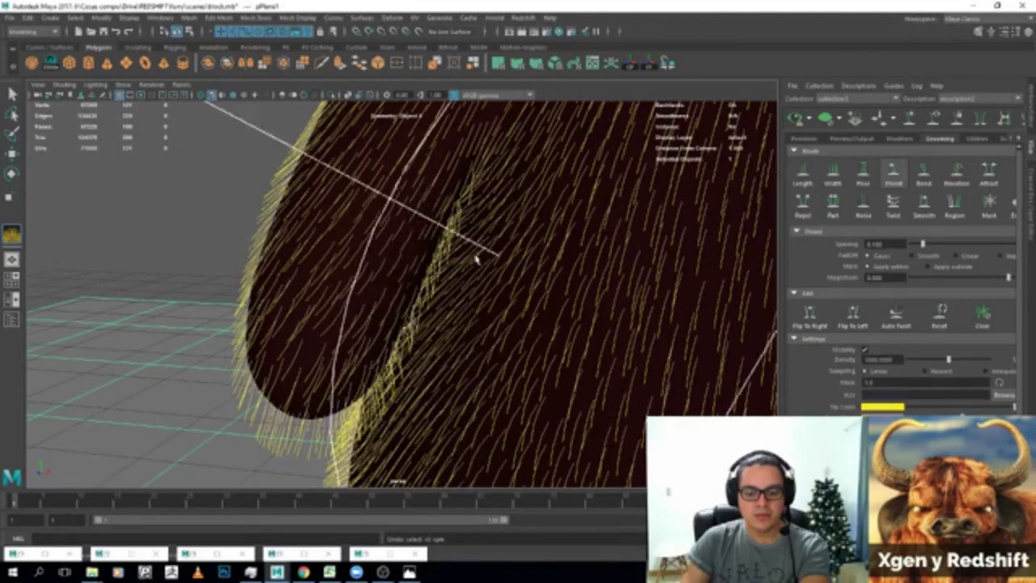
drag(411, 251, 385, 359)
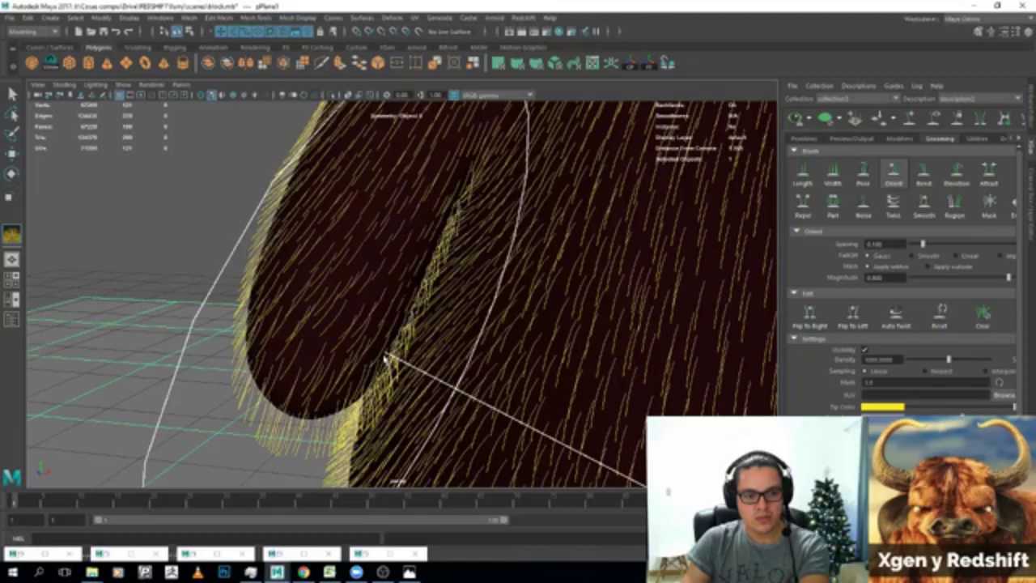
Comb the crossing strands on the arm lobe into line.
scroll(386, 359, down, 5)
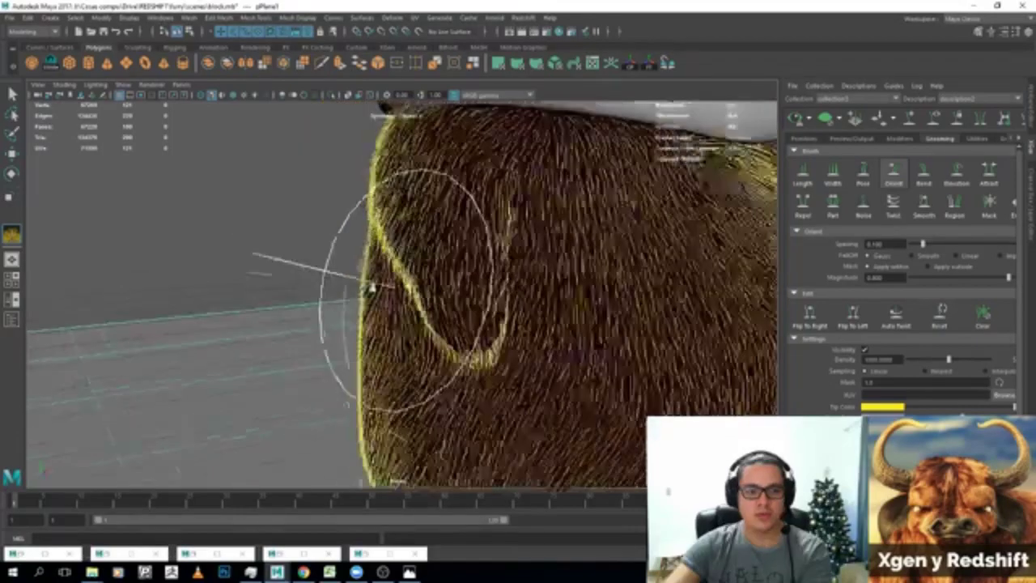
alt+drag(359, 278, 473, 263)
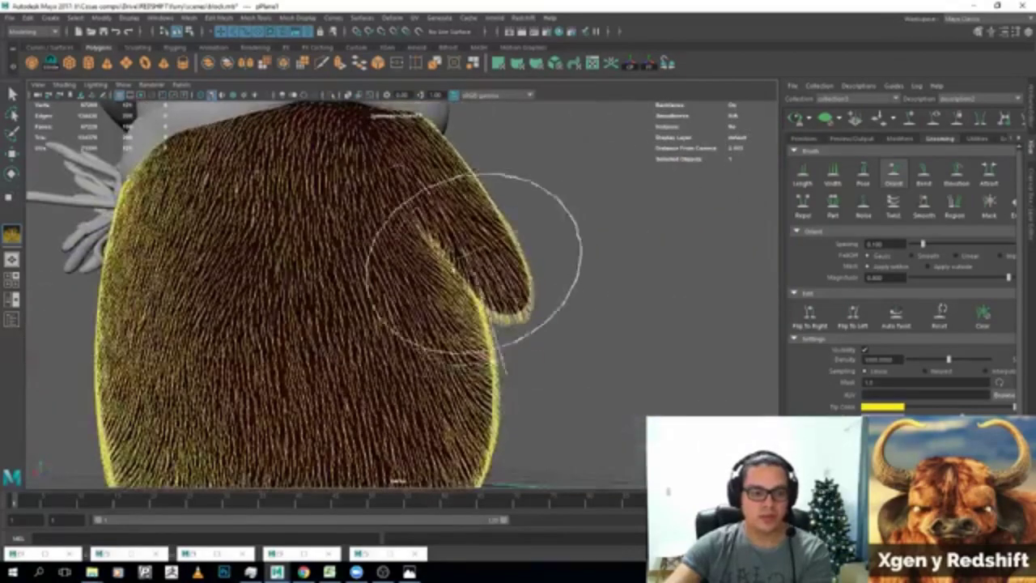
scroll(474, 263, up, 3)
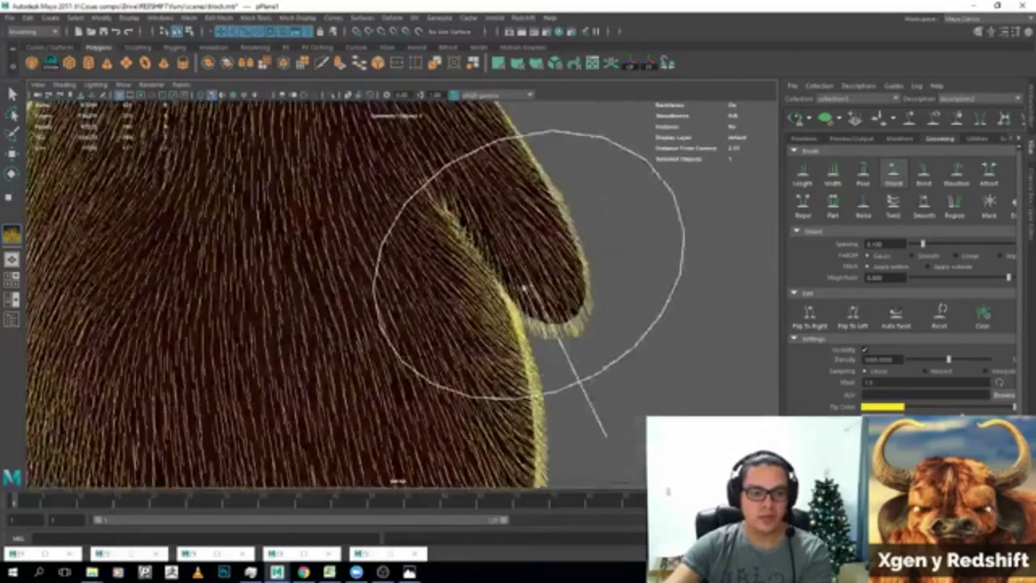
scroll(532, 289, up, 3)
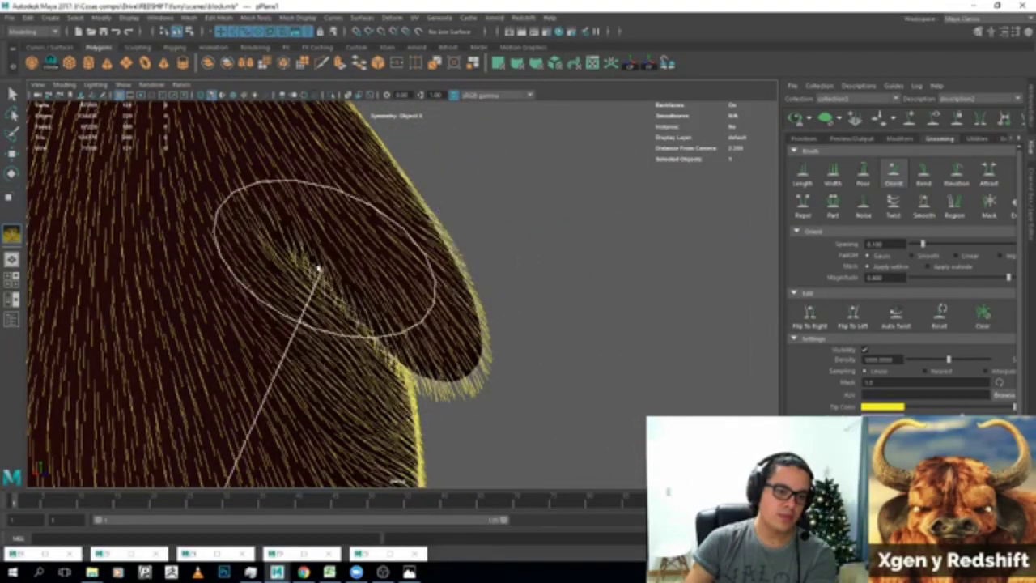
drag(324, 272, 373, 317)
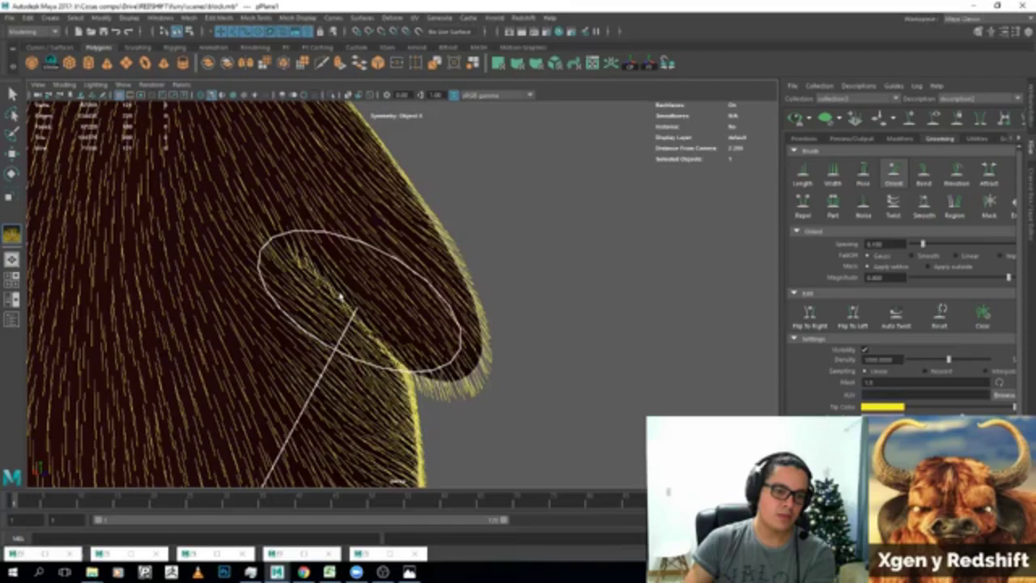
mouse_move(340, 297)
alt+mouse_down()
mouse_move(348, 324)
mouse_move(370, 324)
alt+mouse_up()
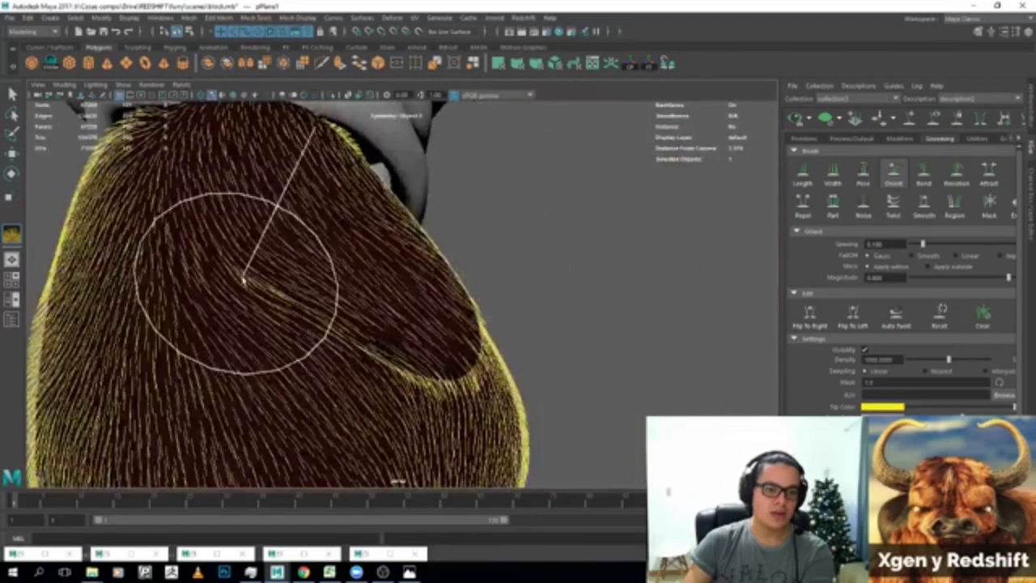
Lift the arm lobe's fur with the Elevation brush, then return to the rear view.
alt+drag(452, 271, 521, 243)
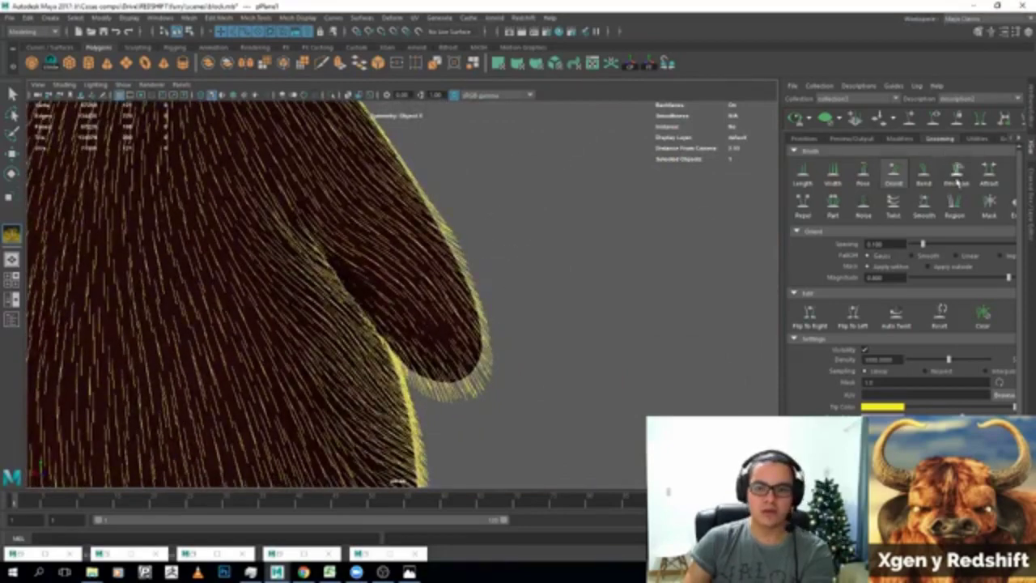
mouse_move(402, 306)
mouse_down()
mouse_move(342, 270)
mouse_move(412, 296)
mouse_up()
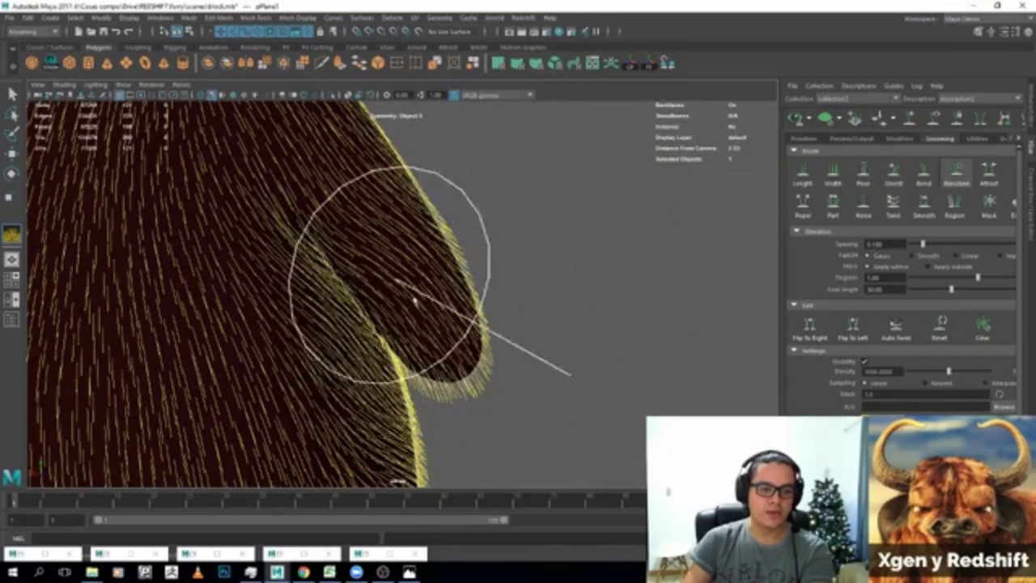
mouse_move(522, 276)
alt+mouse_down()
mouse_move(578, 278)
mouse_move(578, 287)
mouse_move(463, 276)
alt+mouse_up()
scroll(591, 184, up, 4)
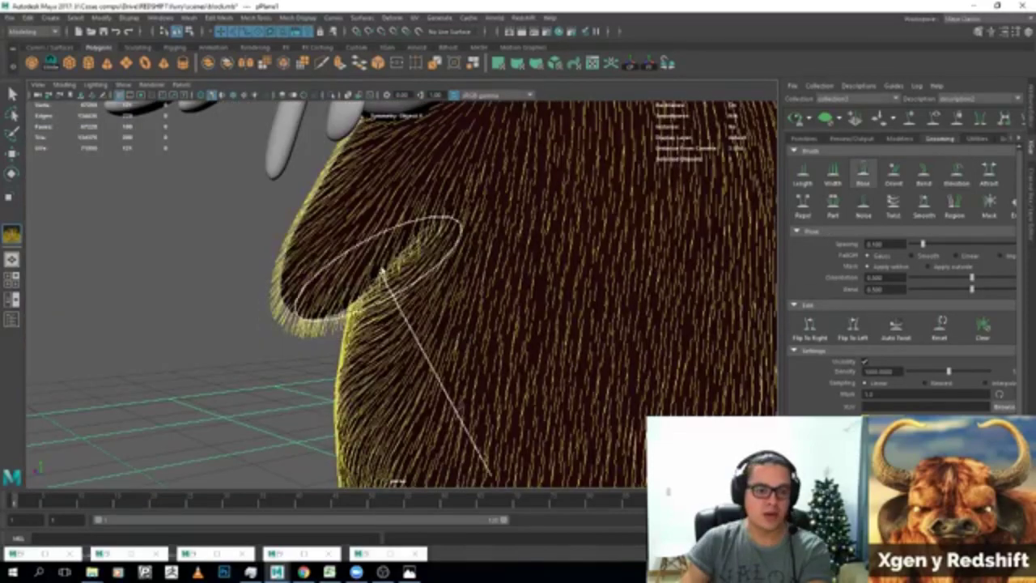
scroll(365, 299, up, 5)
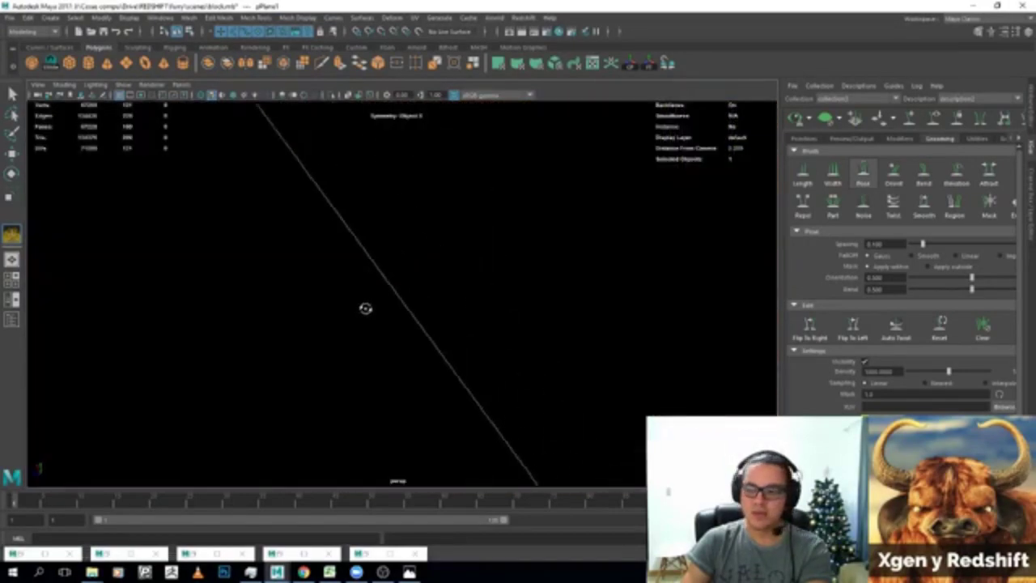
scroll(387, 226, down, 5)
scroll(372, 251, down, 2)
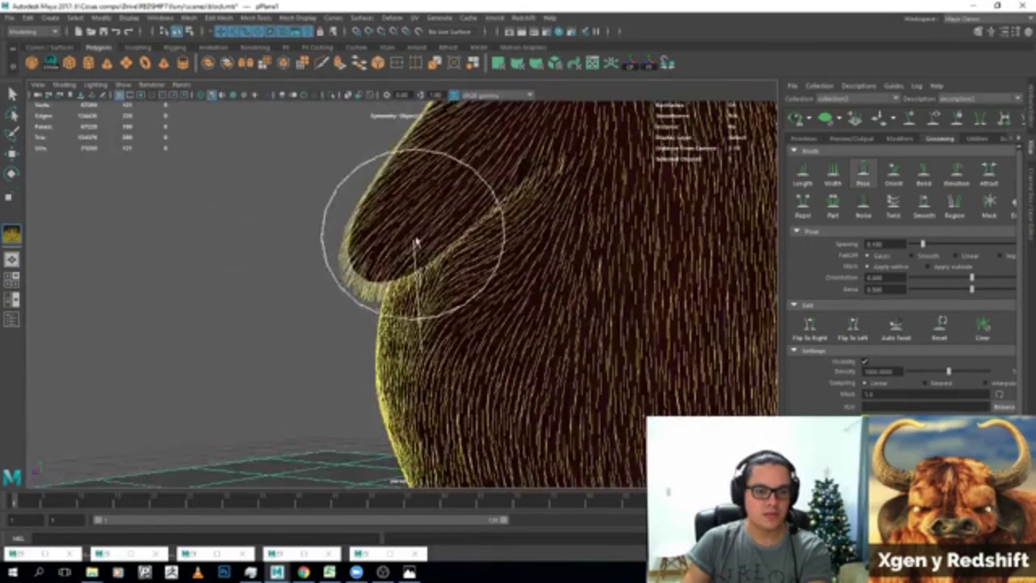
mouse_move(420, 259)
alt+mouse_down()
mouse_move(505, 273)
mouse_move(524, 254)
alt+mouse_up()
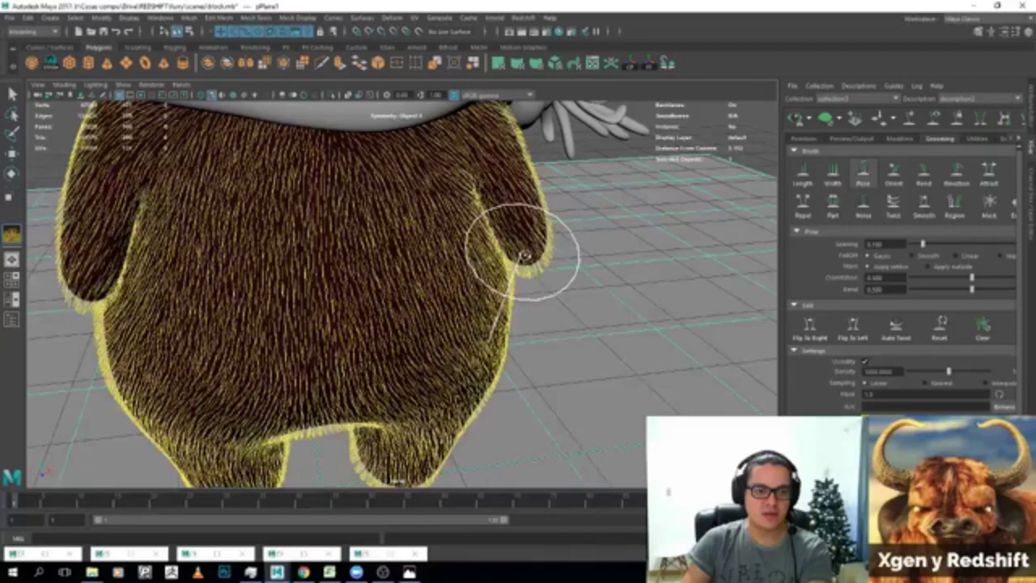
Set the XGen output renderer to Redshift and turn on the Resolution Gate.
key(q)
key(f)
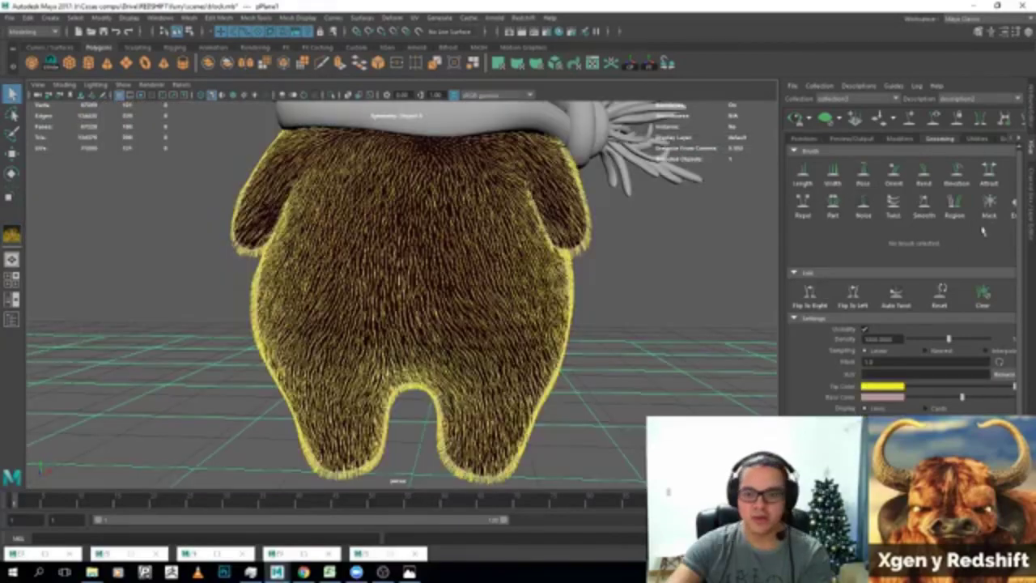
click(851, 138)
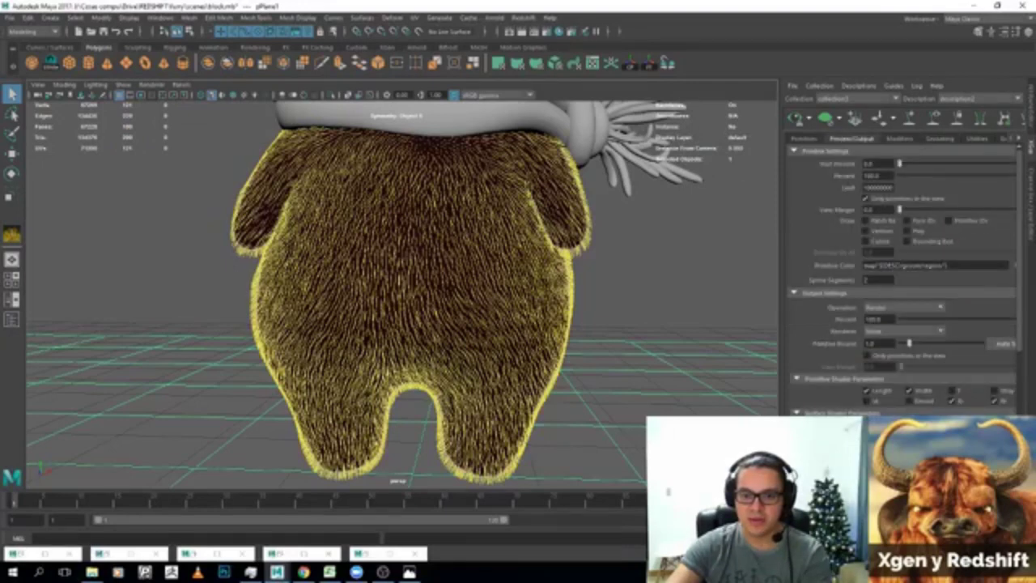
click(898, 331)
click(894, 318)
click(895, 333)
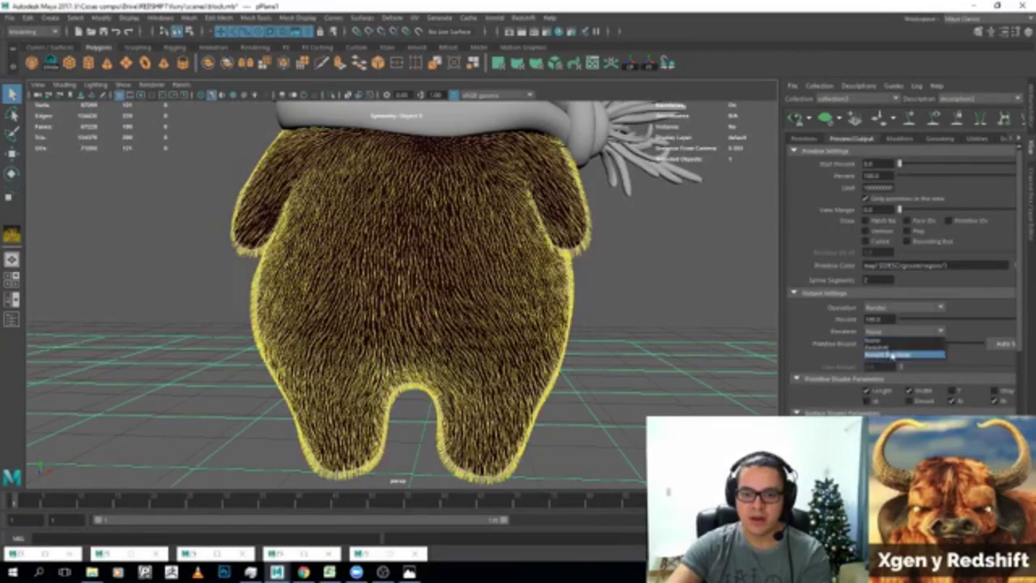
click(891, 351)
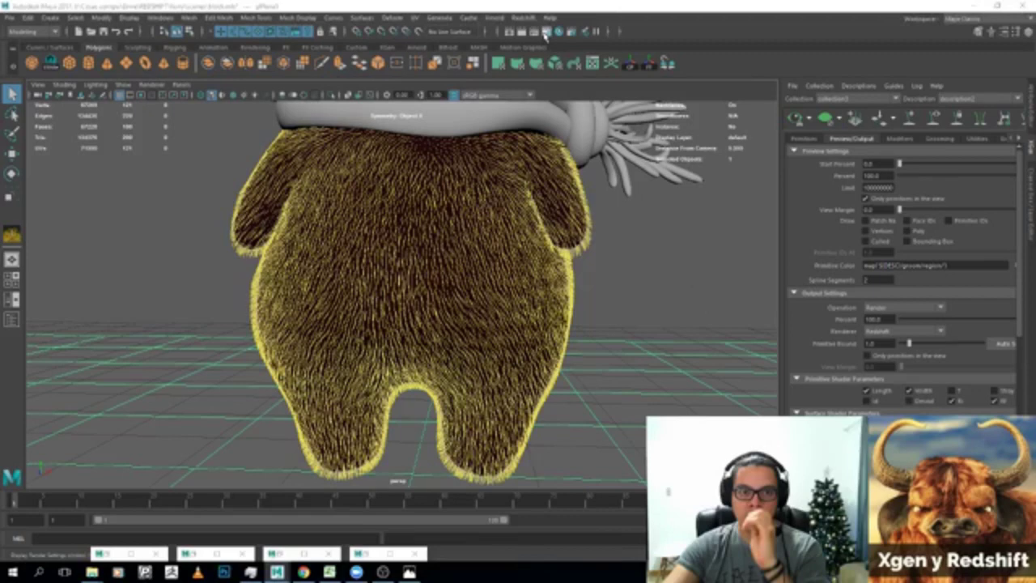
click(547, 32)
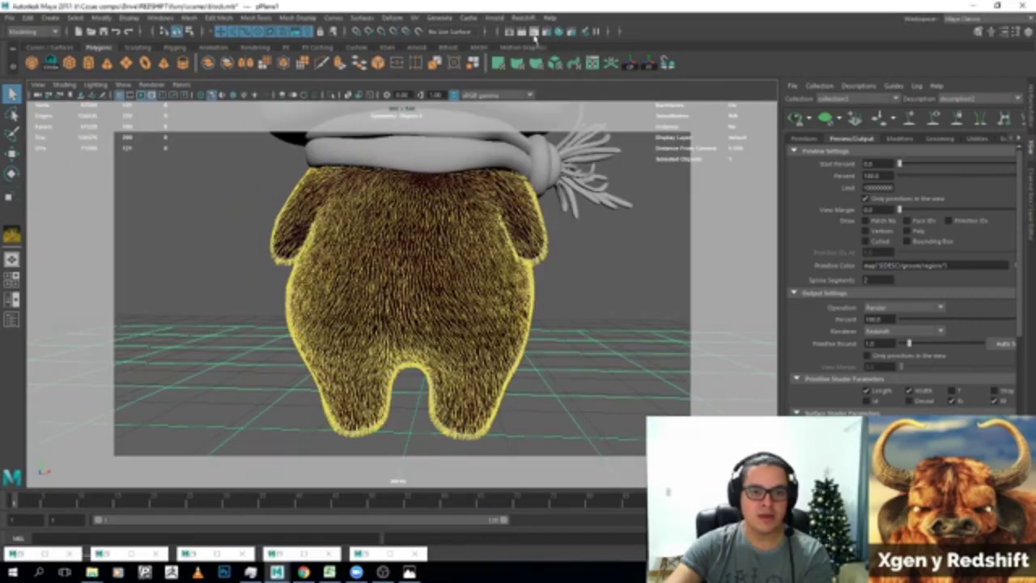
click(521, 19)
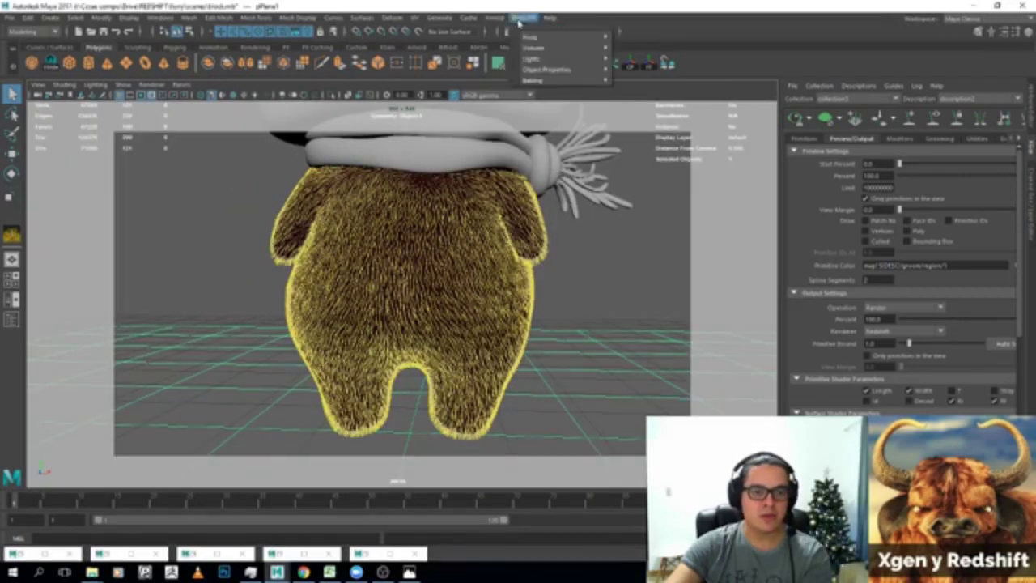
mouse_move(558, 58)
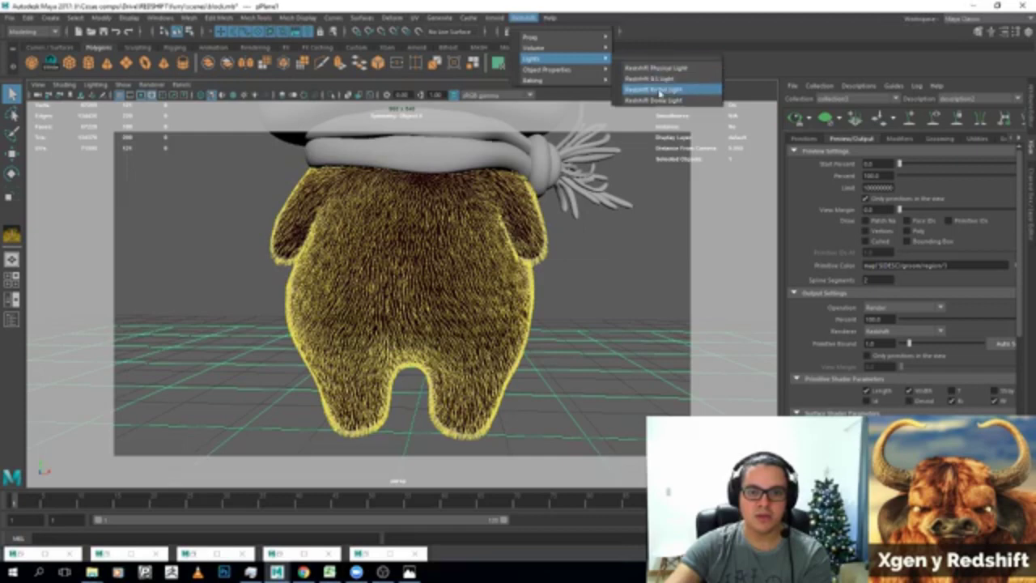
Add a Redshift Portal Light, position it, and open the Outliner.
click(657, 90)
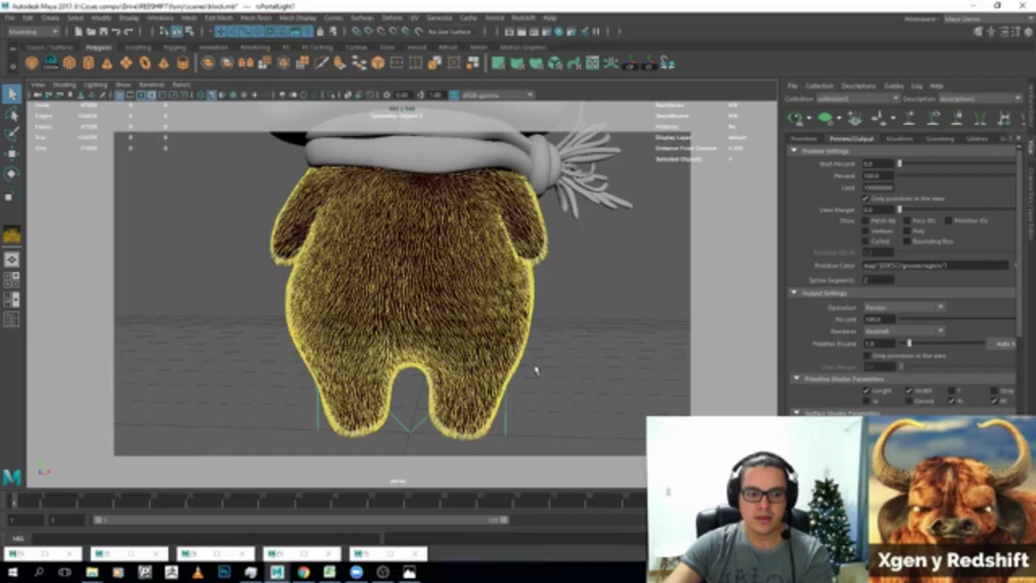
alt+drag(535, 370, 333, 351)
key(w)
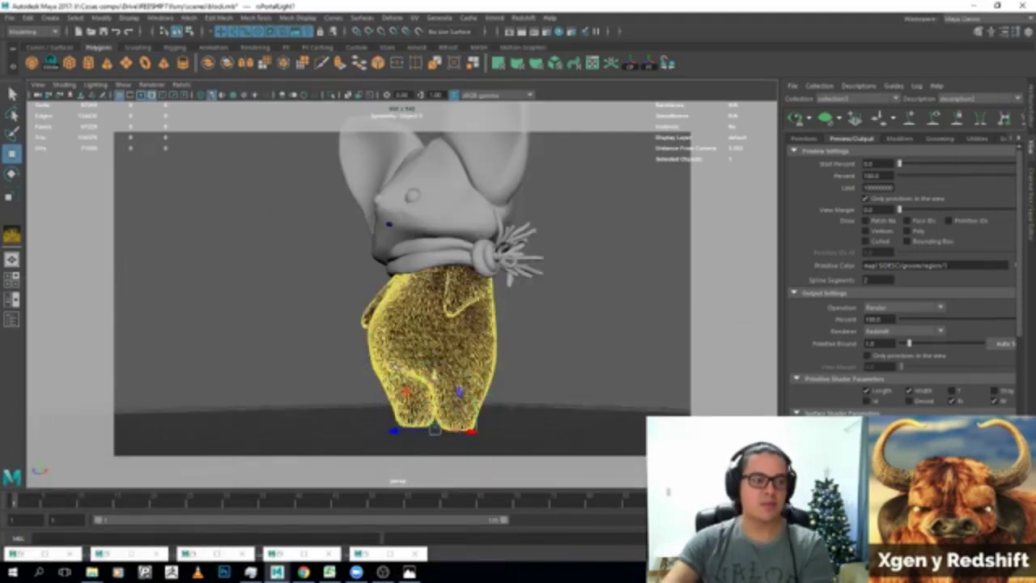
mouse_move(333, 351)
alt+mouse_down()
mouse_move(340, 397)
mouse_move(324, 340)
alt+mouse_up()
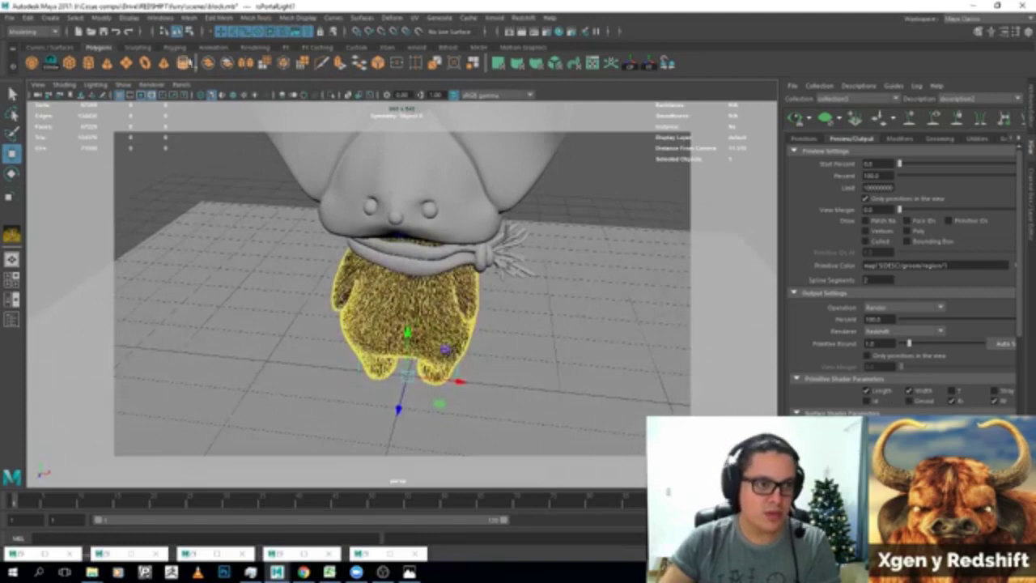
click(159, 17)
click(177, 134)
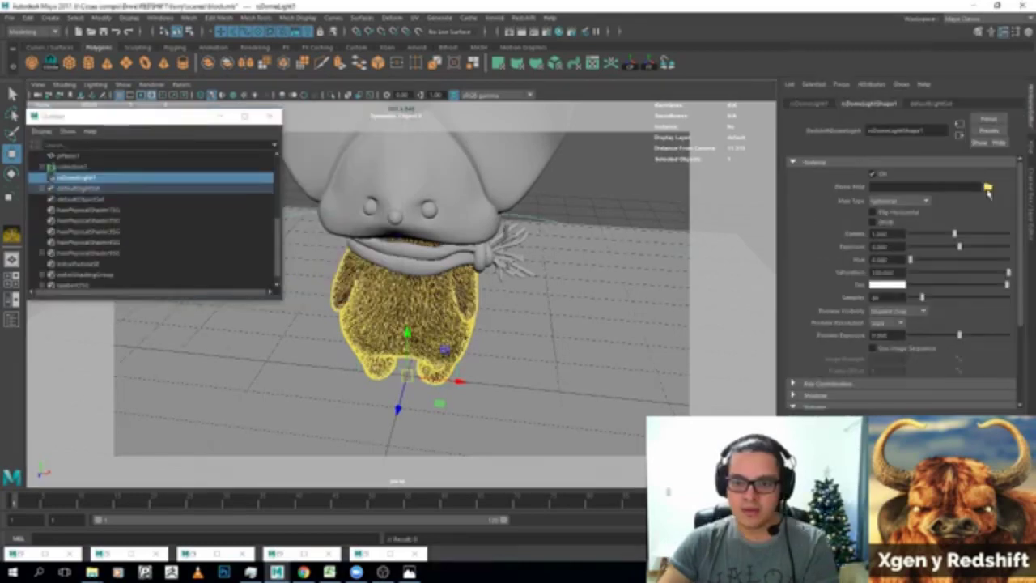
Load the Central Park HDR from the redshift folder as the dome light's Dome Map.
click(988, 187)
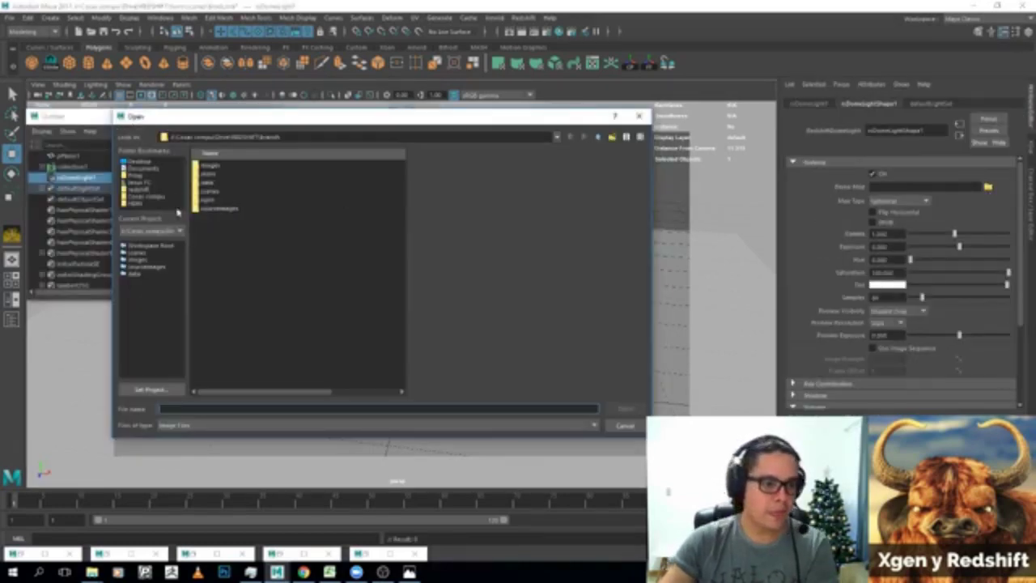
click(139, 196)
click(137, 188)
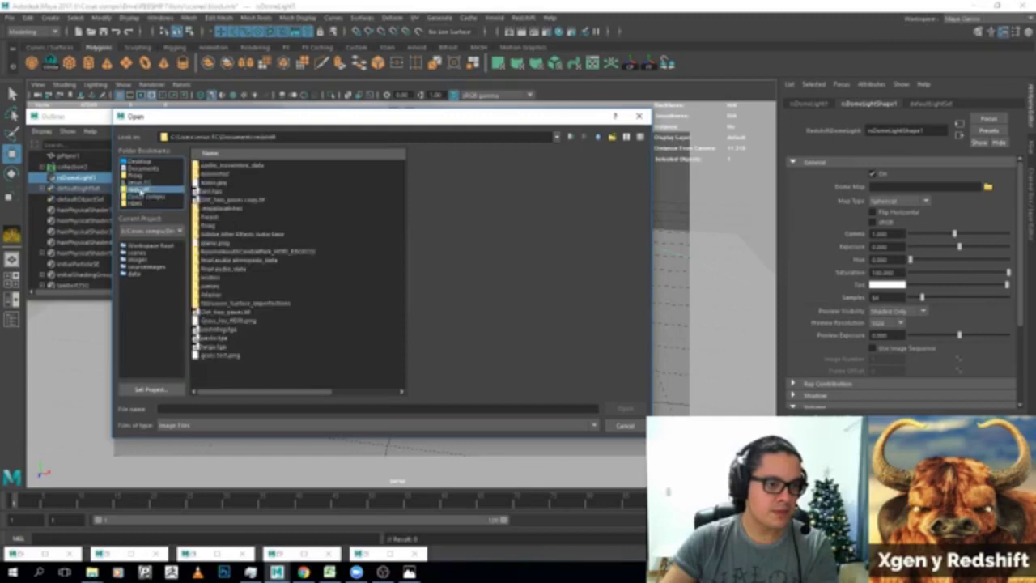
click(232, 200)
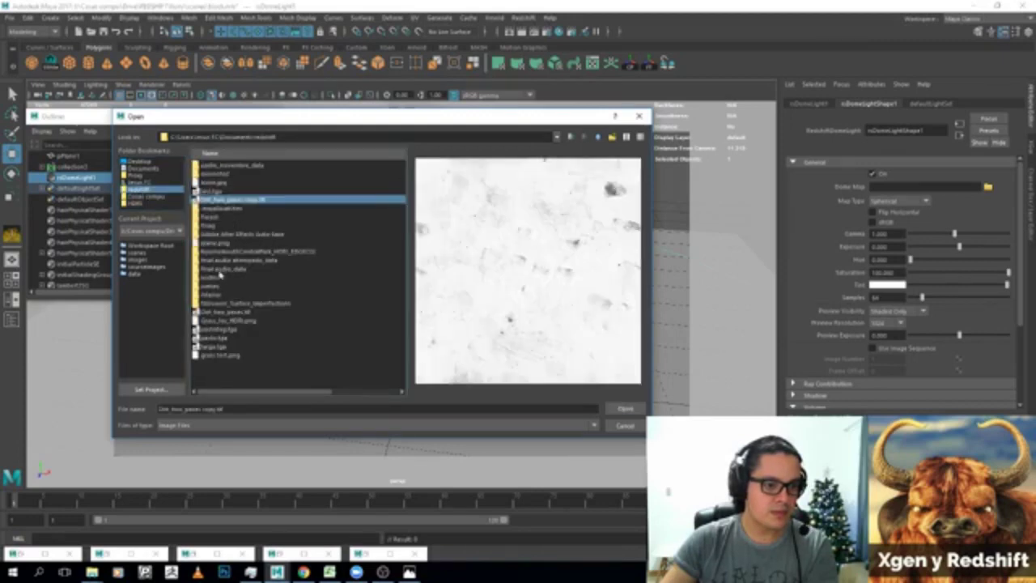
double_click(243, 251)
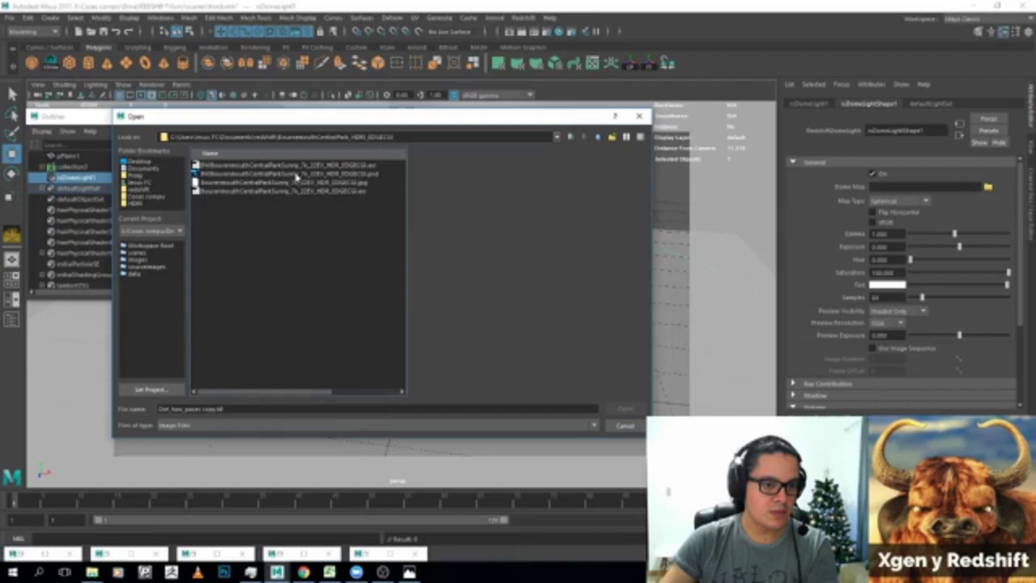
double_click(297, 174)
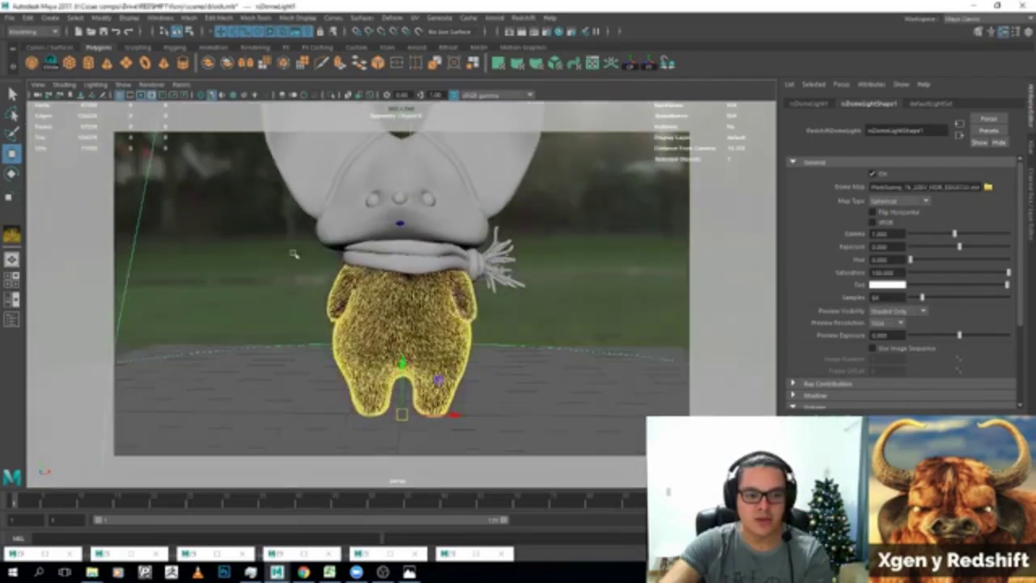
scroll(294, 254, up, 2)
scroll(293, 254, up, 1)
scroll(294, 254, up, 1)
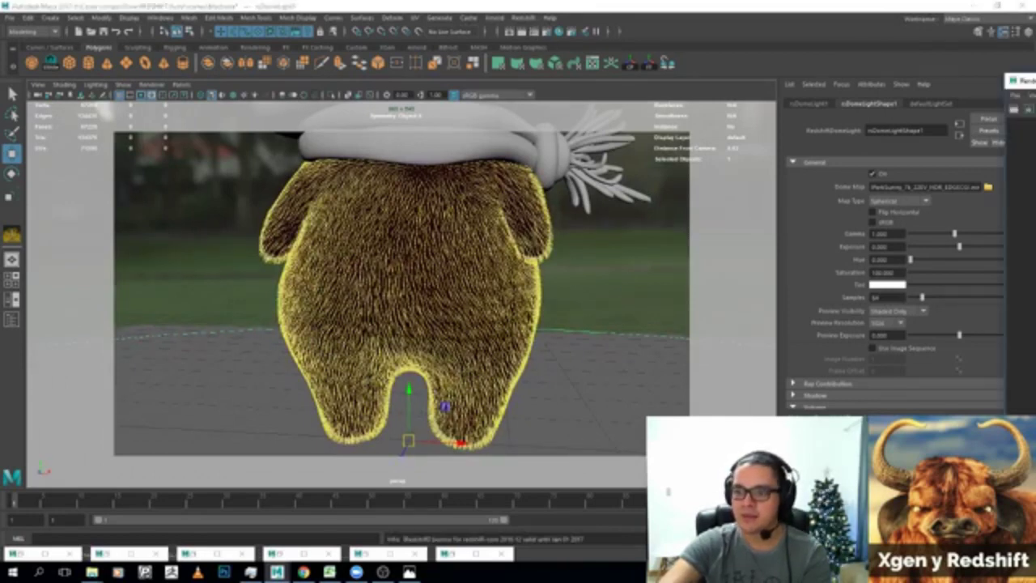
drag(988, 102, 741, 107)
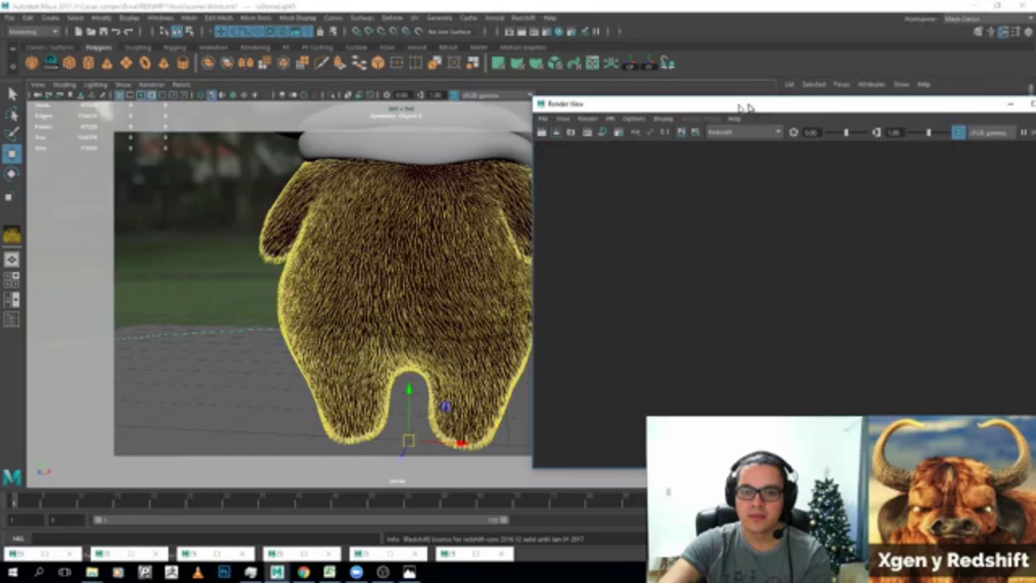
Check the Redshift IPR render of the character, stop the IPR, and move the Render View aside.
drag(747, 107, 468, 113)
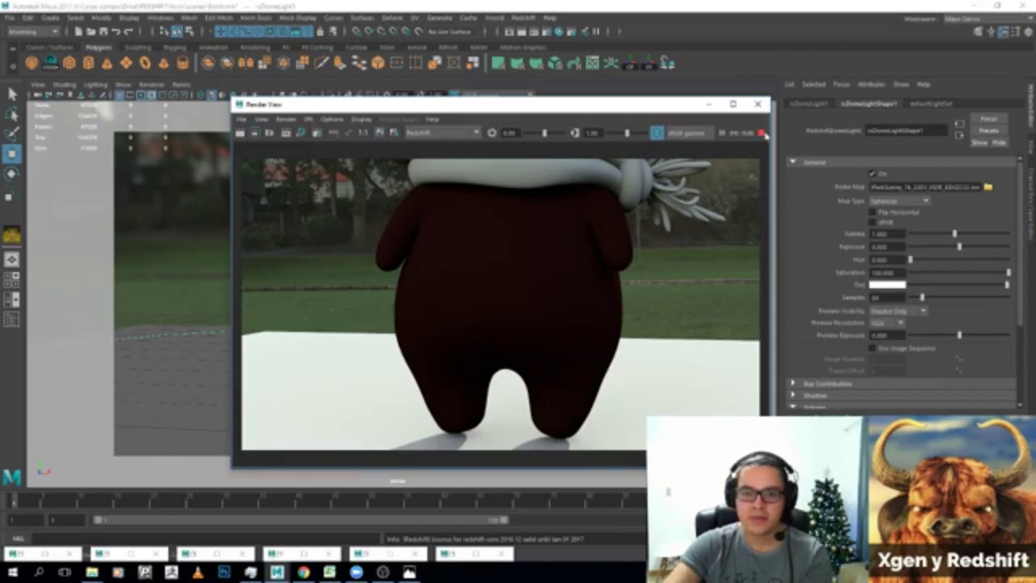
click(761, 134)
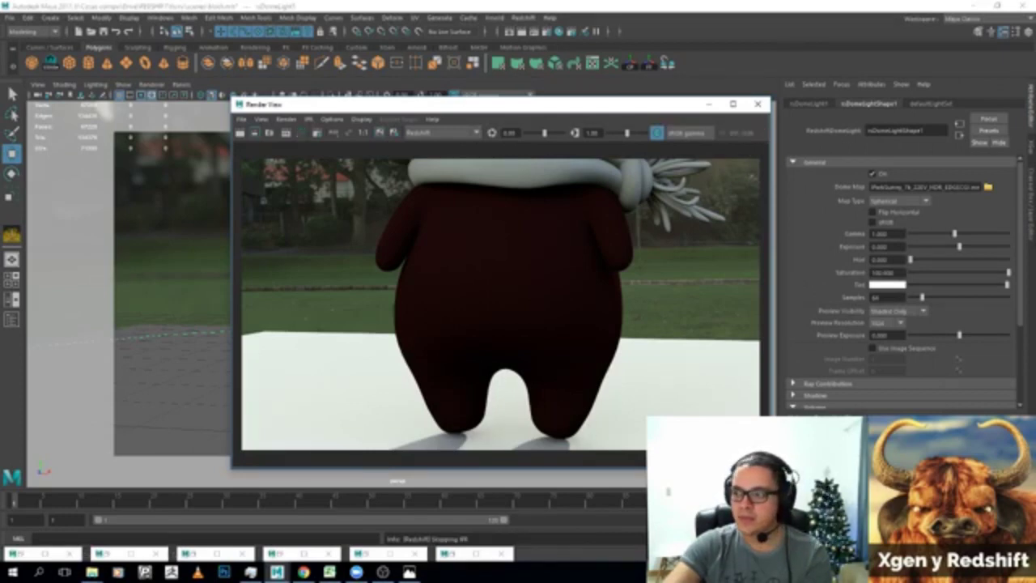
click(303, 573)
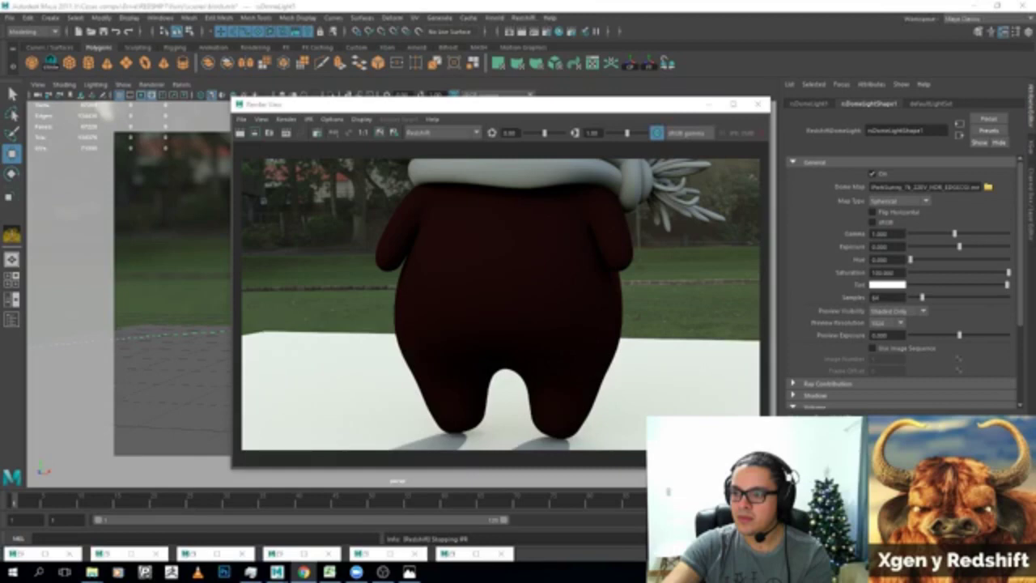
drag(501, 104, 1029, 105)
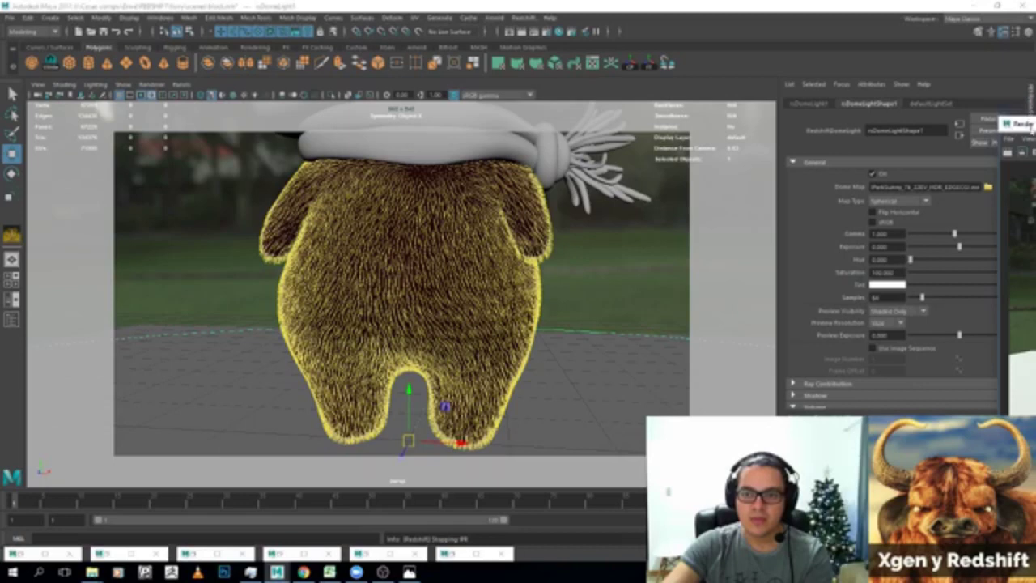
Update the XGen fur preview and zoom and orbit in on the furry body.
click(871, 150)
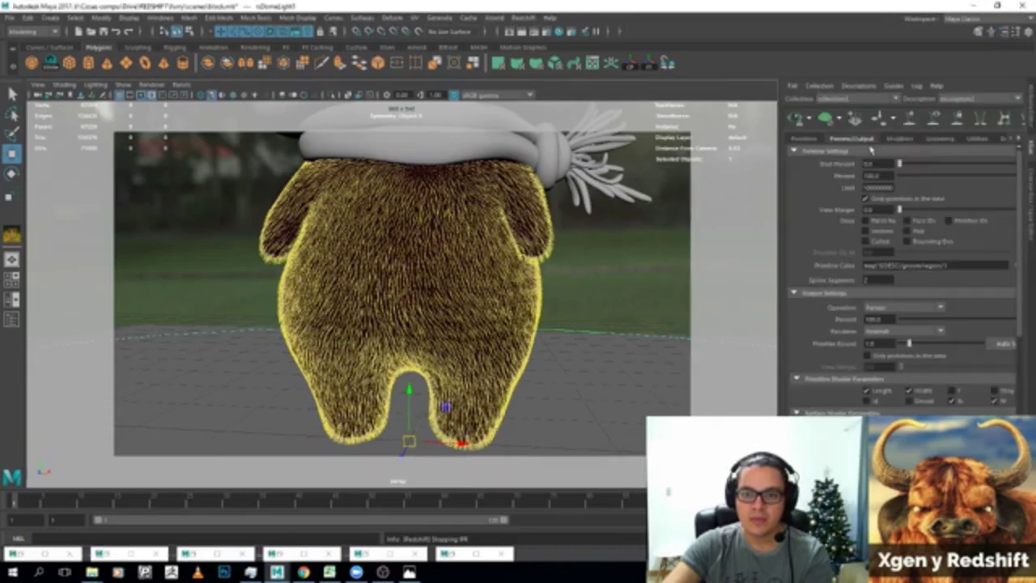
click(795, 118)
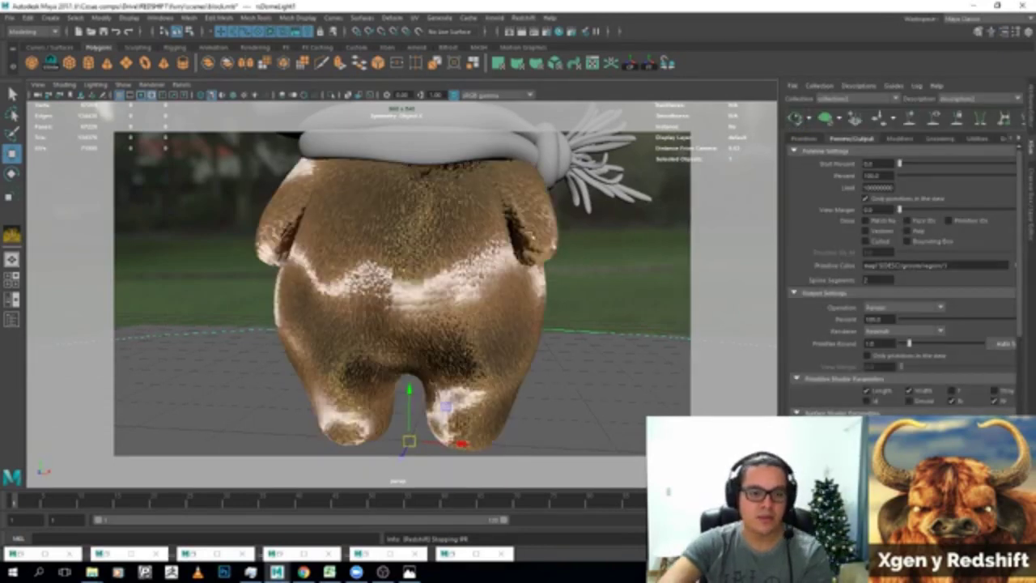
scroll(670, 264, up, 1)
scroll(670, 264, up, 5)
alt+drag(671, 263, 505, 256)
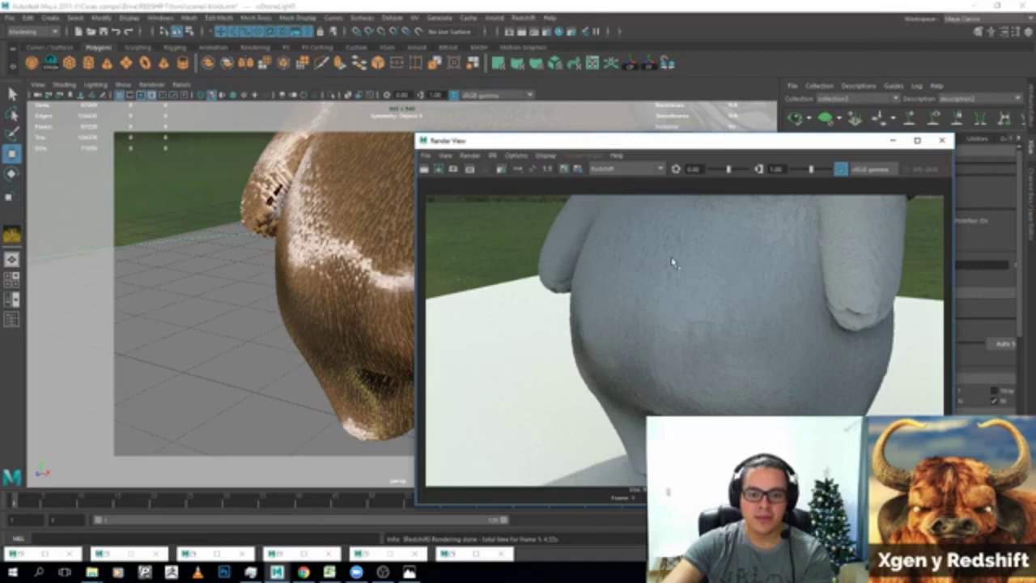
Zoom in on the body and start a new Redshift render in the Render View.
scroll(409, 267, up, 3)
scroll(409, 268, up, 3)
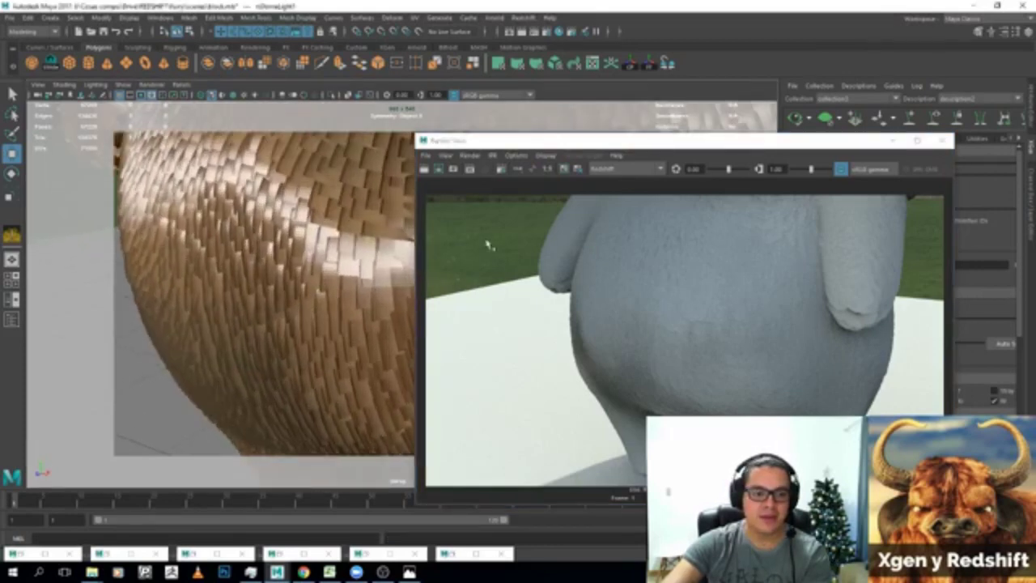
click(429, 180)
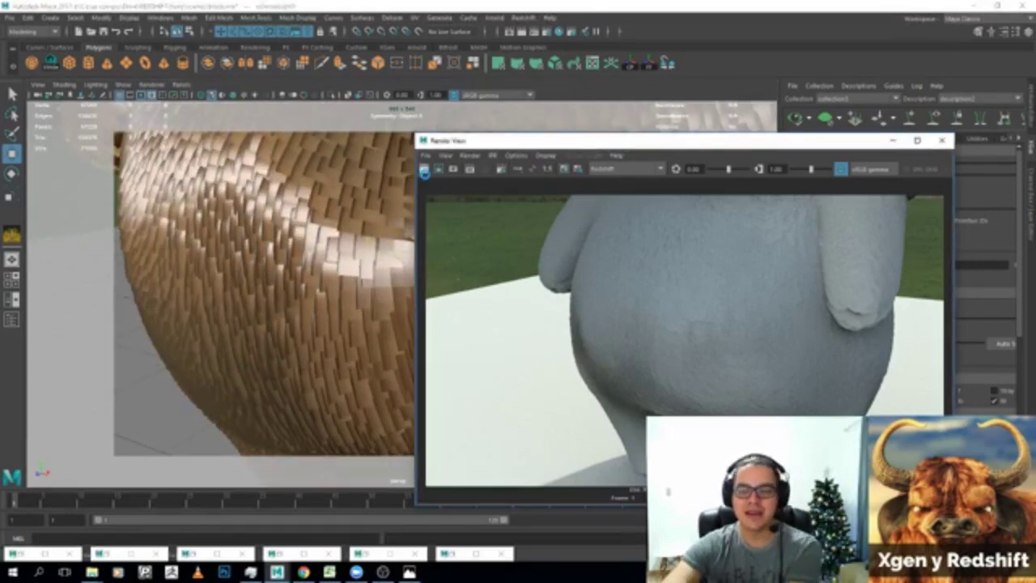
click(424, 170)
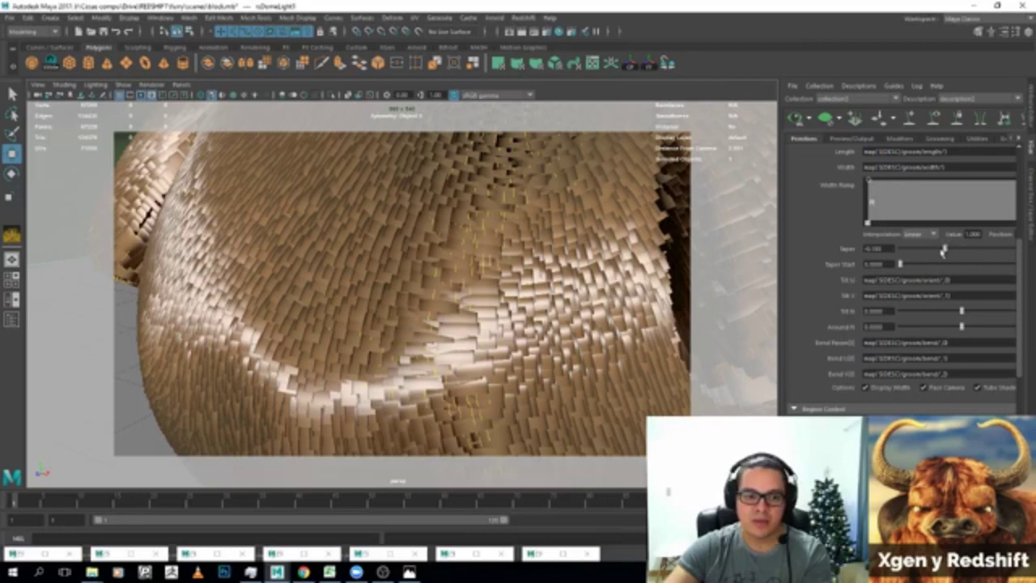
Raise the fur Taper to 1.0 and regenerate the XGen preview.
drag(919, 249, 1028, 256)
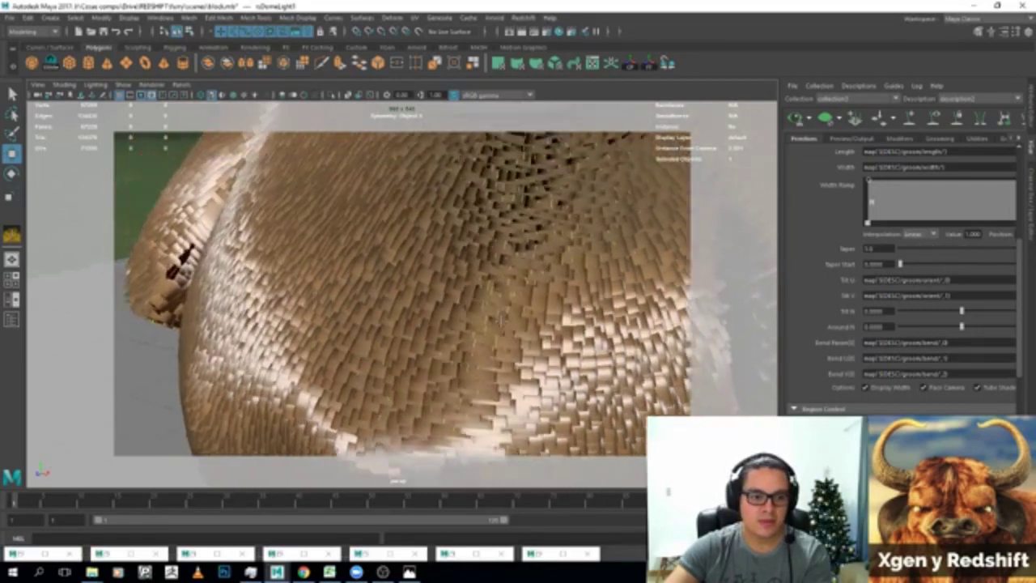
click(810, 121)
click(812, 137)
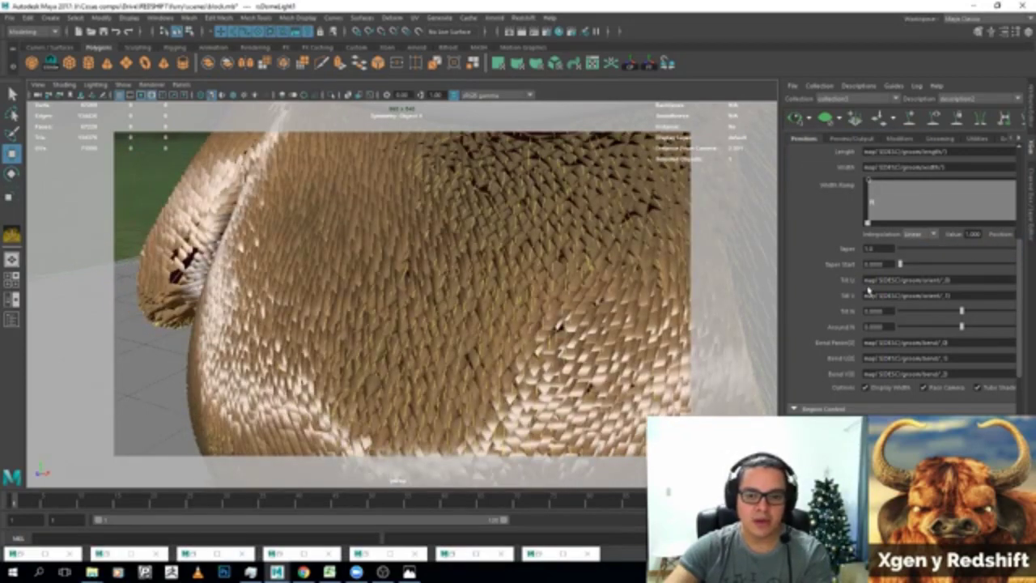
Widen the attribute panel and reset the Width map to a plain value.
drag(779, 284, 748, 278)
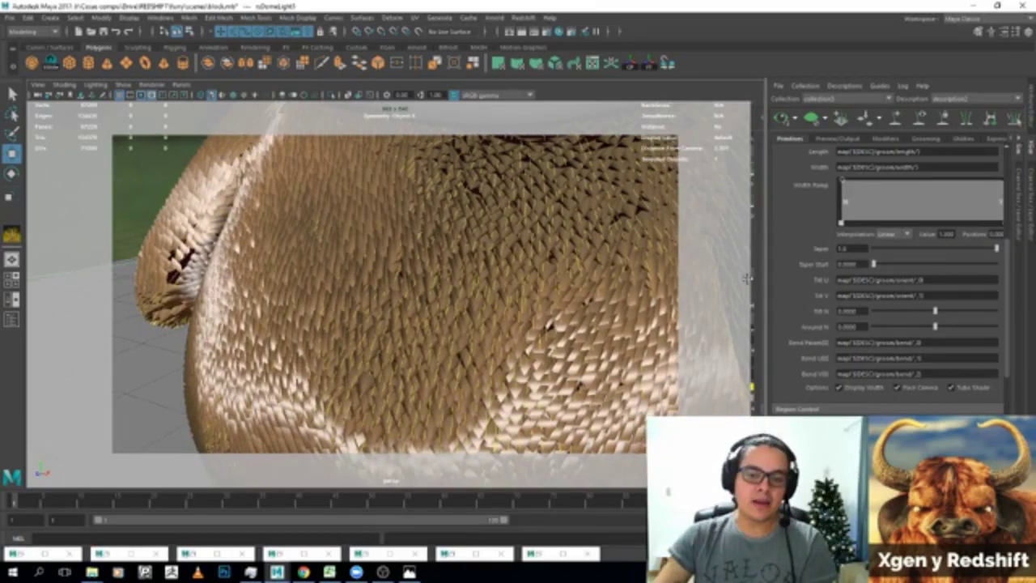
drag(746, 278, 737, 278)
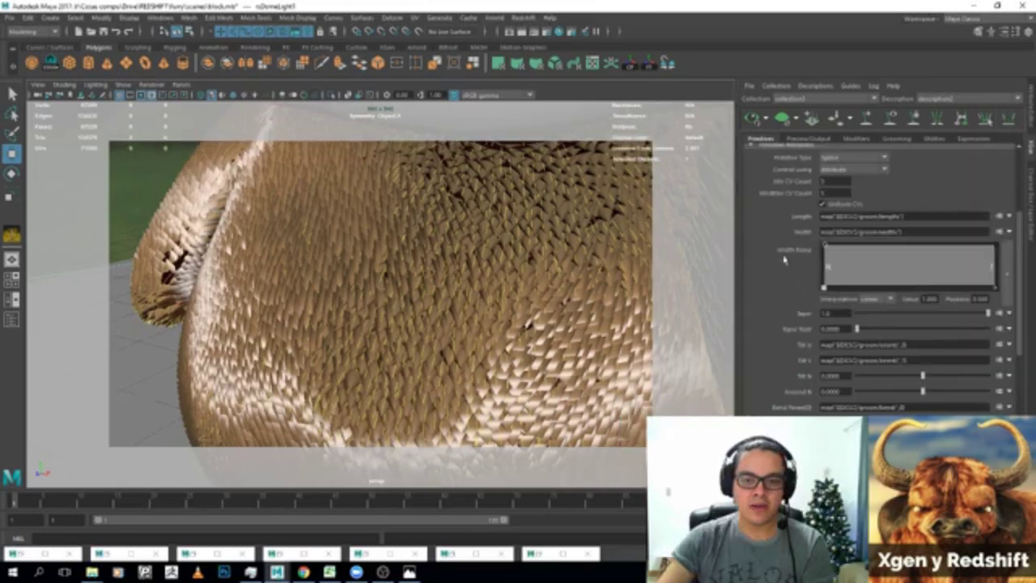
click(1008, 233)
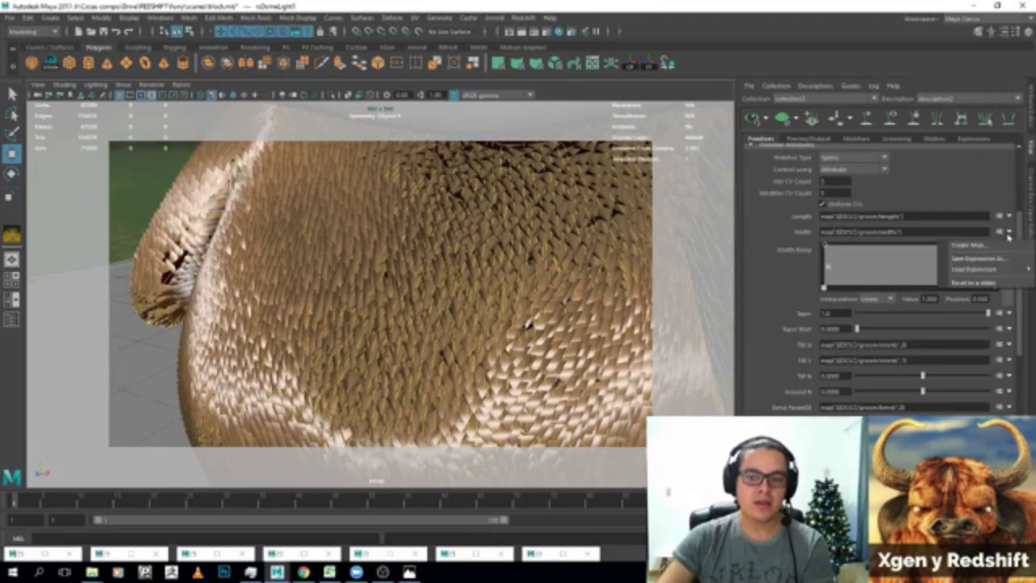
click(975, 282)
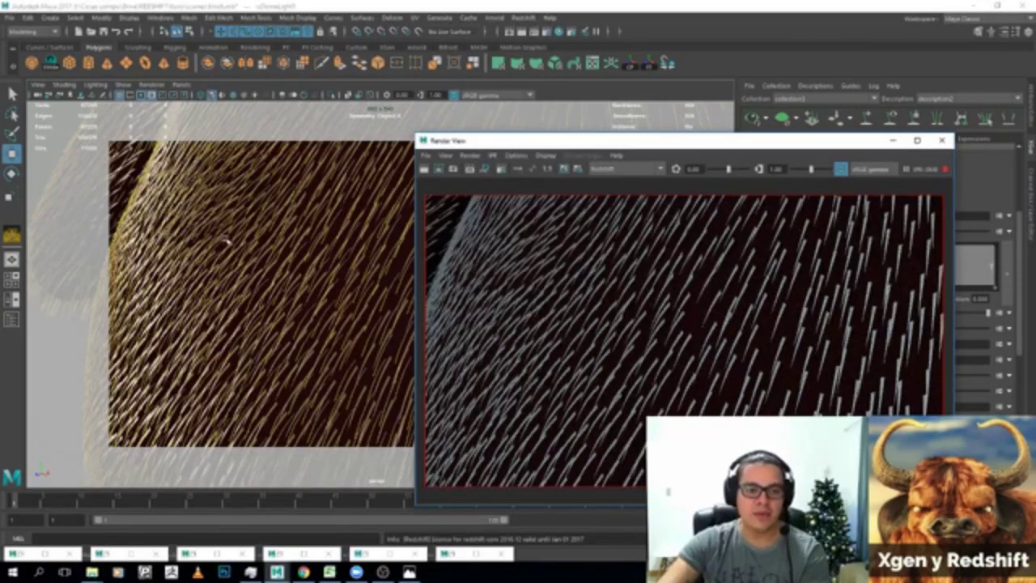
Pull the viewport camera back from the thin-strand fur.
scroll(225, 240, down, 5)
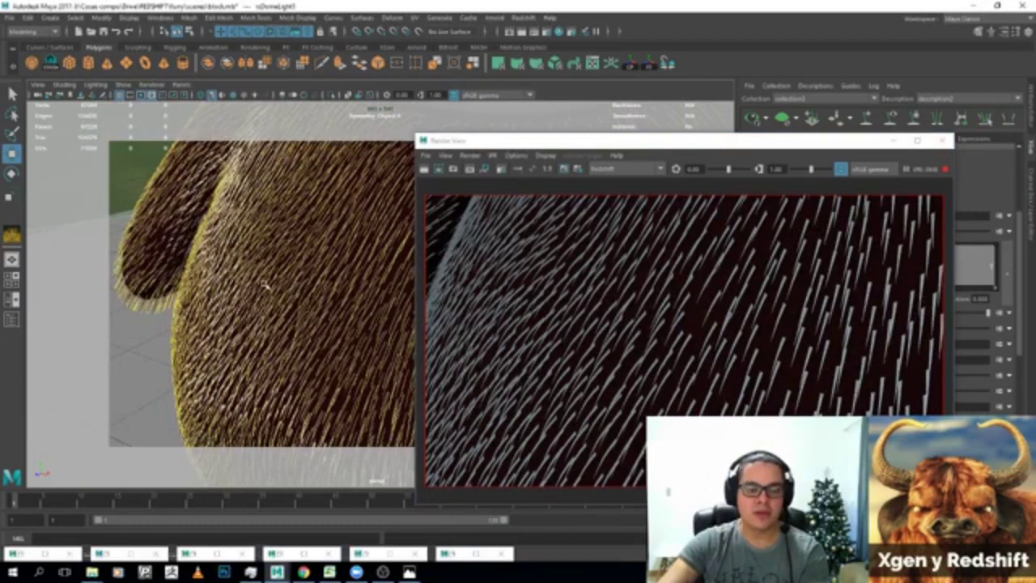
scroll(267, 281, down, 3)
scroll(279, 280, down, 3)
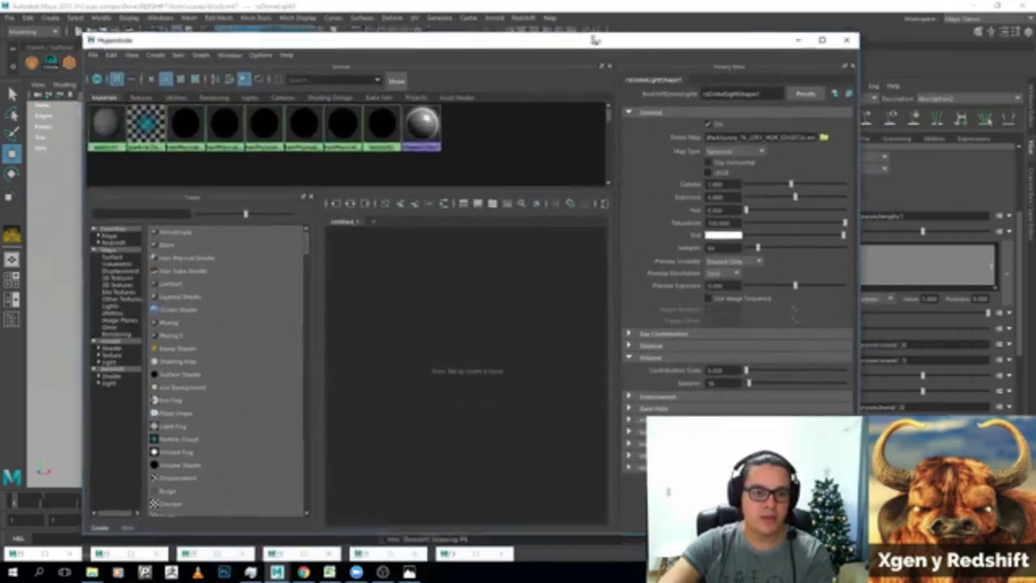
Create a Redshift material, rsMaterial1, with a brown diffuse colour.
drag(592, 40, 597, 35)
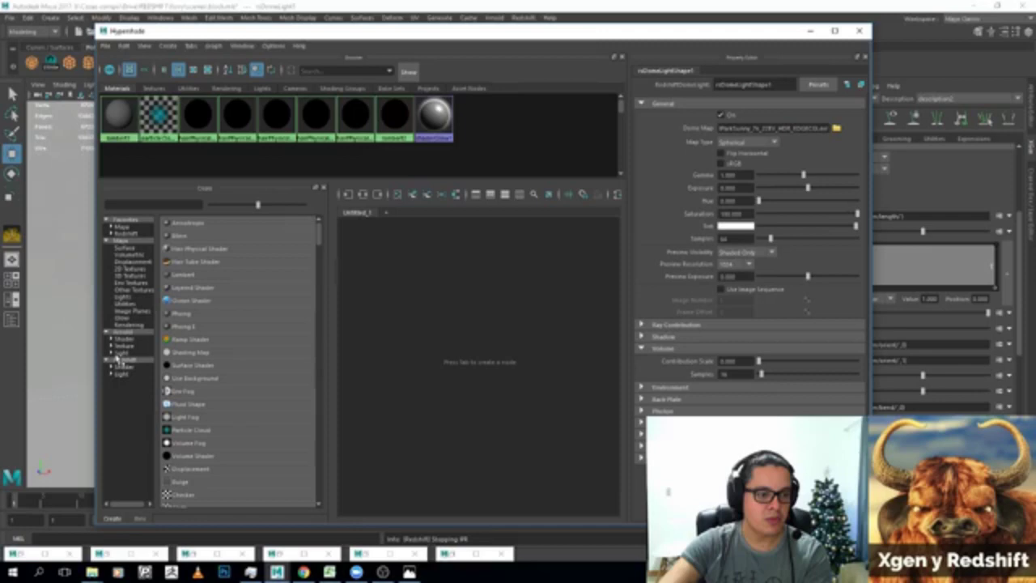
click(117, 358)
click(194, 274)
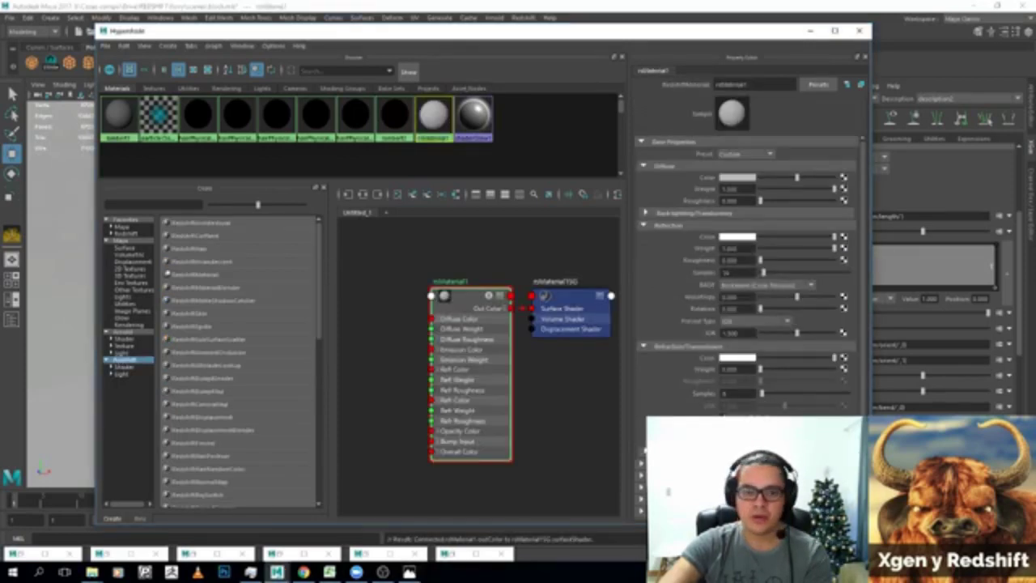
click(737, 177)
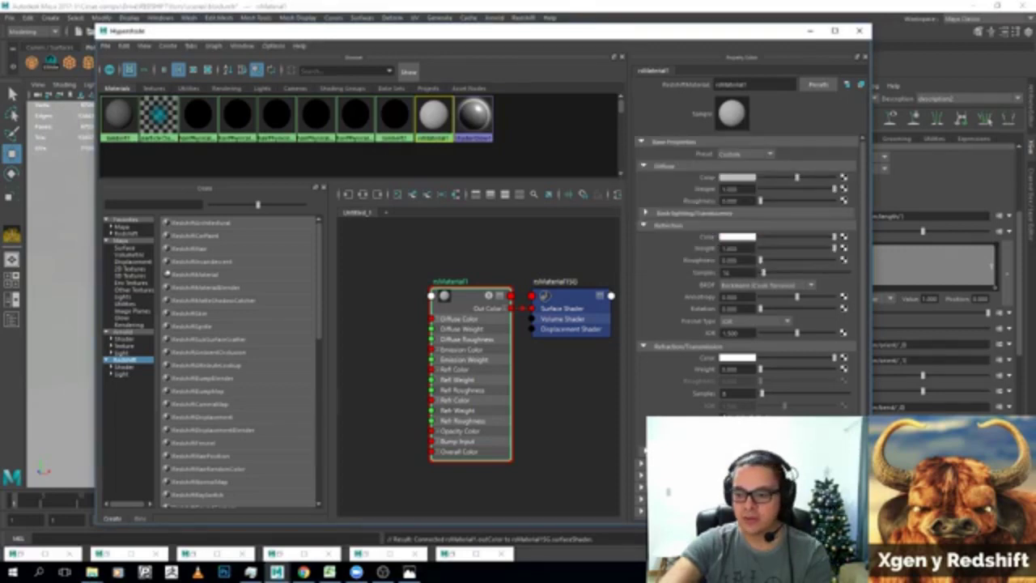
click(745, 178)
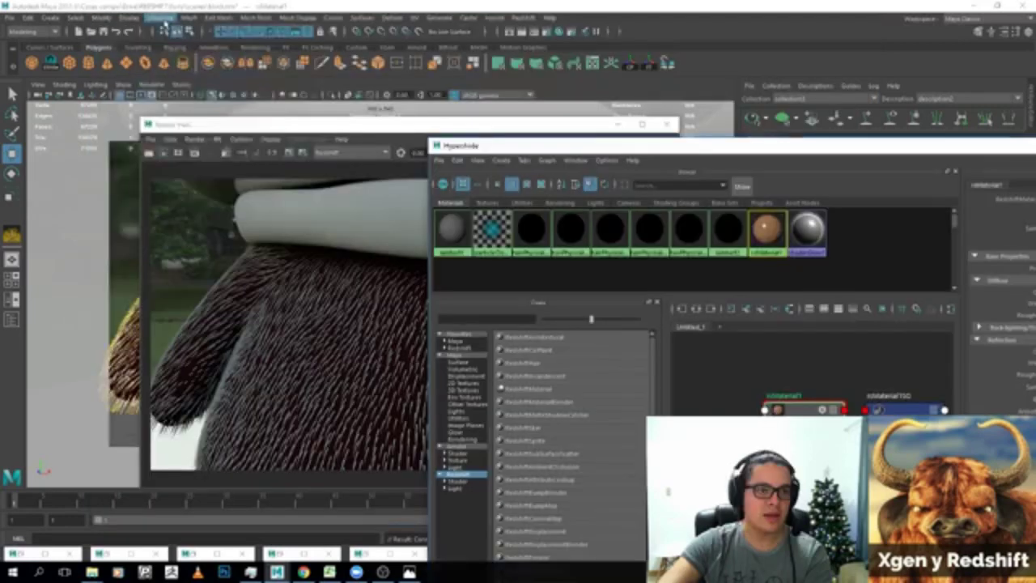
click(160, 17)
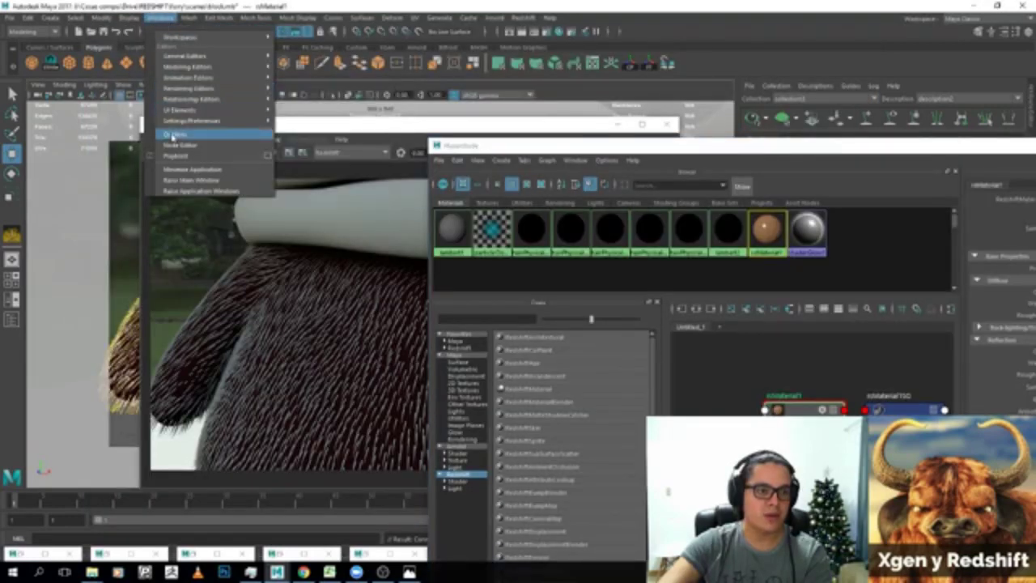
Select collection1 and its description2 fur description in the Outliner.
click(185, 140)
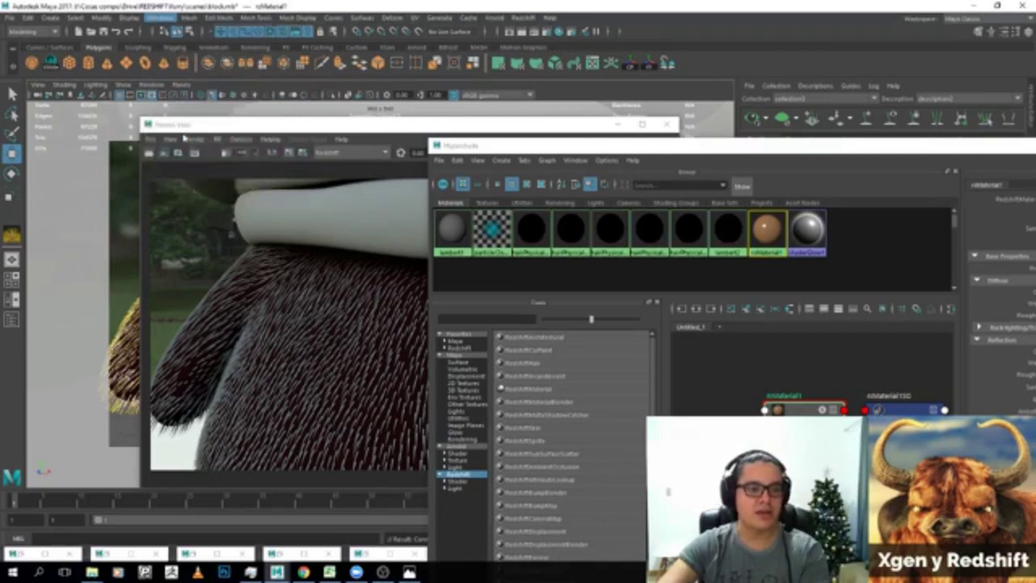
scroll(197, 225, down, 3)
scroll(197, 231, down, 1)
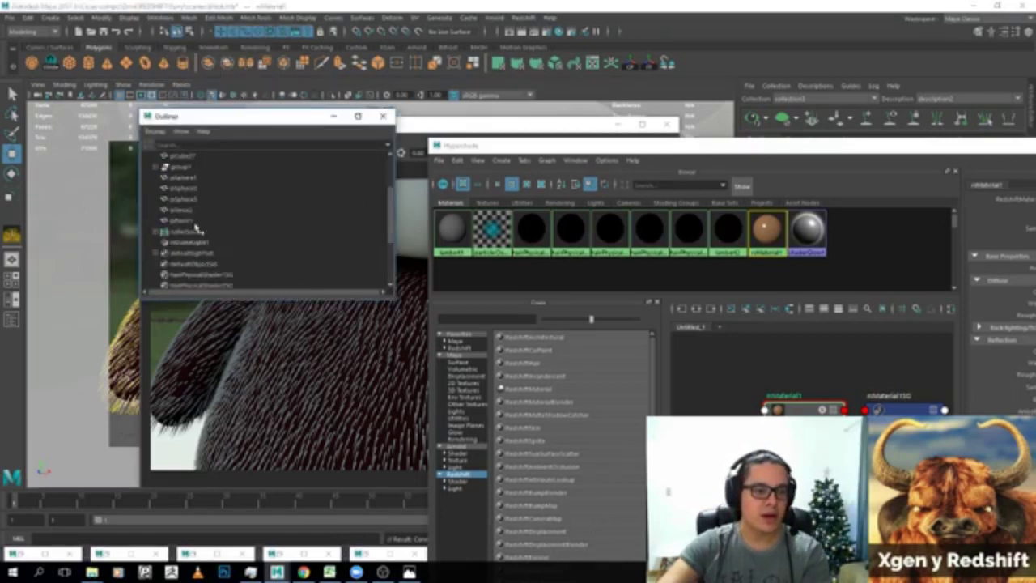
click(187, 231)
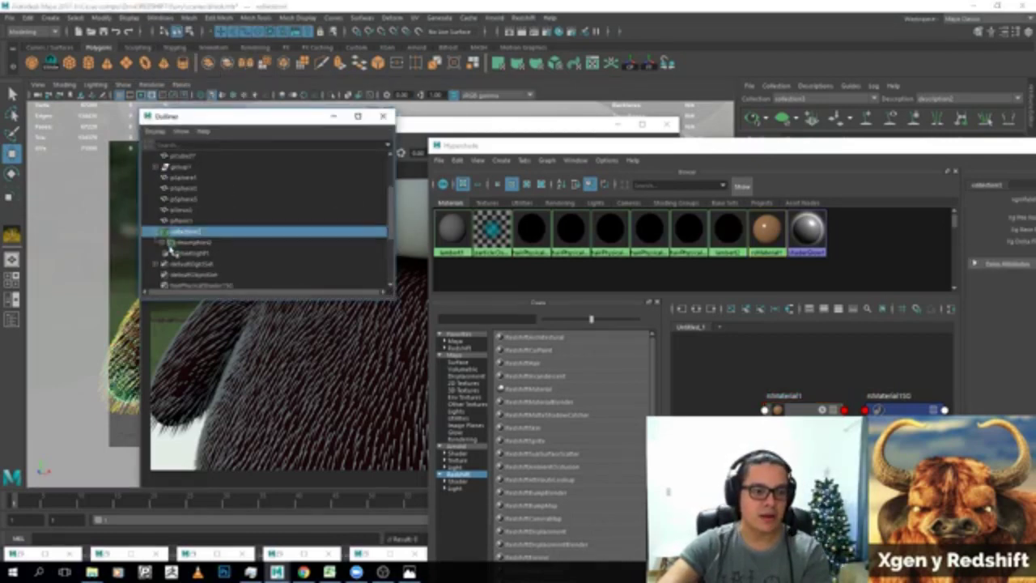
click(168, 242)
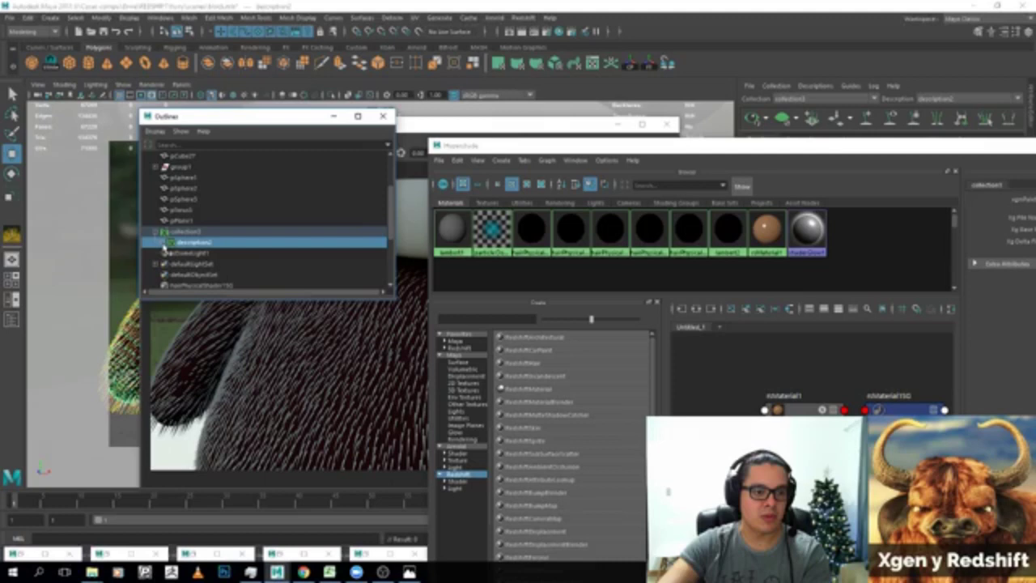
Review the fur close-up render, then close the Render View.
click(526, 124)
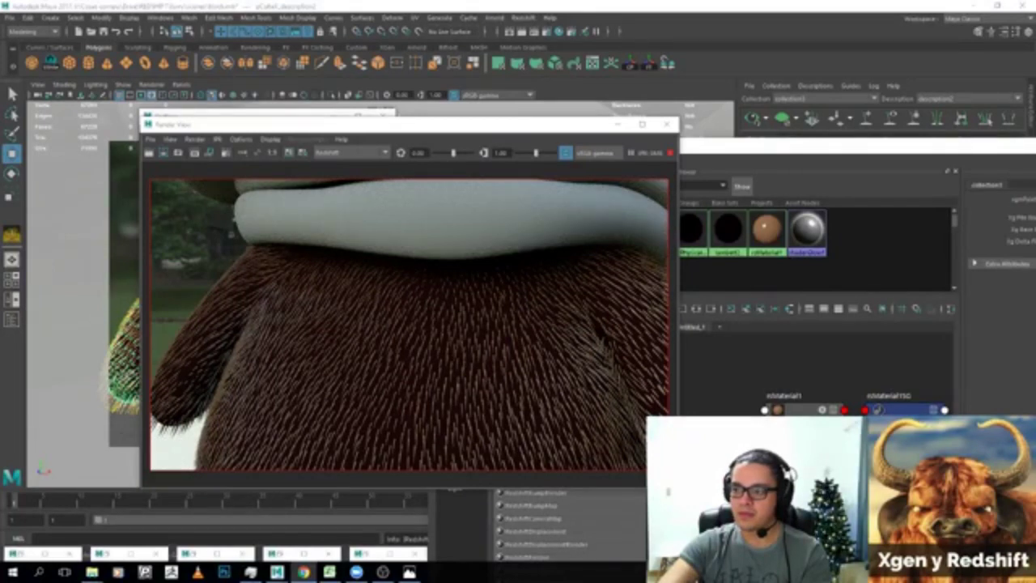
scroll(316, 328, up, 2)
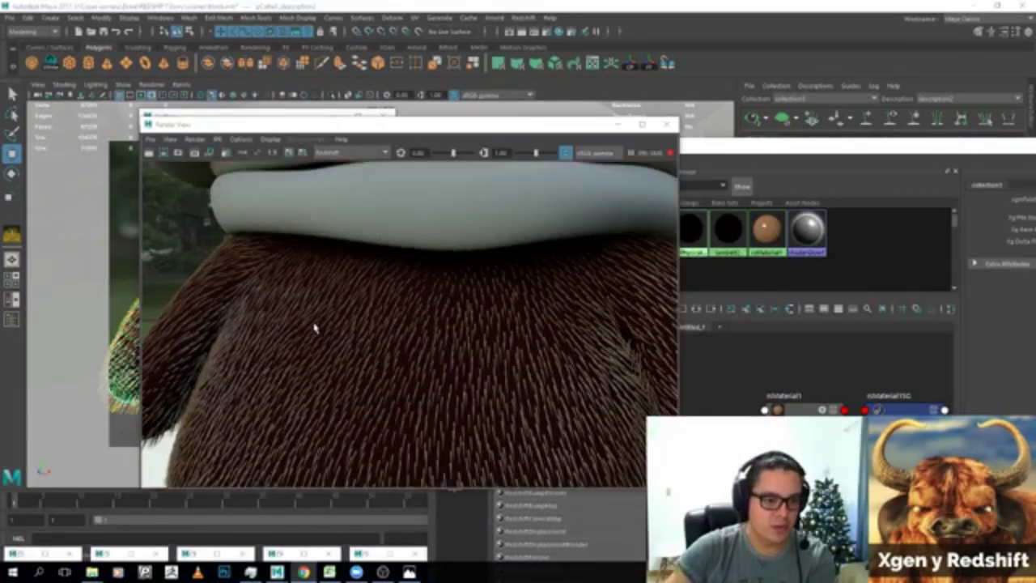
scroll(316, 328, down, 1)
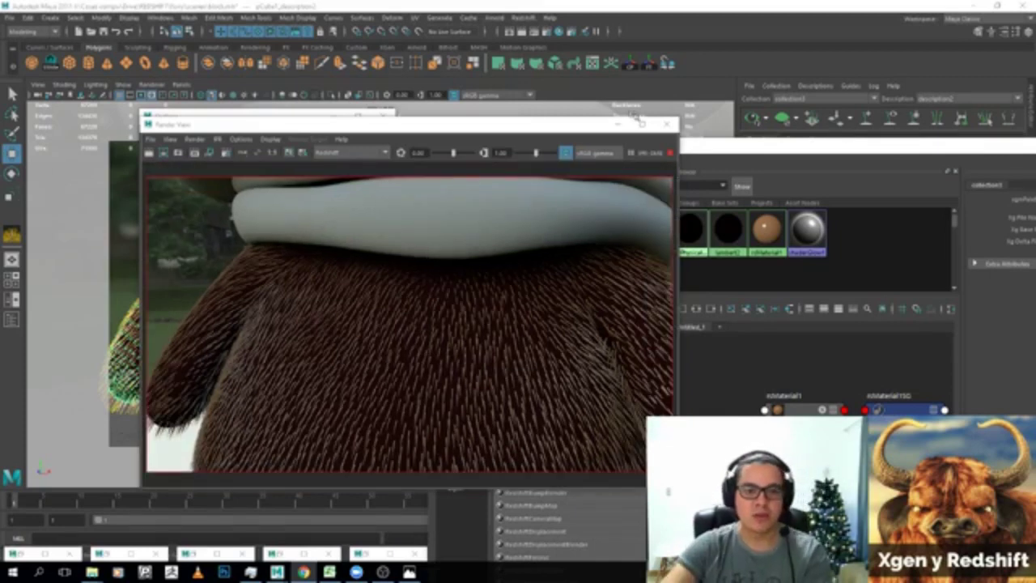
click(618, 124)
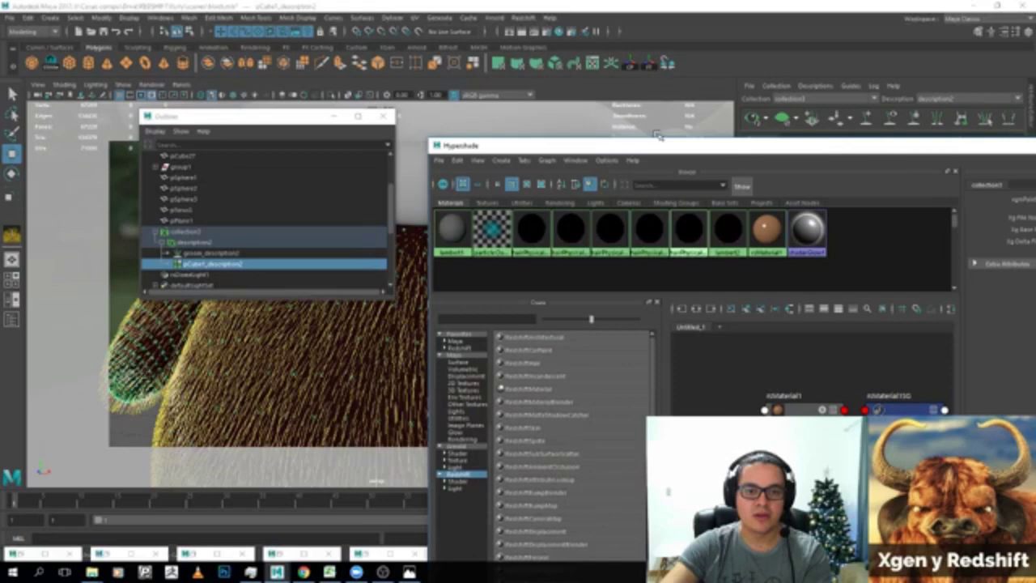
Close the Hypershade, commit fur density 10000, and orbit around the furry body.
click(658, 136)
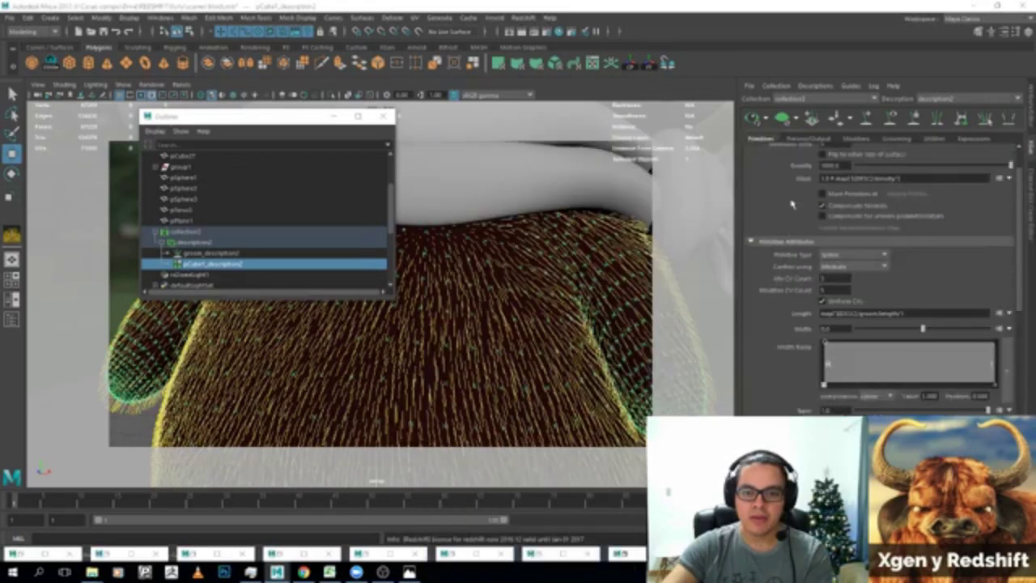
scroll(872, 210, up, 1)
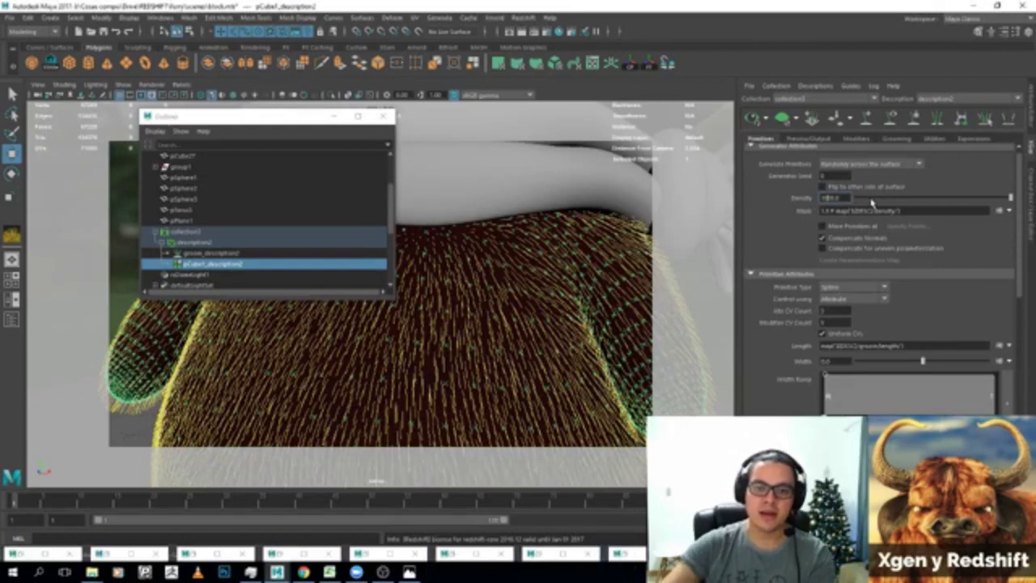
key(Return)
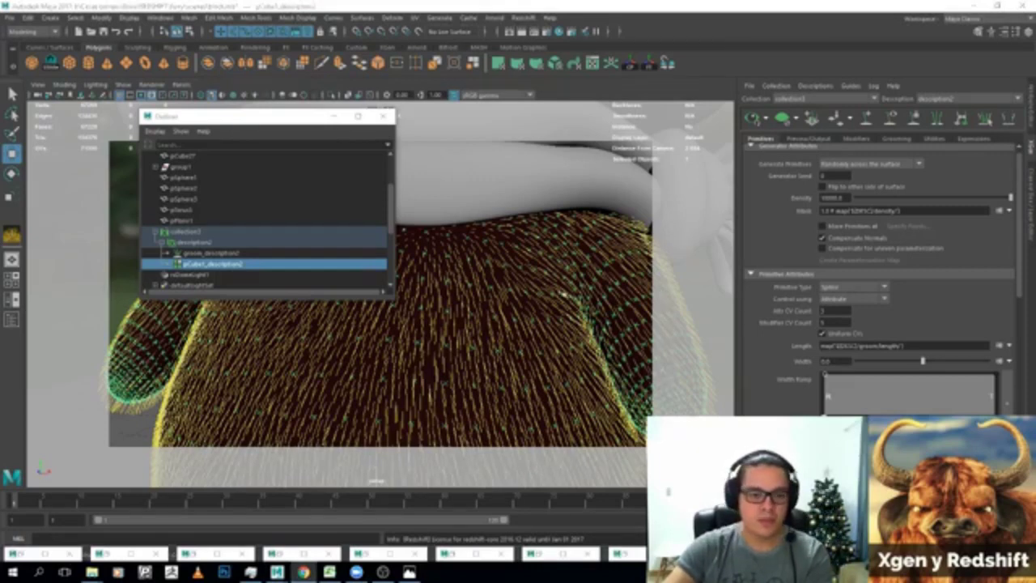
alt+drag(486, 296, 507, 291)
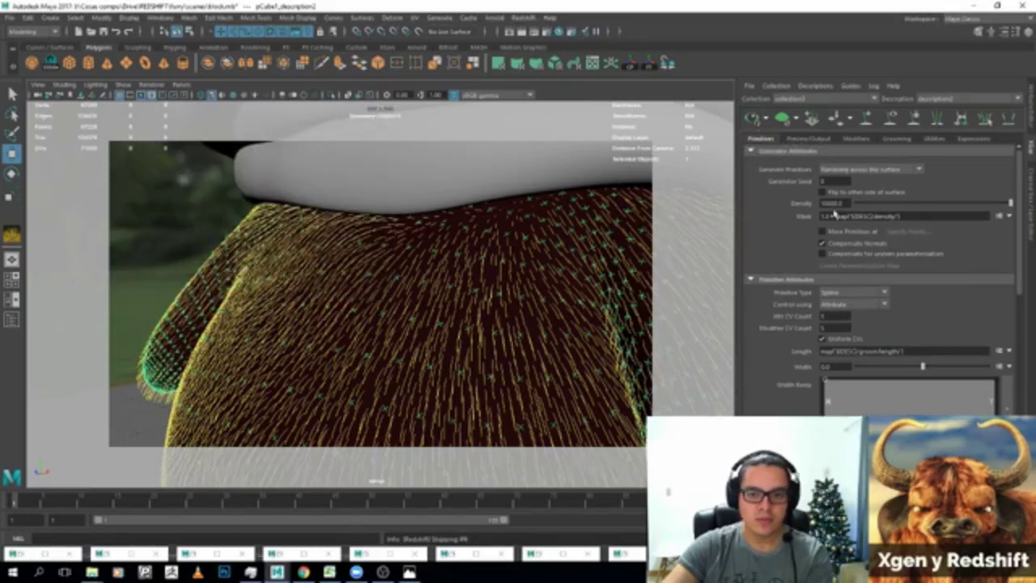
Lower the fur density to 1000, then set it back to 10000.
text(1000)
key(Return)
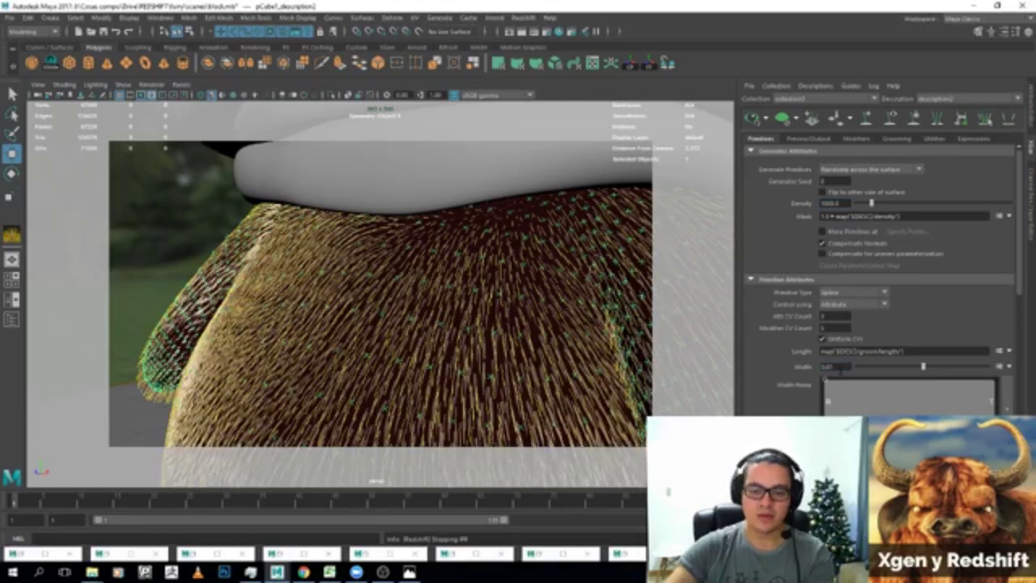
double_click(834, 203)
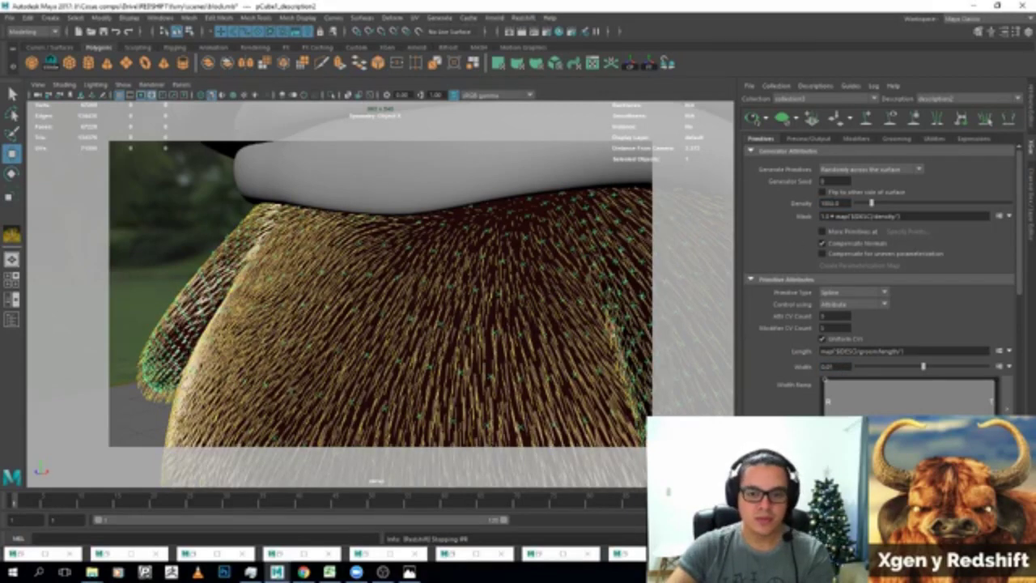
text(10000)
key(Return)
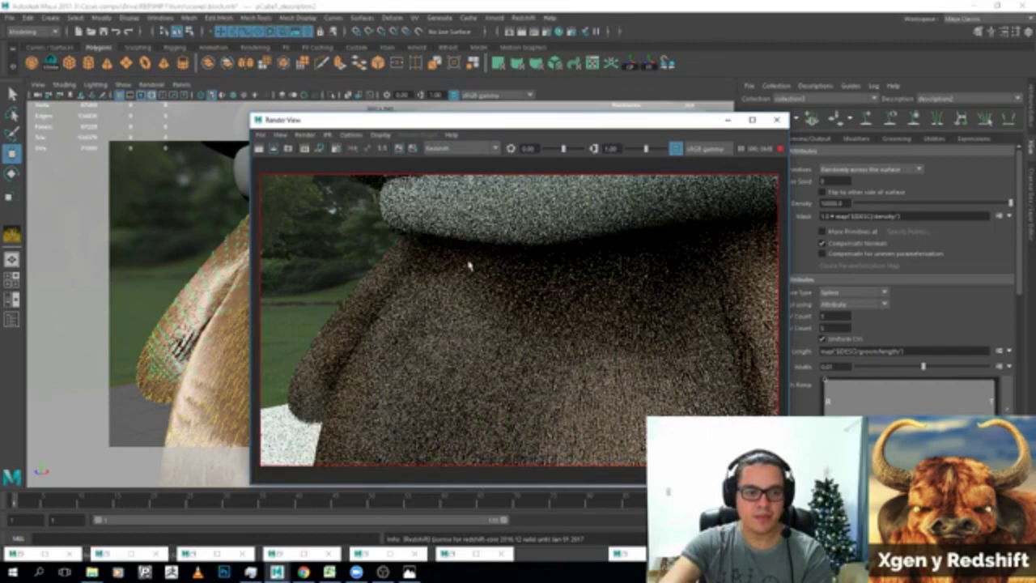
Let the Redshift render of the bear's back finish, then minimize the Render View.
click(216, 271)
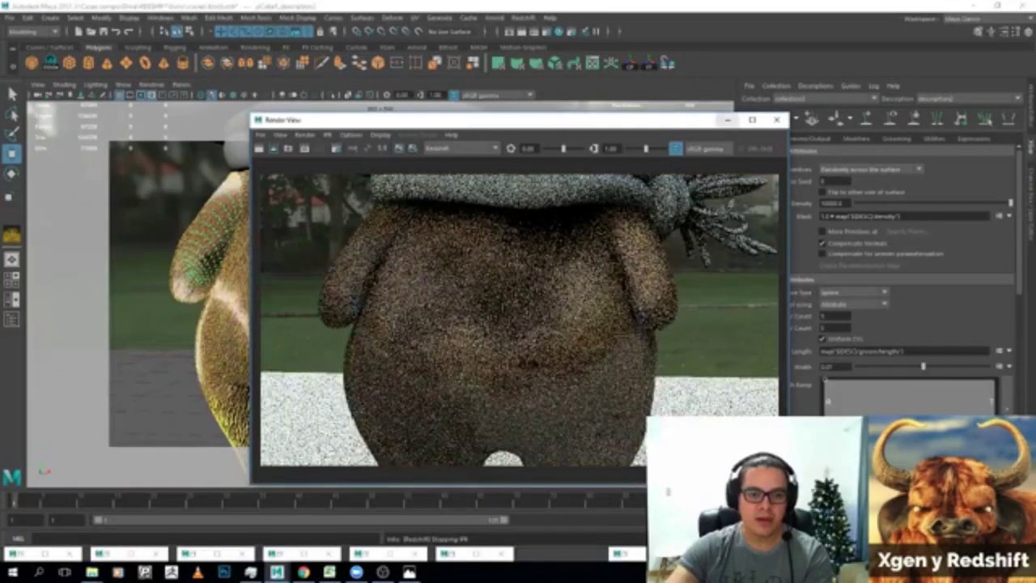
click(727, 120)
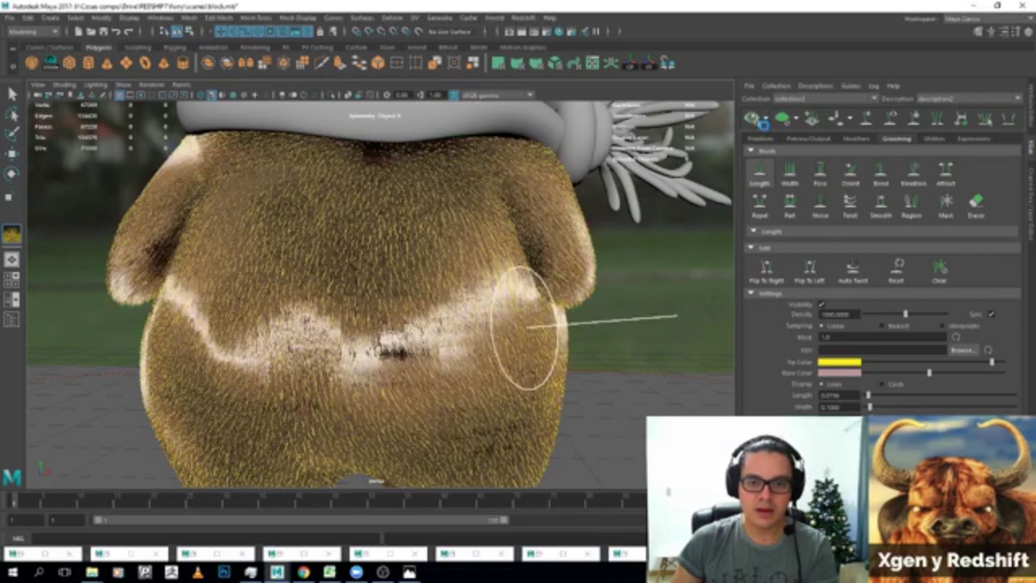
Switch XGen to the grooming brushes and orbit toward the bear's back.
click(766, 121)
click(802, 138)
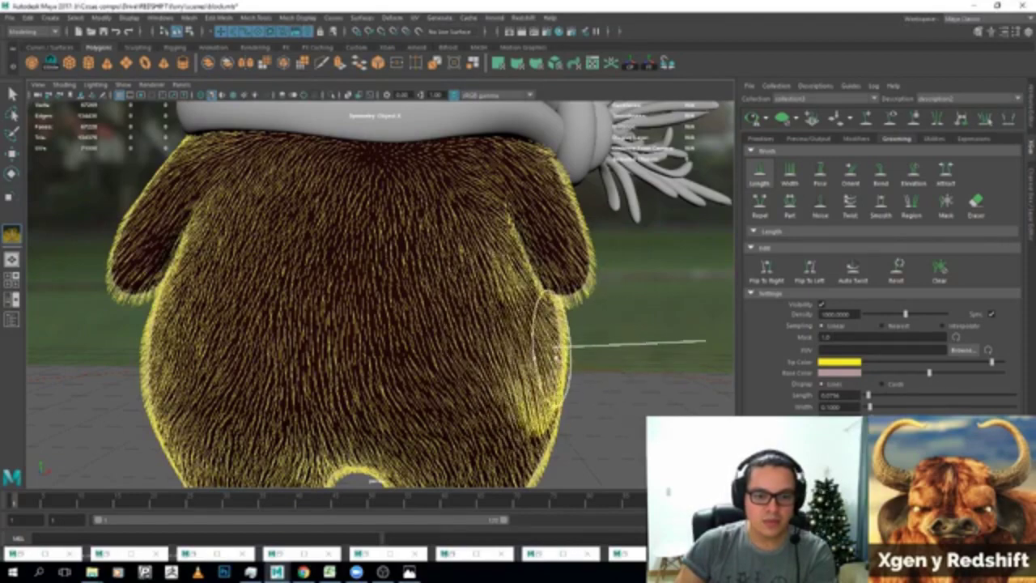
alt+drag(547, 348, 559, 328)
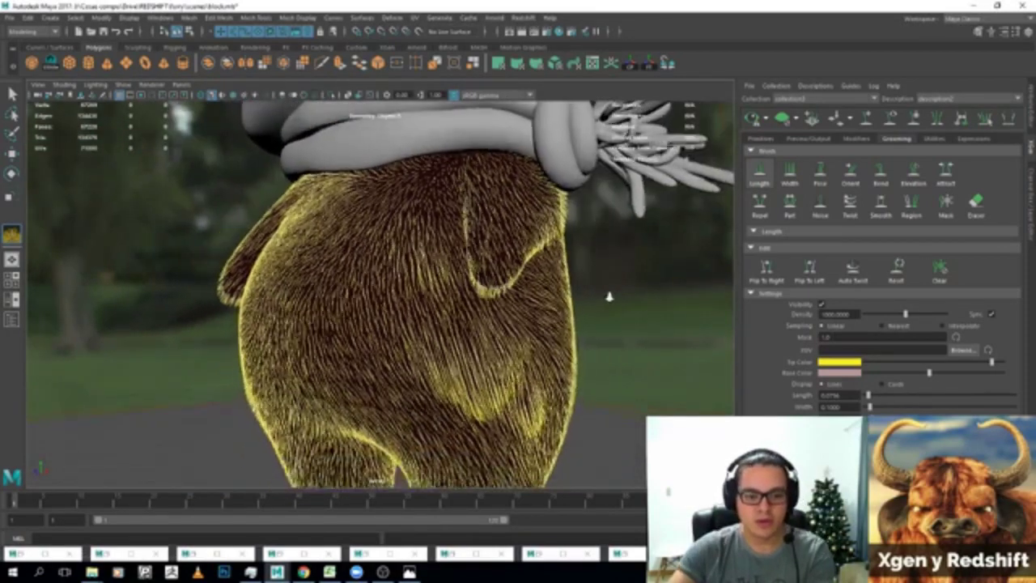
scroll(621, 339, down, 5)
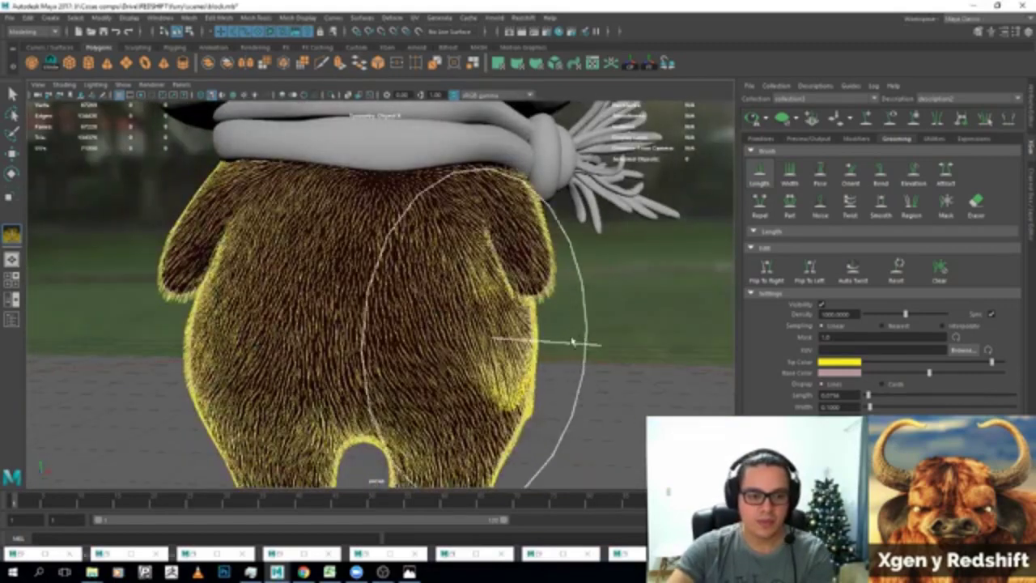
key(alt+Tab)
key(Escape)
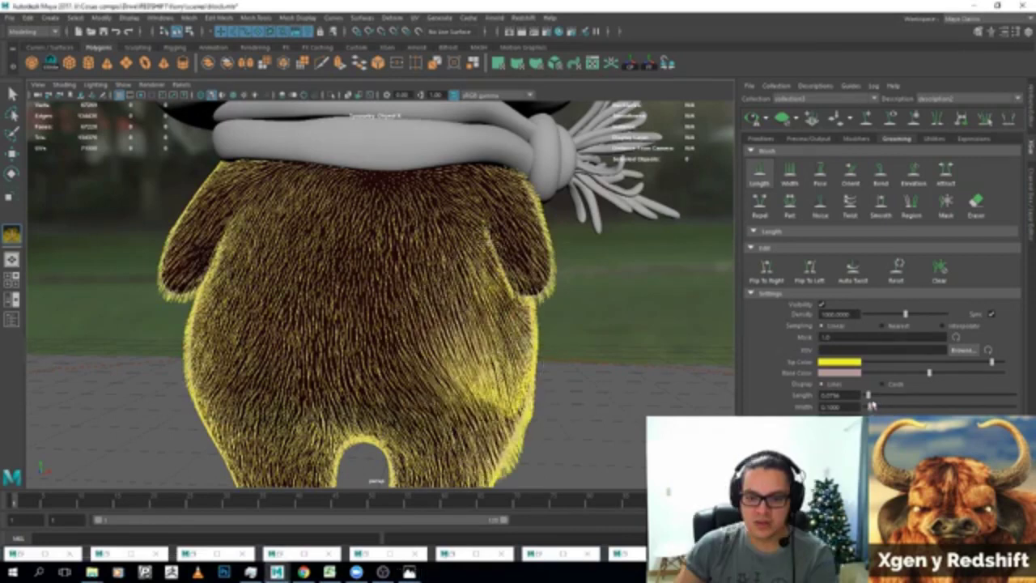
Set the Length brush value to 0.5, then to 1.
double_click(832, 394)
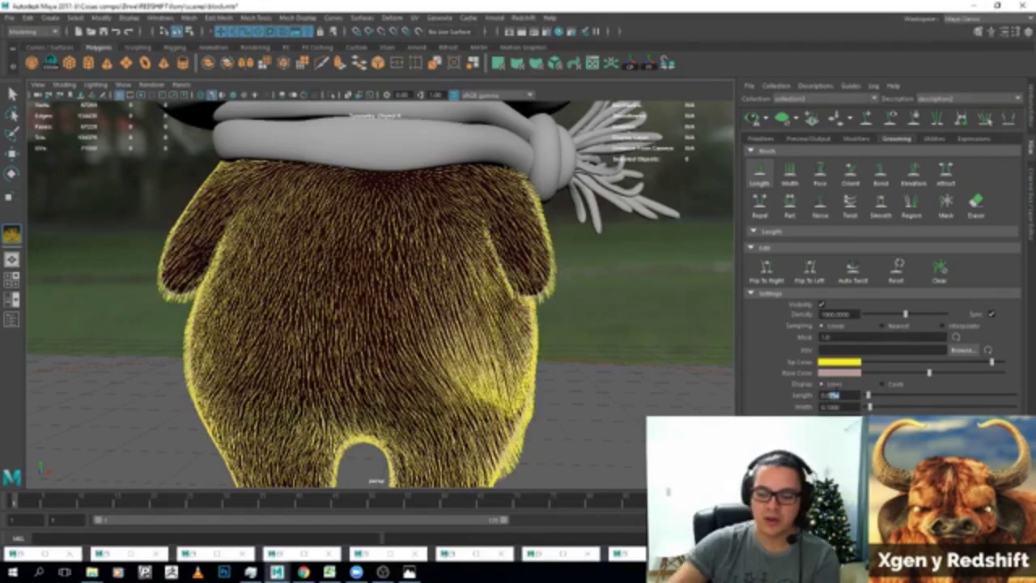
text(0.5)
key(Return)
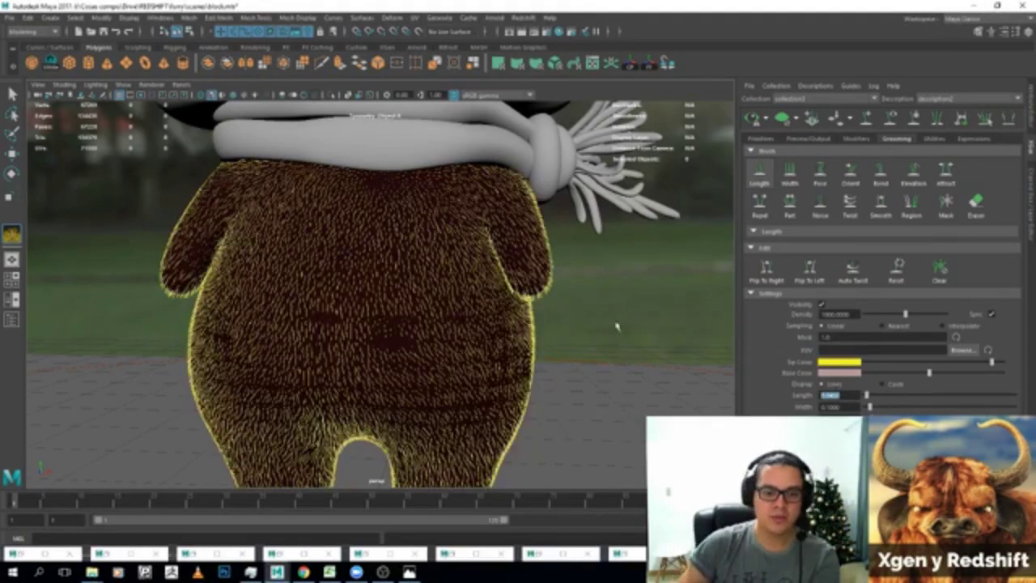
text(1)
key(Return)
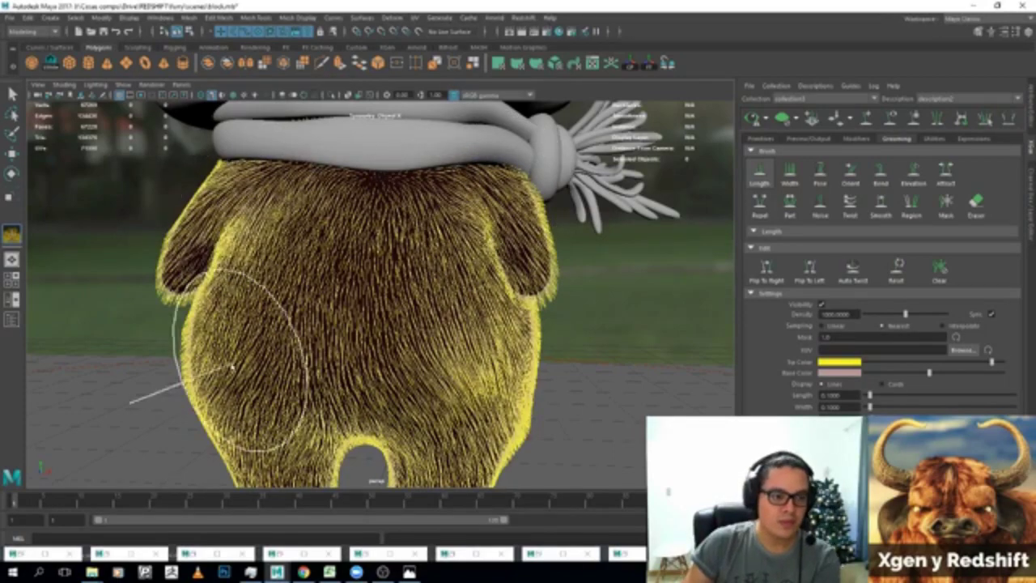
Mirror the back grooming across the body, undo once, mirror again, and groom near the right leg.
mouse_move(186, 356)
alt+mouse_down()
mouse_move(131, 342)
mouse_move(168, 355)
alt+mouse_up()
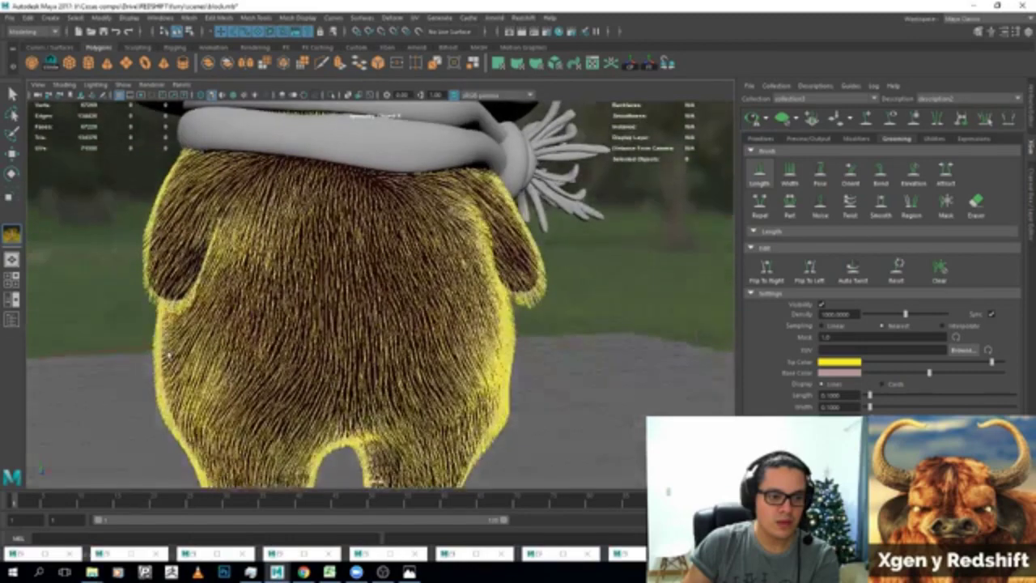
click(779, 275)
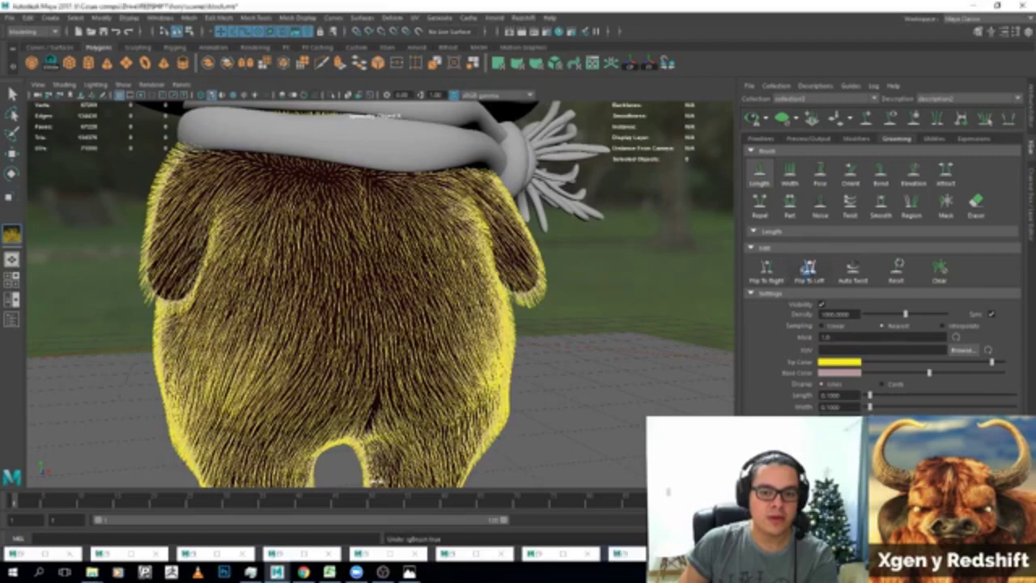
key(ctrl+z)
alt+drag(620, 293, 348, 359)
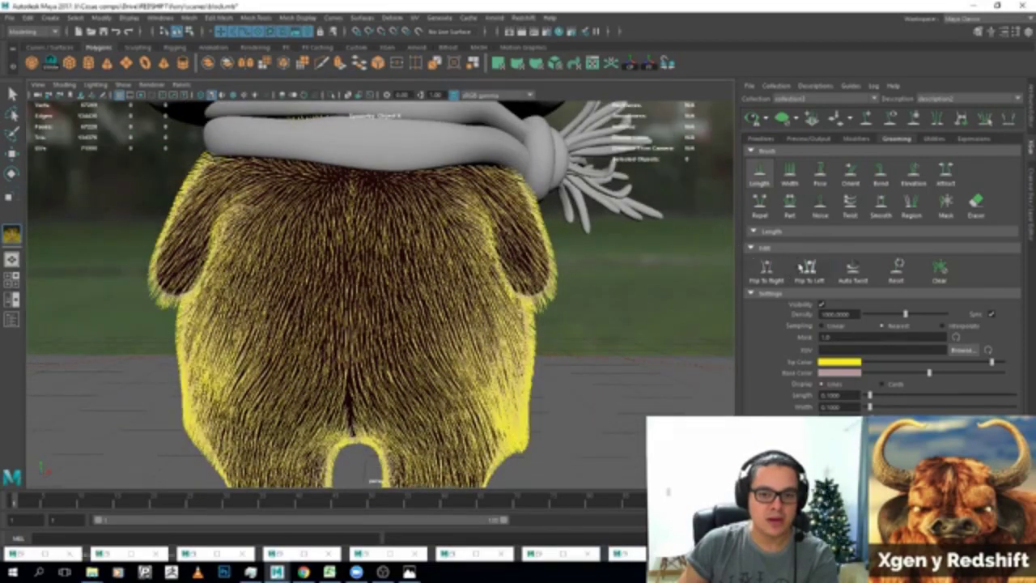
click(766, 269)
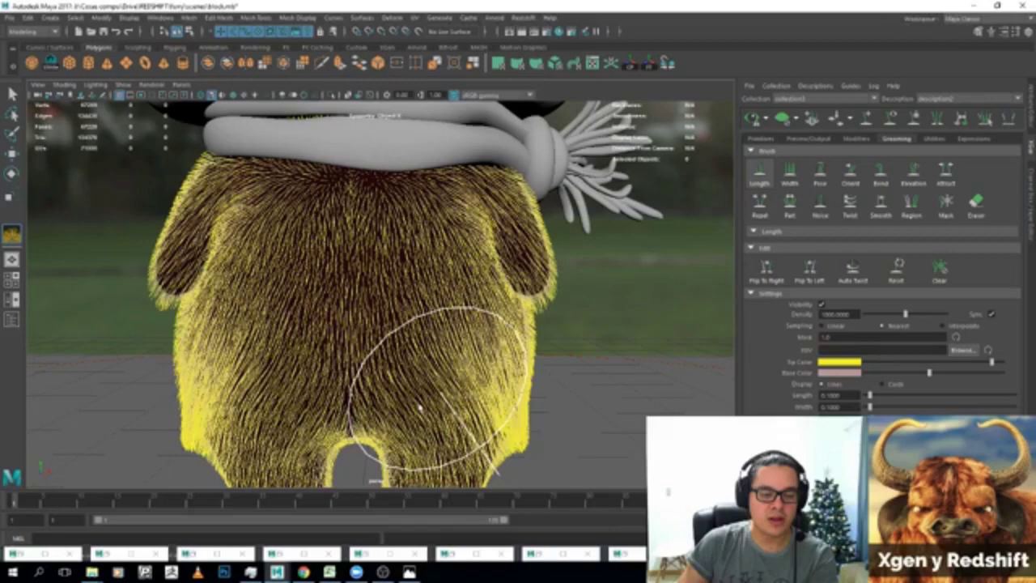
alt+drag(420, 408, 583, 232)
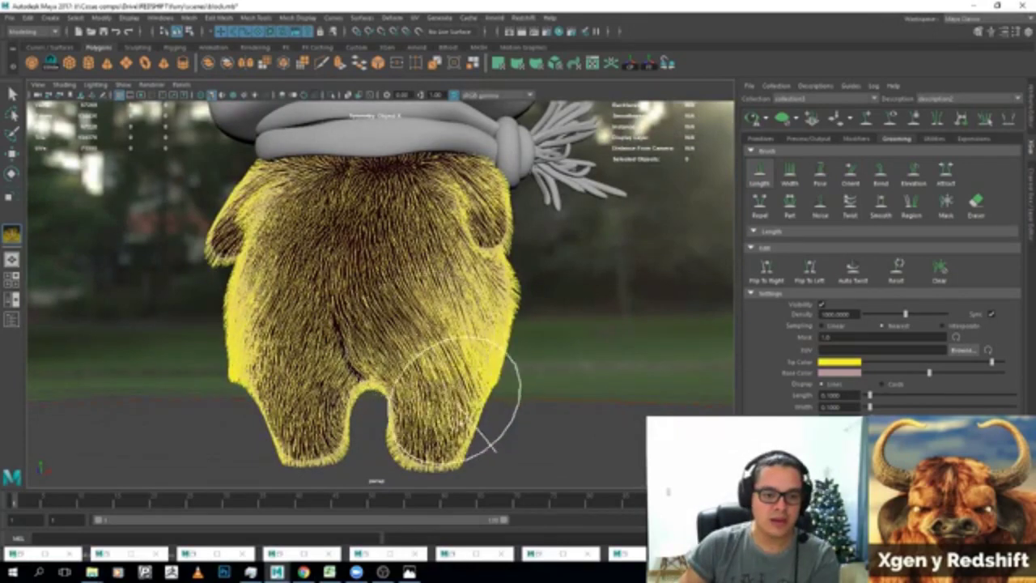
mouse_move(421, 344)
mouse_down()
mouse_move(336, 284)
mouse_move(391, 315)
mouse_up()
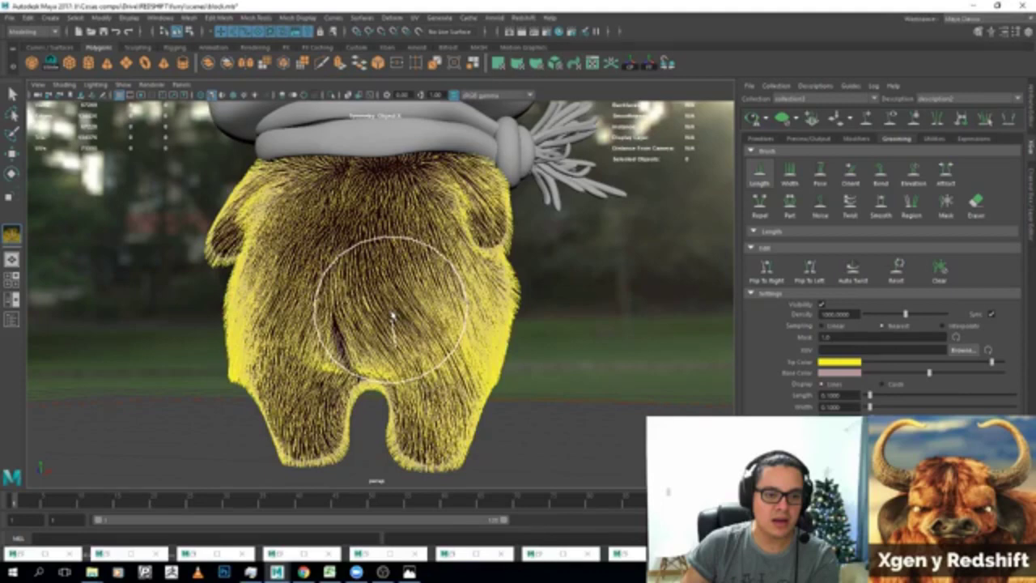
scroll(392, 316, up, 2)
Comb and smooth the fur down the centre of the back.
click(850, 170)
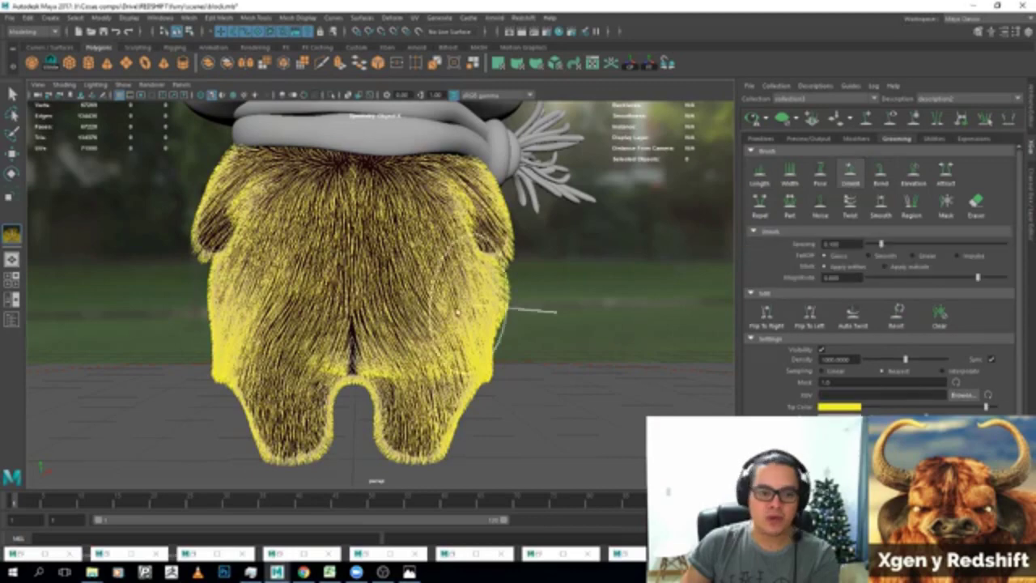
mouse_move(457, 311)
mouse_down()
mouse_move(392, 277)
mouse_move(405, 324)
mouse_move(381, 289)
mouse_move(339, 333)
mouse_up()
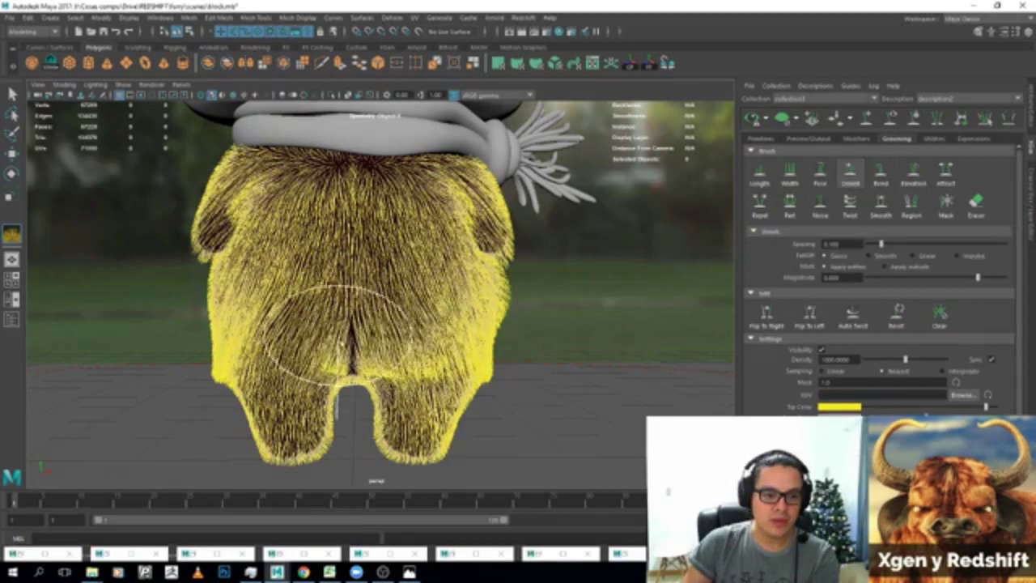
click(881, 207)
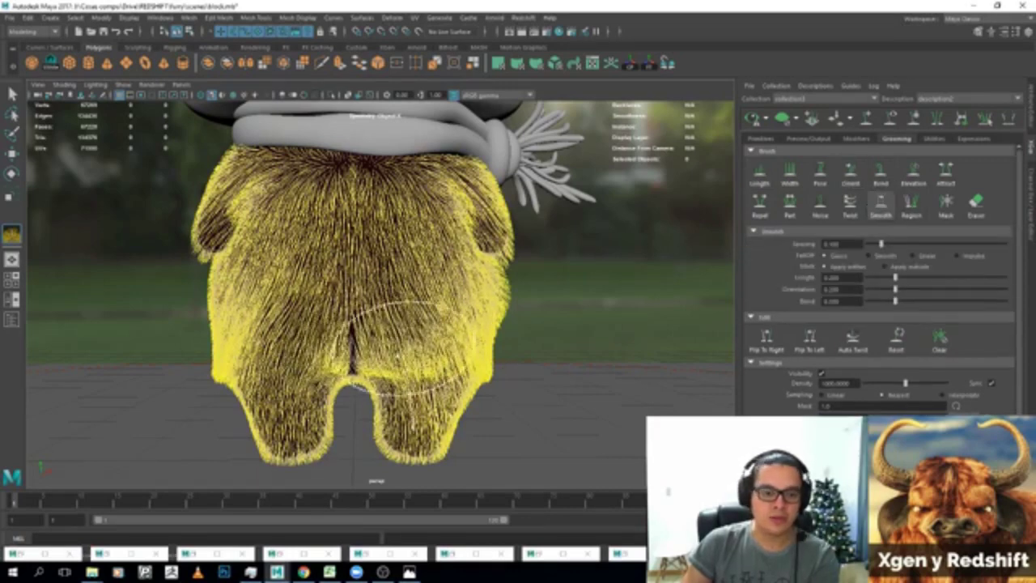
mouse_move(401, 348)
mouse_down()
mouse_move(349, 285)
mouse_move(342, 301)
mouse_up()
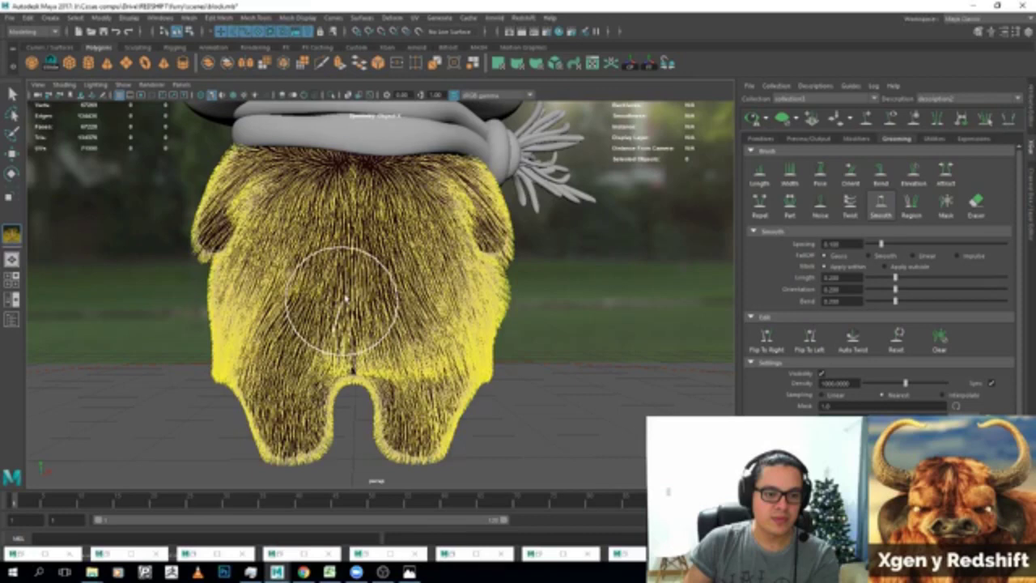
alt+drag(346, 299, 219, 185)
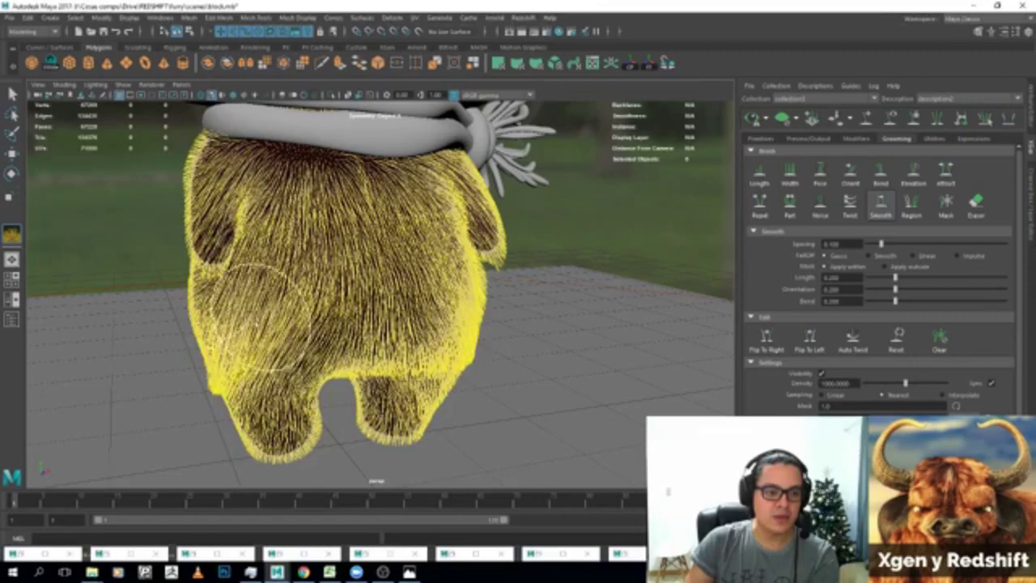
mouse_move(225, 408)
alt+mouse_down()
mouse_move(169, 265)
mouse_move(299, 389)
alt+mouse_up()
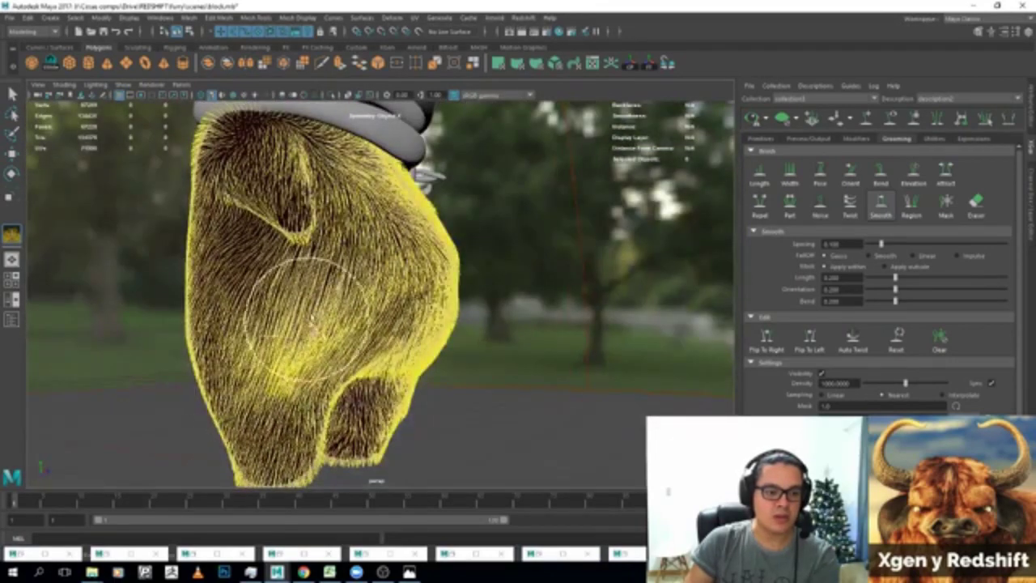
alt+drag(396, 322, 437, 267)
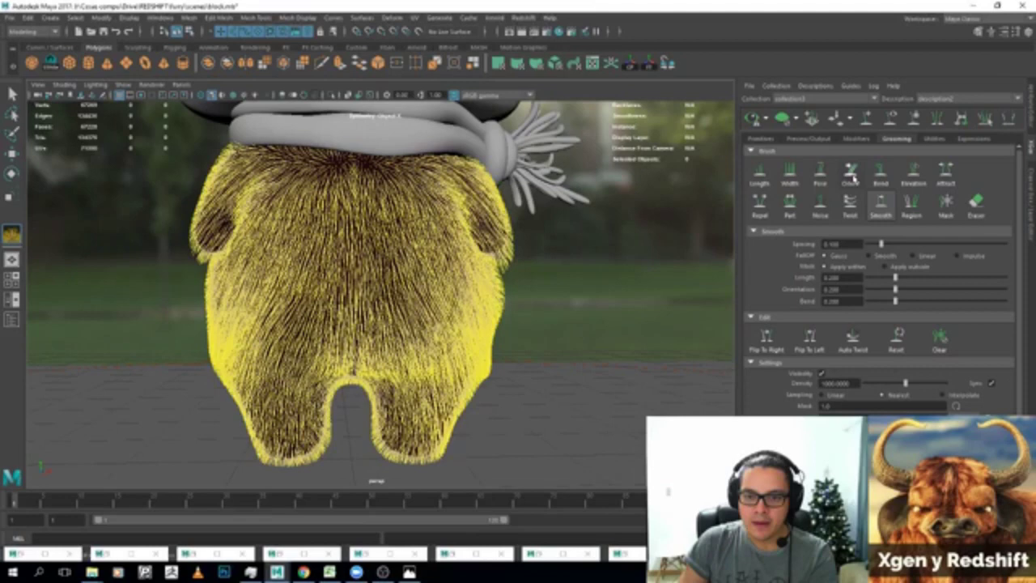
Paint the lower-left fur with the Noise brush for clumping.
click(820, 202)
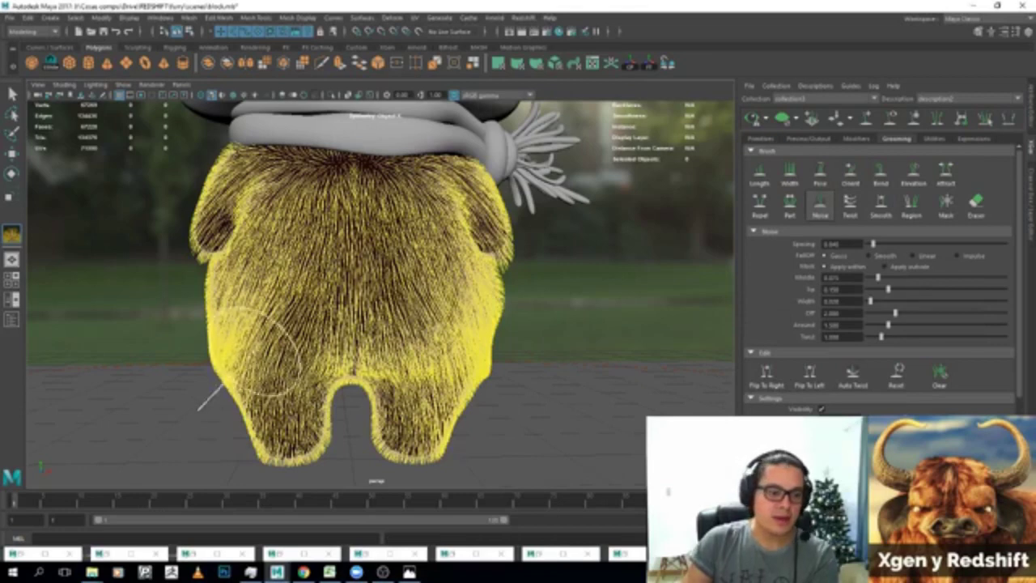
mouse_move(243, 309)
mouse_down()
mouse_move(288, 342)
mouse_move(451, 364)
mouse_up()
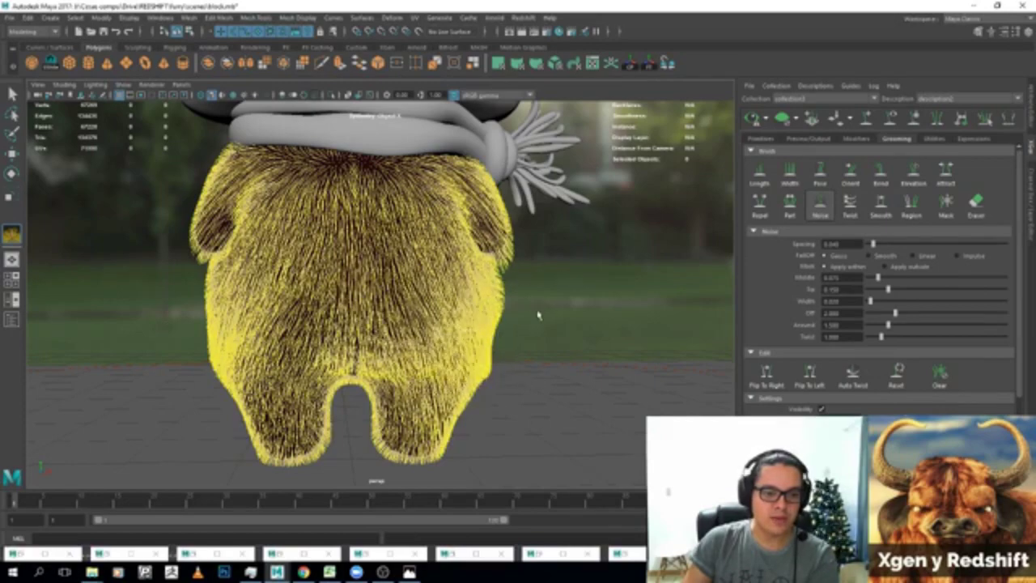
alt+drag(511, 312, 513, 310)
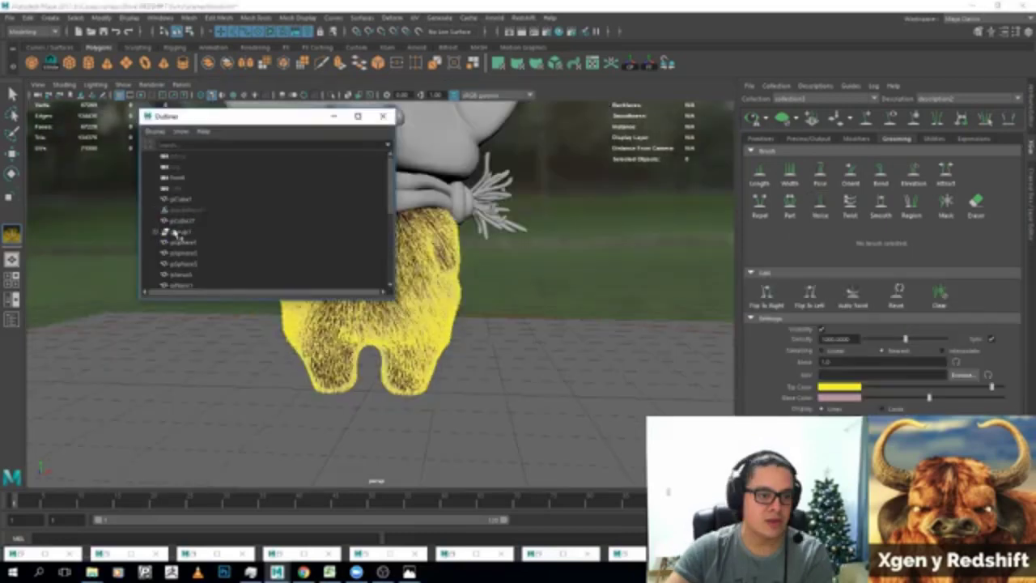
Select the character's objects, excluding the grid plane, and group them into group1.
click(180, 232)
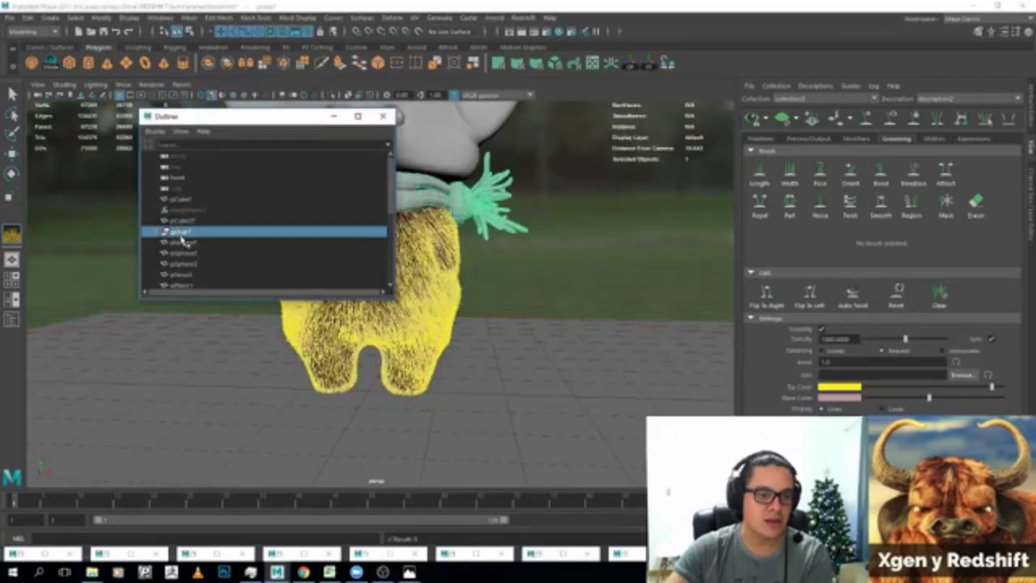
scroll(185, 243, down, 5)
shift+click(185, 200)
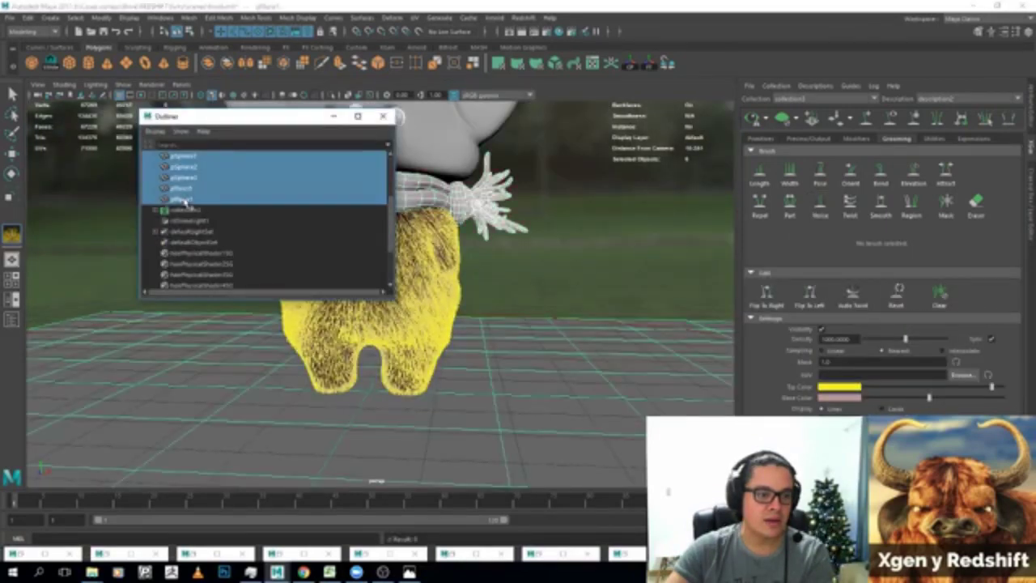
ctrl+click(185, 200)
key(ctrl+g)
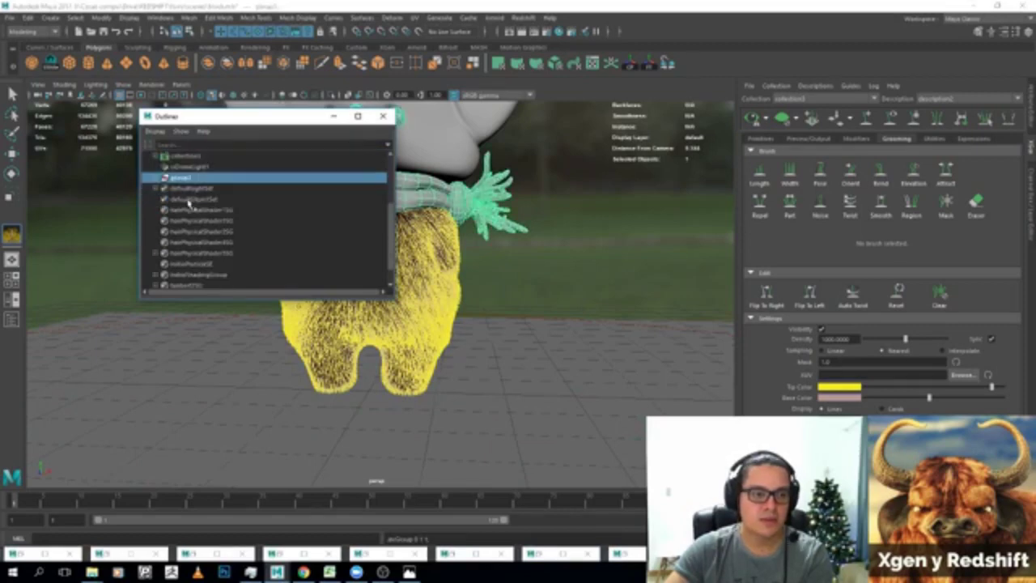
scroll(186, 219, up, 3)
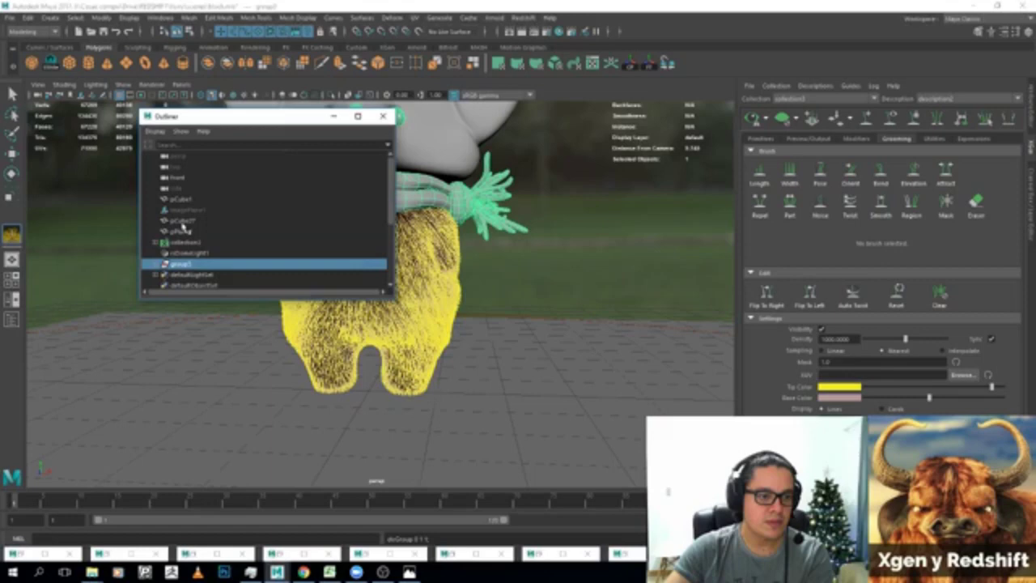
Move both cubes into group1, rename it Cuerpo, and frame the character.
click(183, 220)
ctrl+click(182, 199)
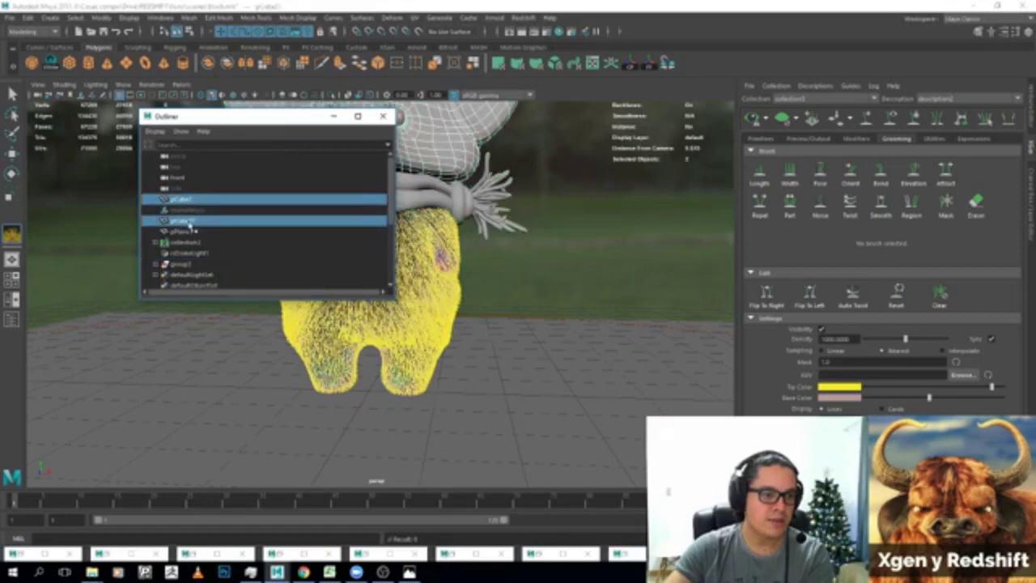
drag(197, 253, 191, 264)
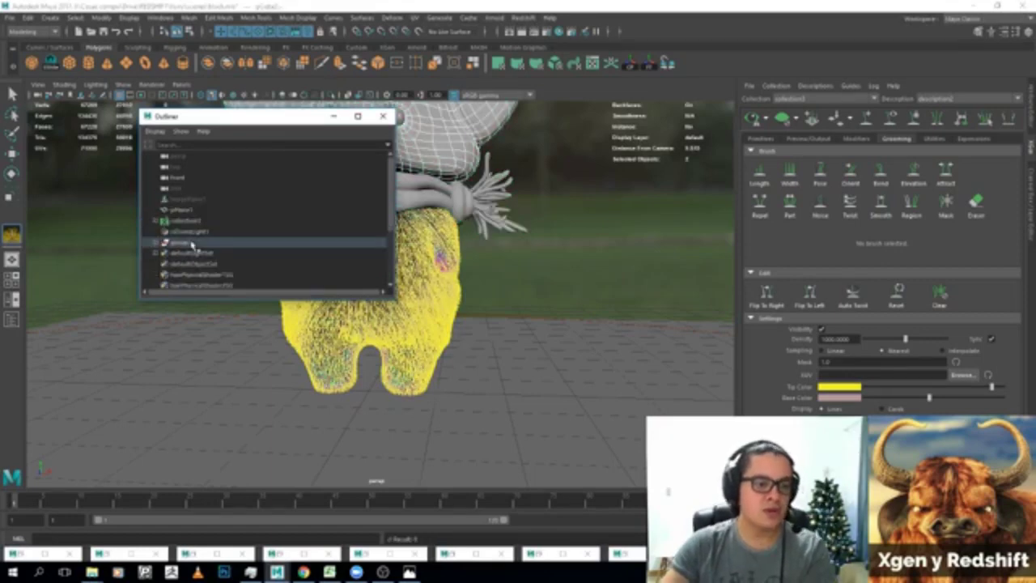
double_click(183, 242)
text(cuerpo)
key(Return)
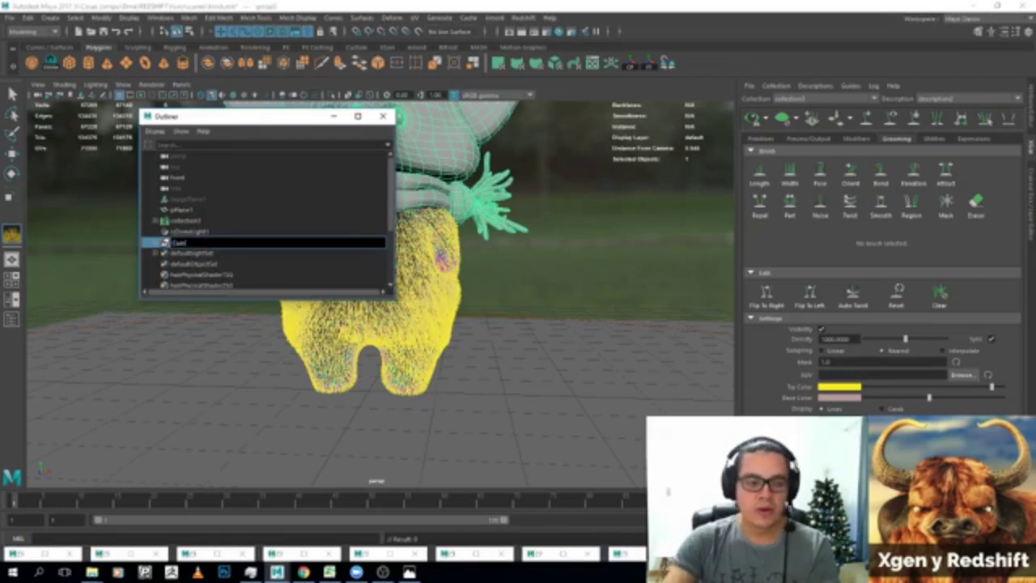
key(f)
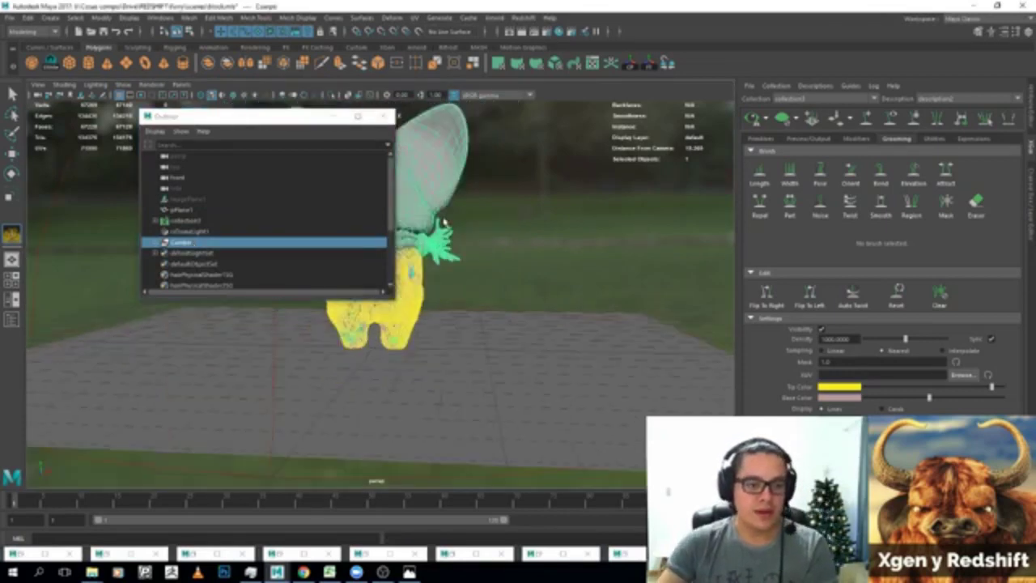
key(e)
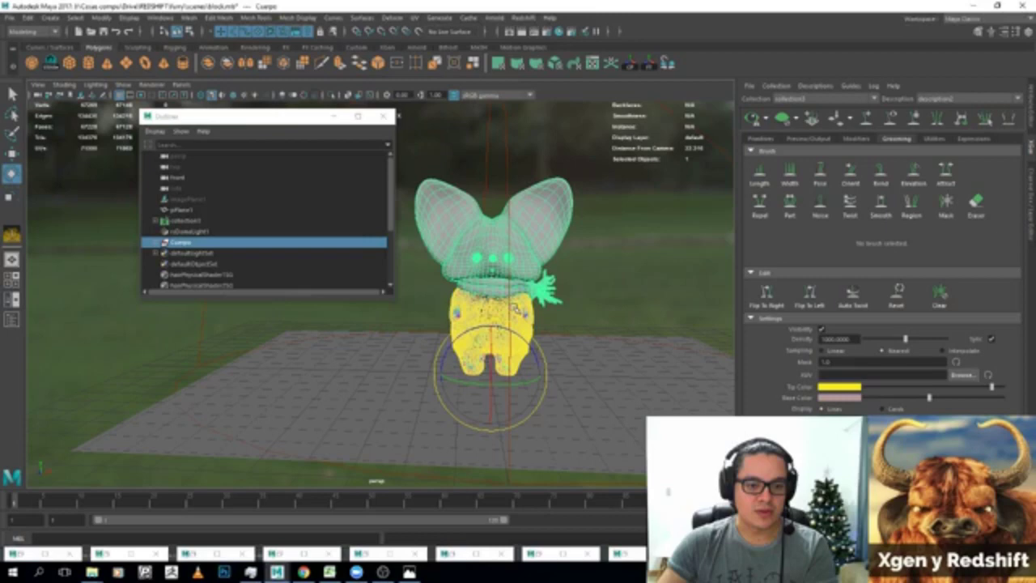
Set the Cuerpo group's Scale to 10.
key(ctrl+a)
text(10)
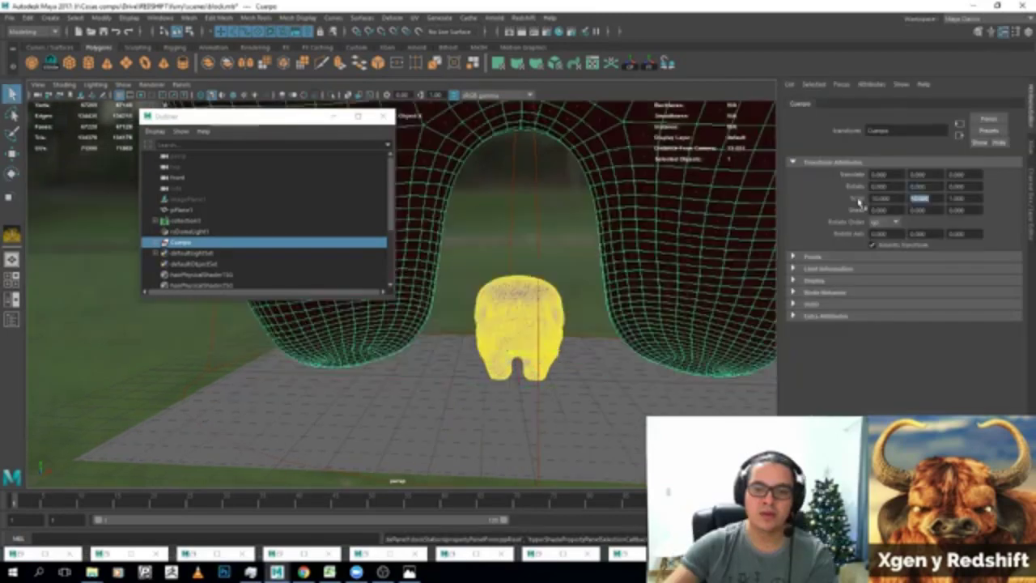
key(Tab)
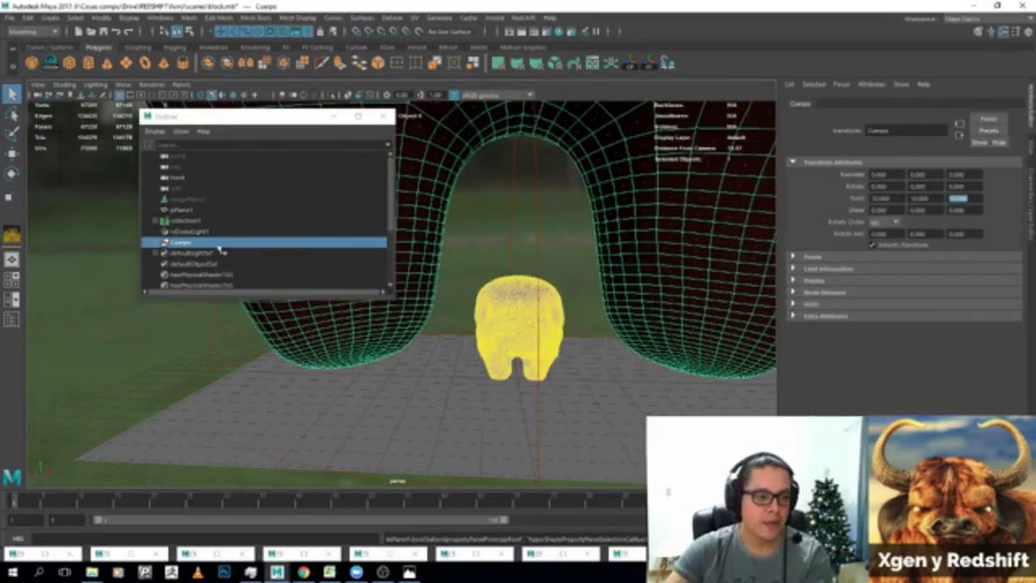
click(174, 243)
Select pPlane1, reopen the XGen editor, and preview the fur on the red body.
scroll(290, 380, down, 3)
scroll(417, 359, down, 2)
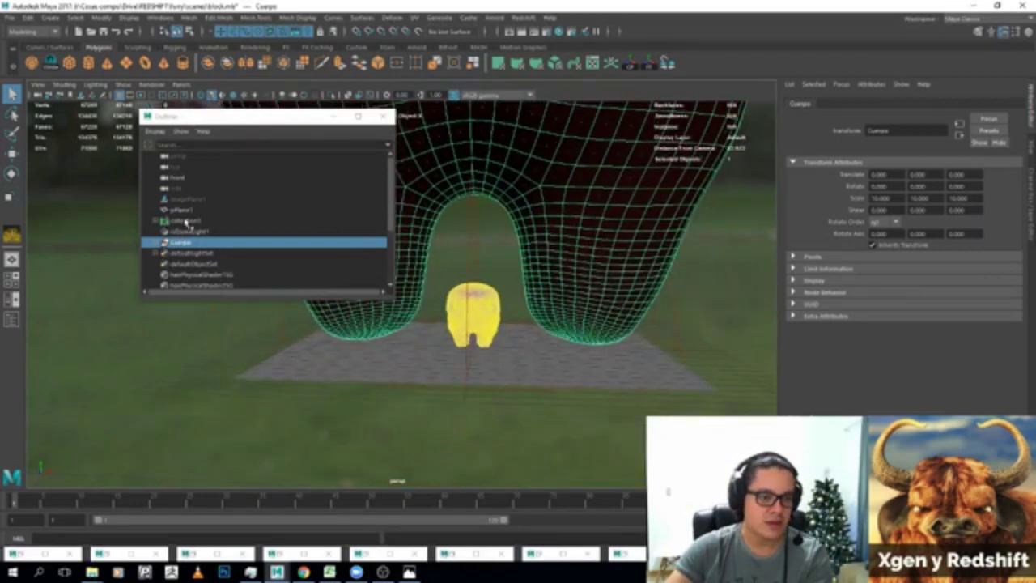
click(182, 209)
key(e)
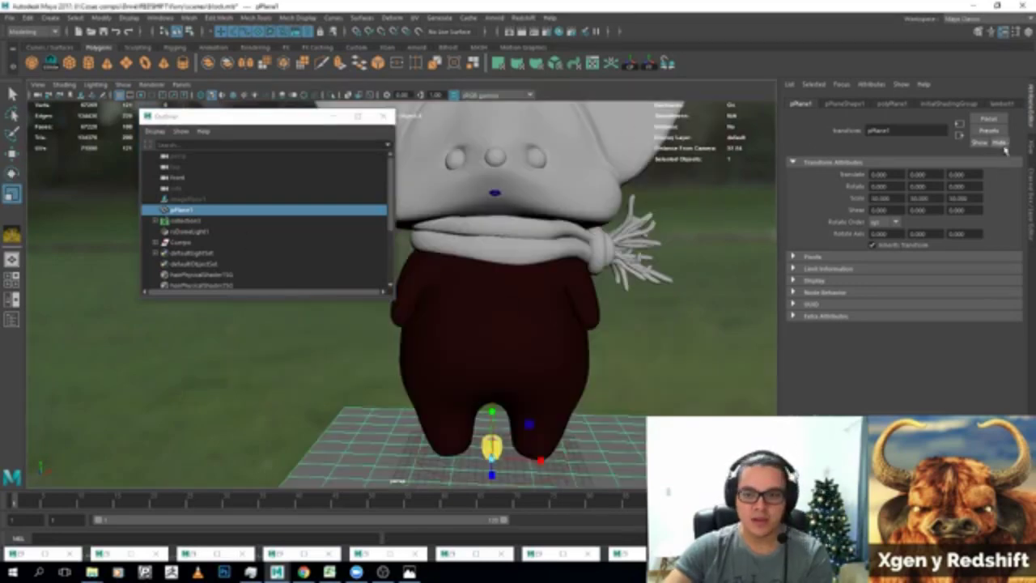
click(1032, 154)
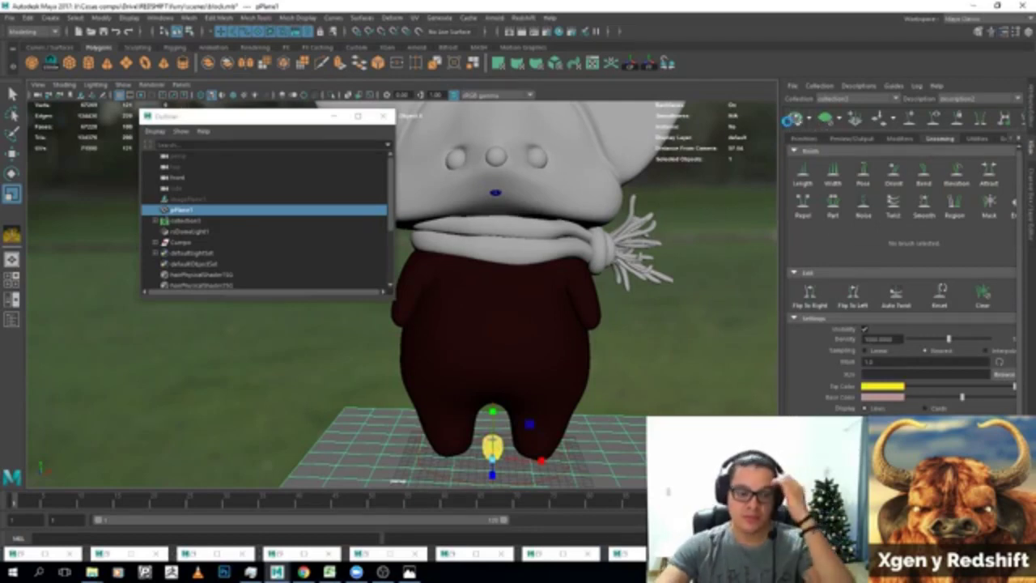
click(791, 119)
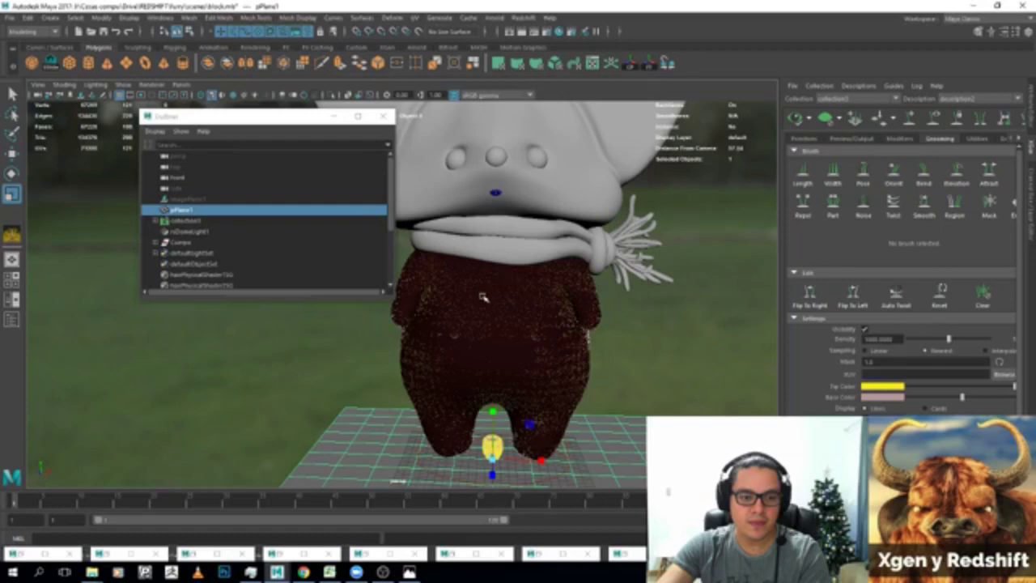
Select the item below the ground plane and make collection2 the active fur collection.
scroll(482, 297, up, 5)
scroll(640, 336, down, 3)
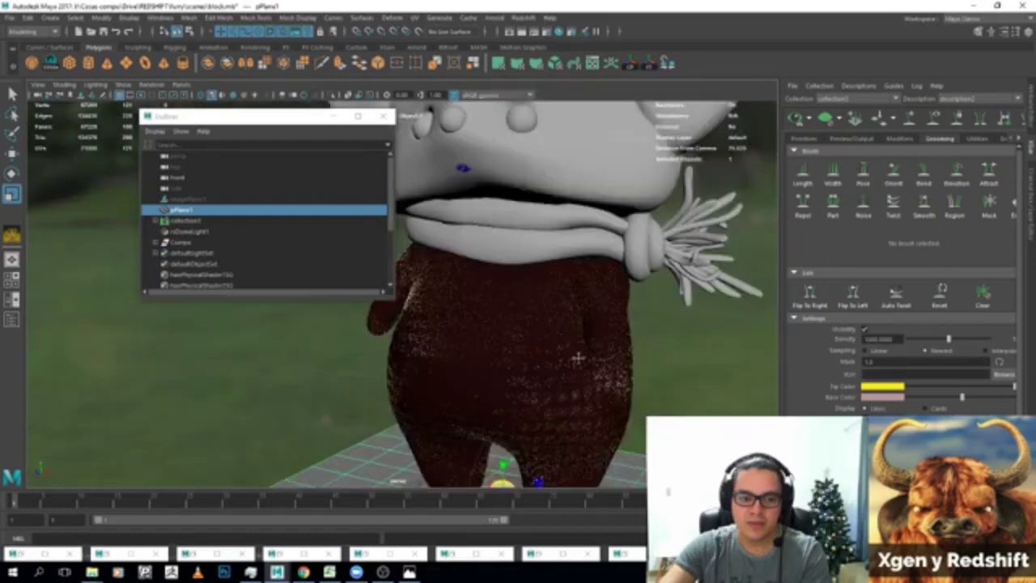
mouse_move(578, 358)
alt+mouse_down()
mouse_move(569, 277)
mouse_move(546, 308)
alt+mouse_up()
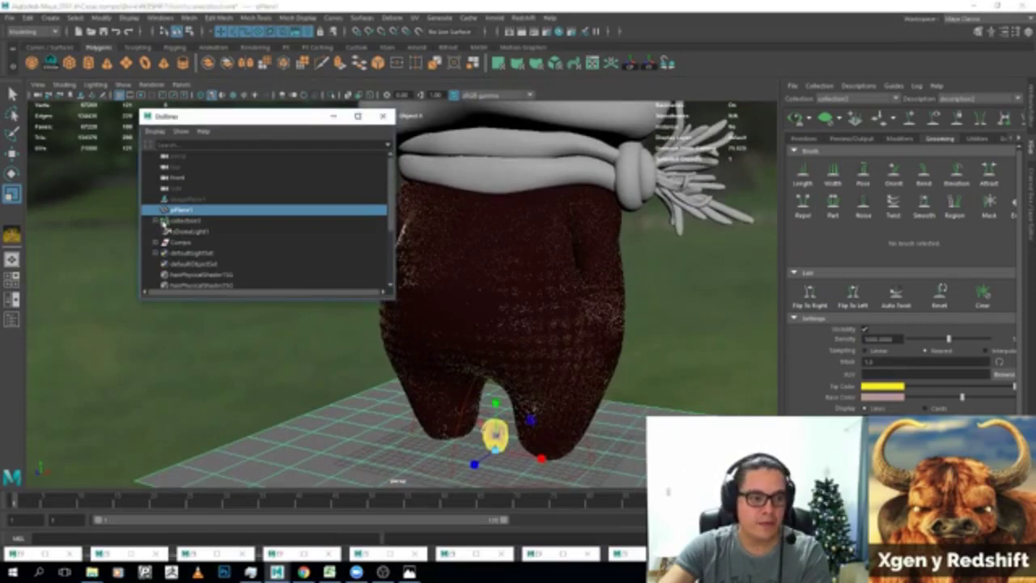
click(174, 221)
click(794, 334)
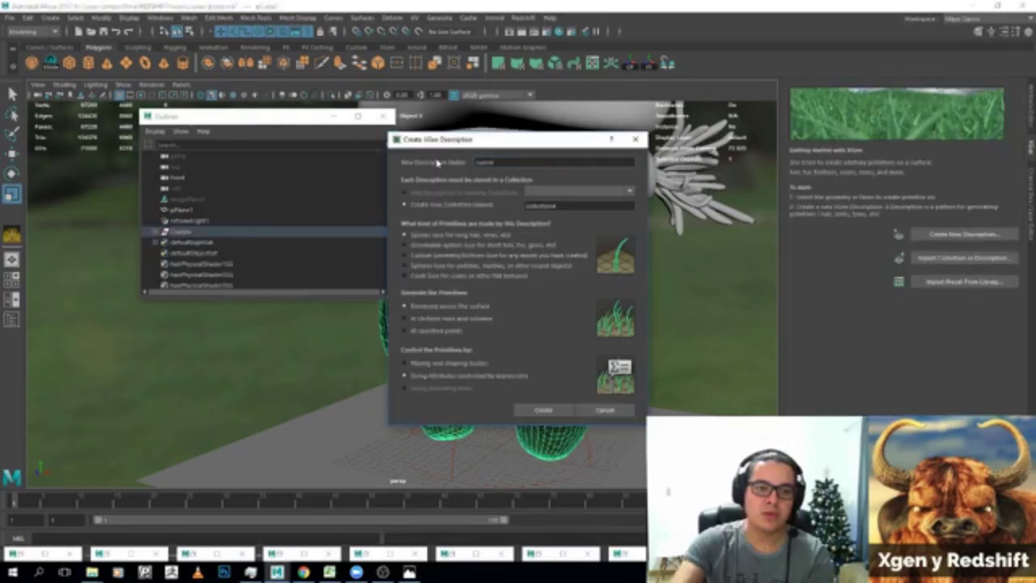
Create a first fur description named Toro_pel.
double_click(486, 162)
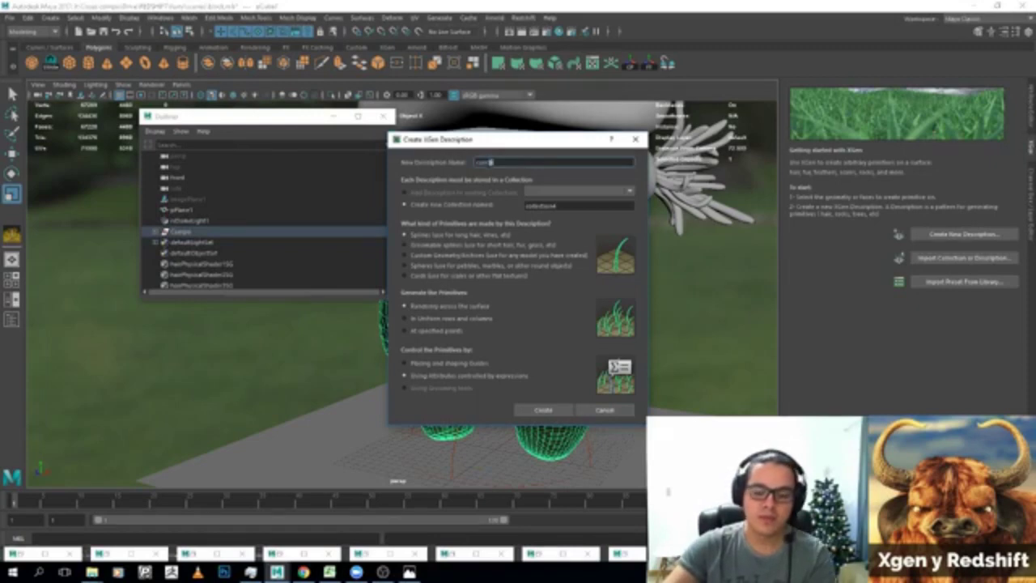
double_click(541, 206)
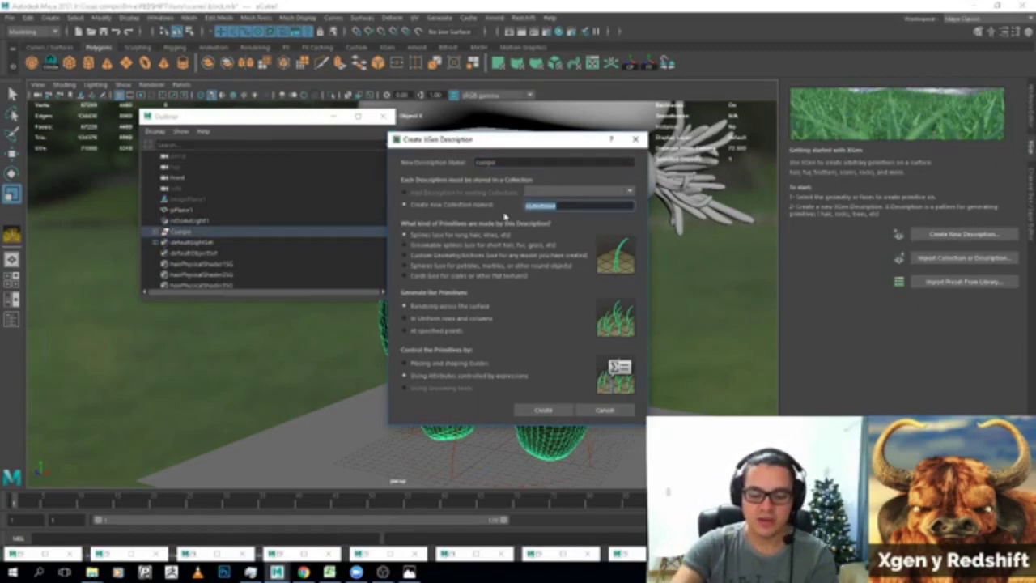
text(Toro_pel)
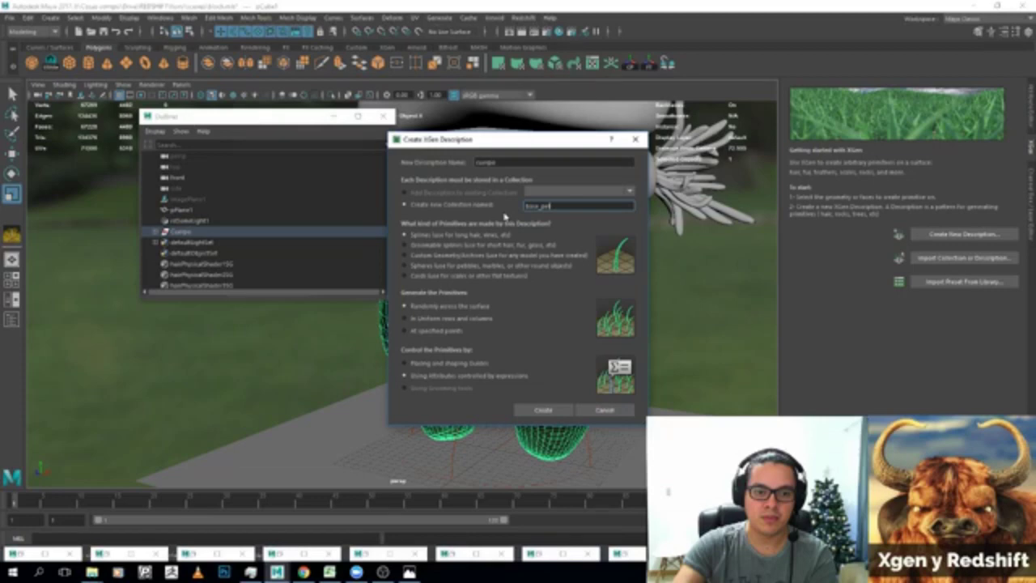
key(Return)
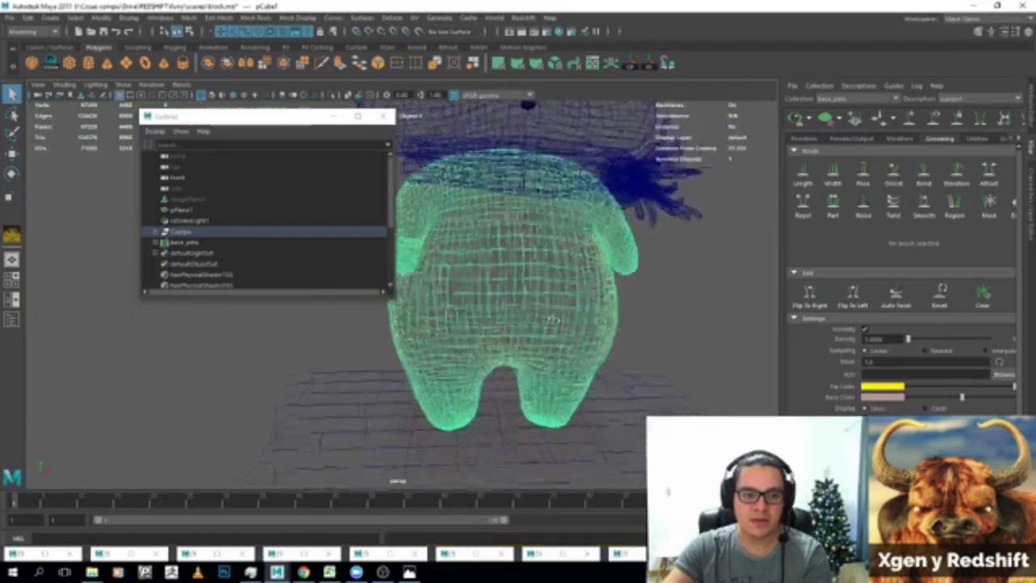
Reselect the body mesh and reverse its normals.
click(194, 242)
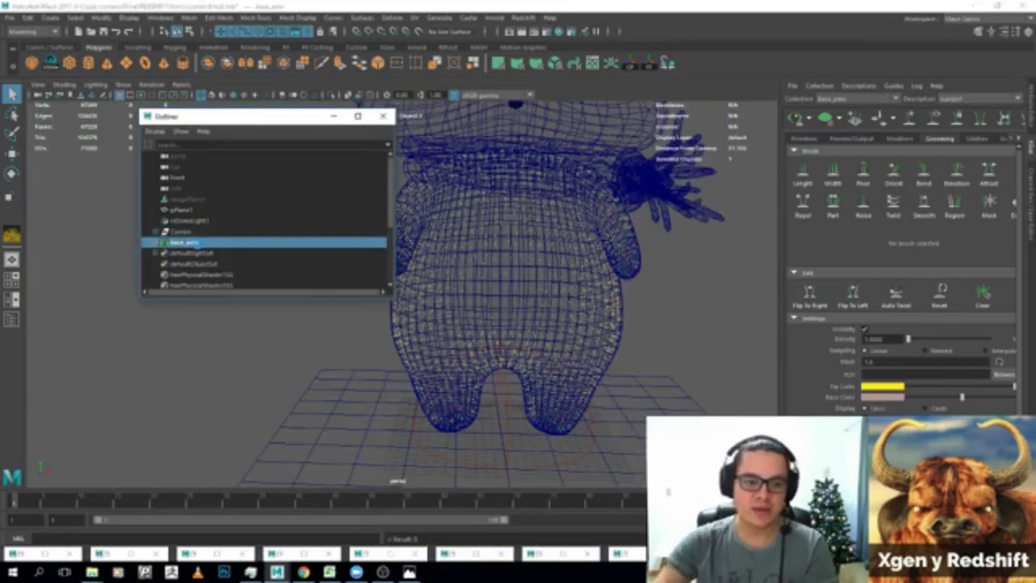
click(502, 356)
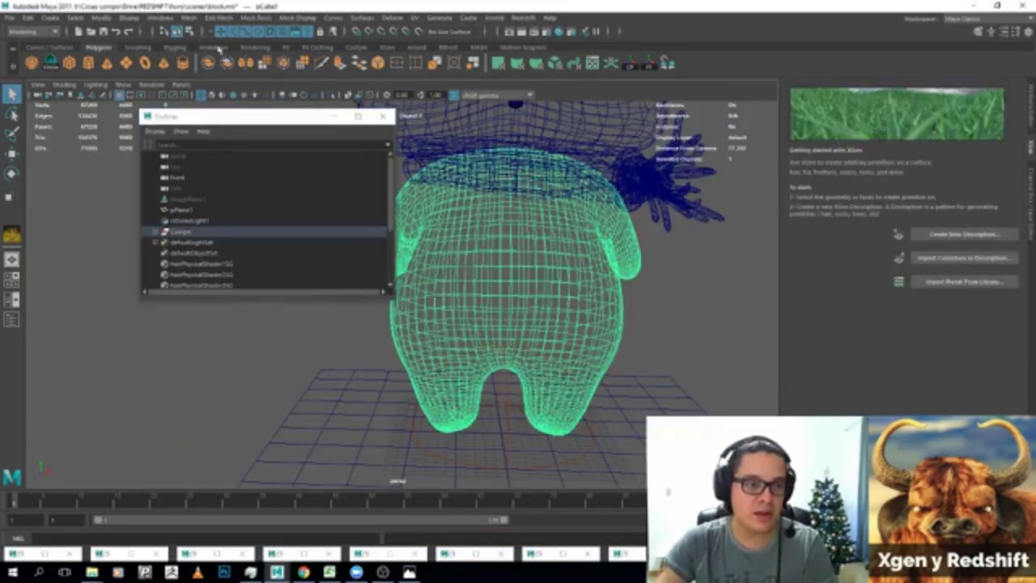
click(298, 18)
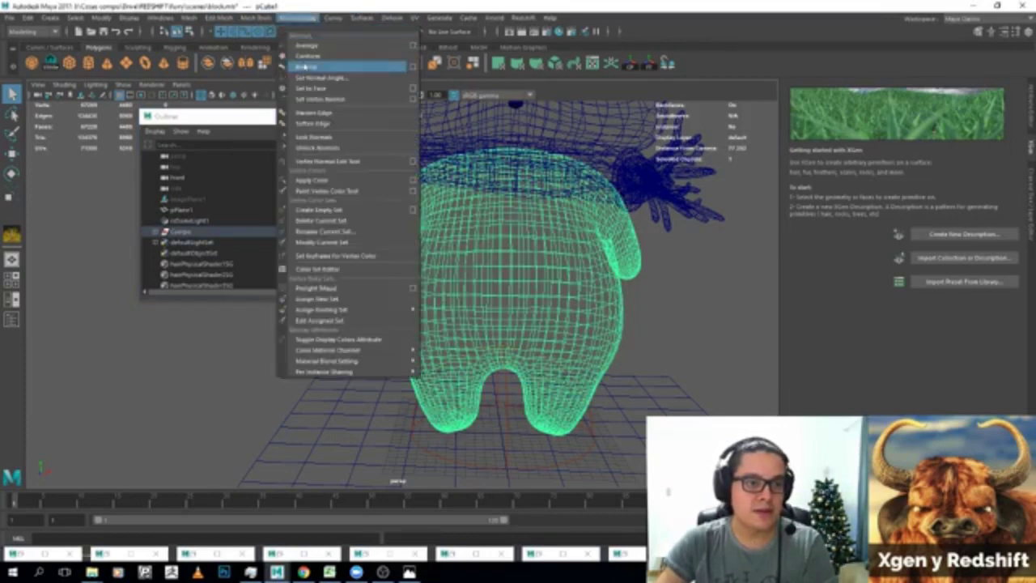
click(300, 68)
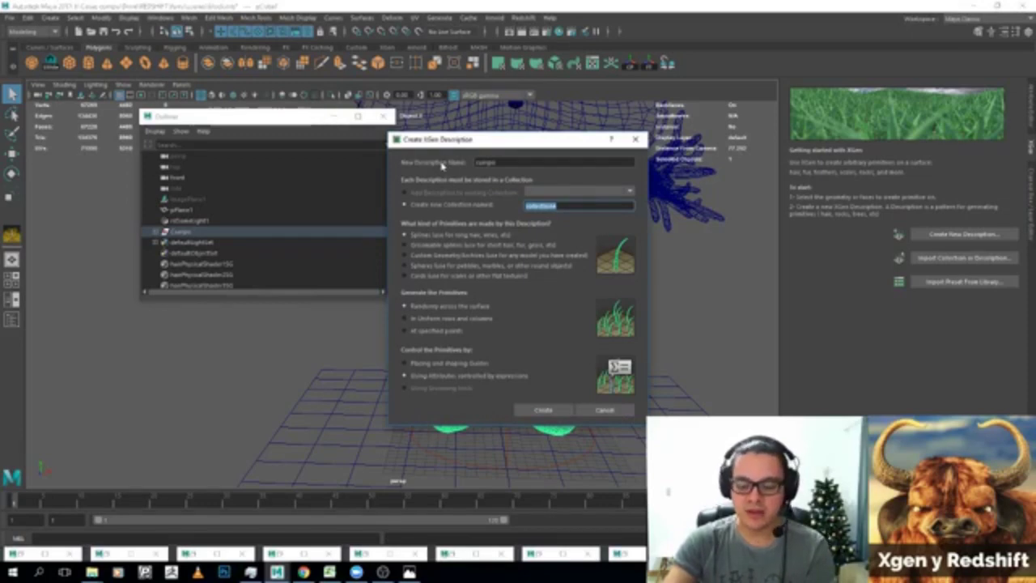
Create a groomable-splines description in a new collection named pasto_base.
key(BackSpace)
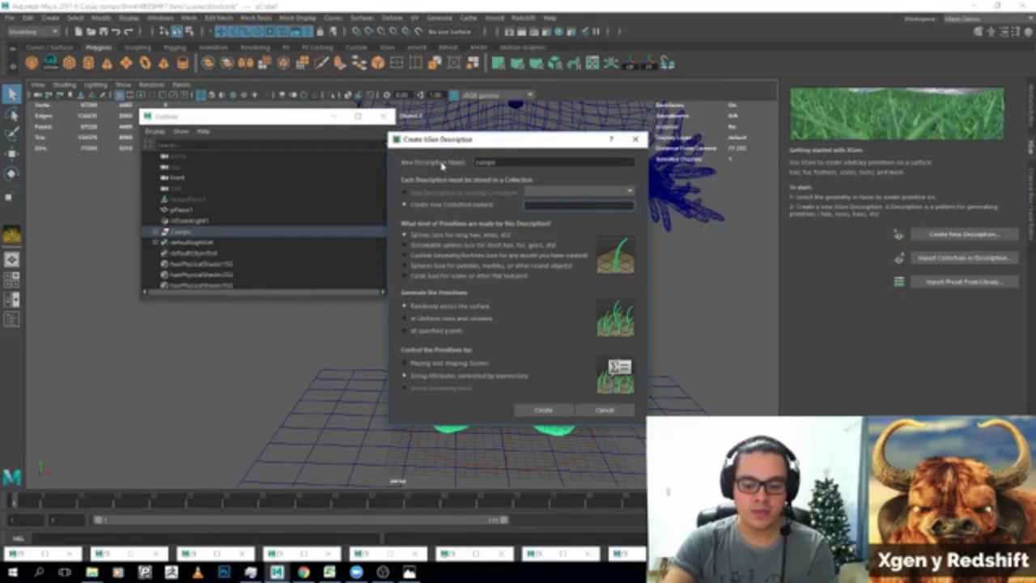
text(pasto)
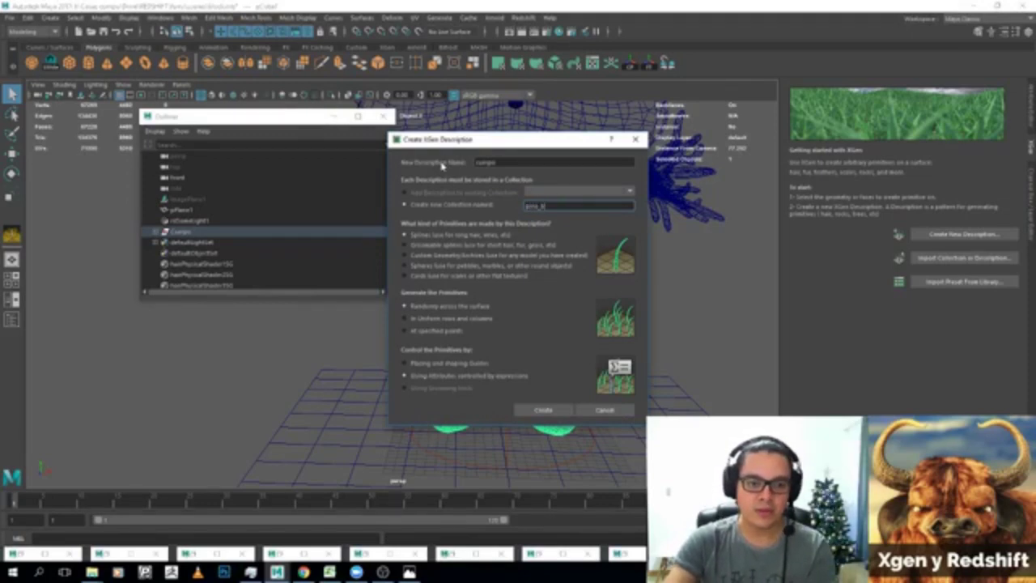
text(_base)
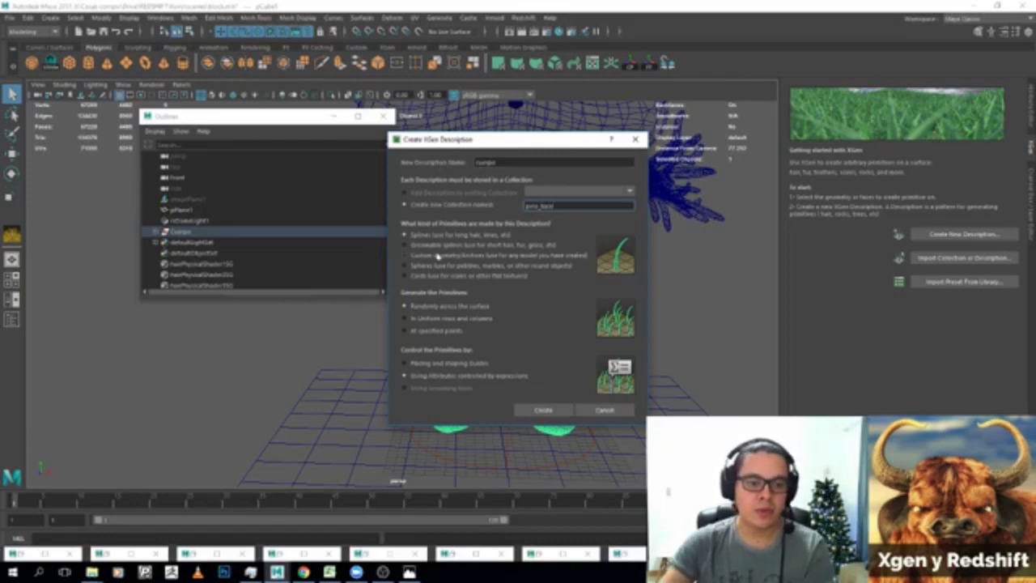
click(453, 244)
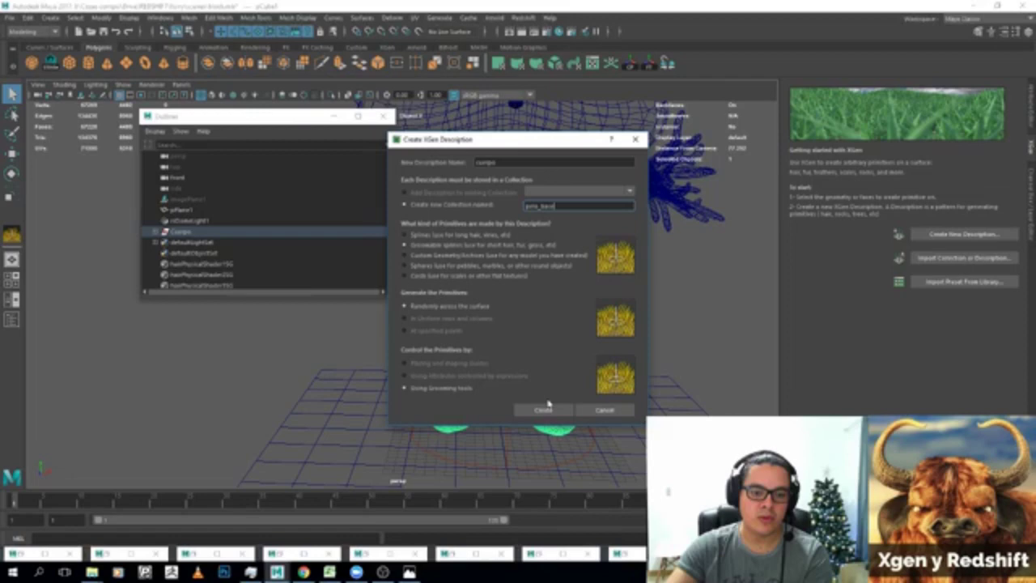
click(543, 410)
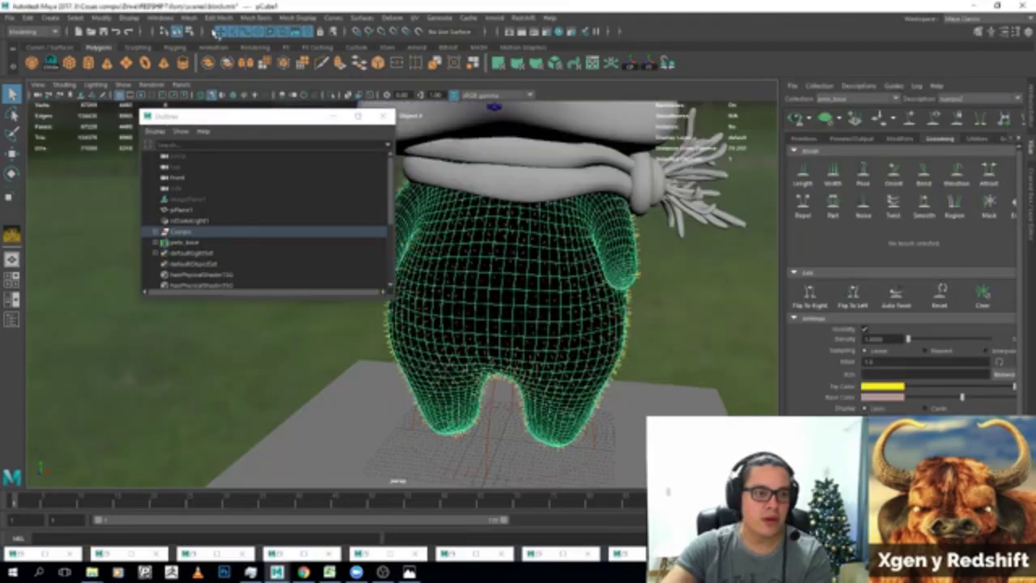
click(298, 20)
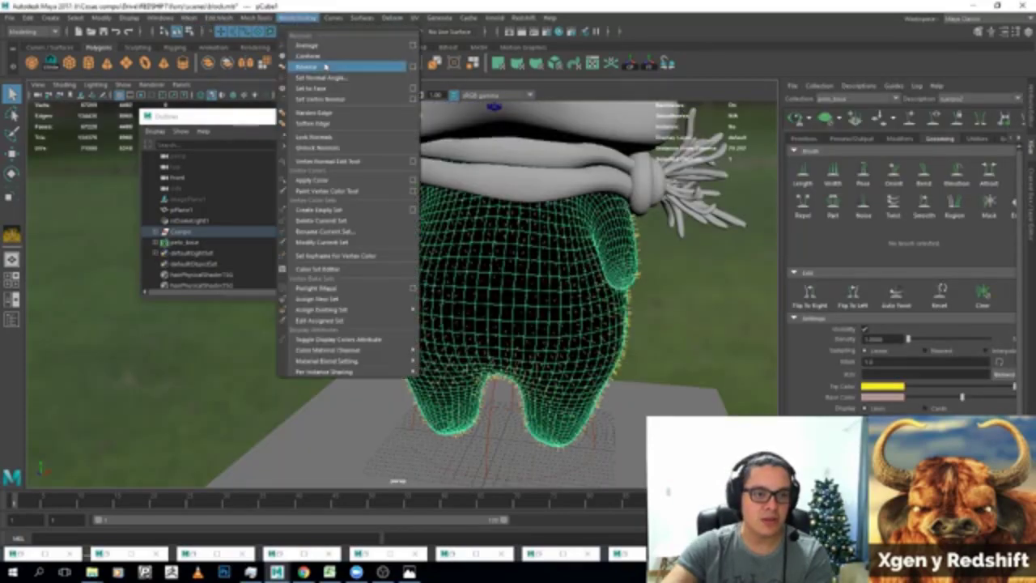
Flip the body's normals so the fur points outward, viewing the character's right side.
click(324, 66)
scroll(566, 301, up, 2)
scroll(555, 297, up, 3)
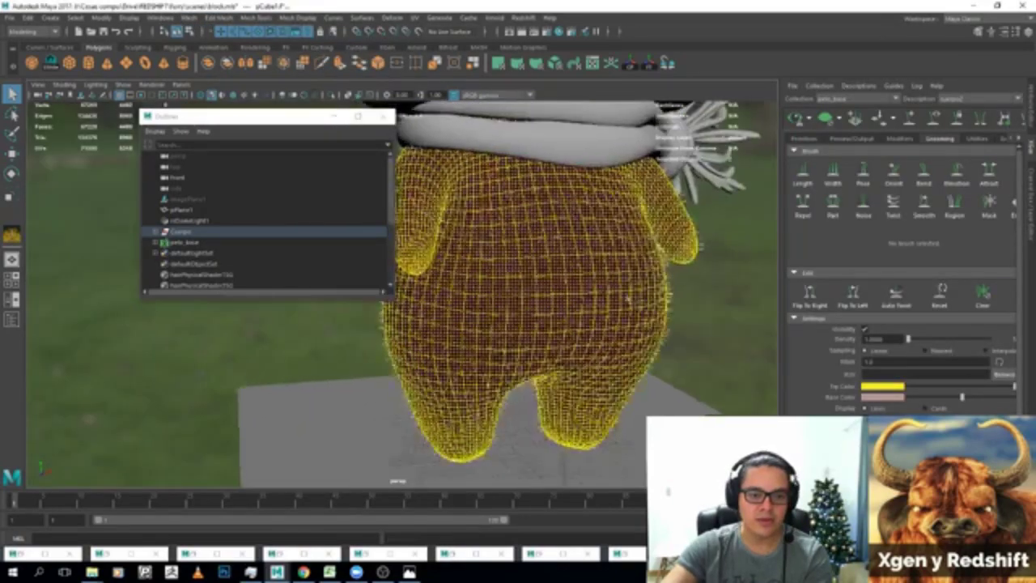
scroll(580, 282, up, 3)
alt+drag(583, 280, 555, 289)
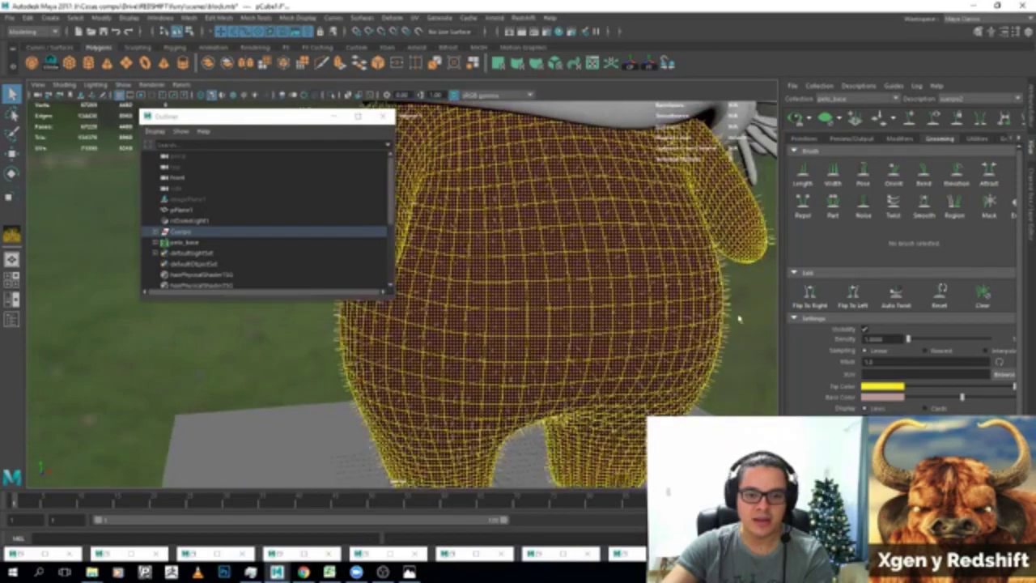
alt+drag(714, 284, 527, 254)
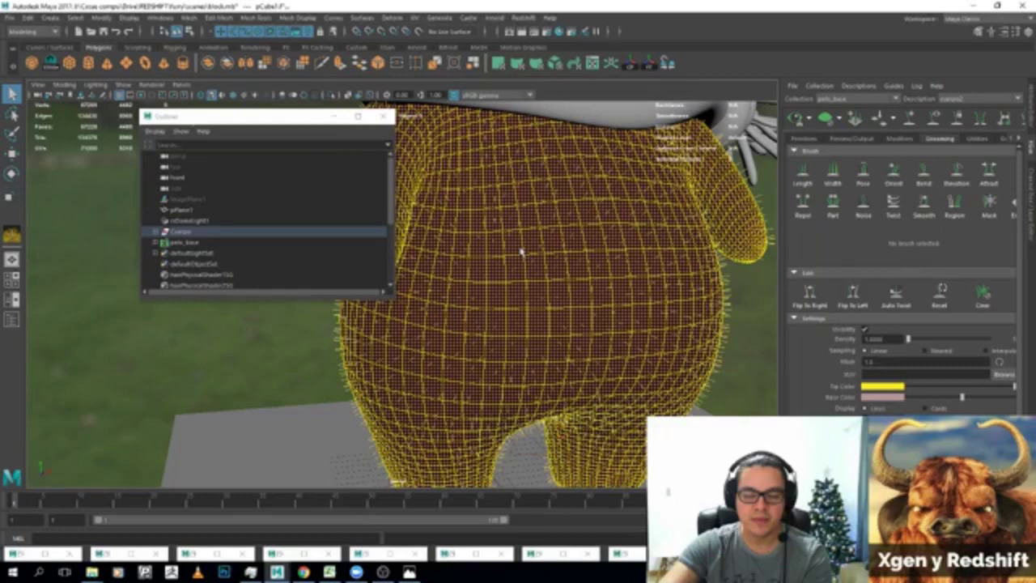
Set the fur Length to 1.5 in Grooming Settings.
click(182, 210)
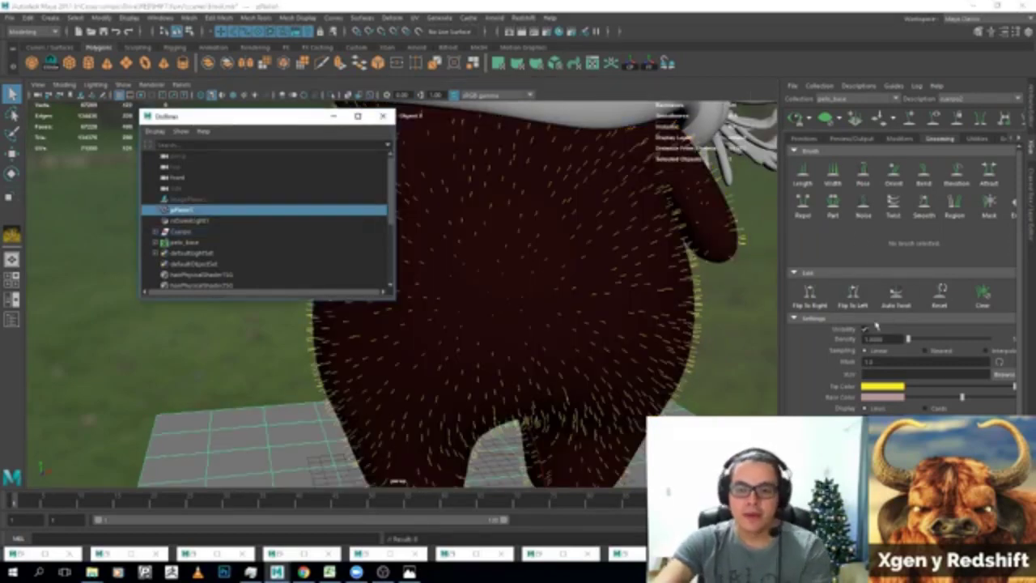
scroll(886, 409, down, 1)
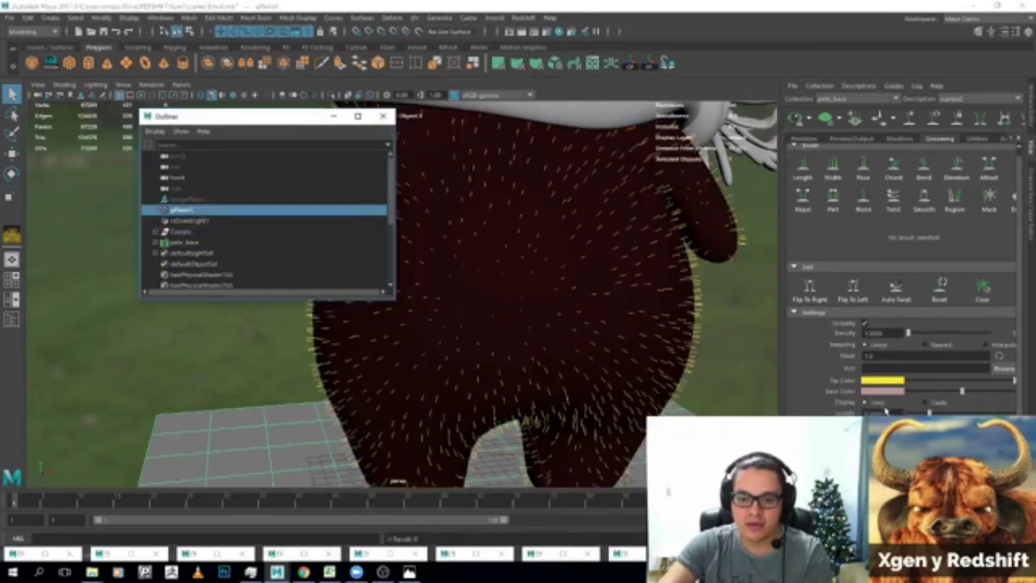
click(874, 412)
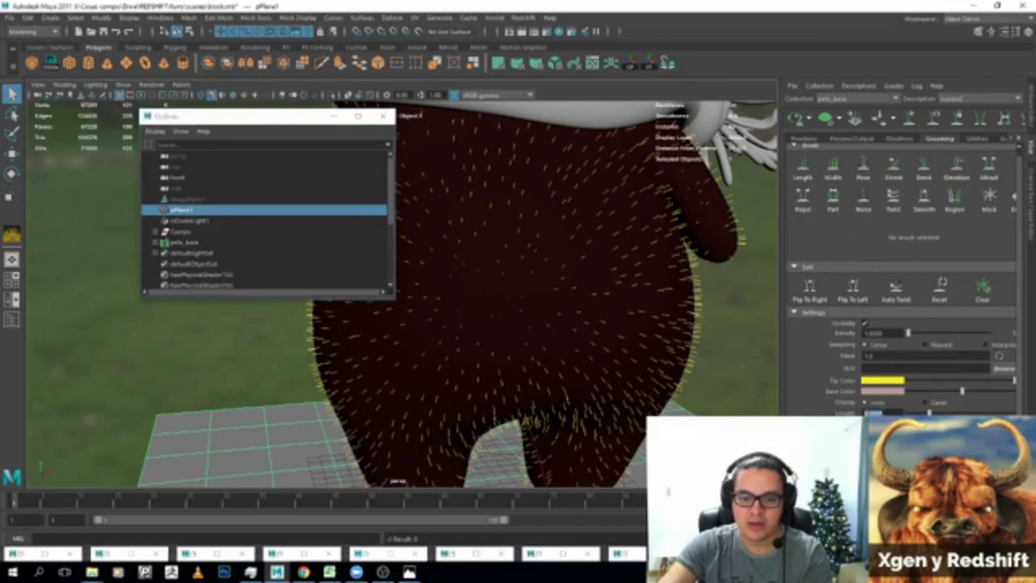
text(1.5)
key(Return)
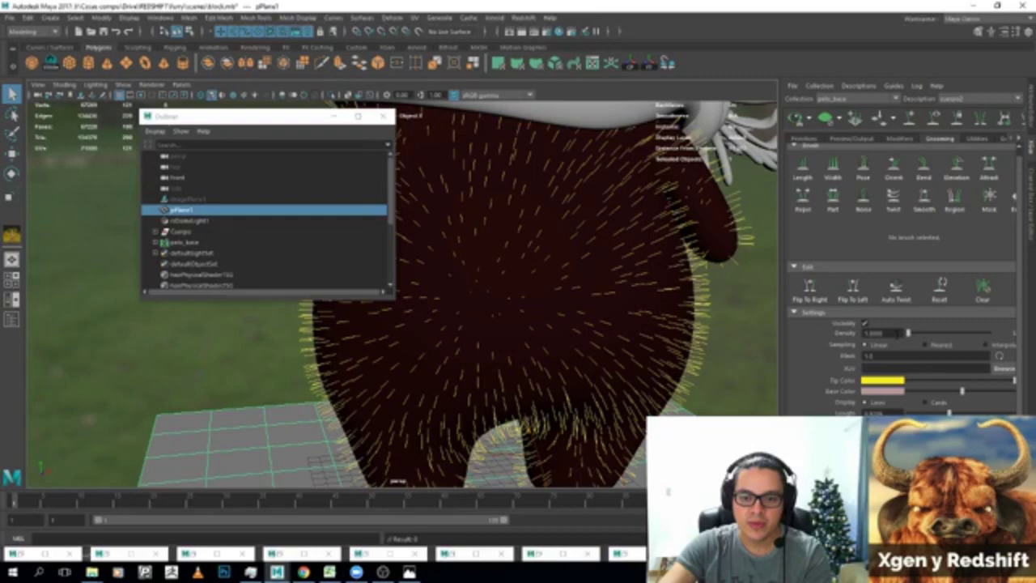
Enlarge the Pose brush and comb the lower-body fur flat.
click(863, 166)
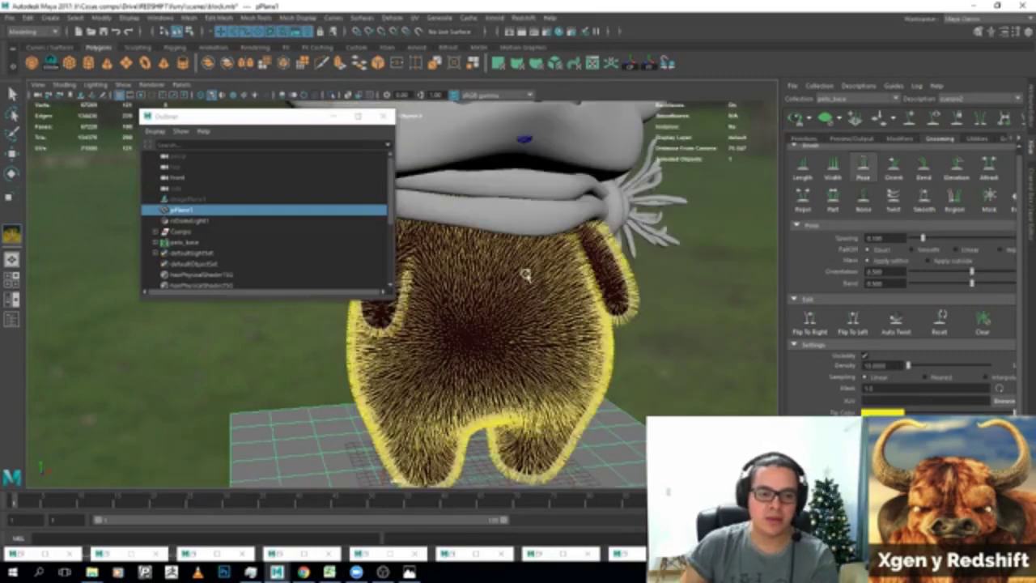
mouse_move(526, 275)
mouse_down()
mouse_move(561, 282)
mouse_move(423, 277)
mouse_move(486, 231)
mouse_move(509, 301)
mouse_move(480, 249)
mouse_move(462, 359)
mouse_move(428, 428)
mouse_move(405, 451)
mouse_move(373, 444)
mouse_move(466, 348)
mouse_up()
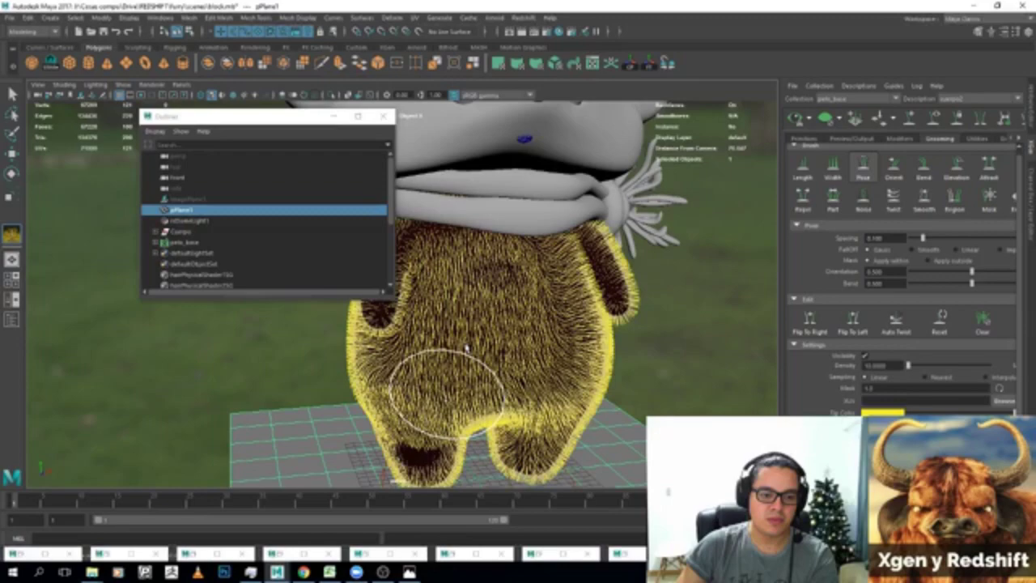
mouse_move(466, 348)
alt+mouse_down()
mouse_move(567, 370)
mouse_move(494, 323)
alt+mouse_up()
alt+drag(620, 350, 502, 324)
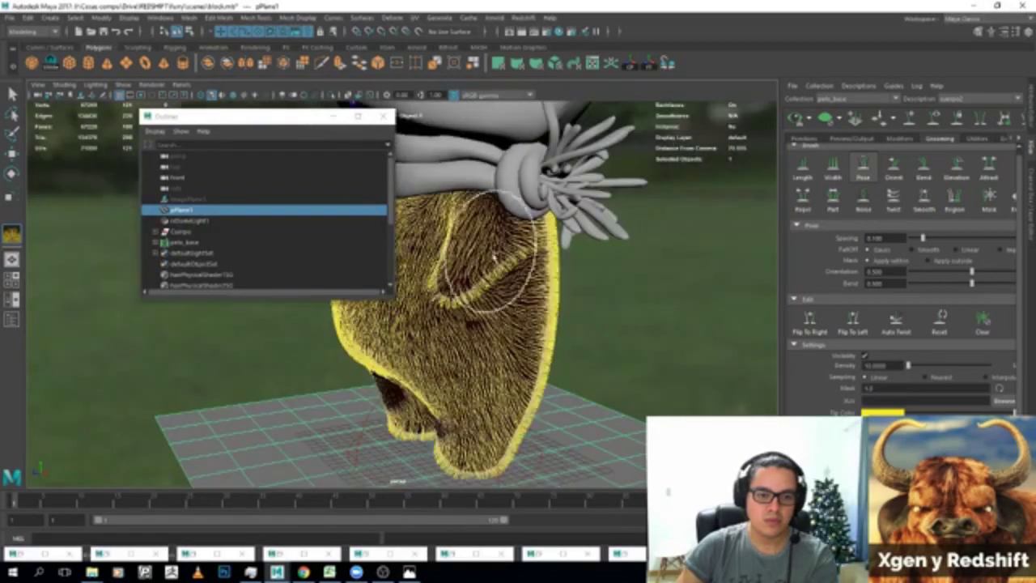
alt+drag(515, 389, 372, 316)
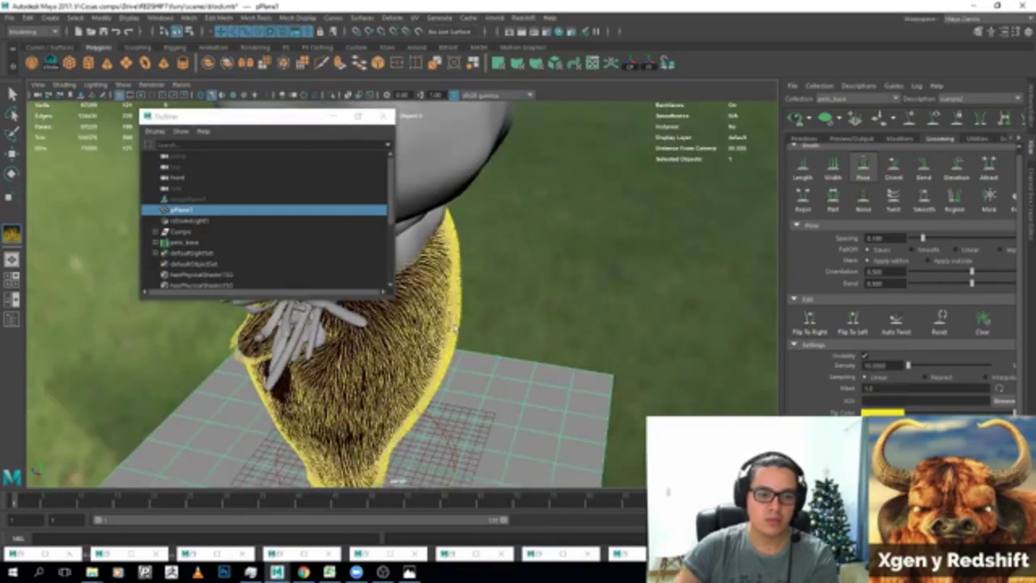
mouse_move(413, 360)
alt+mouse_down()
mouse_move(607, 249)
mouse_move(615, 278)
alt+mouse_up()
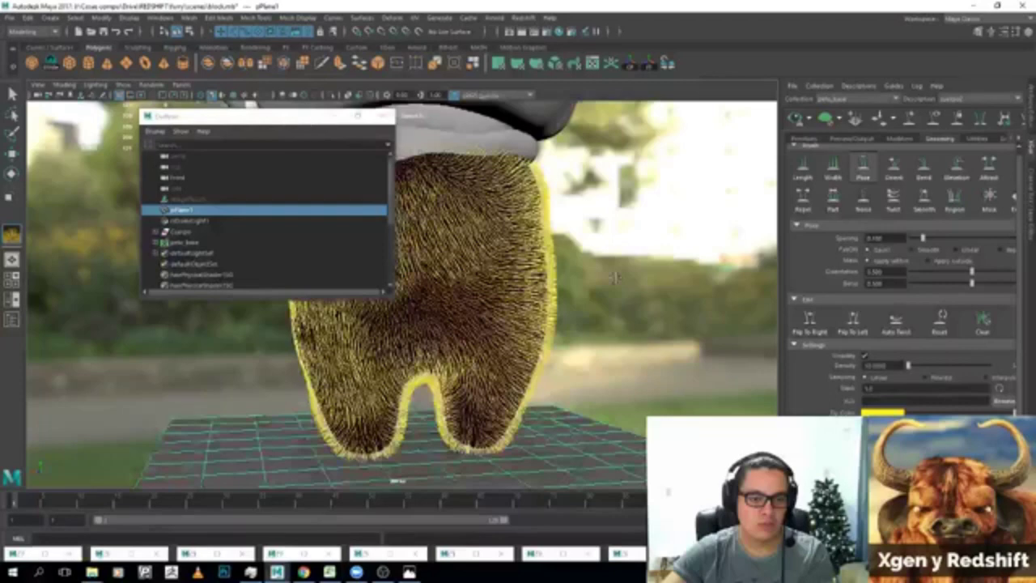
scroll(615, 278, up, 3)
mouse_move(474, 370)
mouse_down()
mouse_move(441, 369)
mouse_move(572, 444)
mouse_up()
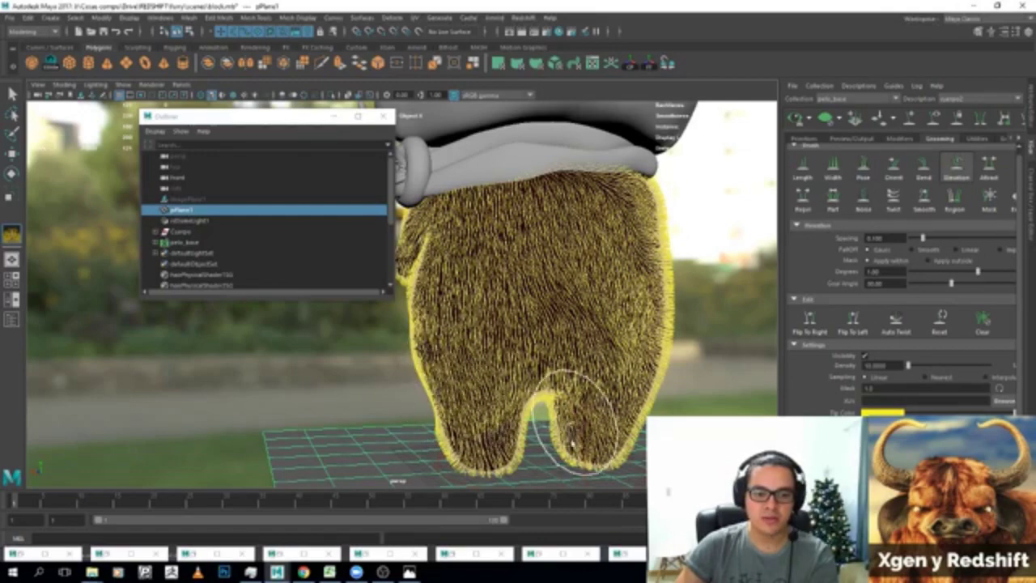
alt+drag(705, 238, 643, 239)
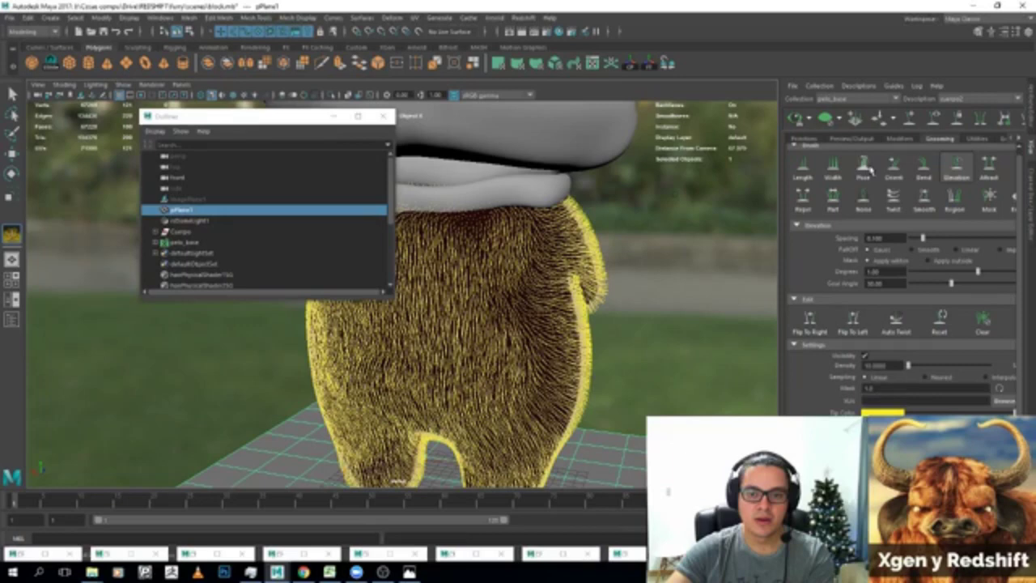
Pose the body fur strands, then ready the Elevation brush from a side view.
click(864, 165)
mouse_move(566, 283)
alt+mouse_down()
mouse_move(453, 242)
mouse_move(411, 365)
mouse_move(477, 348)
mouse_move(474, 335)
mouse_move(416, 347)
mouse_move(415, 424)
mouse_move(307, 324)
alt+mouse_up()
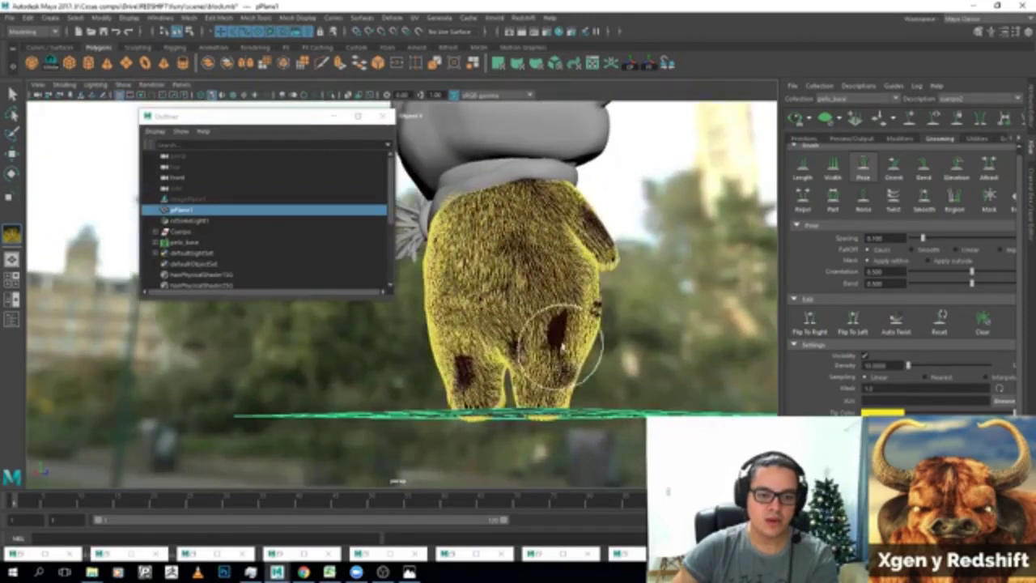
click(956, 166)
alt+drag(694, 239, 629, 296)
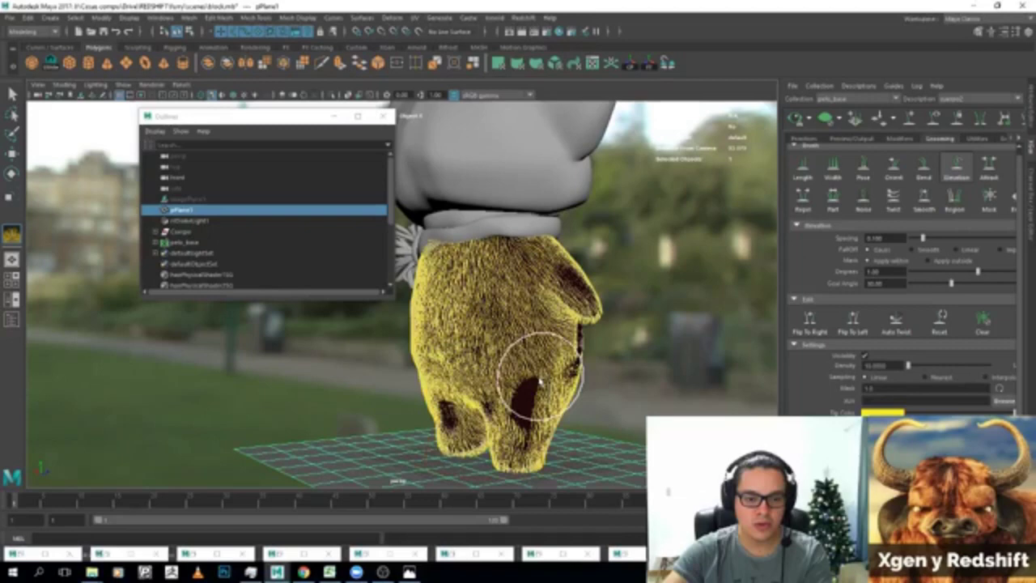
alt+drag(539, 380, 335, 347)
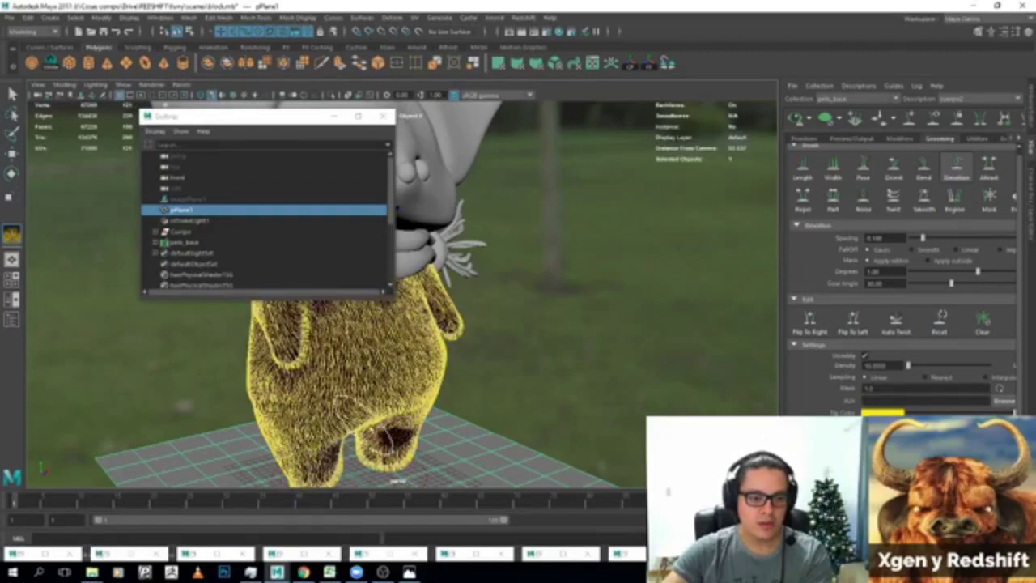
alt+drag(381, 429, 371, 430)
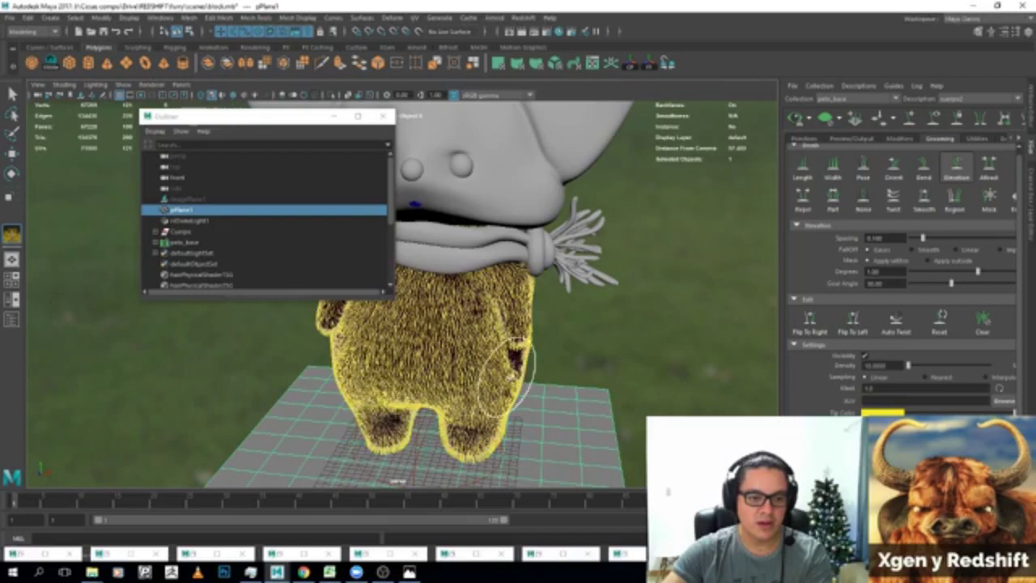
mouse_move(507, 377)
alt+mouse_down()
mouse_move(467, 324)
mouse_move(455, 328)
alt+mouse_up()
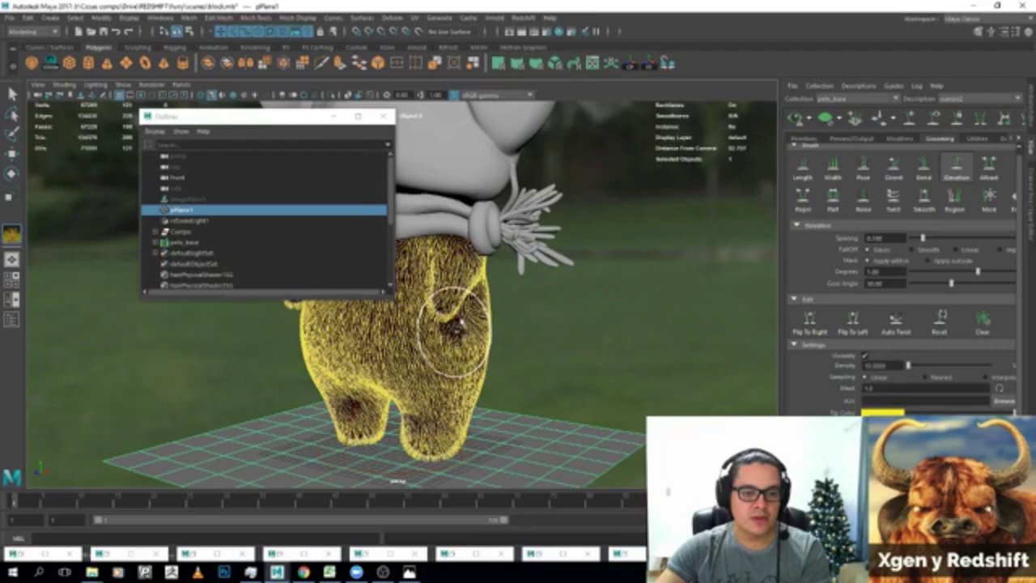
scroll(458, 324, up, 5)
scroll(394, 375, down, 2)
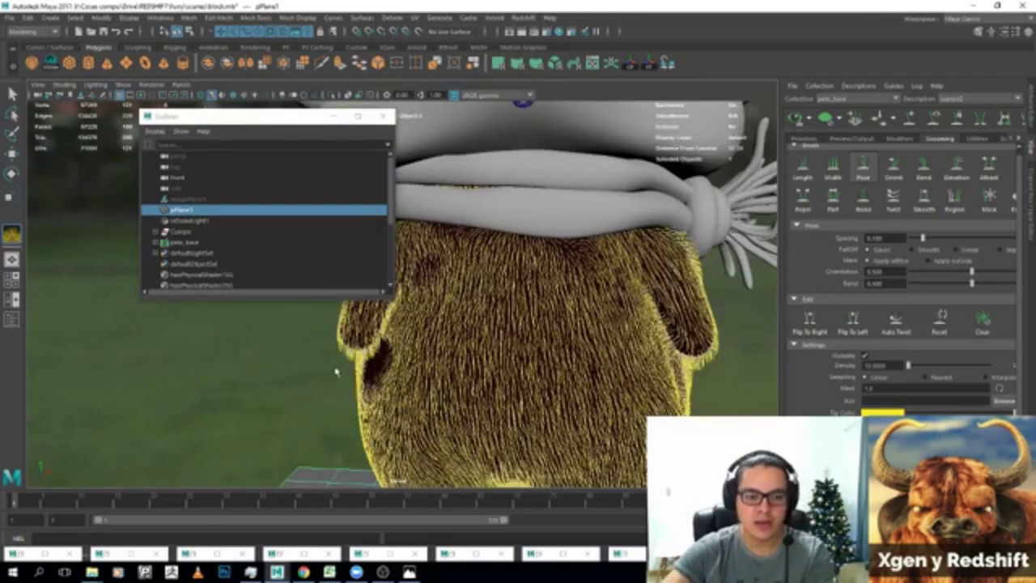
Comb the fur and adjust its elevation on the right and left ears.
drag(713, 301, 657, 303)
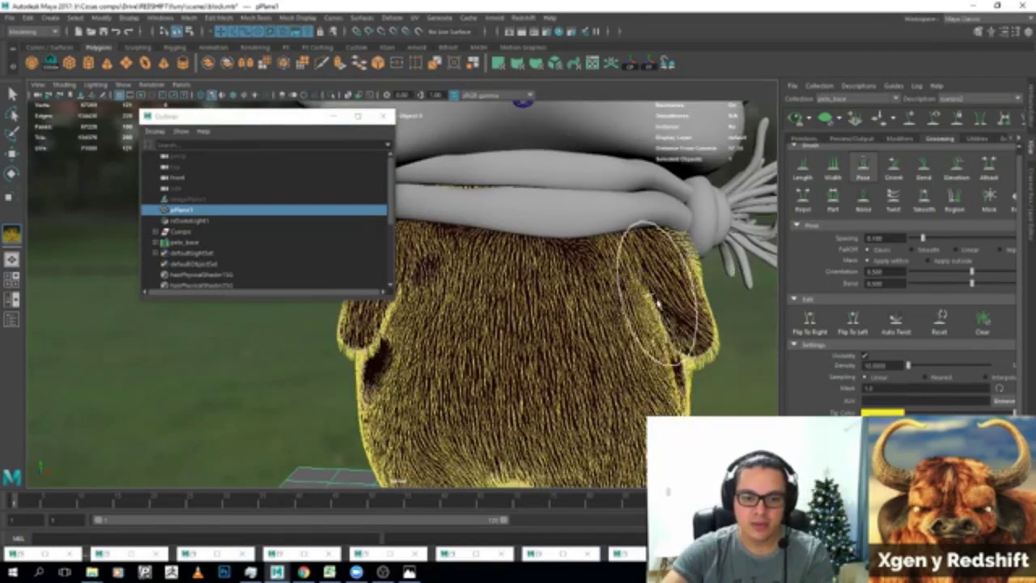
click(956, 166)
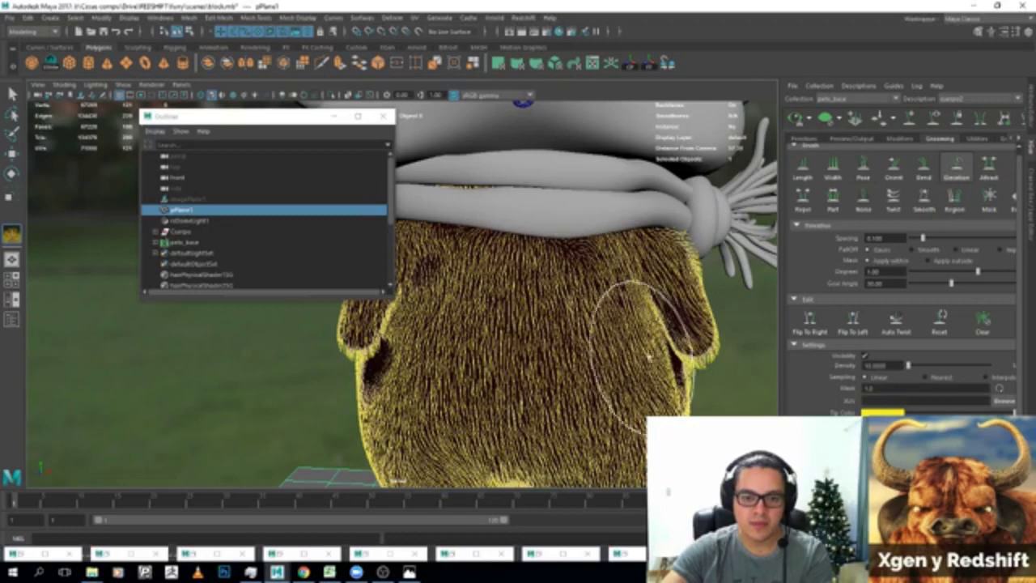
drag(649, 357, 670, 356)
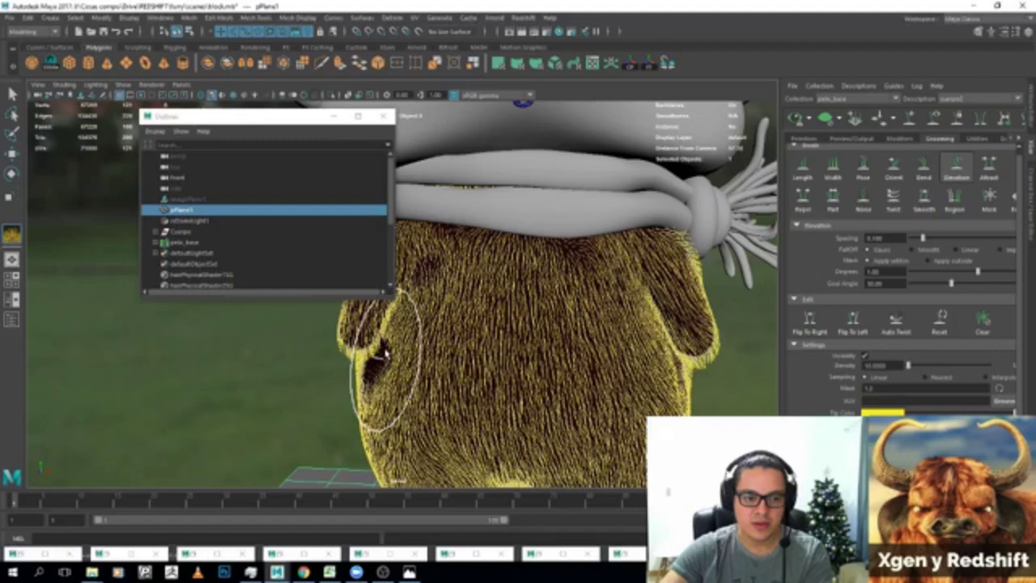
alt+drag(555, 323, 621, 277)
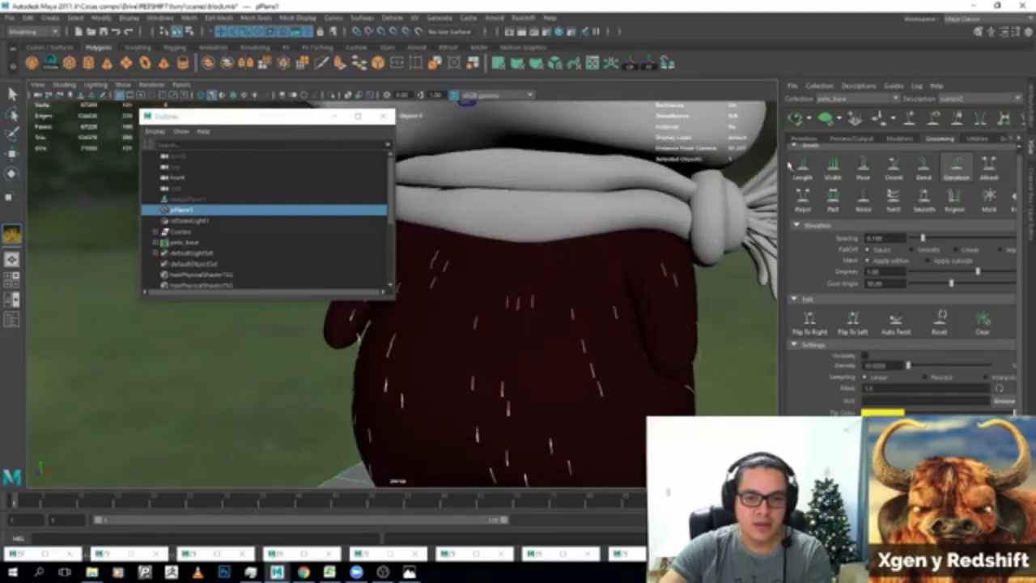
Raise the fur preview density and retune the taper around 0.52.
click(806, 138)
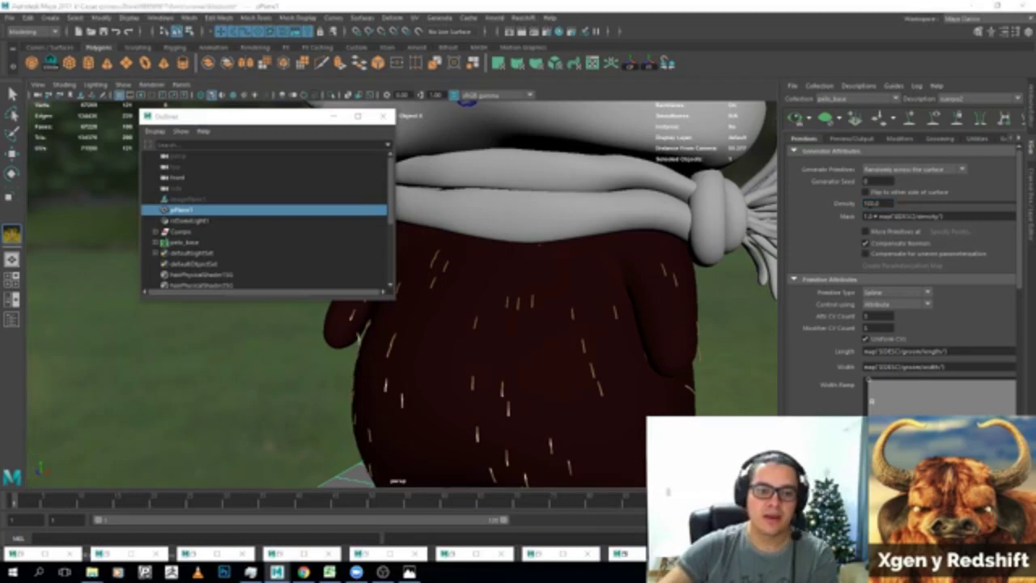
alt+drag(578, 254, 583, 266)
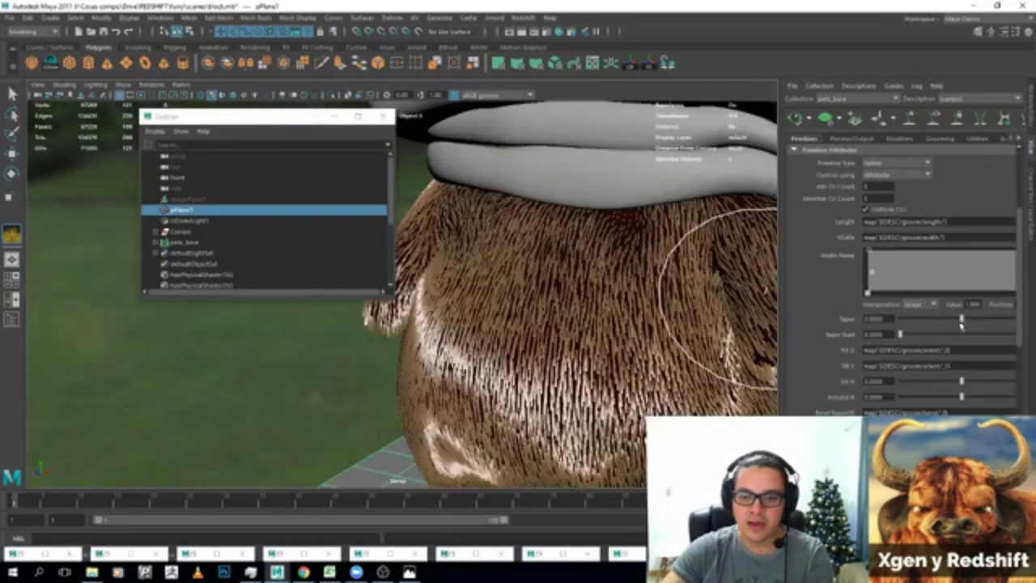
drag(1007, 325, 993, 328)
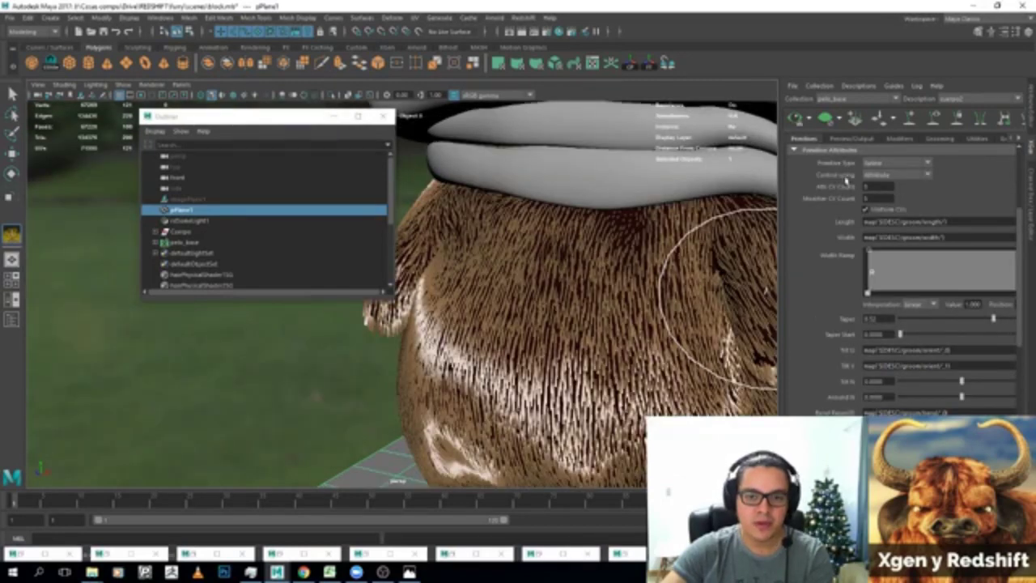
click(800, 119)
click(850, 134)
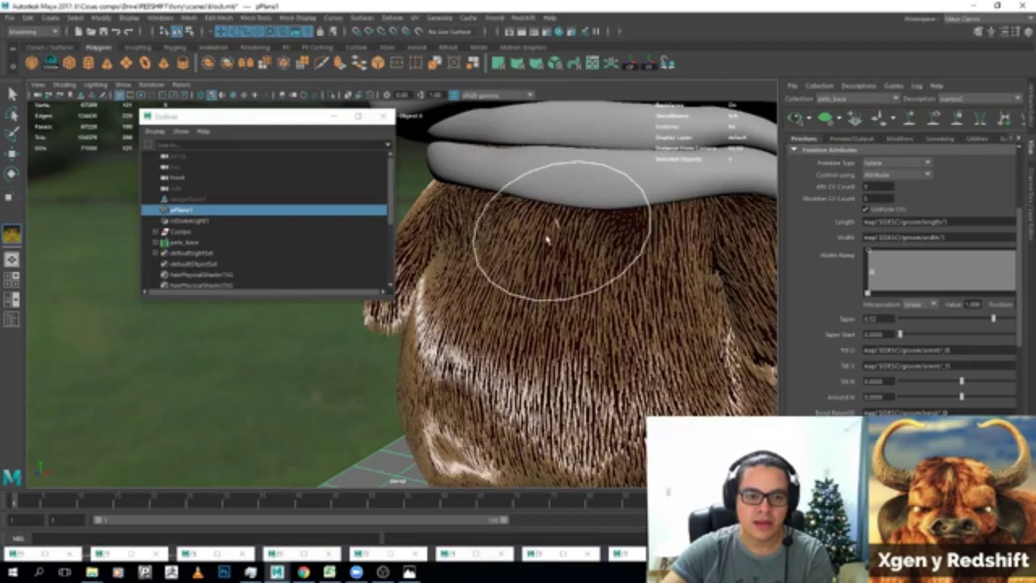
scroll(547, 240, up, 3)
scroll(547, 240, up, 3)
scroll(547, 239, up, 3)
scroll(547, 240, up, 2)
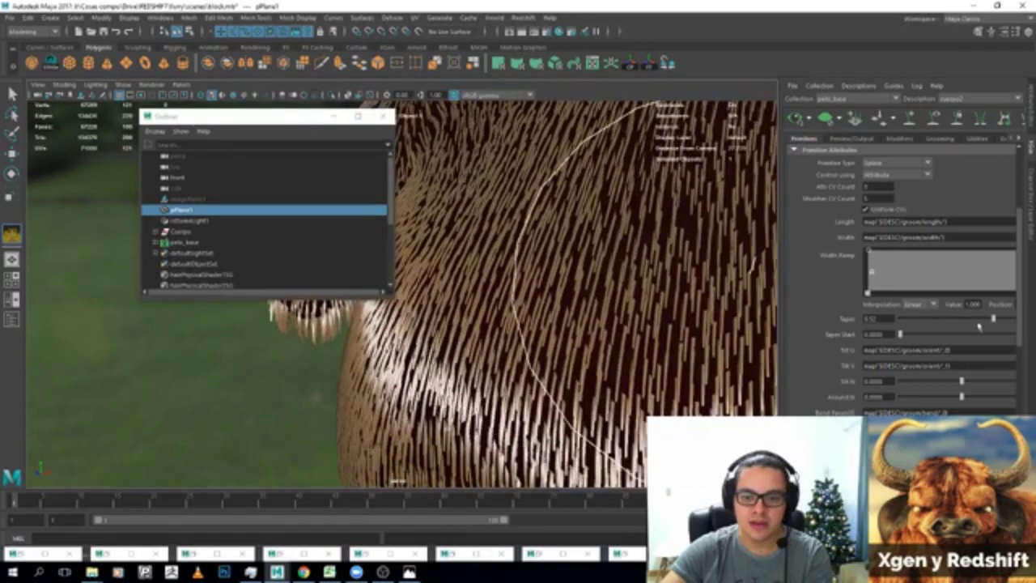
drag(994, 319, 1007, 318)
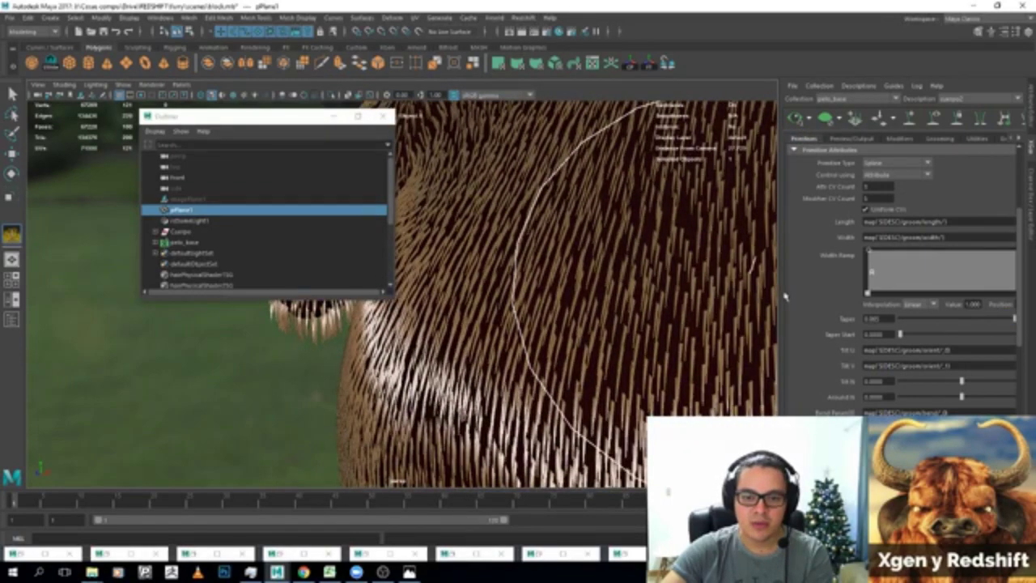
Reset Width to a plain value of 0.005, then select the object under pelo_base.
drag(780, 293, 715, 293)
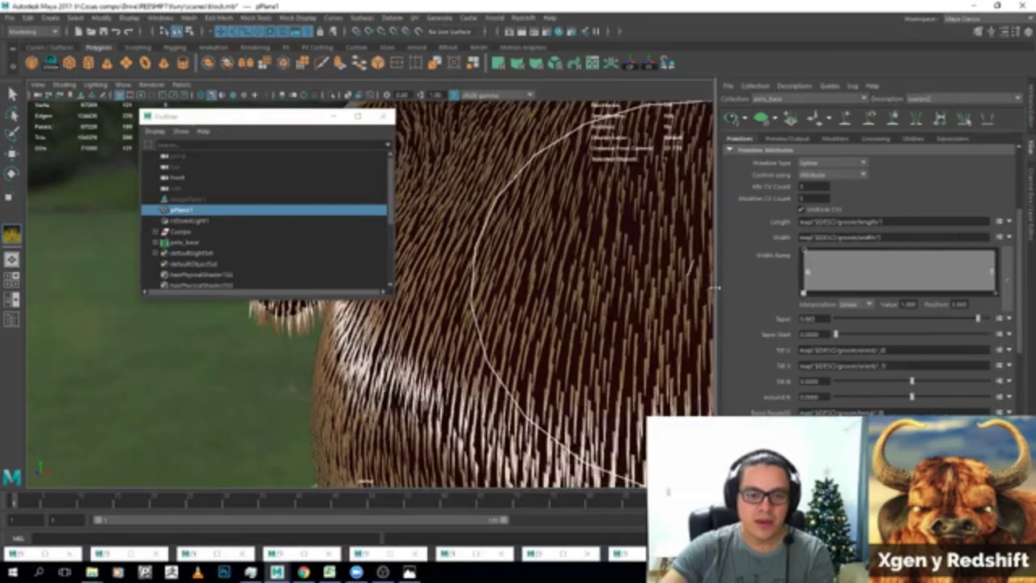
click(1000, 237)
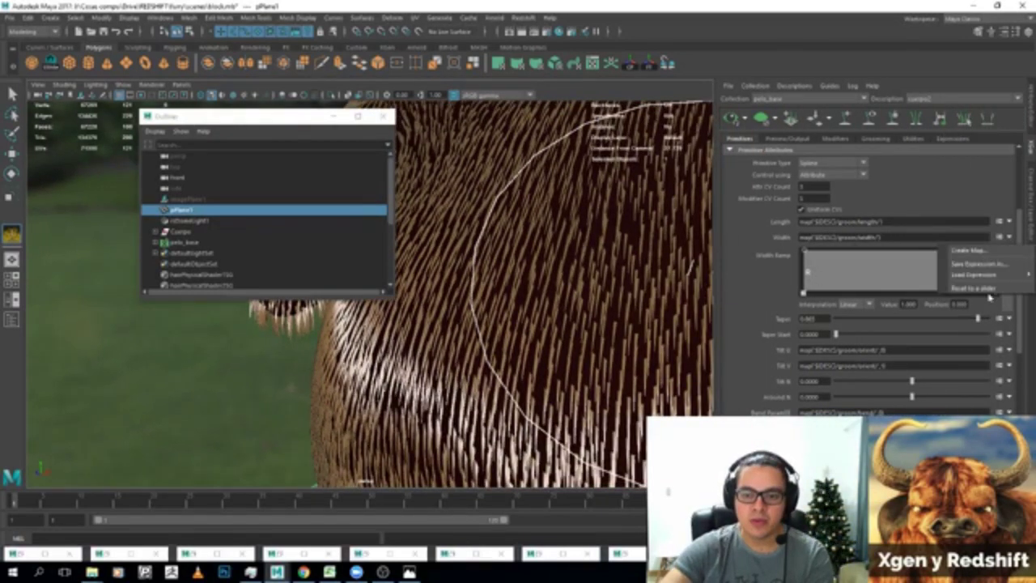
click(976, 289)
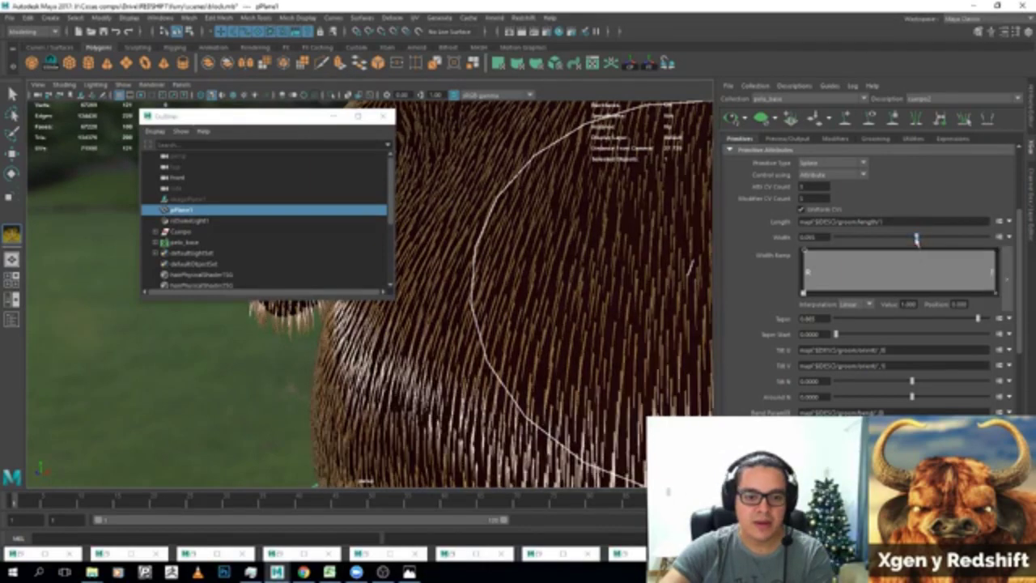
scroll(627, 316, down, 3)
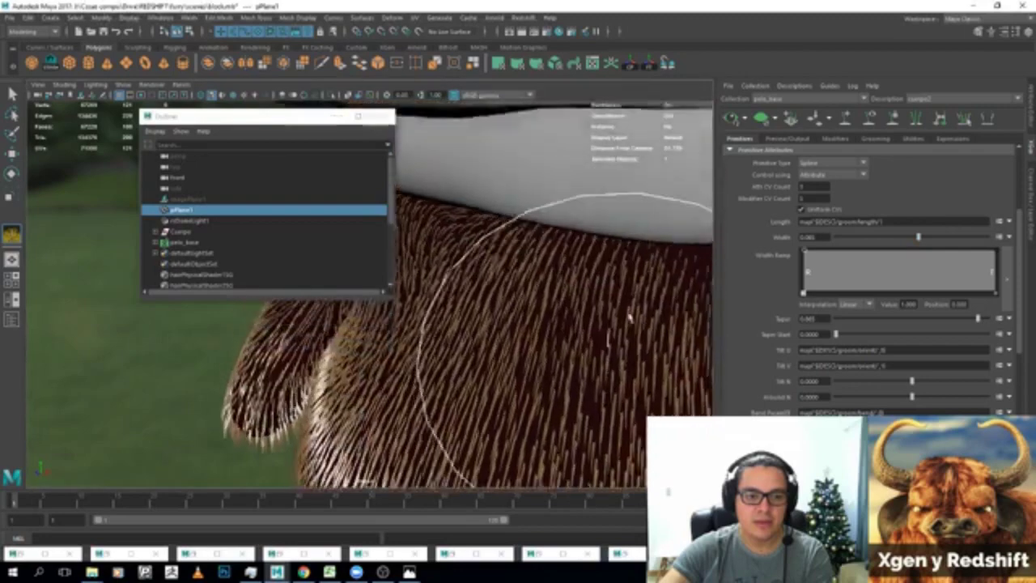
scroll(559, 304, down, 3)
click(156, 242)
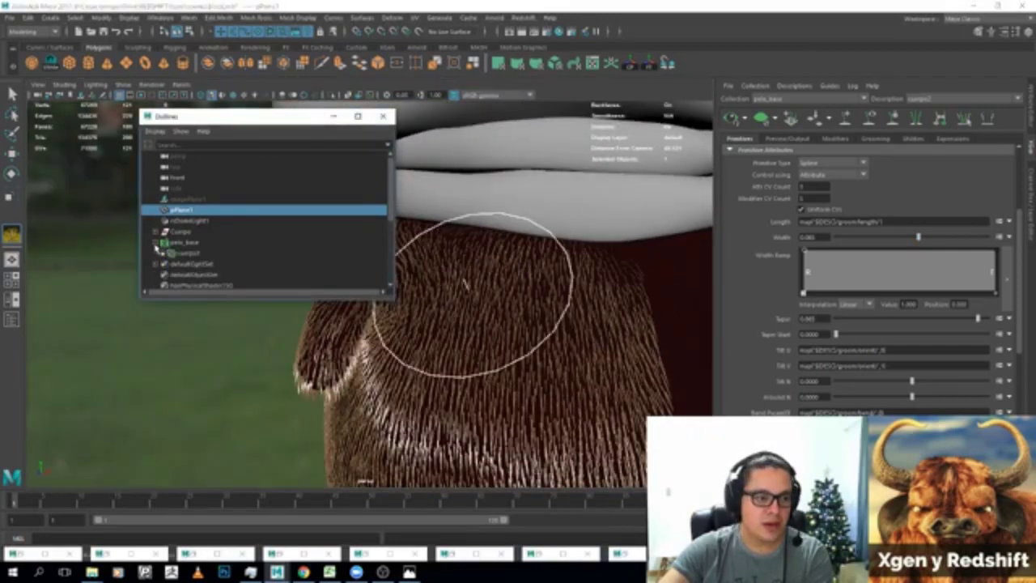
click(165, 253)
click(188, 275)
Render the character's furry back in Redshift, then minimize the Render View.
right_click(190, 276)
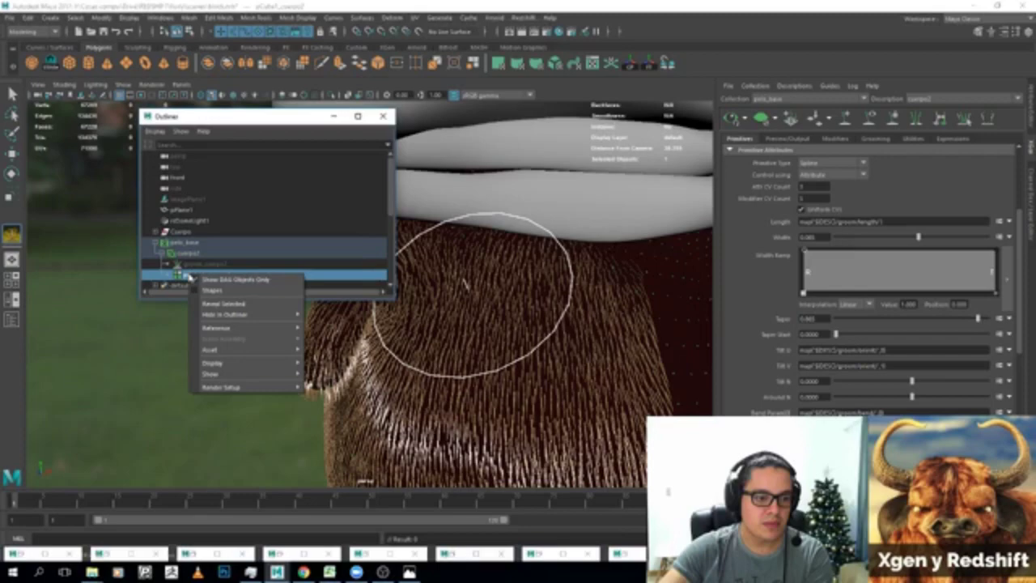
click(532, 31)
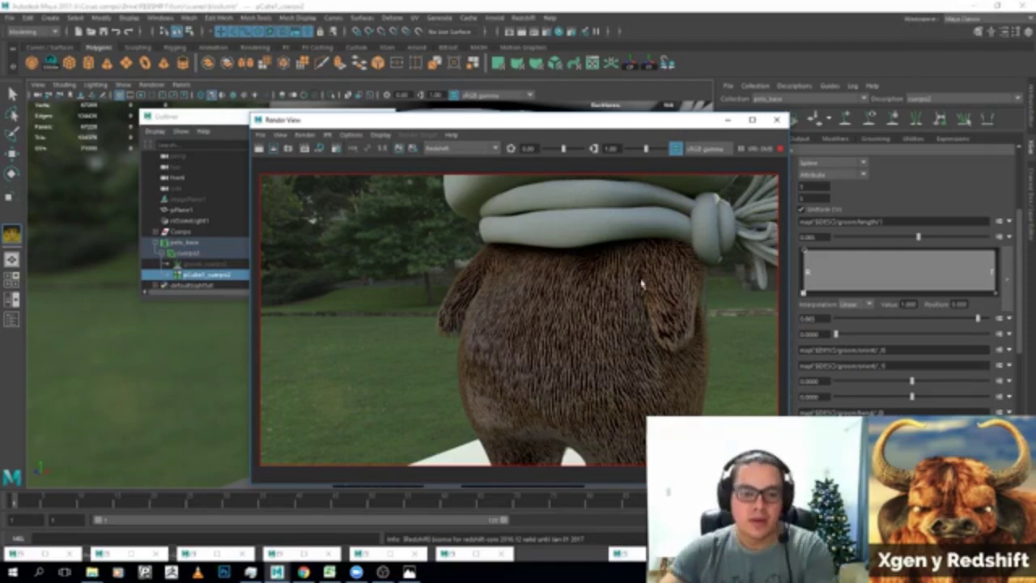
click(728, 120)
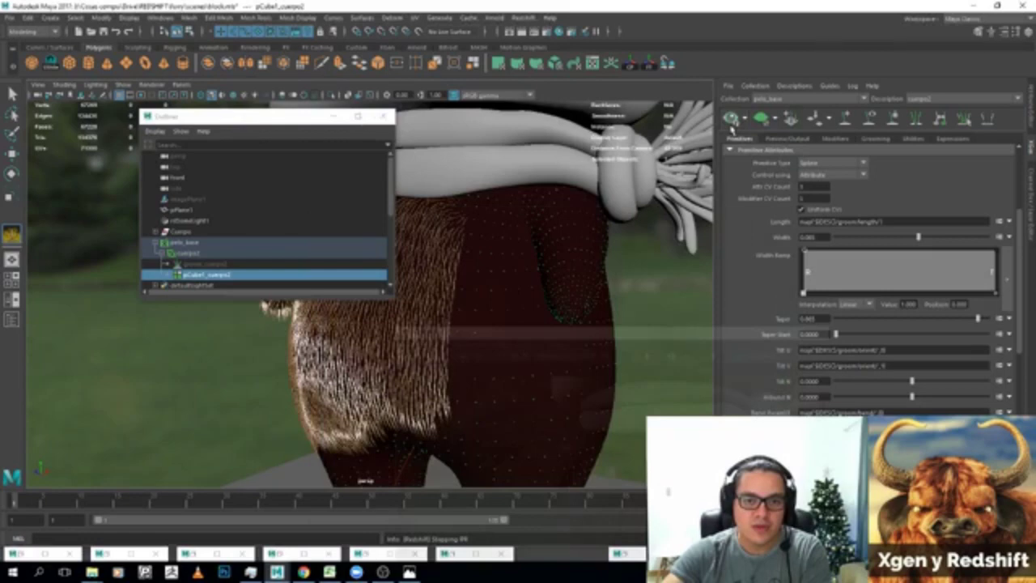
Slightly adjust the fur strand width and re-render the bull's rear view.
scroll(672, 307, up, 3)
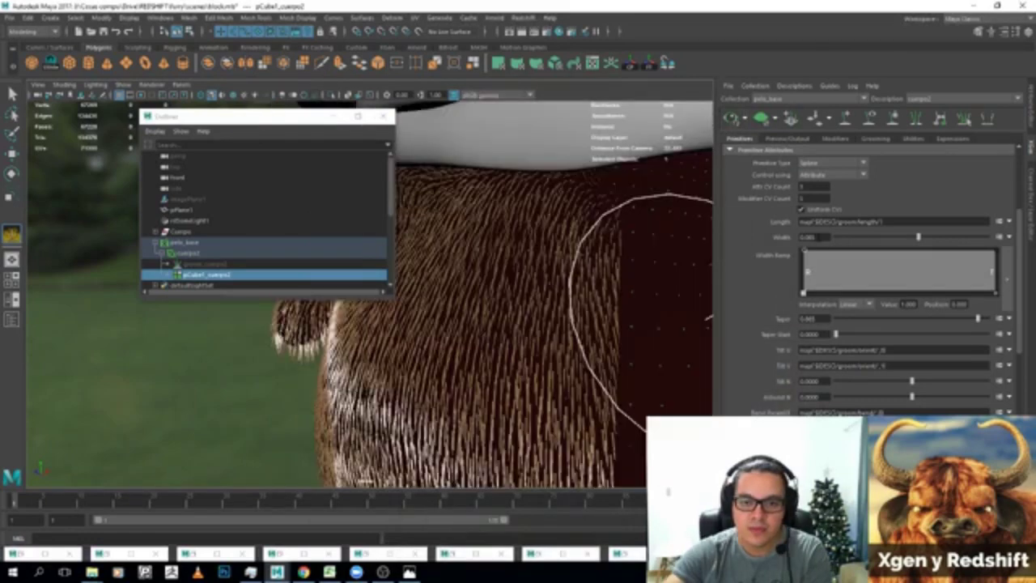
drag(918, 239, 917, 239)
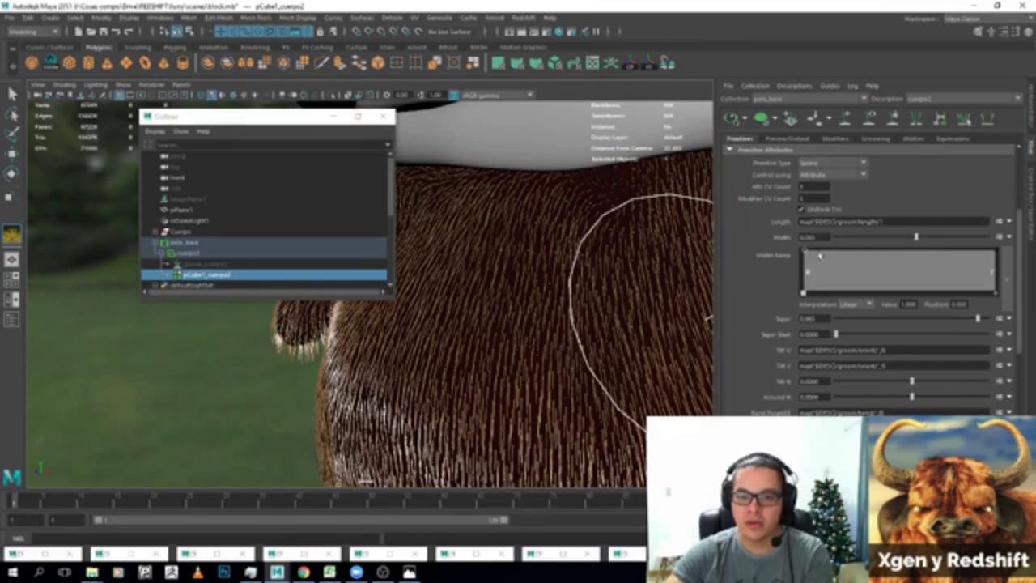
scroll(820, 256, up, 2)
scroll(795, 185, up, 1)
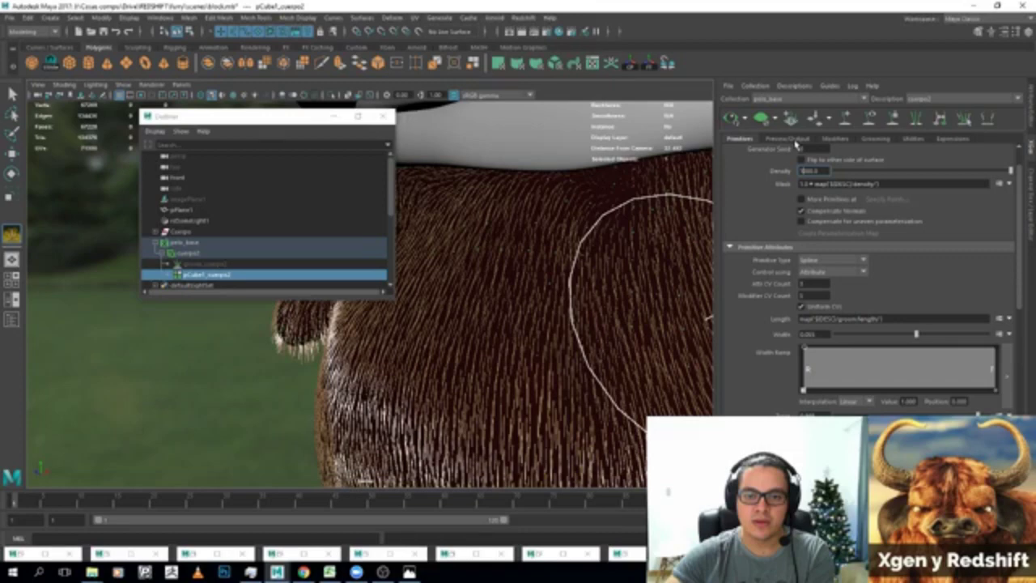
click(535, 32)
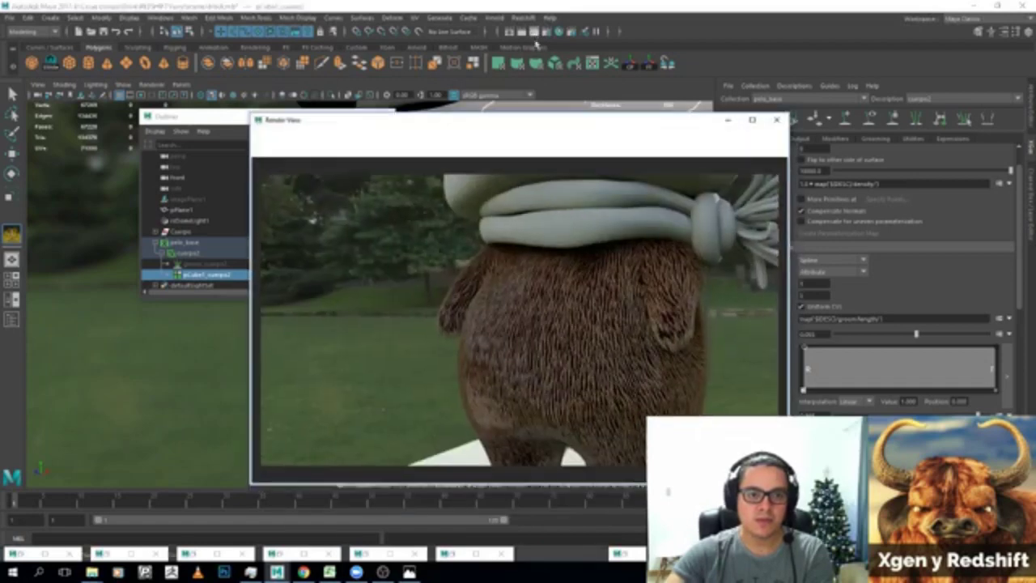
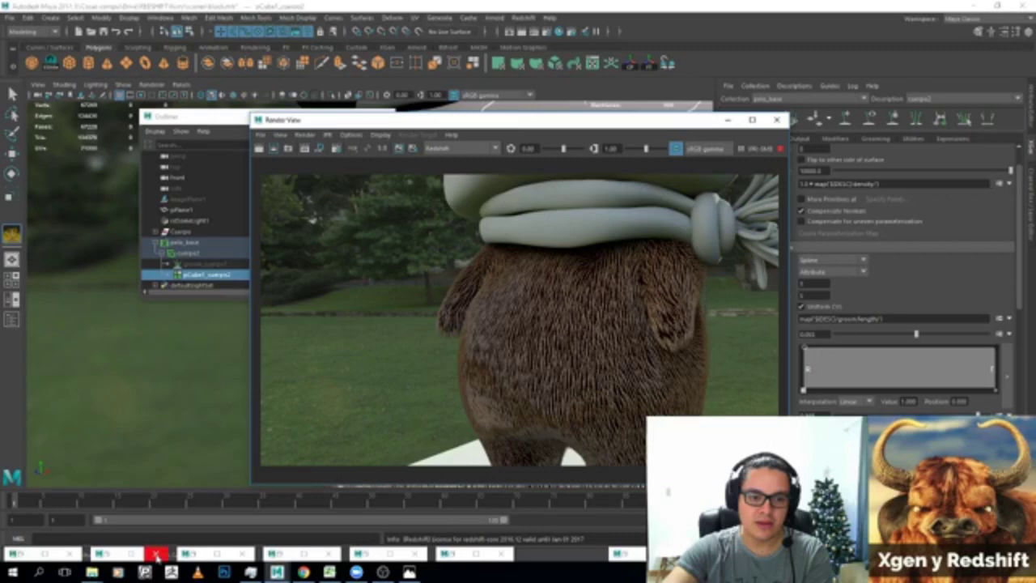
Stop the Redshift IPR render and minimize the Render View window.
click(157, 555)
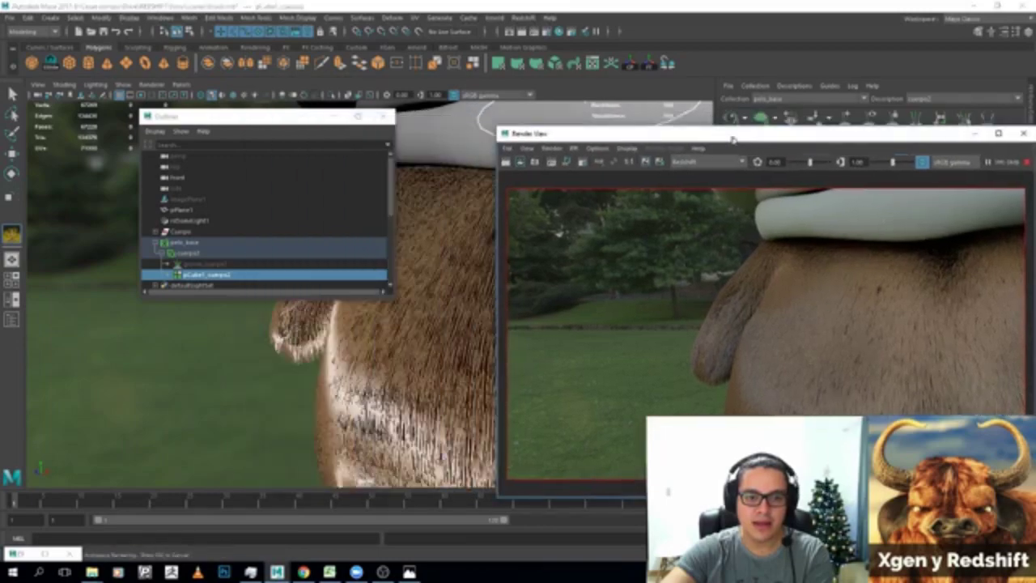
click(1026, 162)
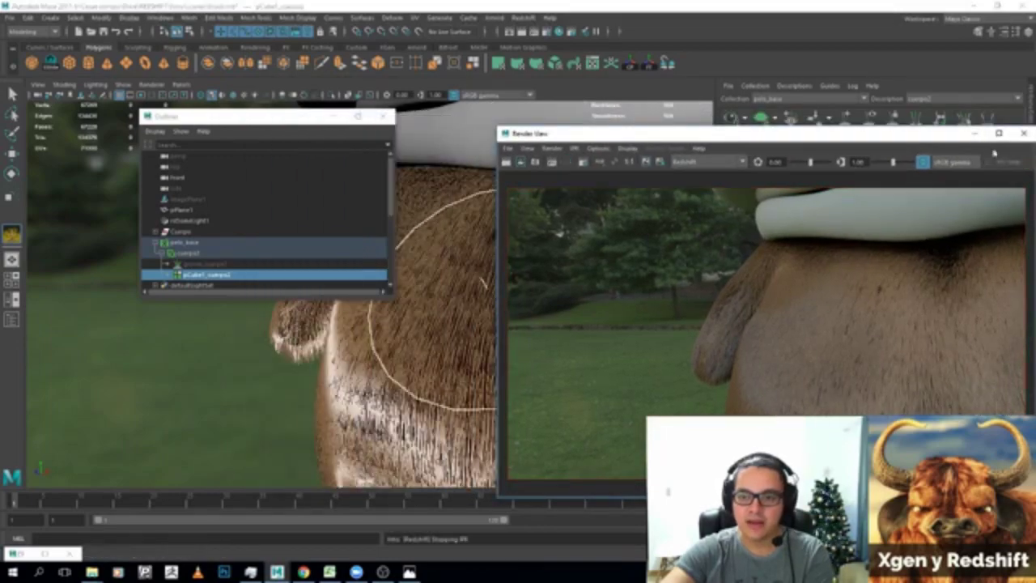
click(976, 133)
Turn off the XGen fur preview and bring up the interactive grooming brushes.
mouse_move(569, 267)
alt+mouse_down()
mouse_move(518, 275)
mouse_move(556, 254)
mouse_move(632, 259)
alt+mouse_up()
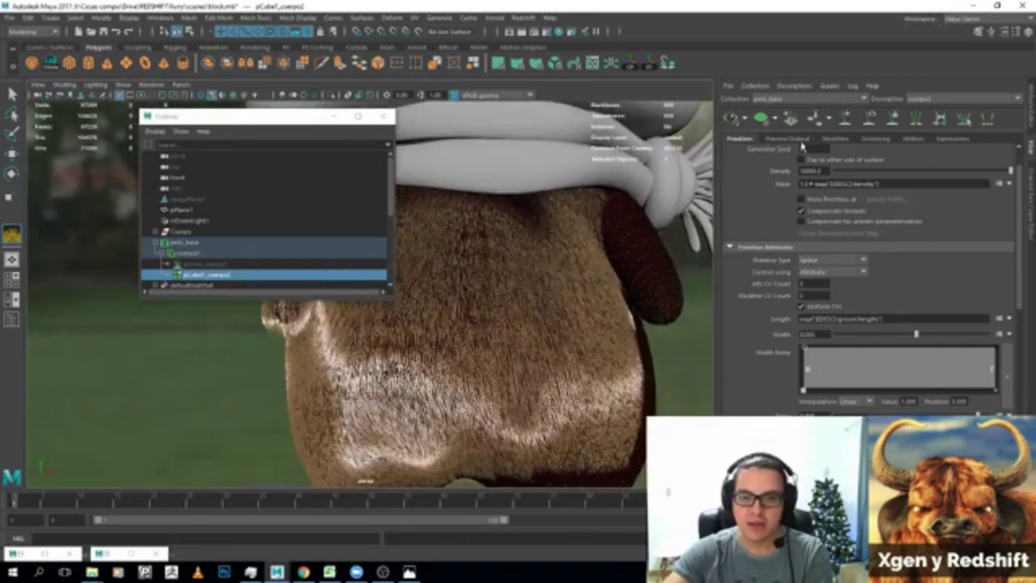
click(760, 121)
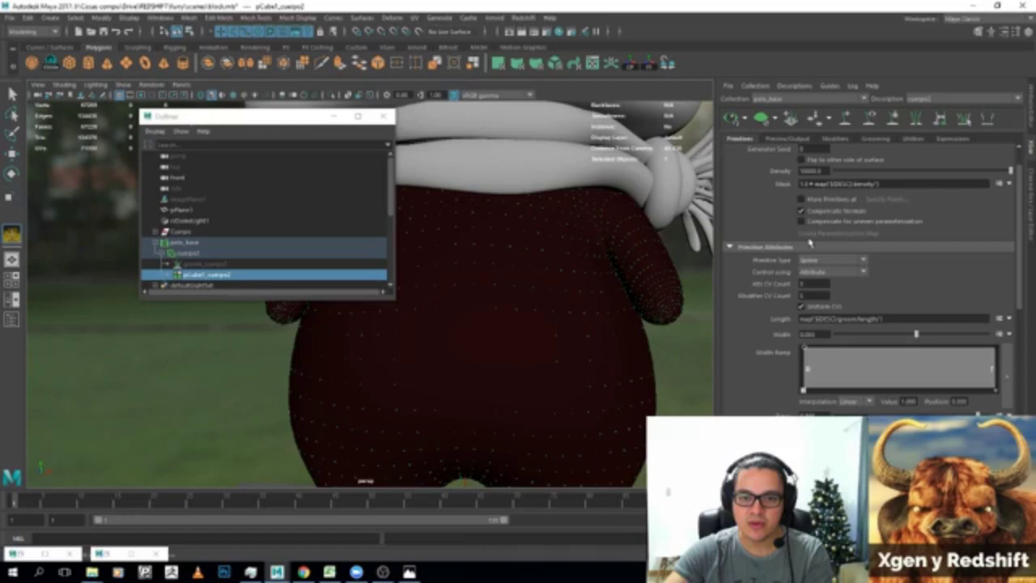
click(875, 137)
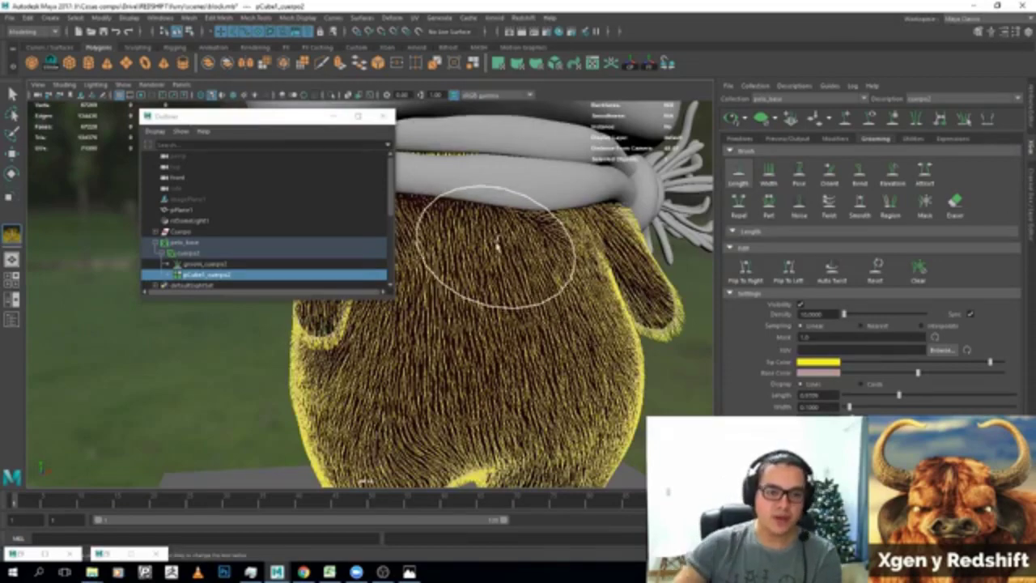
Brush the fur along the right edge of the bull's body.
alt+drag(533, 235, 595, 238)
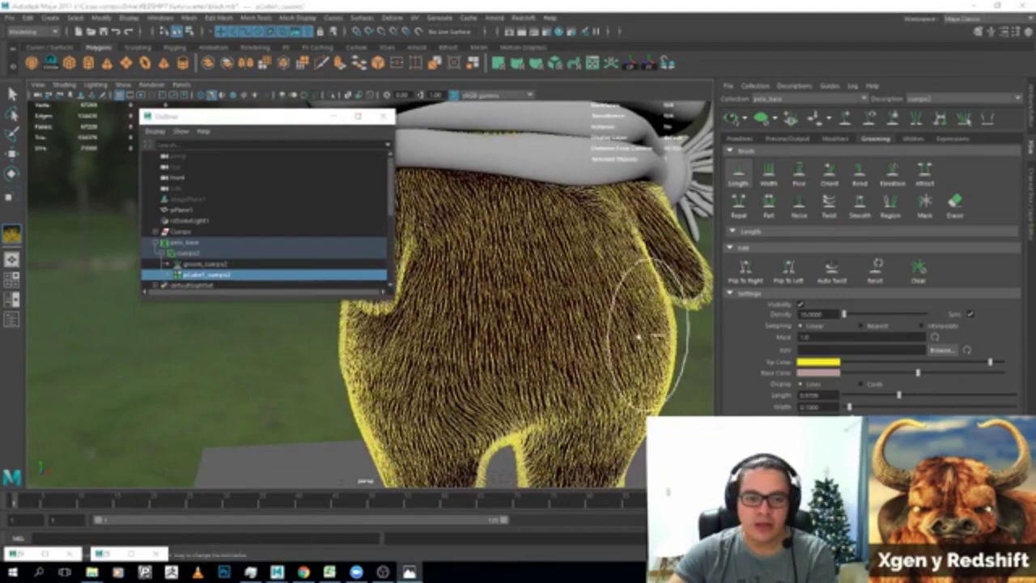
mouse_move(646, 345)
alt+mouse_down()
mouse_move(616, 332)
mouse_move(413, 340)
alt+mouse_up()
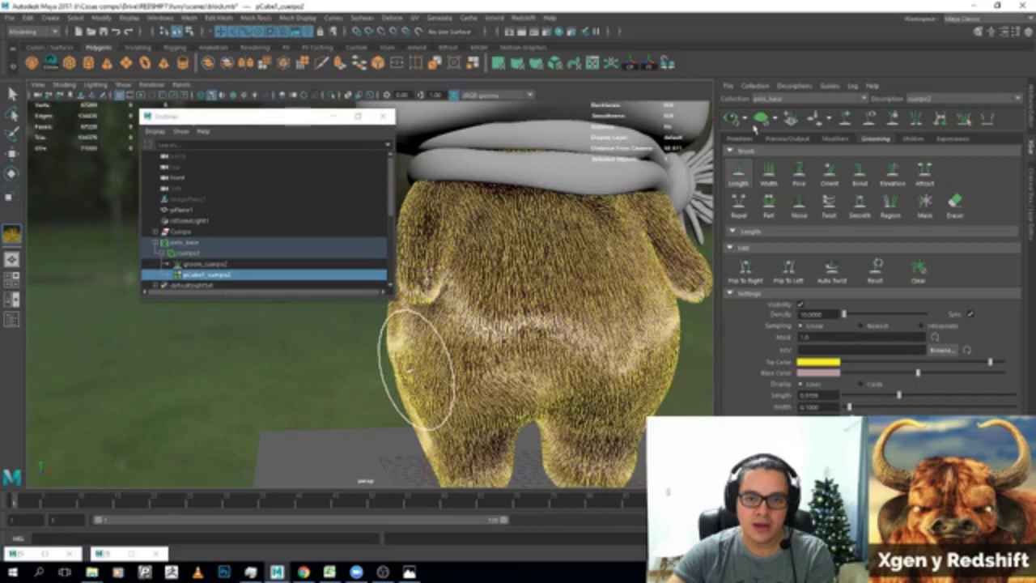
scroll(441, 356, up, 2)
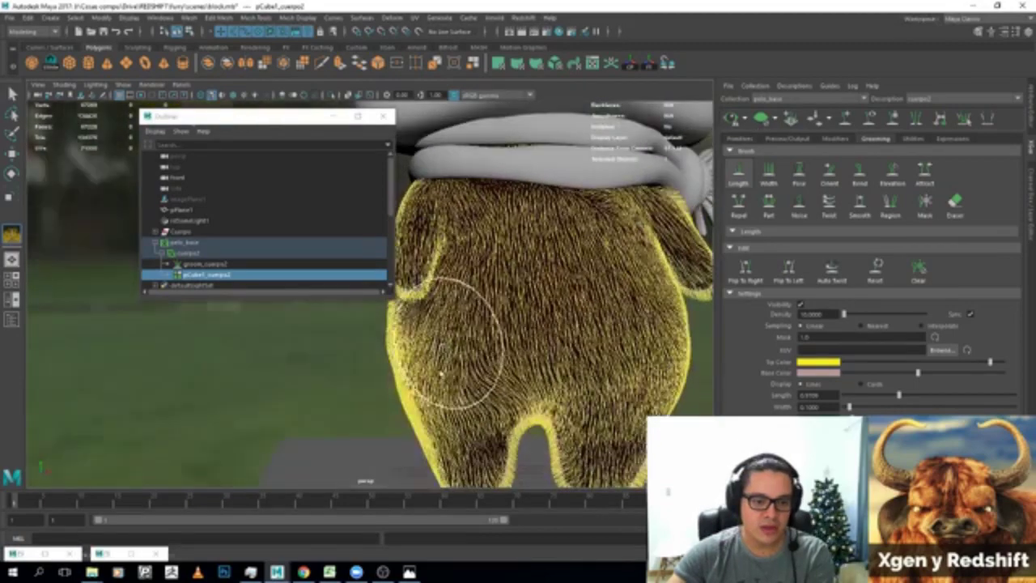
drag(441, 374, 686, 324)
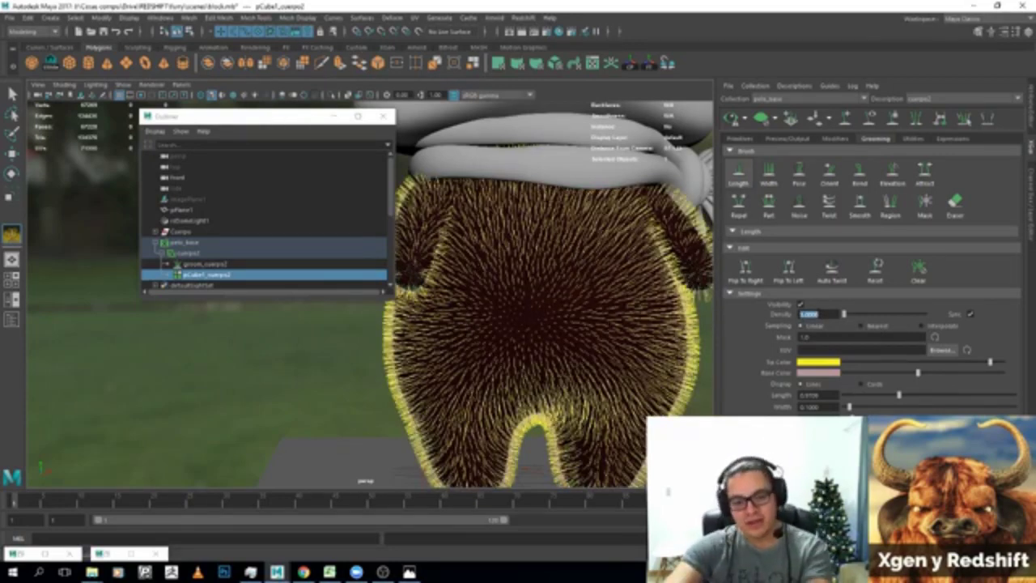
Set groom sampling to Nearest, then poke the fur near the left leg and lower body.
click(876, 330)
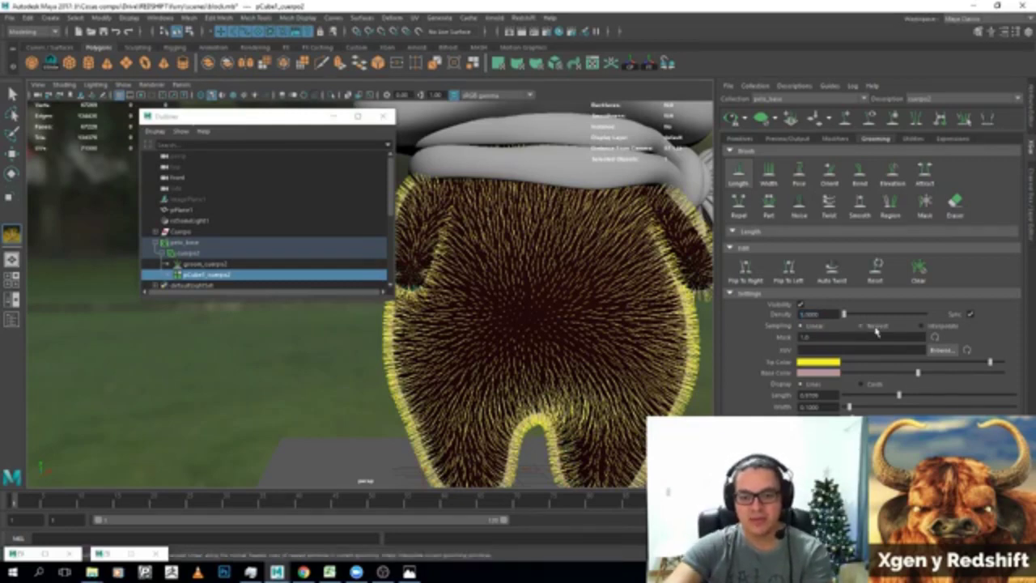
drag(502, 324, 495, 300)
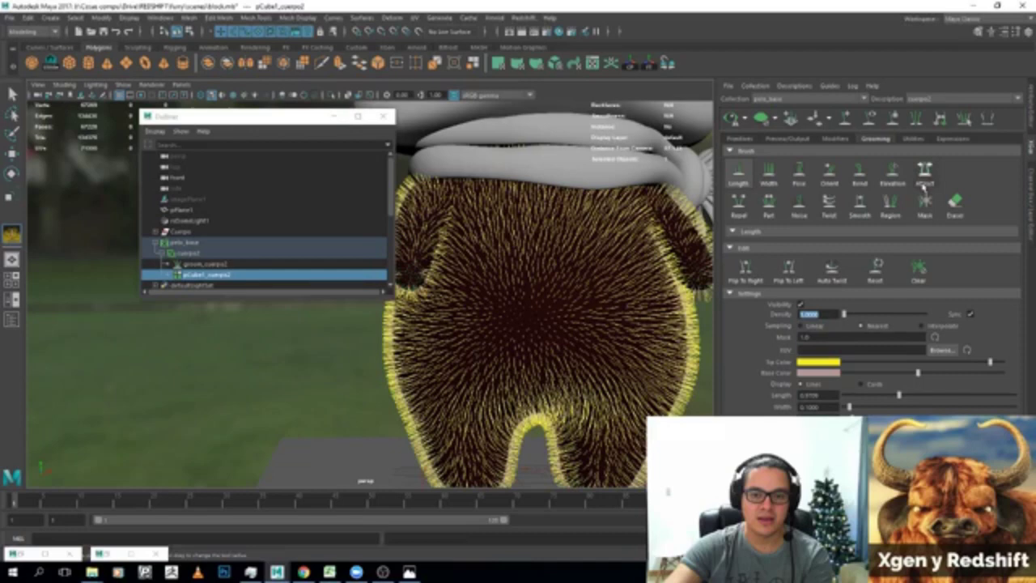
click(799, 170)
scroll(578, 347, down, 3)
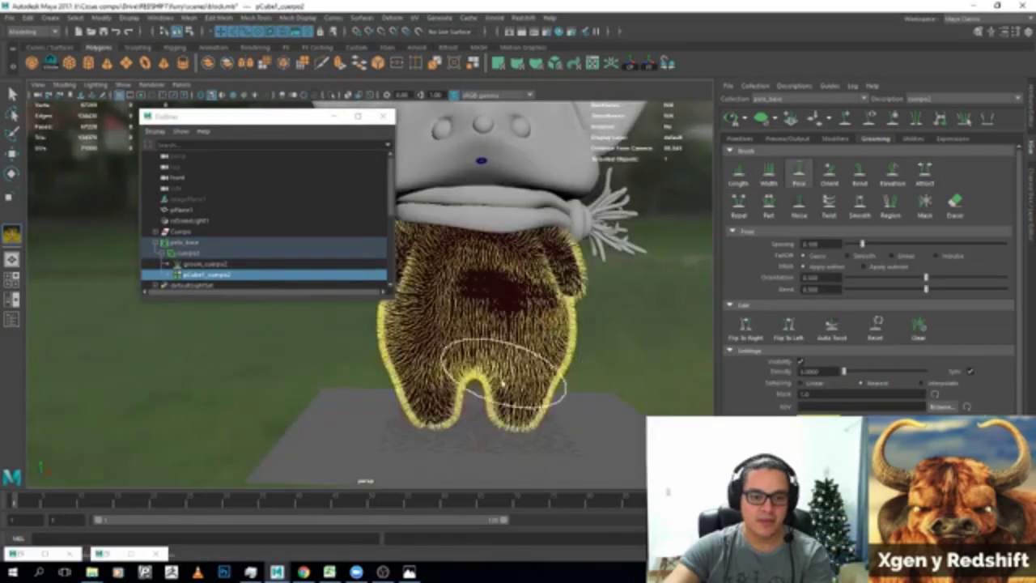
drag(578, 346, 404, 366)
scroll(404, 366, down, 2)
mouse_move(421, 324)
mouse_down()
mouse_move(454, 267)
mouse_move(624, 310)
mouse_up()
mouse_move(591, 259)
mouse_down()
mouse_move(497, 370)
mouse_move(599, 359)
mouse_move(509, 300)
mouse_move(451, 346)
mouse_move(427, 345)
mouse_move(627, 370)
mouse_up()
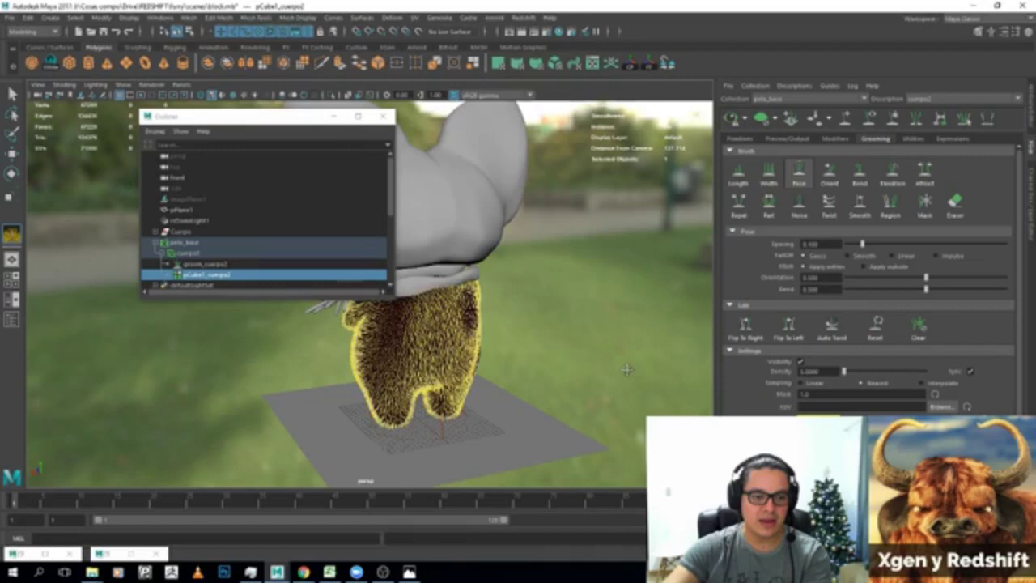
Lift the fur strands on the bull's back with the Elevation brush.
alt+right_drag(628, 370, 319, 407)
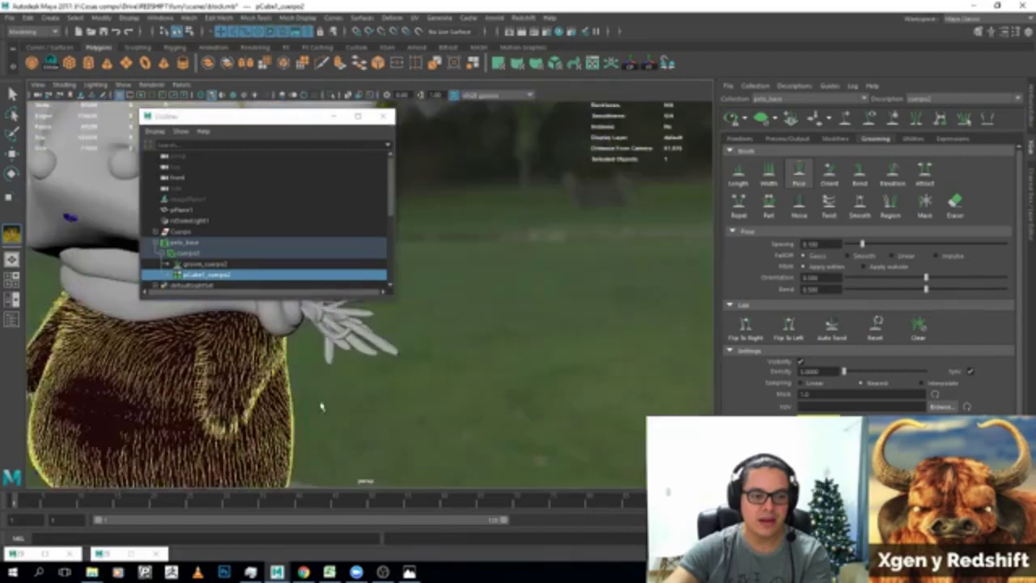
mouse_move(319, 407)
alt+mouse_down()
mouse_move(538, 355)
mouse_move(559, 340)
alt+mouse_up()
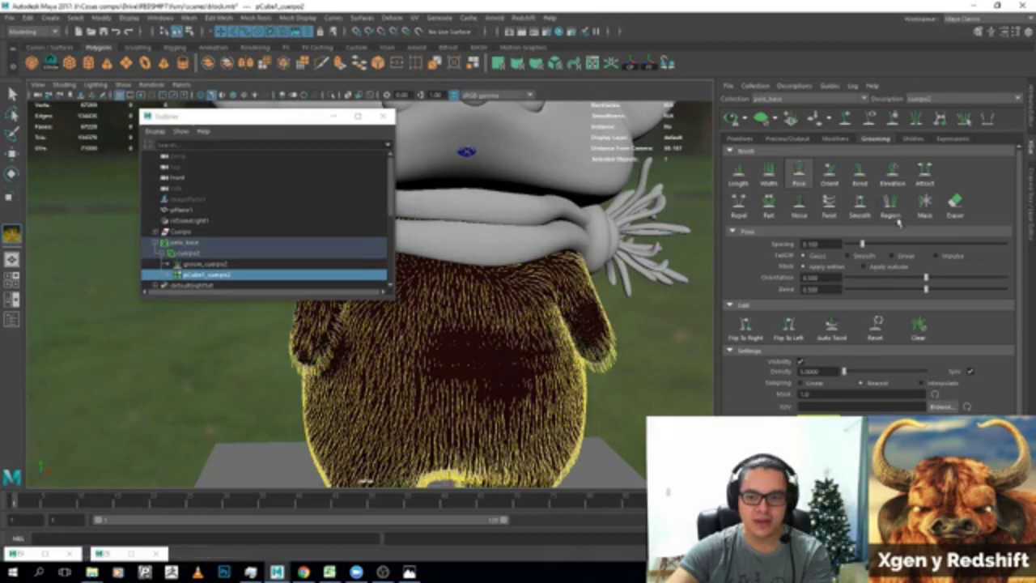
click(892, 170)
drag(466, 341, 498, 396)
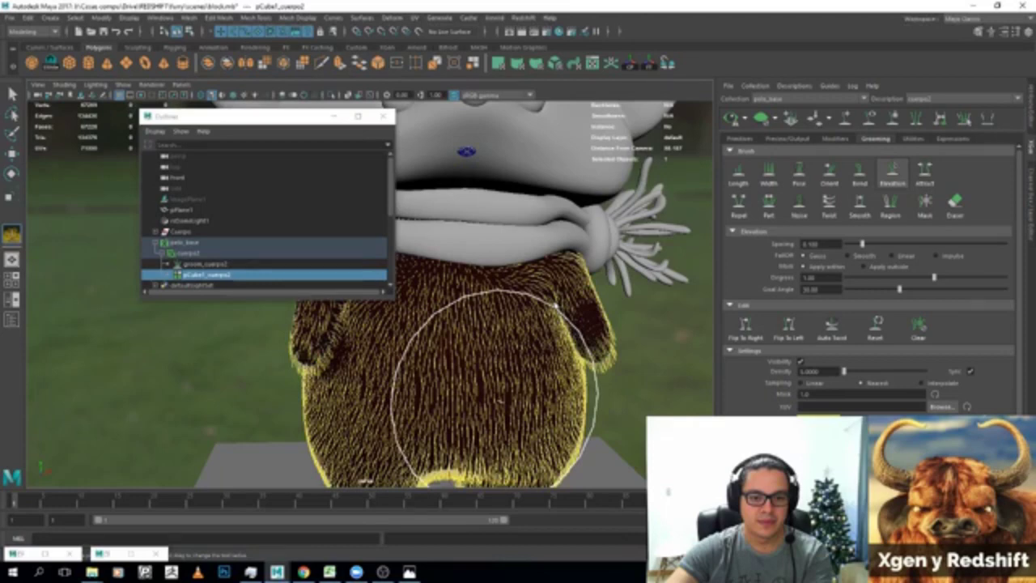
Raise the flattened dark fur patches on the back and between the legs with Elevation.
mouse_move(496, 388)
alt+mouse_down()
mouse_move(555, 235)
mouse_move(532, 289)
mouse_move(463, 347)
mouse_move(518, 324)
alt+mouse_up()
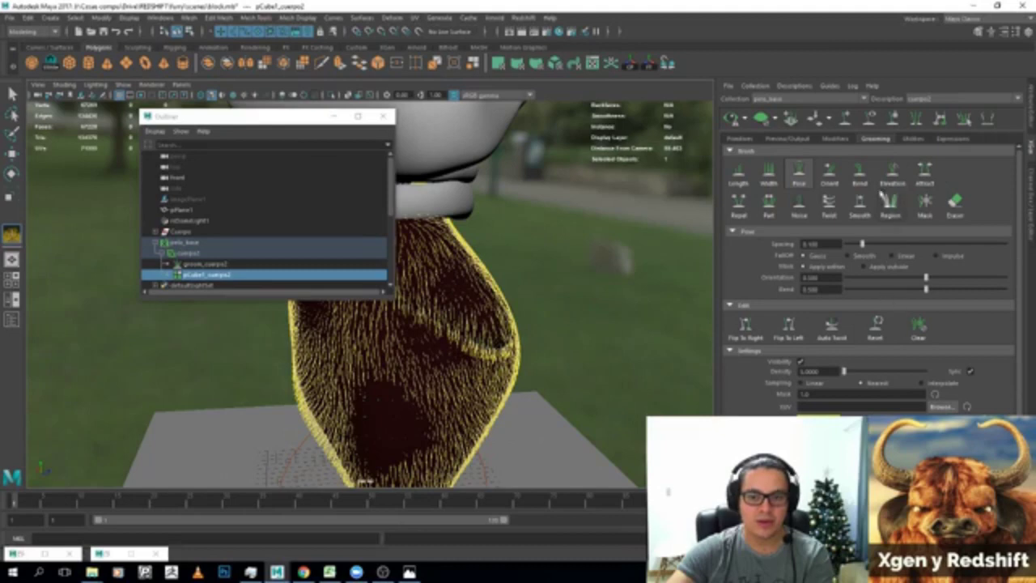
click(893, 172)
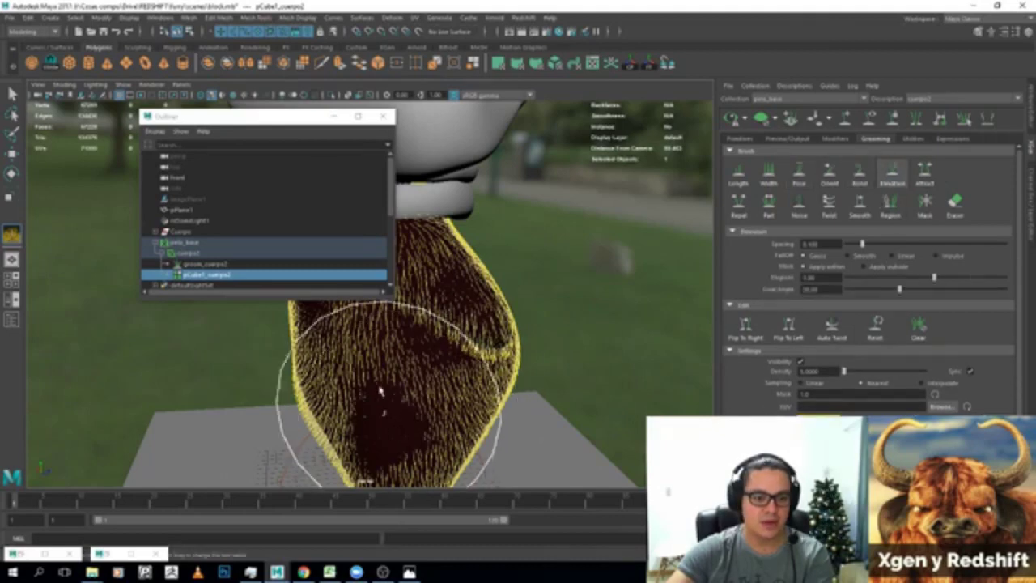
mouse_move(381, 391)
mouse_down()
mouse_move(381, 405)
mouse_move(399, 392)
mouse_up()
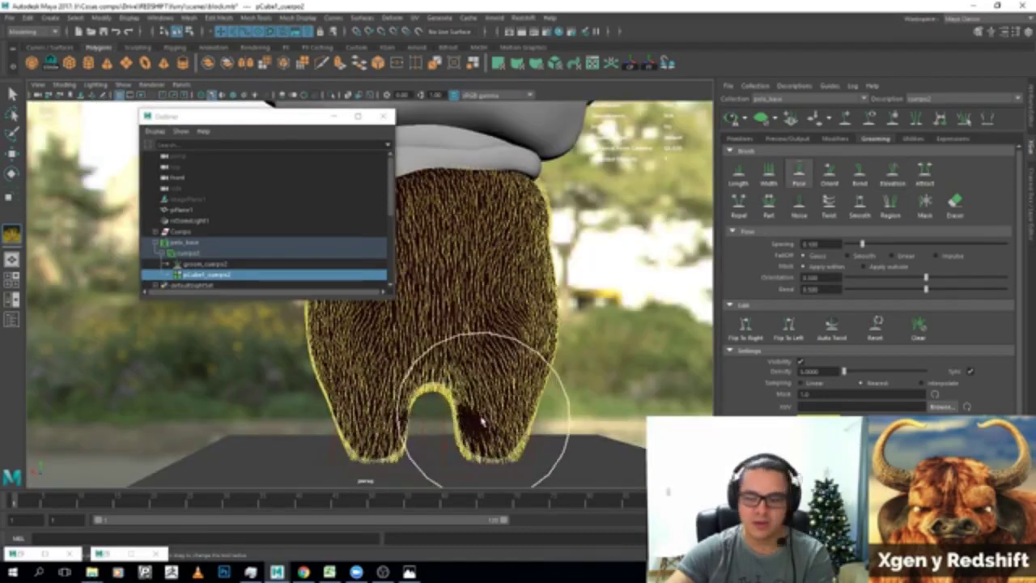
drag(486, 402, 473, 425)
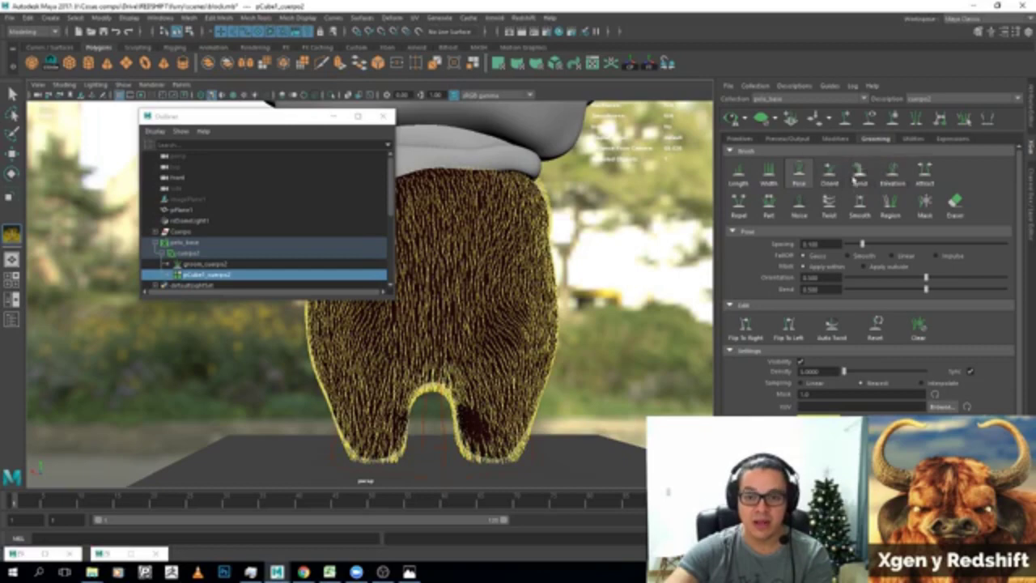
click(892, 172)
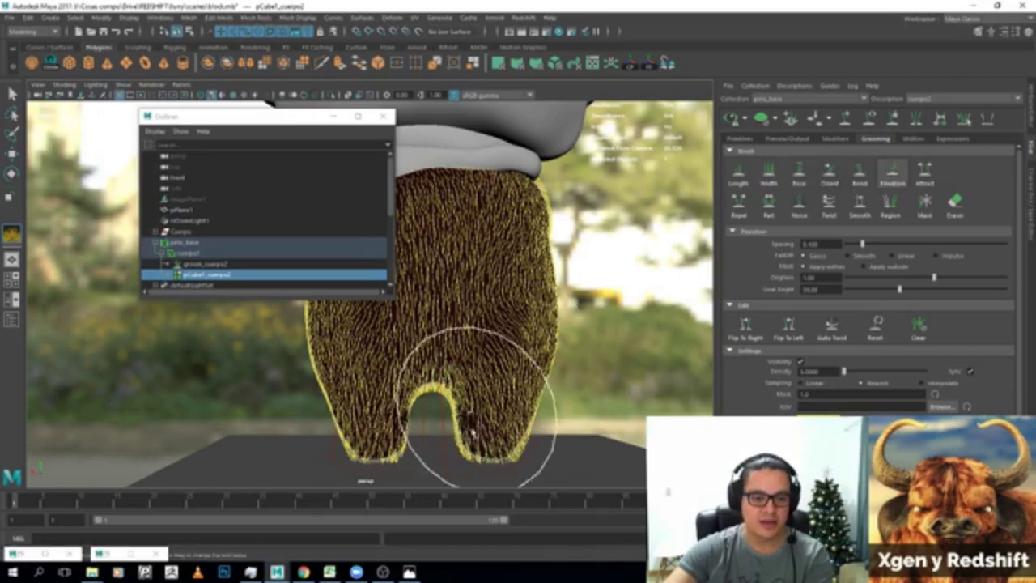
alt+drag(393, 427, 423, 399)
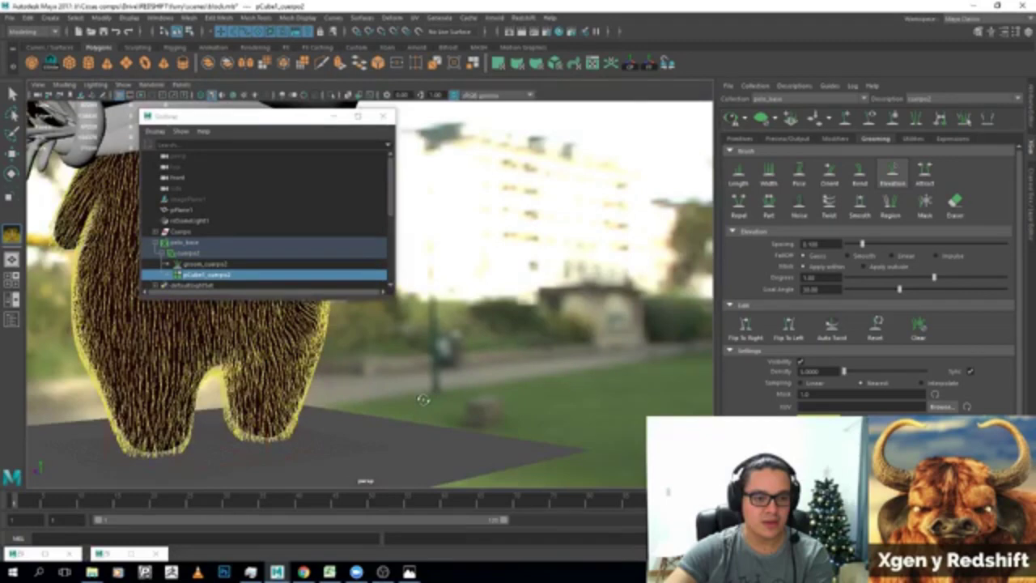
mouse_move(423, 399)
alt+mouse_down()
mouse_move(525, 351)
mouse_move(306, 388)
mouse_move(455, 387)
alt+mouse_up()
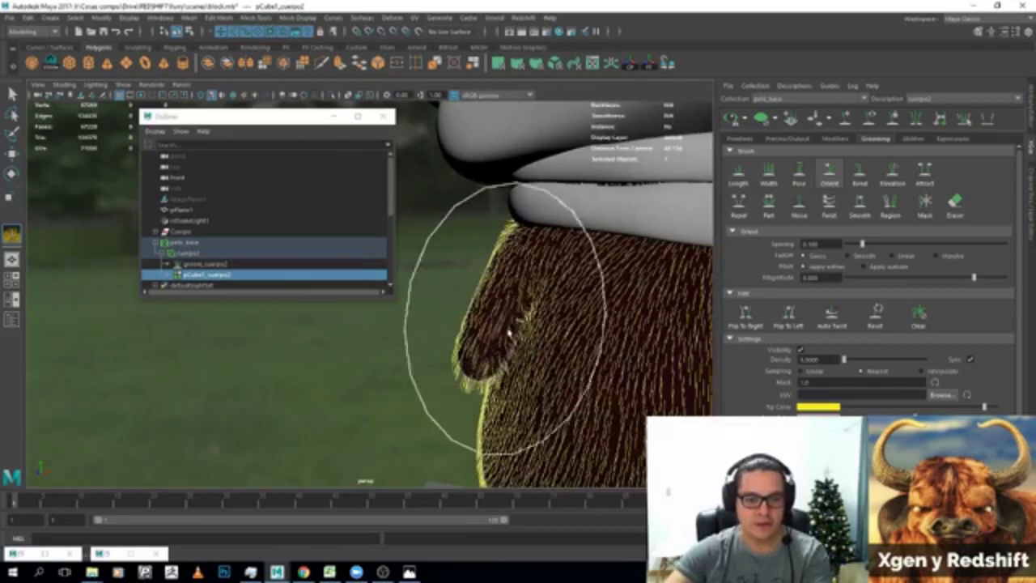
Lower the Orient brush magnitude to 0.259 and comb the fur across the lower back.
mouse_move(497, 346)
alt+mouse_down()
mouse_move(454, 371)
mouse_move(550, 364)
alt+mouse_up()
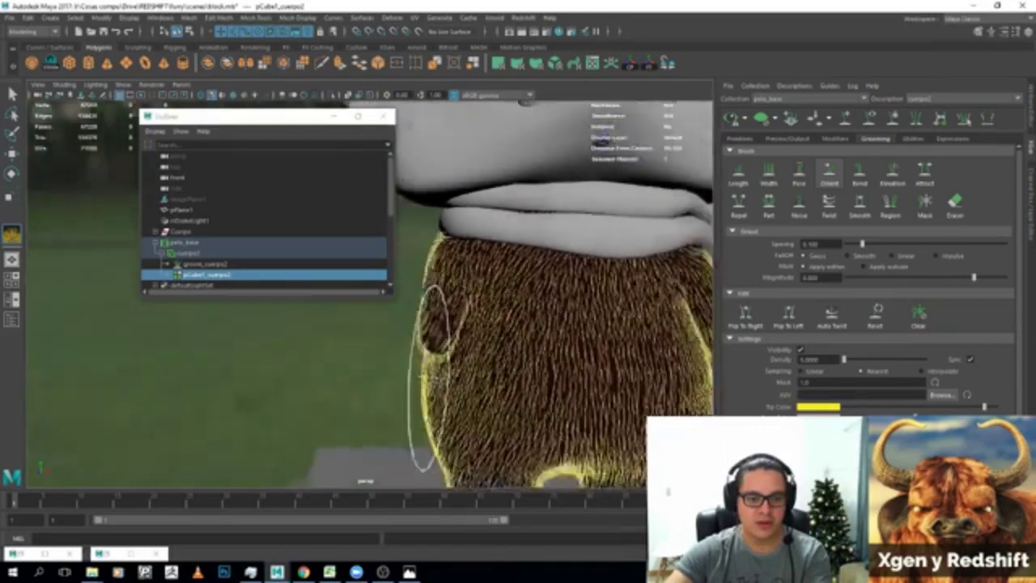
click(892, 170)
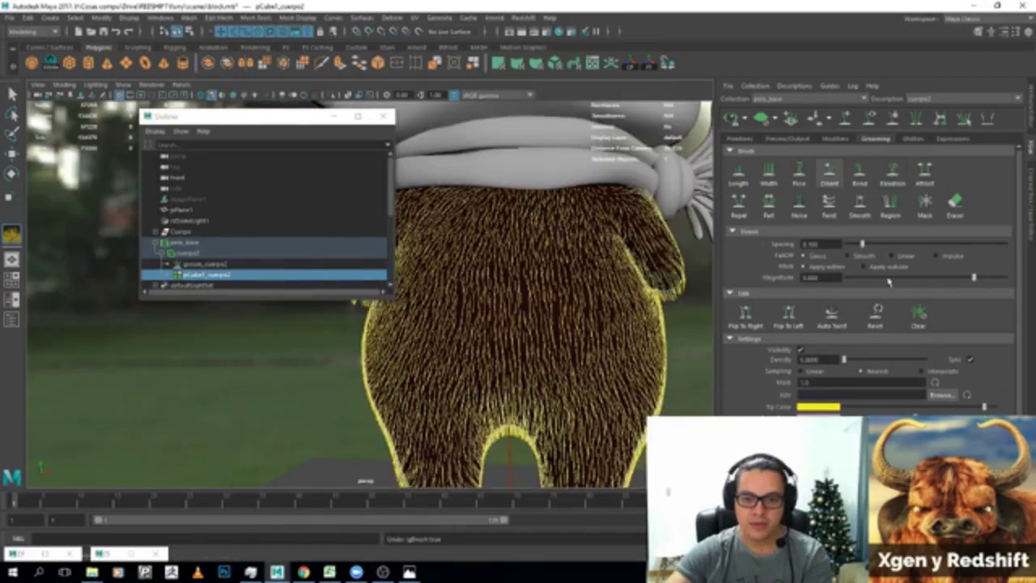
click(888, 278)
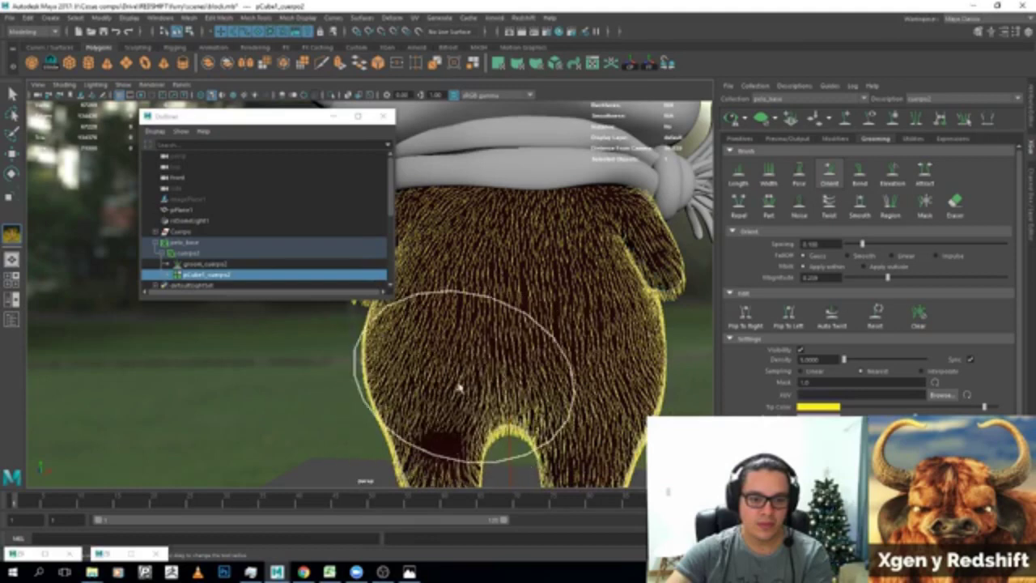
mouse_move(459, 389)
mouse_down()
mouse_move(483, 377)
mouse_move(472, 358)
mouse_move(434, 365)
mouse_move(528, 283)
mouse_move(569, 294)
mouse_move(574, 283)
mouse_move(559, 267)
mouse_move(581, 288)
mouse_up()
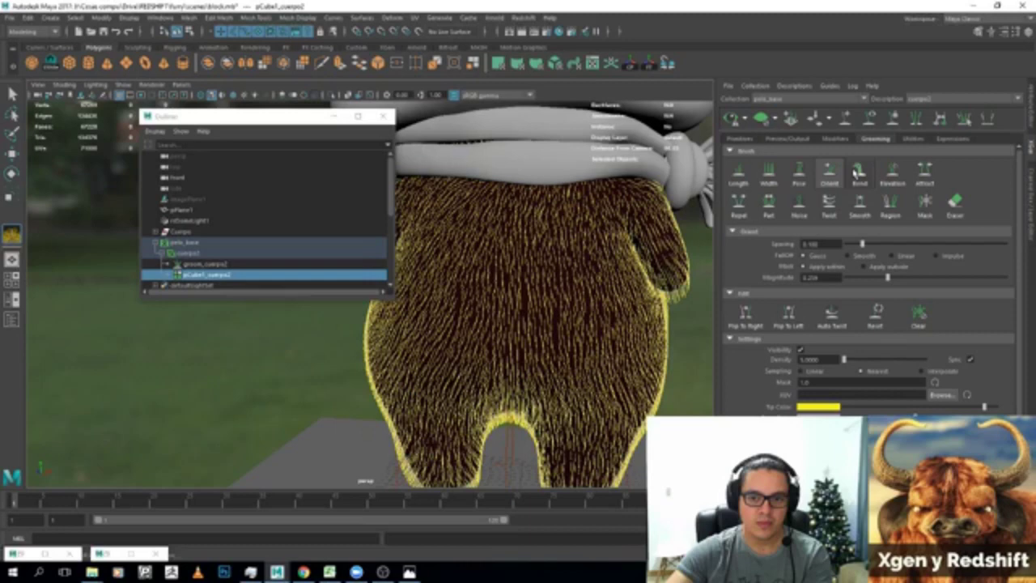
Groom the fur around the bull's lower legs and rear into a swirling pattern.
click(858, 172)
mouse_move(470, 324)
alt+mouse_down()
mouse_move(537, 359)
mouse_move(430, 375)
alt+mouse_up()
scroll(437, 373, up, 3)
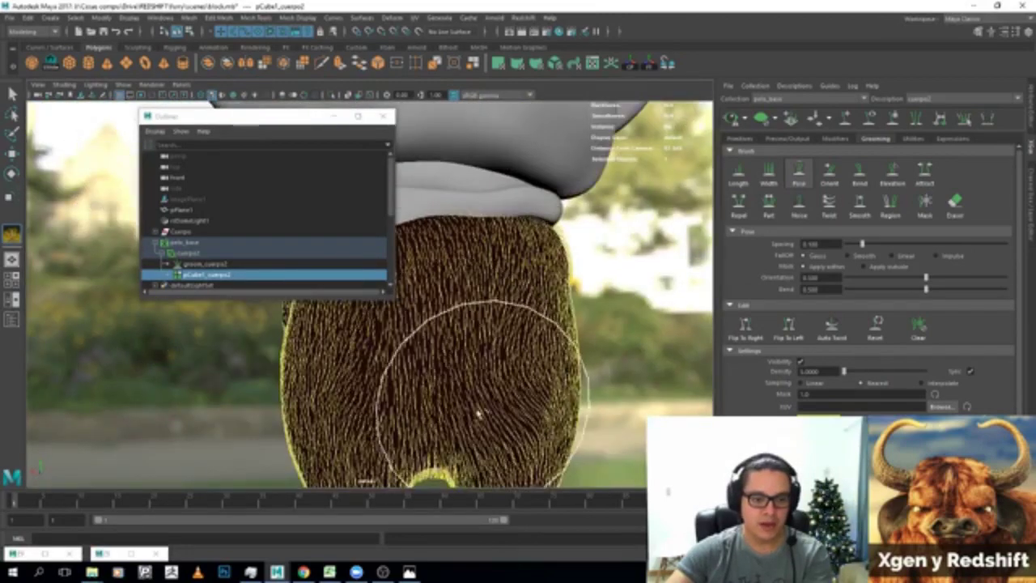
mouse_move(475, 410)
alt+mouse_down()
mouse_move(459, 362)
mouse_move(369, 385)
alt+mouse_up()
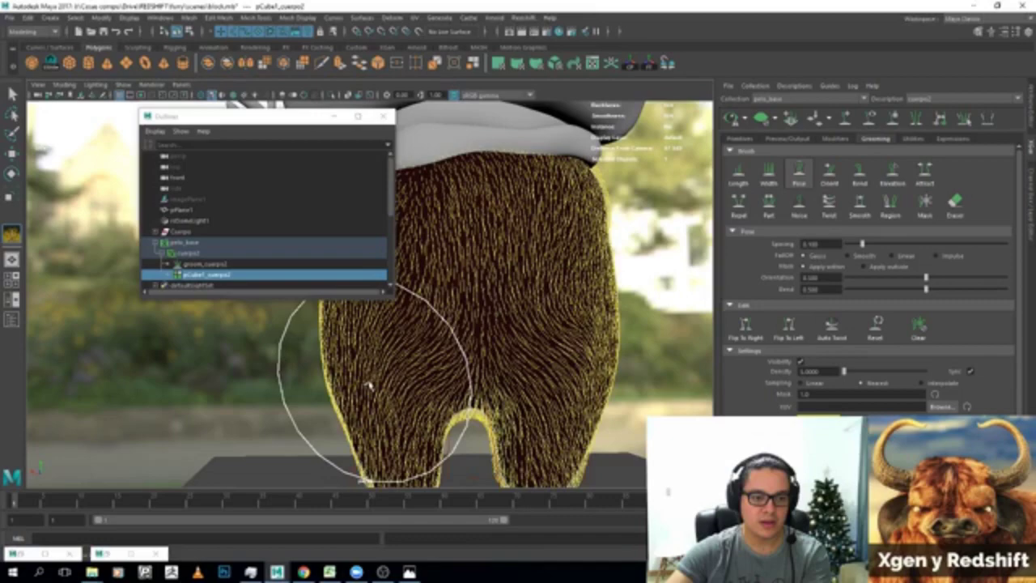
mouse_move(368, 386)
alt+mouse_down()
mouse_move(556, 243)
mouse_move(548, 342)
mouse_move(446, 342)
mouse_move(546, 362)
mouse_move(486, 348)
alt+mouse_up()
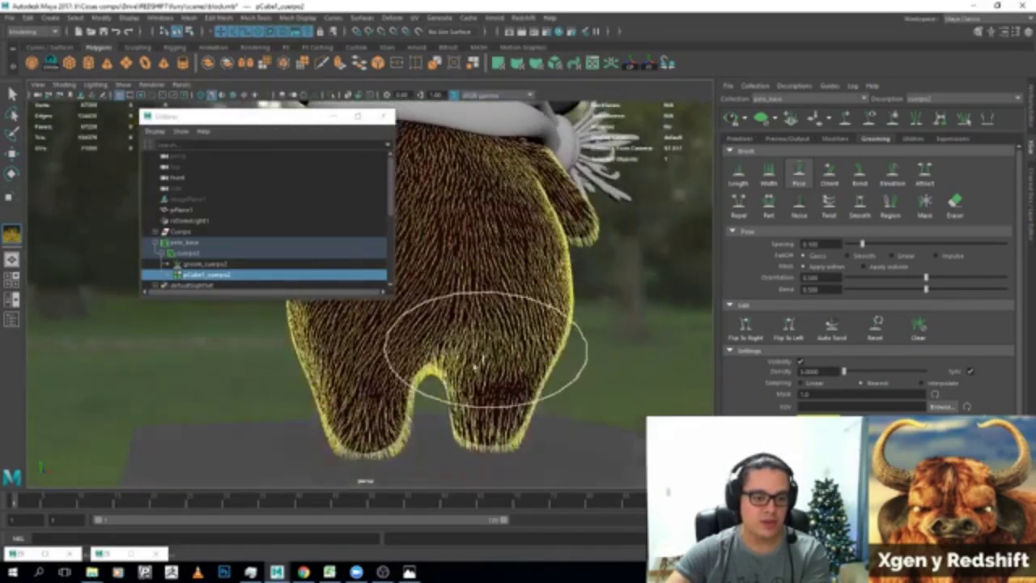
mouse_move(349, 381)
alt+mouse_down()
mouse_move(458, 413)
mouse_move(512, 412)
alt+mouse_up()
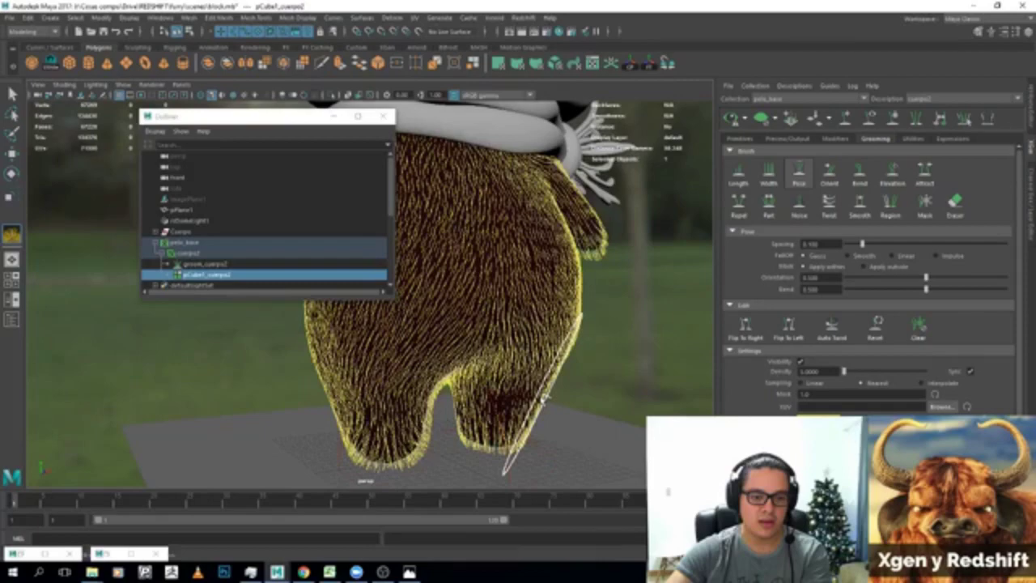
scroll(479, 294, up, 3)
mouse_move(478, 294)
alt+mouse_down()
mouse_move(527, 329)
mouse_move(493, 335)
mouse_move(579, 338)
mouse_move(590, 381)
mouse_move(532, 370)
mouse_move(348, 370)
mouse_move(404, 355)
alt+mouse_up()
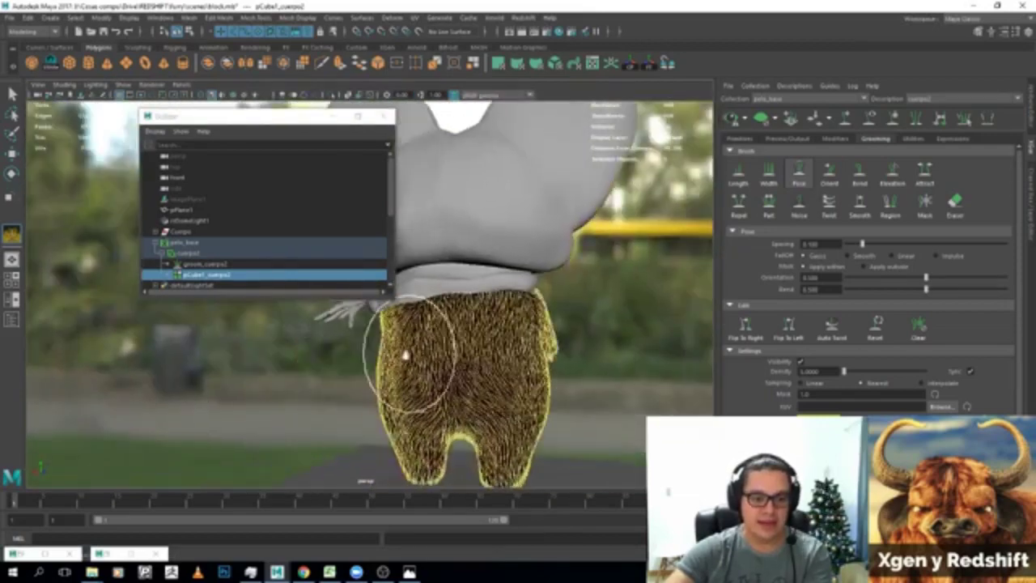
scroll(405, 355, up, 3)
mouse_move(492, 324)
alt+mouse_down()
mouse_move(493, 384)
mouse_move(527, 358)
mouse_move(537, 369)
mouse_move(486, 363)
mouse_move(488, 382)
alt+mouse_up()
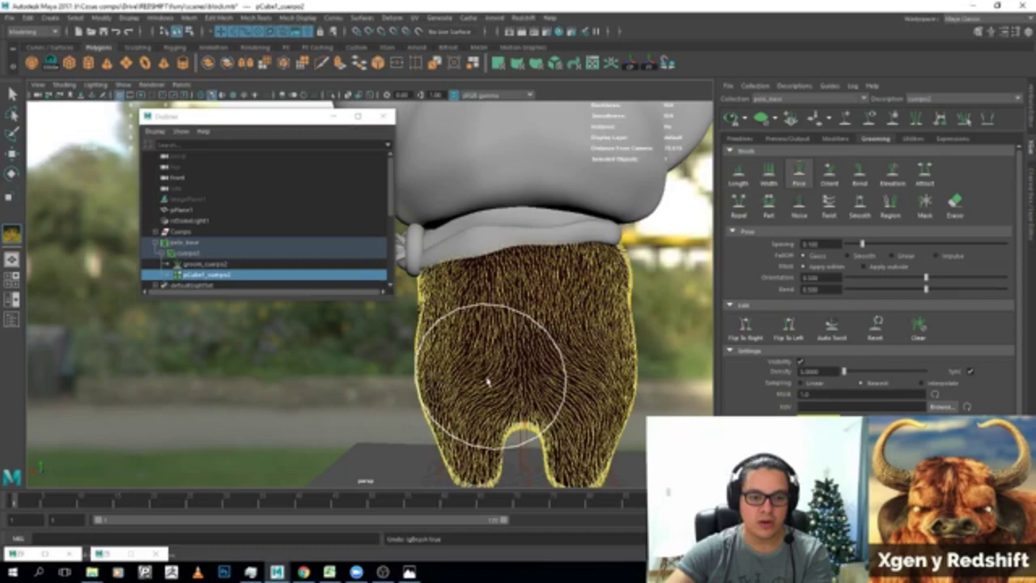
Pose the fur along the character's sides and back.
alt+drag(488, 381, 530, 261)
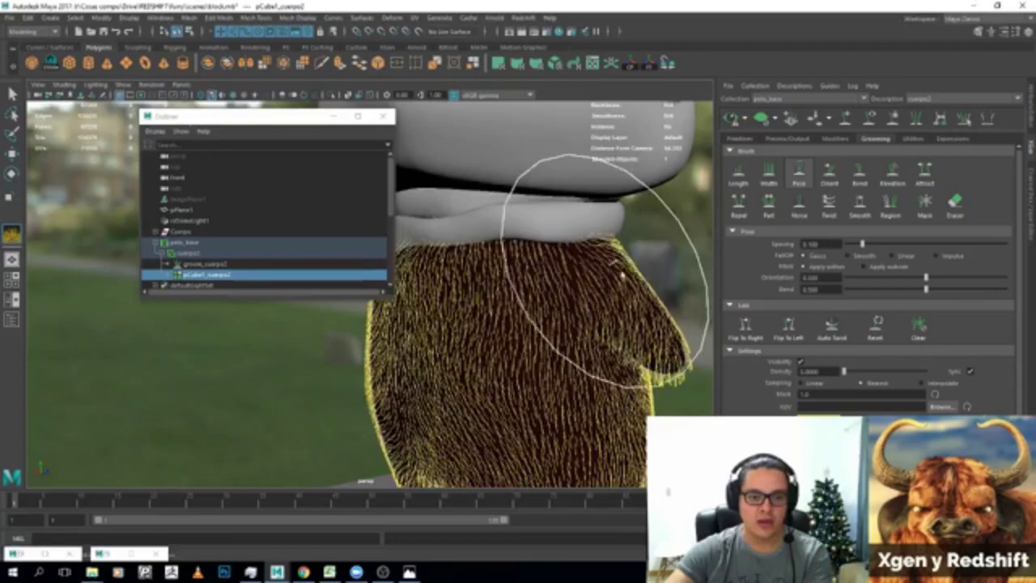
alt+drag(590, 219, 498, 279)
mouse_move(550, 340)
alt+mouse_down()
mouse_move(543, 324)
mouse_move(449, 374)
mouse_move(514, 350)
alt+mouse_up()
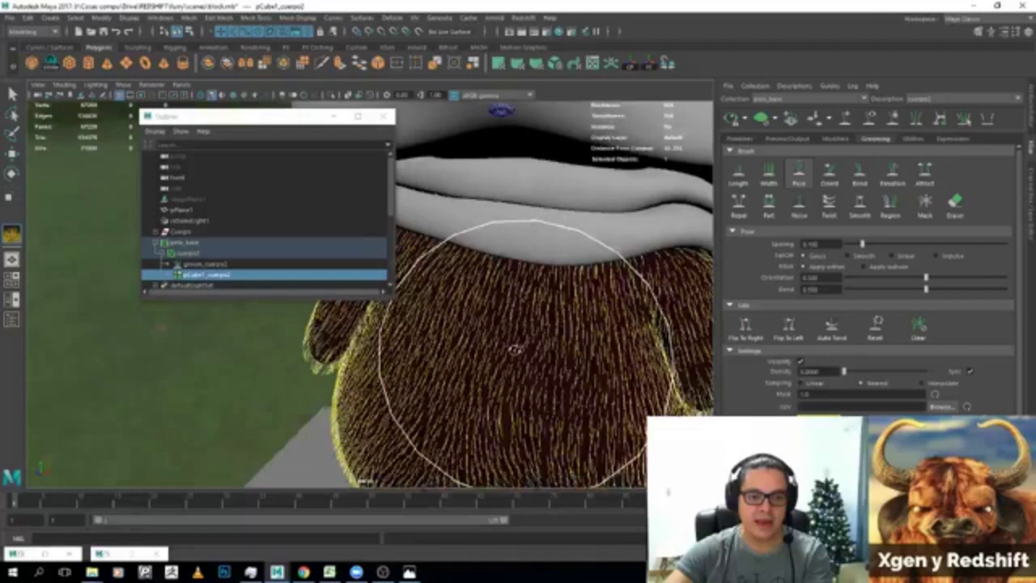
alt+drag(515, 350, 440, 254)
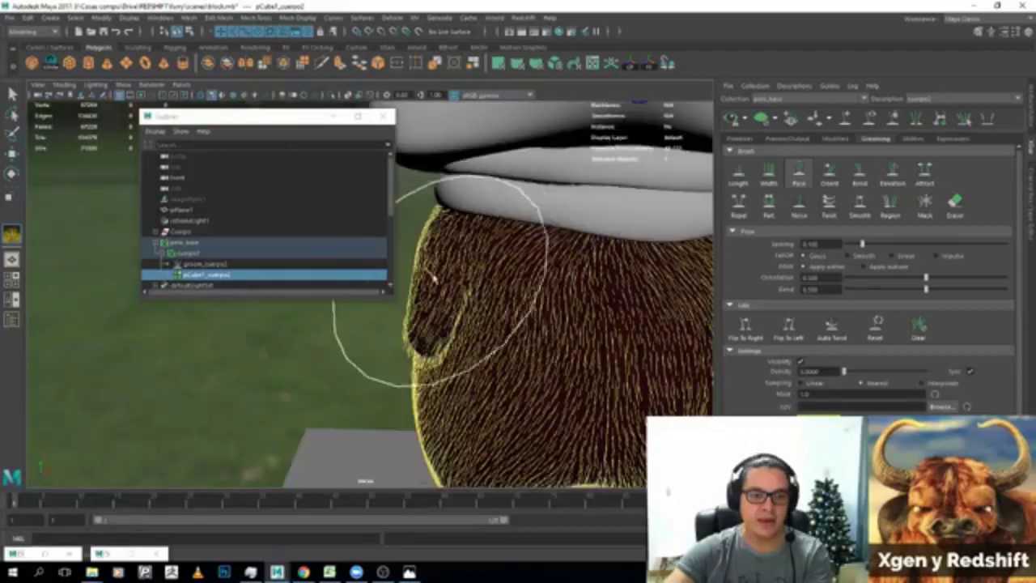
alt+drag(509, 243, 430, 243)
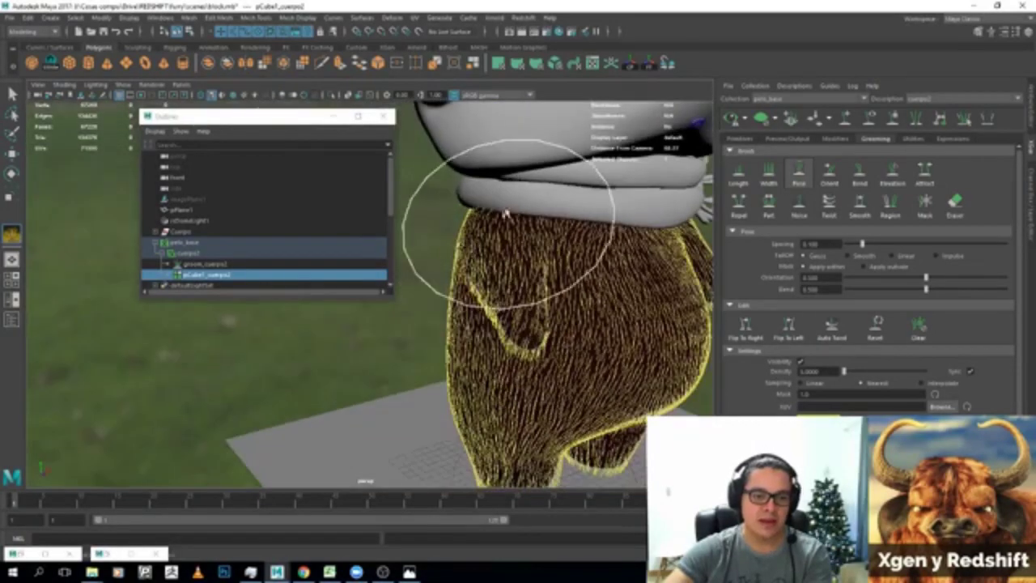
mouse_move(509, 254)
alt+mouse_down()
mouse_move(556, 278)
mouse_move(534, 275)
mouse_move(475, 324)
mouse_move(449, 318)
mouse_move(463, 301)
mouse_move(507, 307)
alt+mouse_up()
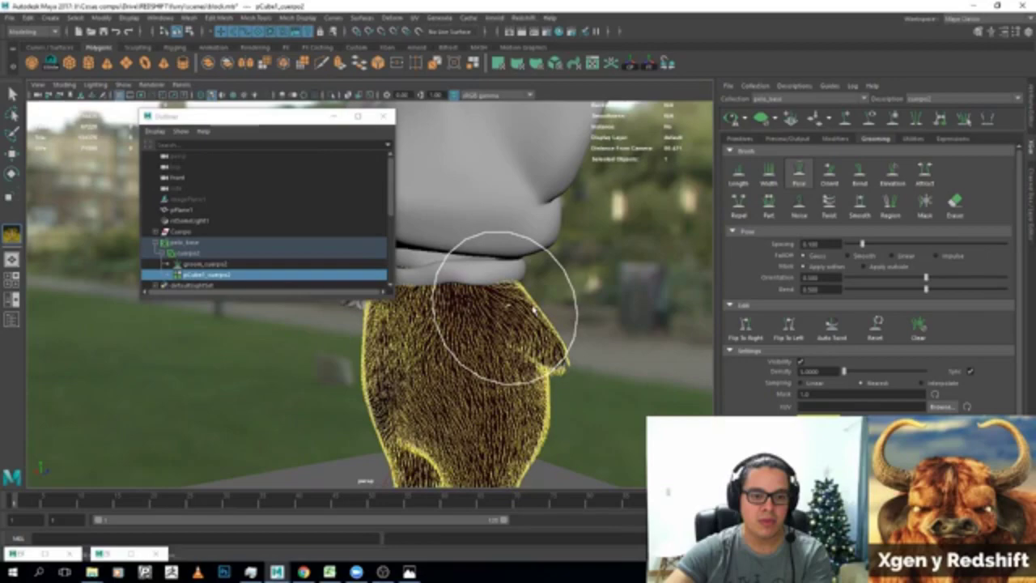
Reshape the fur on the lower legs so the rear groom flows down both legs.
scroll(536, 309, up, 2)
scroll(509, 370, up, 2)
scroll(508, 370, up, 2)
scroll(478, 377, up, 2)
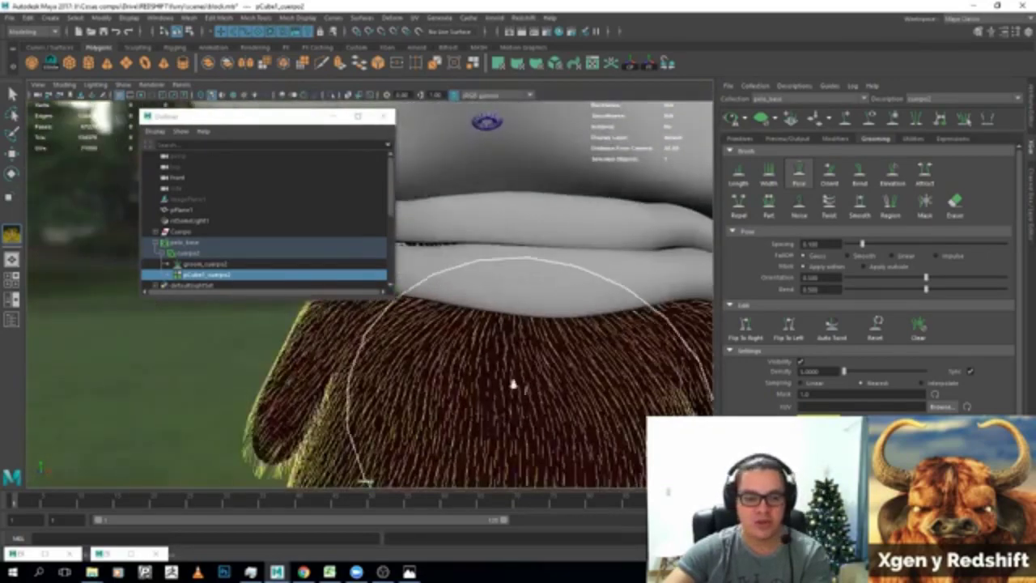
scroll(502, 356, down, 3)
scroll(493, 363, up, 1)
alt+drag(493, 363, 480, 348)
scroll(480, 348, up, 2)
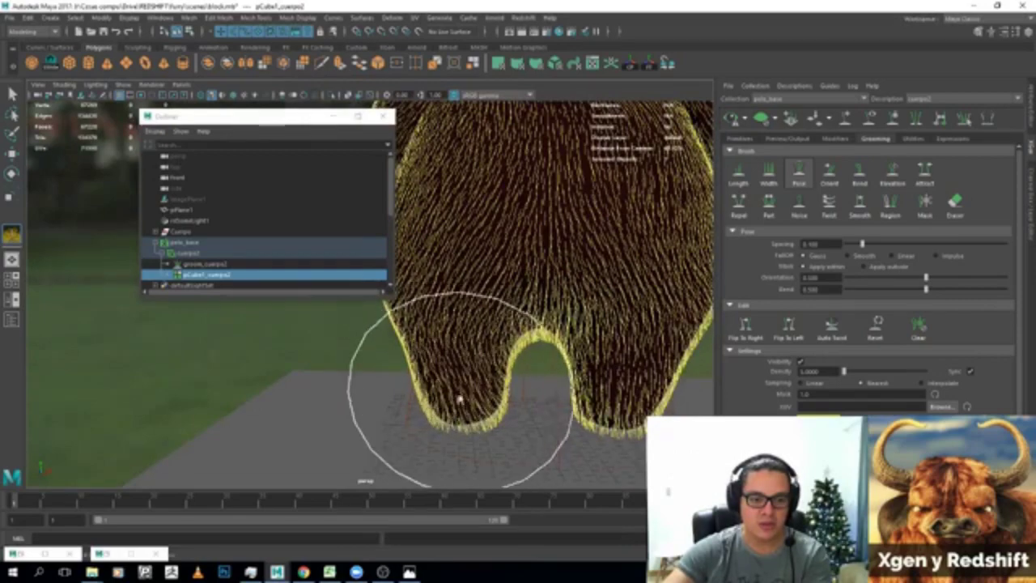
alt+drag(459, 399, 556, 313)
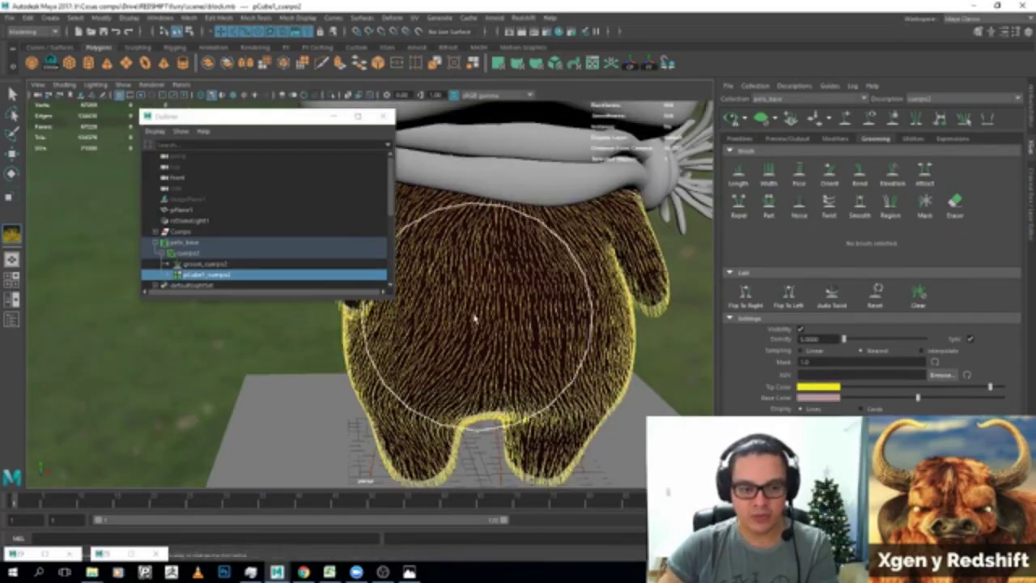
Use the Length brush on the rear fur between and above both legs.
scroll(518, 315, up, 3)
scroll(591, 300, up, 3)
alt+drag(618, 283, 623, 242)
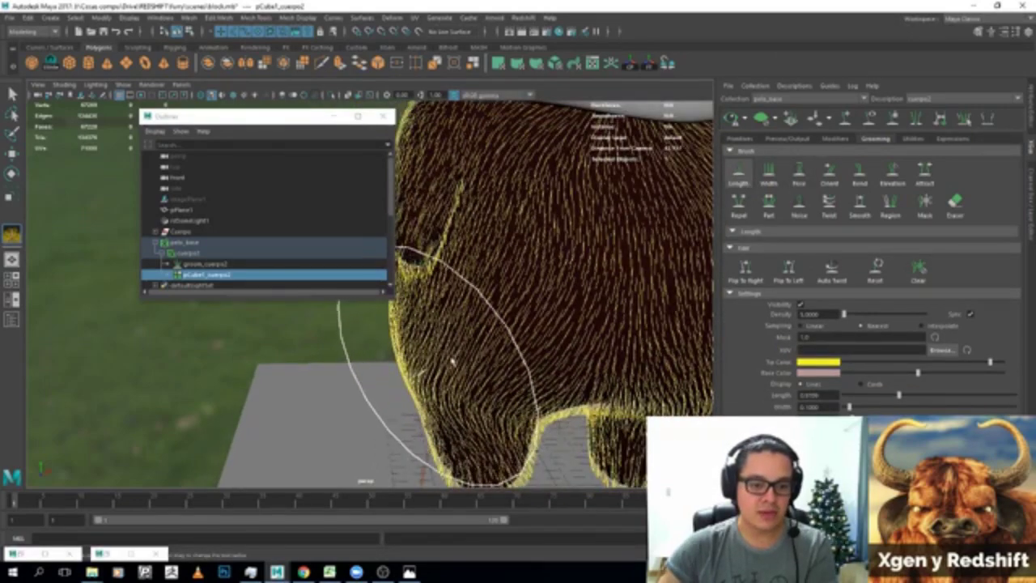
alt+drag(429, 351, 483, 295)
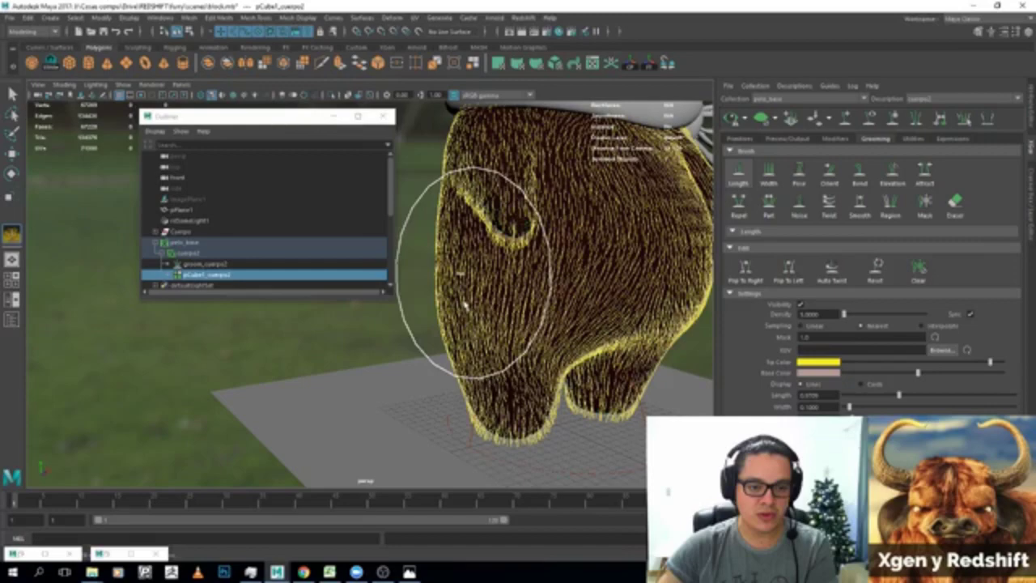
mouse_move(466, 304)
alt+mouse_down()
mouse_move(462, 273)
mouse_move(497, 335)
mouse_move(478, 324)
mouse_move(575, 328)
mouse_move(443, 395)
alt+mouse_up()
scroll(551, 342, up, 3)
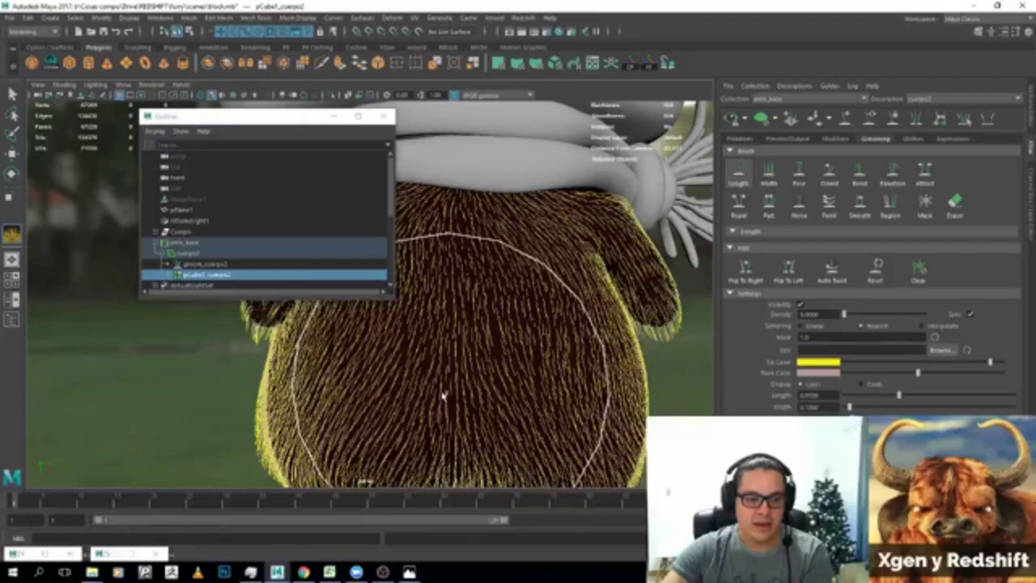
alt+drag(444, 395, 601, 348)
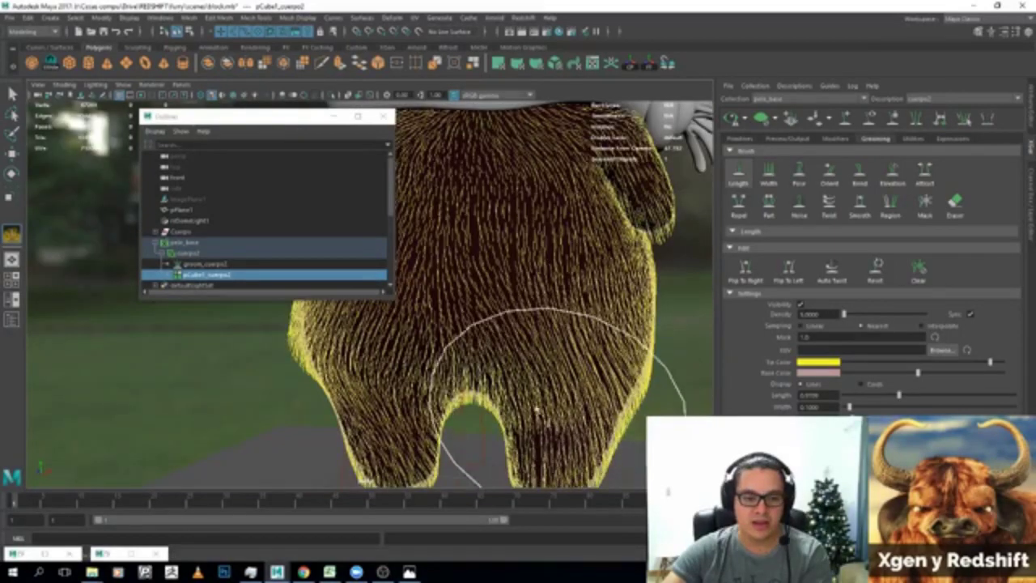
mouse_move(537, 408)
alt+mouse_down()
mouse_move(530, 381)
mouse_move(466, 382)
mouse_move(605, 308)
mouse_move(578, 312)
mouse_move(567, 340)
mouse_move(557, 322)
mouse_move(446, 354)
alt+mouse_up()
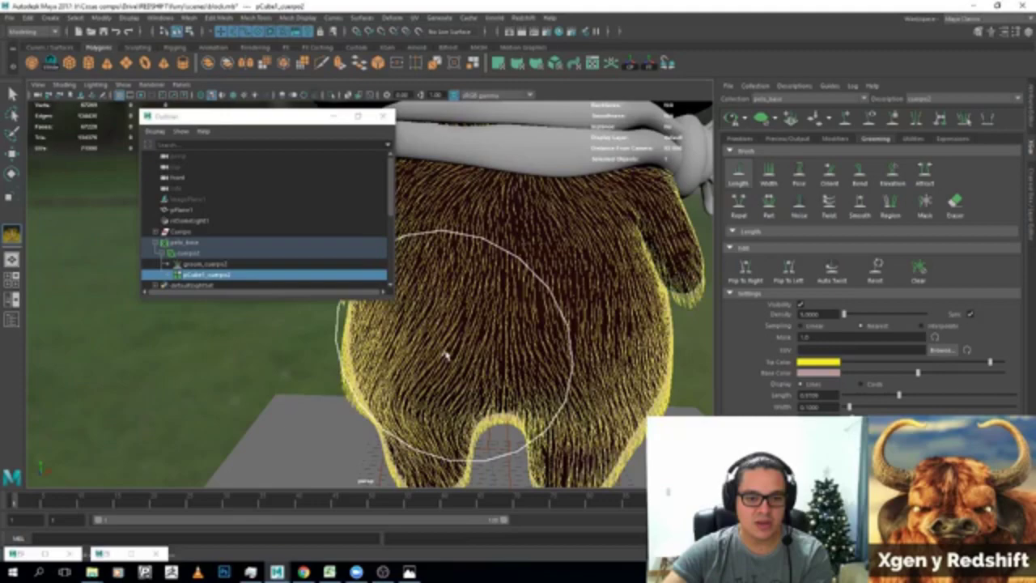
alt+drag(446, 354, 532, 300)
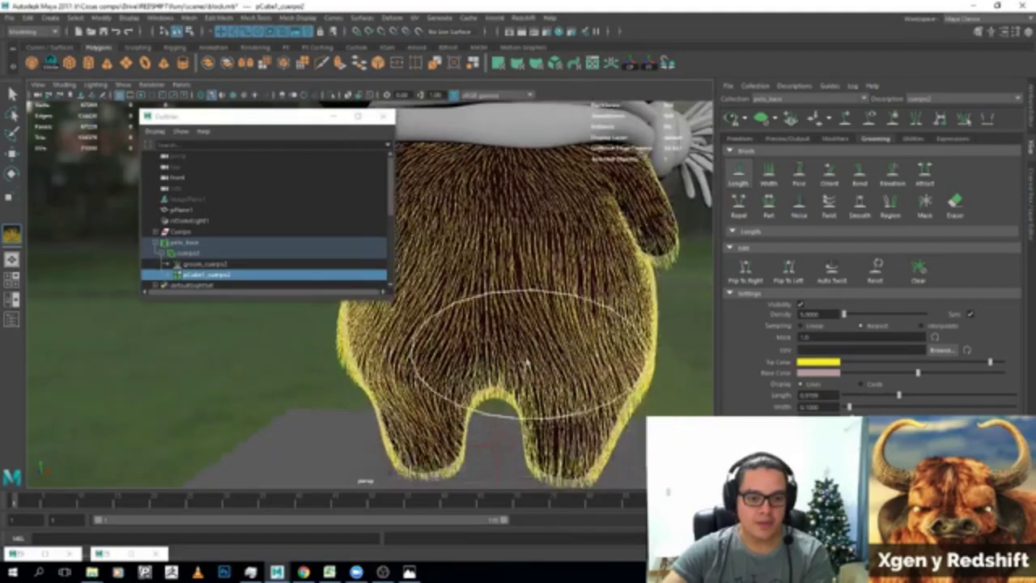
Bend the fur strands on the model's side with the Bend brush.
click(860, 172)
mouse_move(637, 330)
alt+mouse_down()
mouse_move(609, 318)
mouse_move(623, 298)
alt+mouse_up()
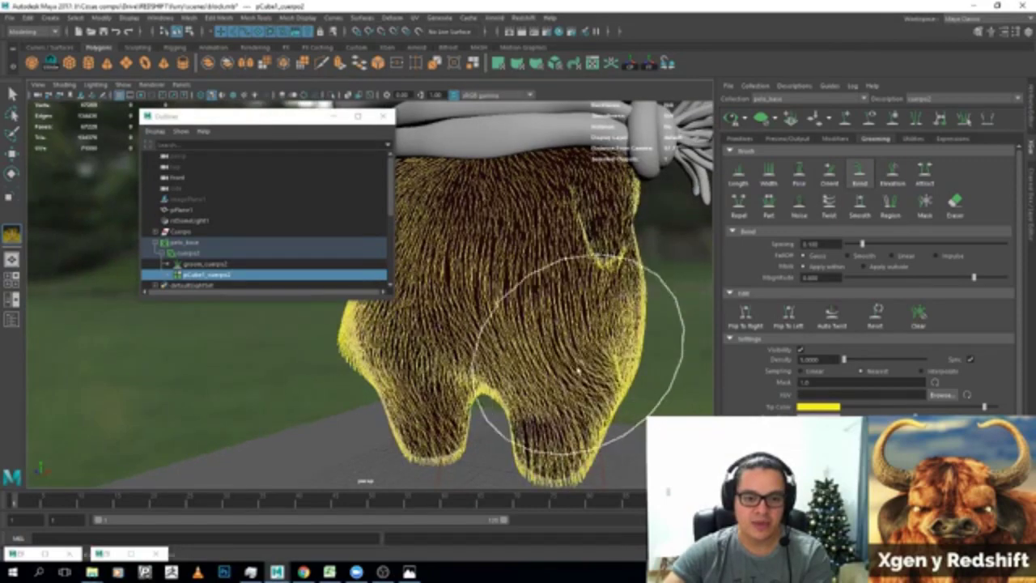
mouse_move(639, 316)
alt+mouse_down()
mouse_move(595, 315)
mouse_move(549, 336)
alt+mouse_up()
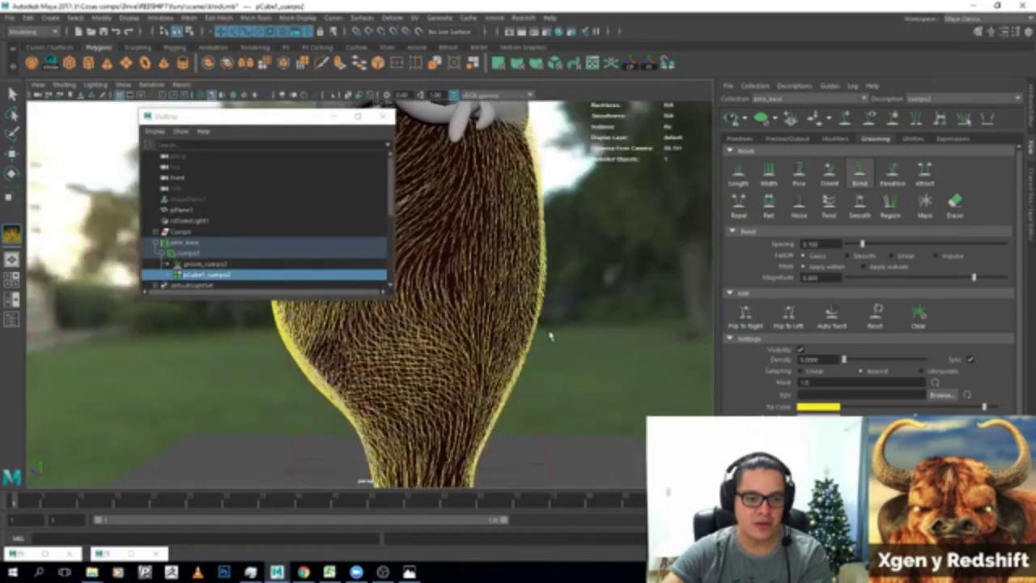
mouse_move(549, 336)
alt+mouse_down()
mouse_move(531, 335)
mouse_move(603, 324)
alt+mouse_up()
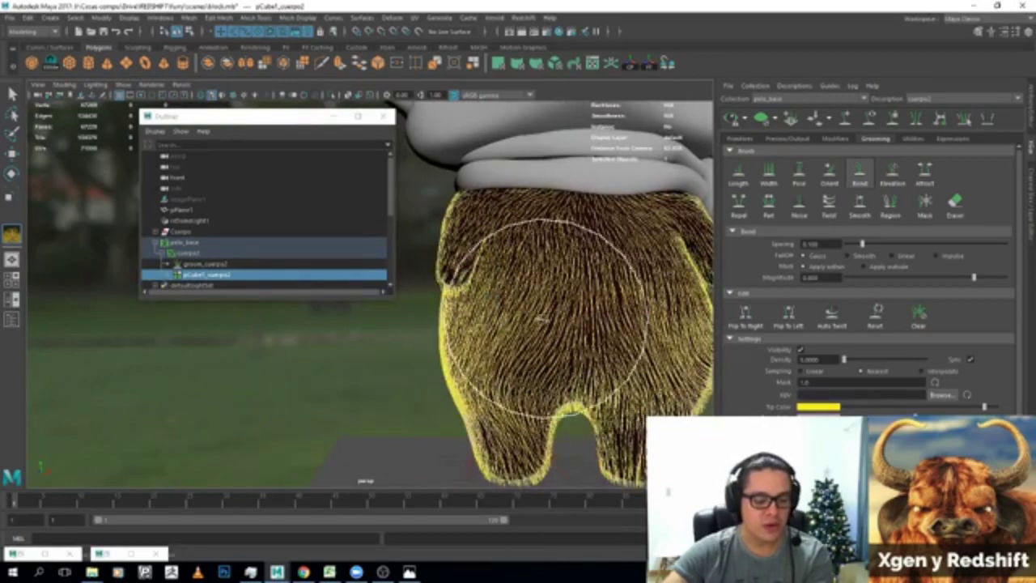
mouse_move(532, 305)
alt+mouse_down()
mouse_move(520, 324)
mouse_move(428, 324)
mouse_move(404, 340)
mouse_move(489, 299)
alt+mouse_up()
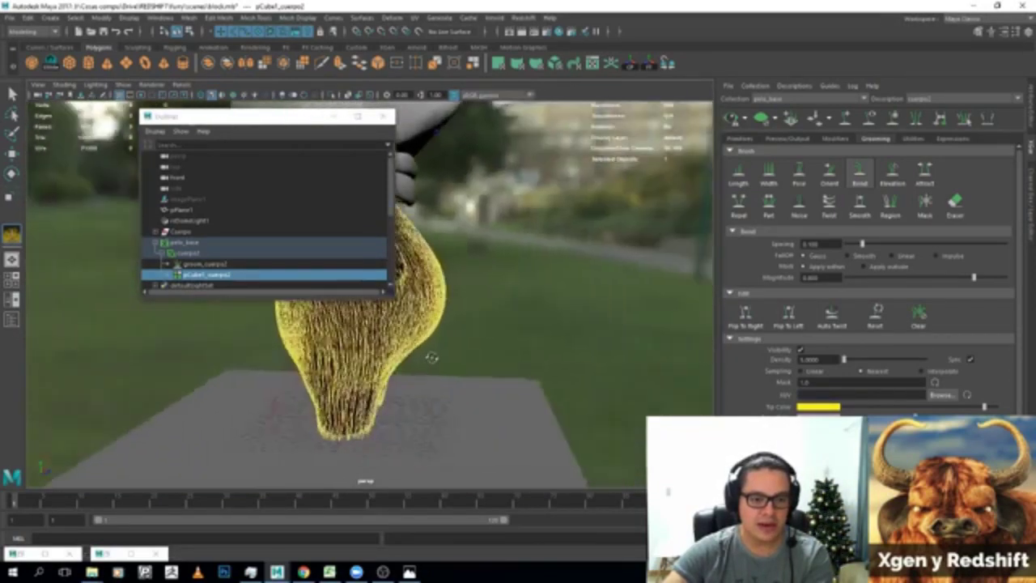
mouse_move(489, 299)
alt+right_down()
mouse_move(543, 335)
mouse_move(640, 308)
alt+right_up()
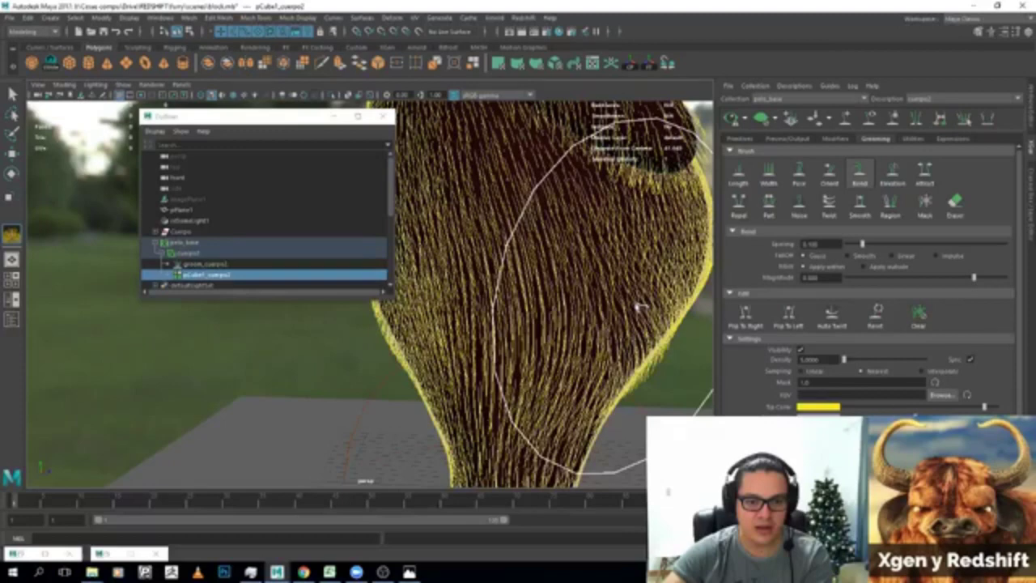
Re-comb the side fur and pose it into dark swirls.
alt+drag(640, 308, 527, 342)
alt+right_drag(518, 343, 506, 332)
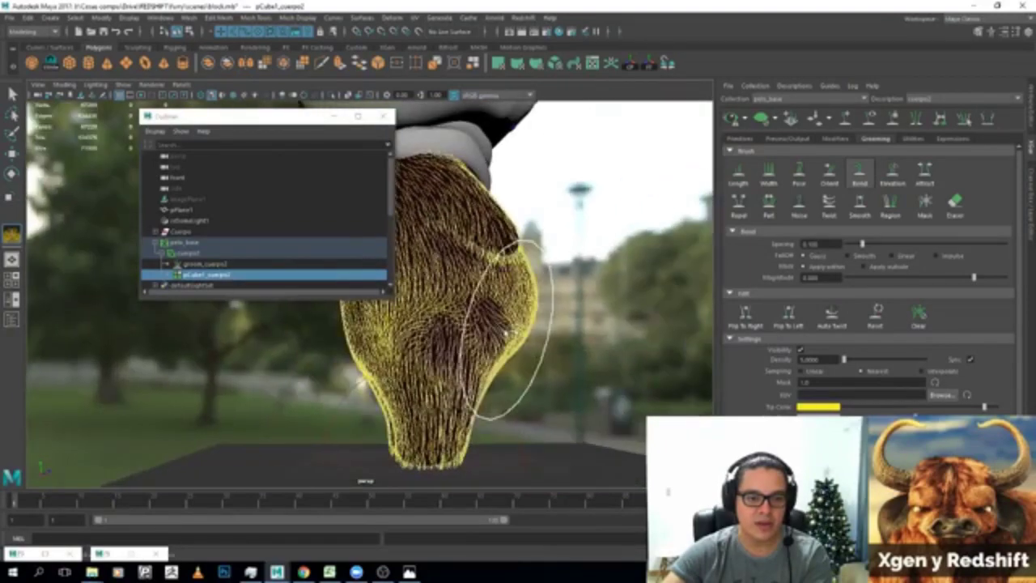
drag(506, 332, 381, 323)
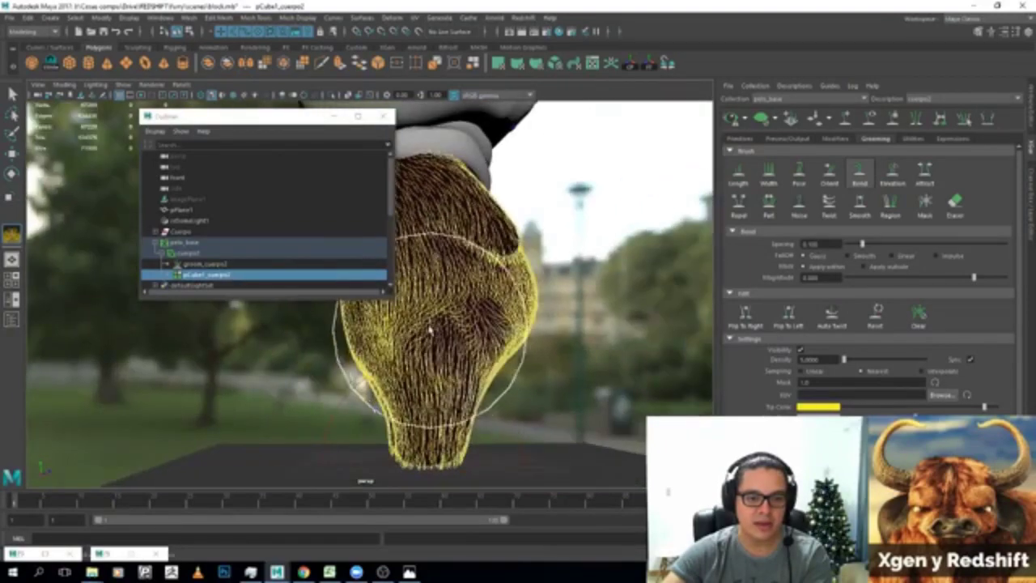
click(799, 172)
mouse_move(370, 364)
mouse_down()
mouse_move(370, 375)
mouse_move(405, 347)
mouse_move(510, 308)
mouse_move(409, 344)
mouse_move(464, 342)
mouse_up()
Lift the fur on the back and legs with Elevation to reduce flattened dark patches.
click(892, 172)
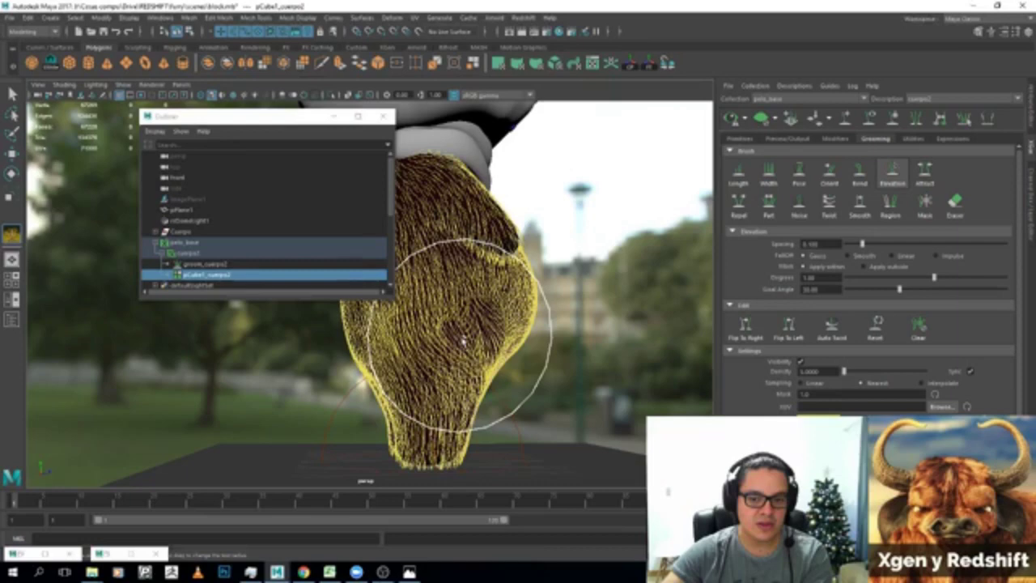
mouse_move(463, 342)
alt+mouse_down()
mouse_move(473, 261)
mouse_move(474, 293)
mouse_move(513, 287)
alt+mouse_up()
alt+drag(592, 288, 521, 231)
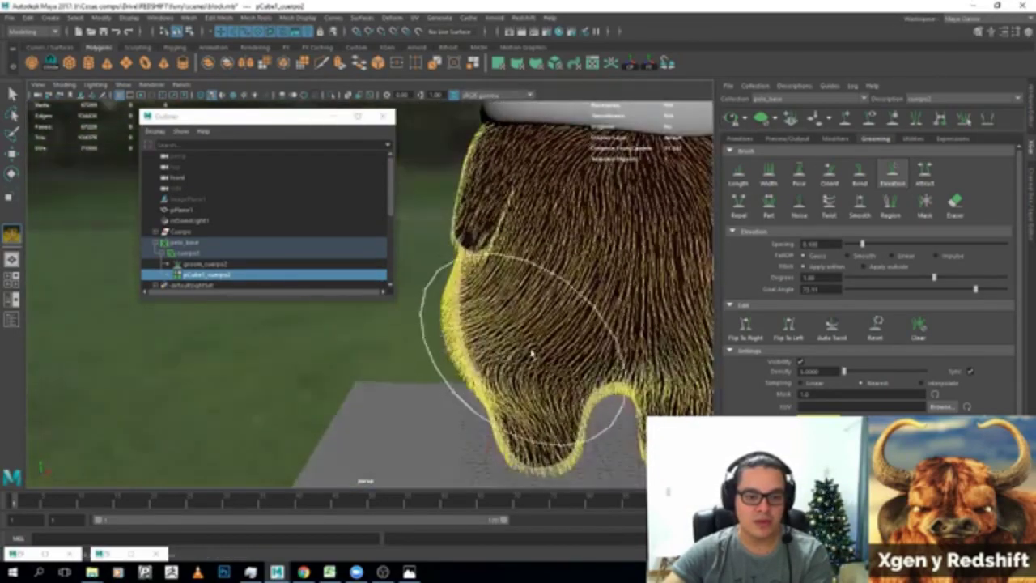
mouse_move(518, 347)
alt+mouse_down()
mouse_move(435, 329)
mouse_move(540, 318)
mouse_move(537, 259)
mouse_move(498, 296)
mouse_move(551, 323)
mouse_move(490, 277)
alt+mouse_up()
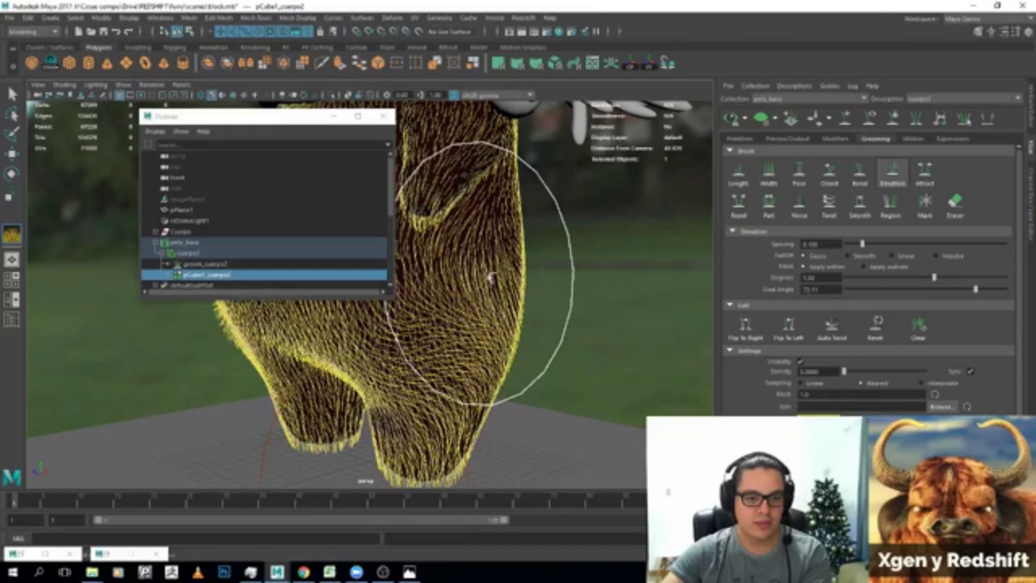
alt+drag(490, 277, 446, 340)
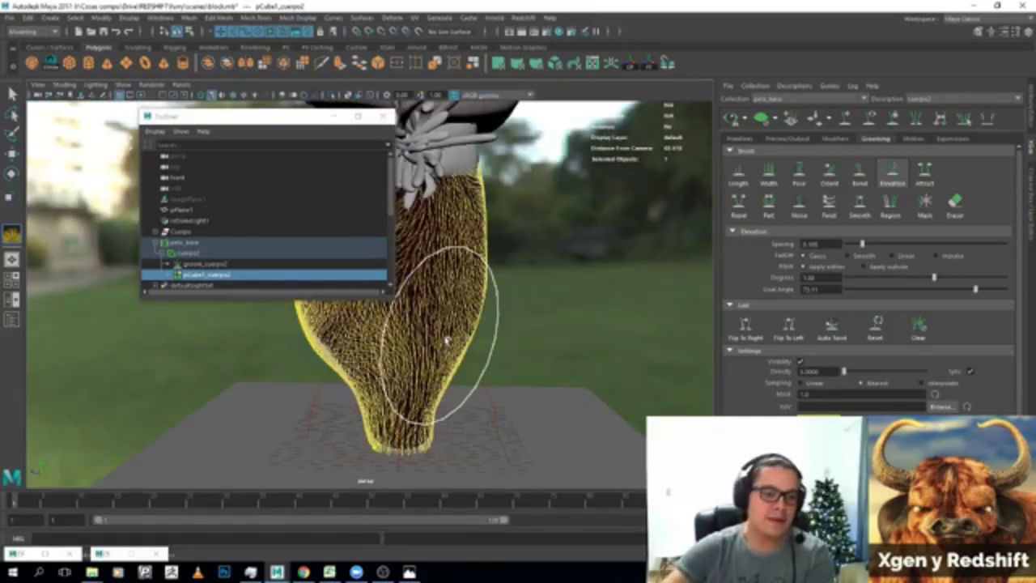
mouse_move(437, 312)
alt+mouse_down()
mouse_move(555, 300)
mouse_move(543, 312)
mouse_move(567, 357)
mouse_move(612, 370)
mouse_move(535, 366)
mouse_move(582, 371)
alt+mouse_up()
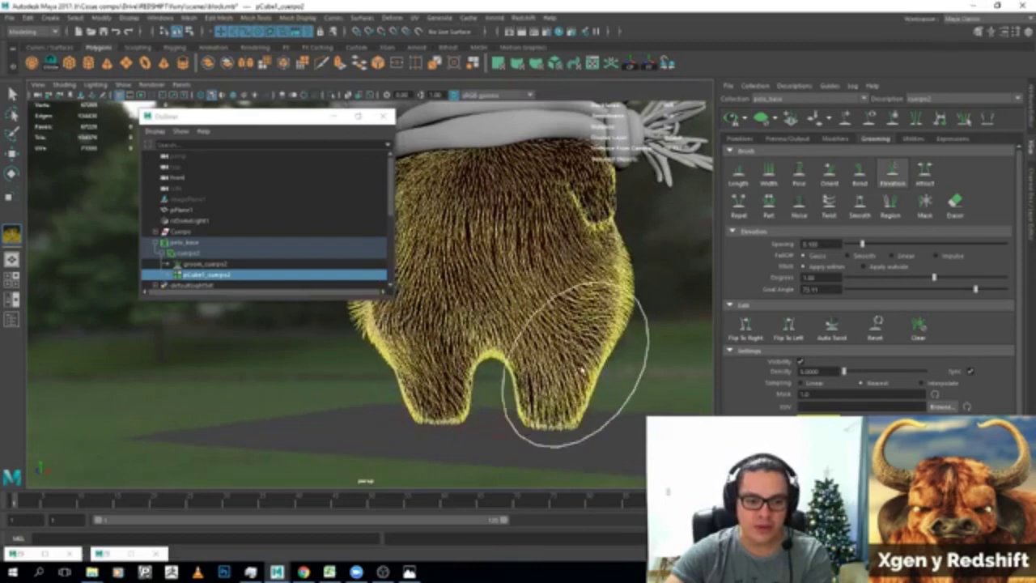
mouse_move(505, 343)
alt+mouse_down()
mouse_move(416, 365)
mouse_move(486, 340)
mouse_move(508, 364)
alt+mouse_up()
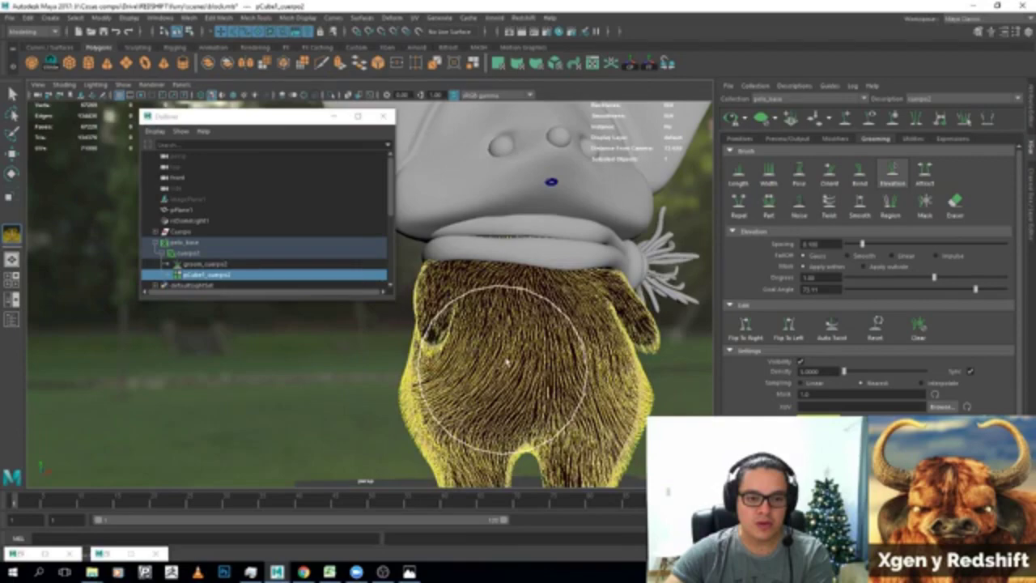
mouse_move(506, 362)
alt+mouse_down()
mouse_move(543, 336)
mouse_move(451, 382)
alt+mouse_up()
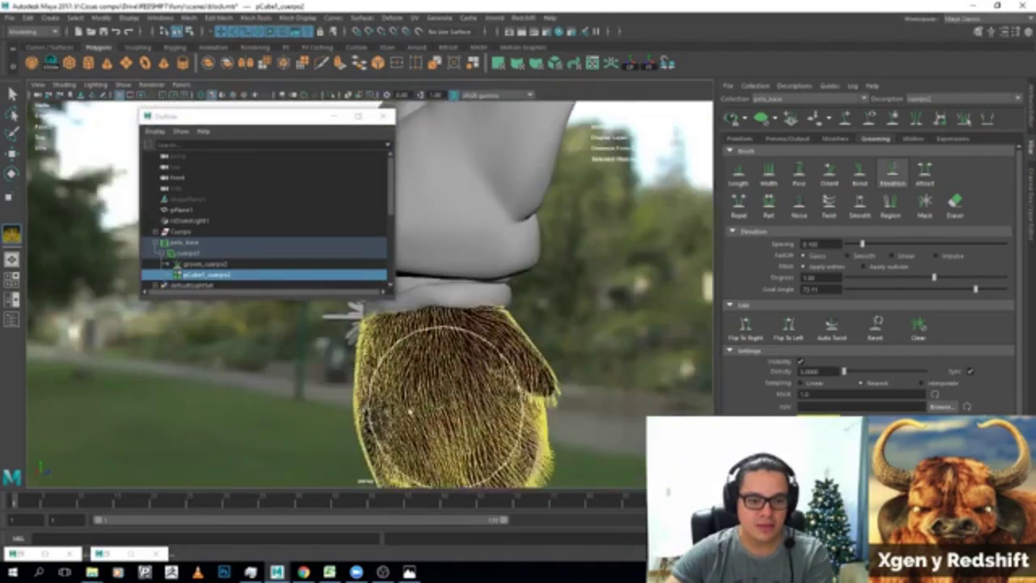
alt+drag(410, 413, 364, 393)
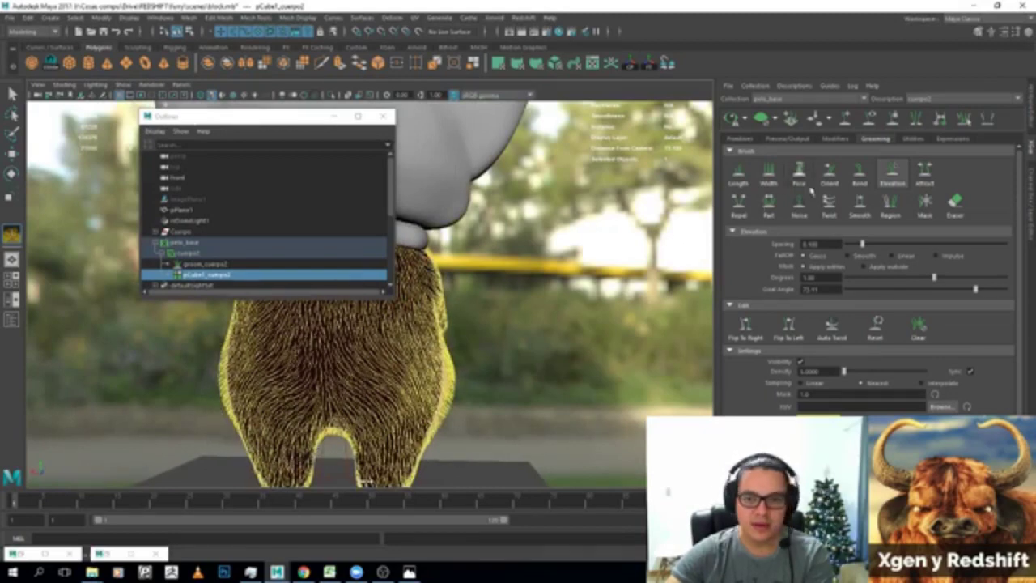
Bend the fur strands on the lower back with the Bend brush.
click(860, 170)
mouse_move(567, 340)
alt+mouse_down()
mouse_move(425, 392)
mouse_move(374, 397)
alt+mouse_up()
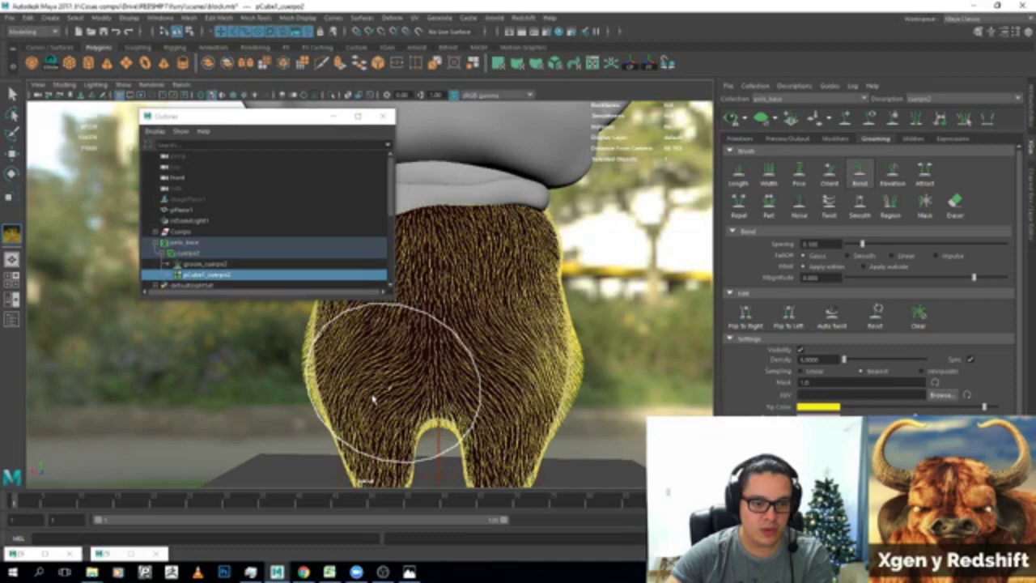
alt+drag(373, 398, 453, 397)
Comb the lower fur to lie vertically with the Orient brush, then reselect Elevation.
click(829, 170)
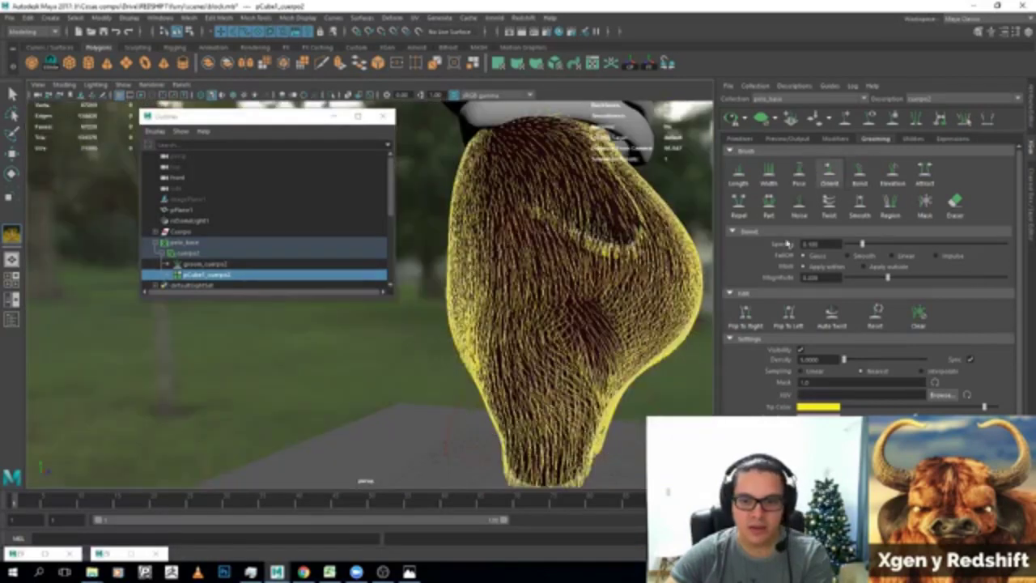
drag(567, 377, 538, 395)
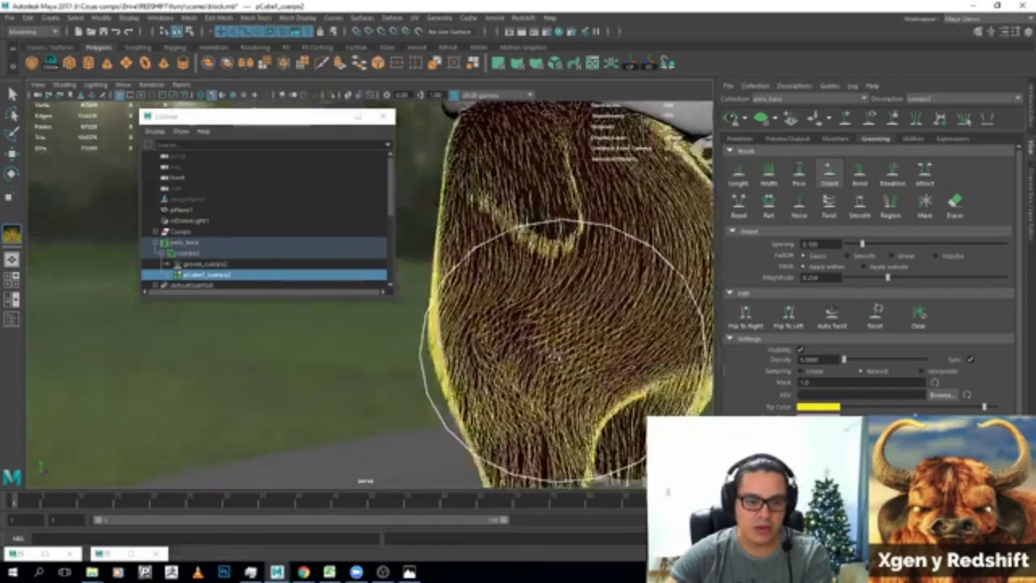
scroll(494, 365, up, 5)
mouse_move(470, 340)
alt+mouse_down()
mouse_move(403, 341)
mouse_move(556, 289)
alt+mouse_up()
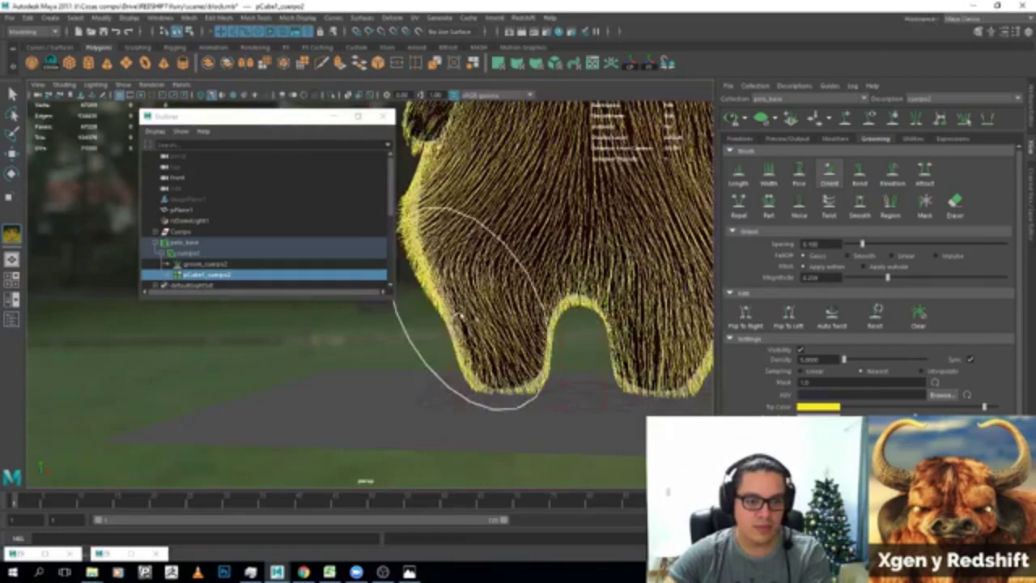
click(892, 172)
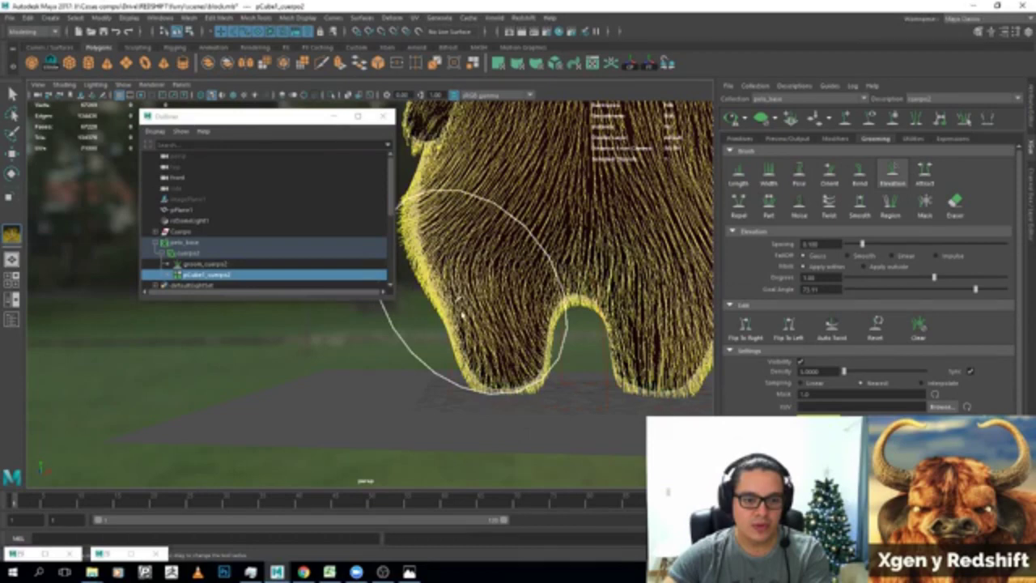
Roughen the fur on the left flank with the Noise brush.
alt+drag(462, 315, 486, 243)
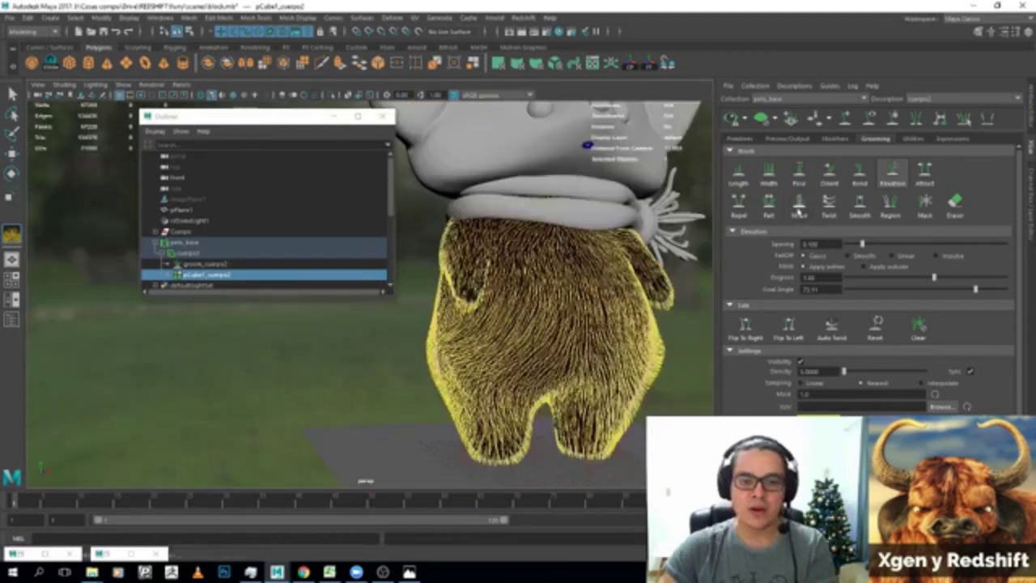
click(799, 202)
scroll(567, 308, up, 3)
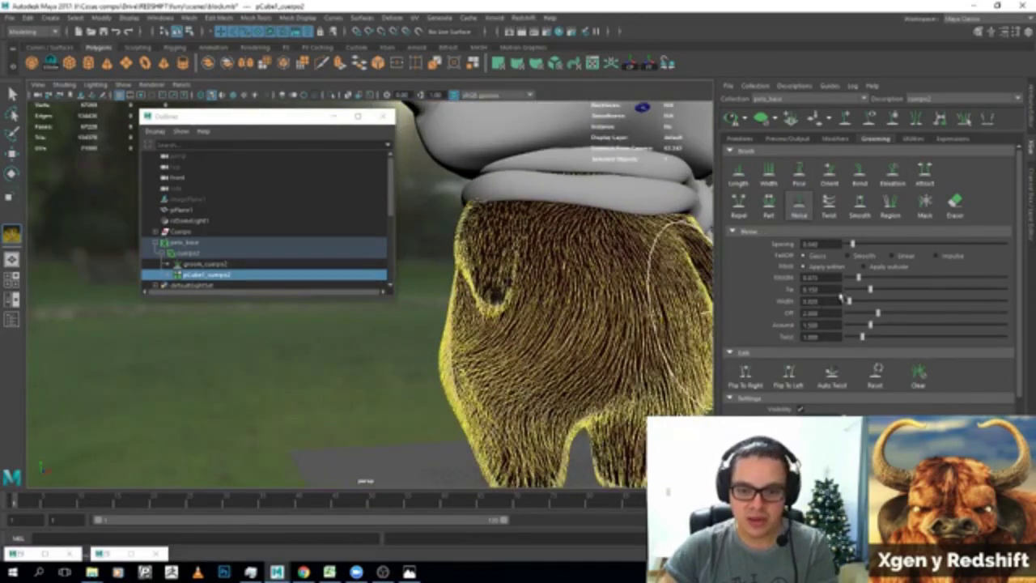
mouse_move(531, 284)
mouse_down()
mouse_move(478, 379)
mouse_move(521, 375)
mouse_move(561, 327)
mouse_up()
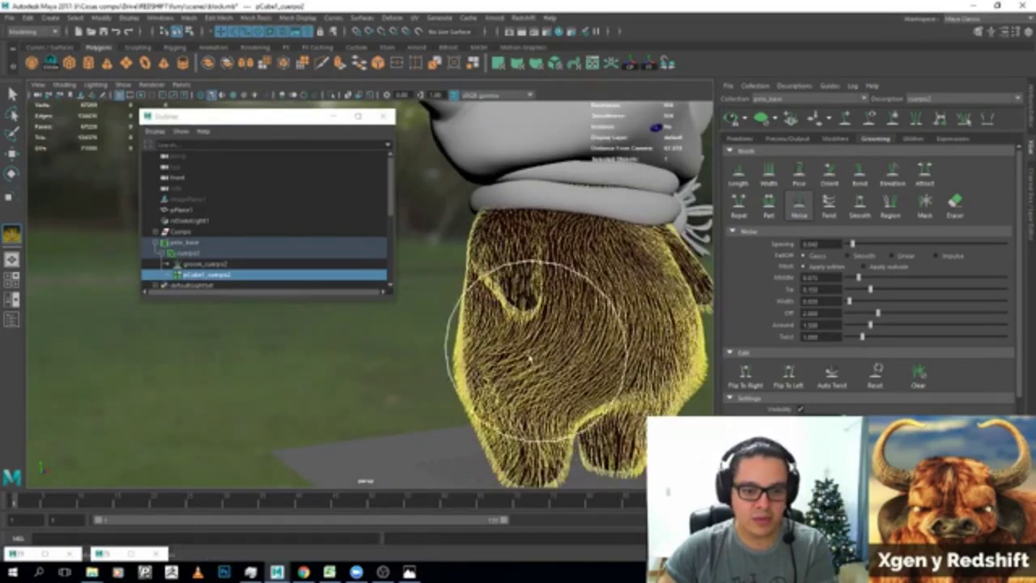
alt+drag(497, 348, 484, 366)
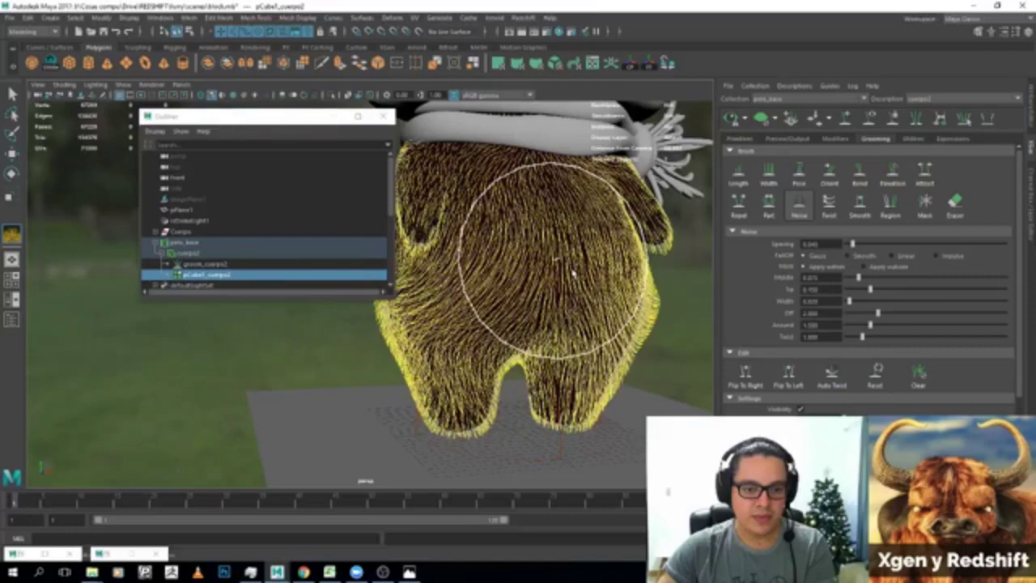
mouse_move(573, 273)
alt+mouse_down()
mouse_move(518, 333)
mouse_move(497, 302)
alt+mouse_up()
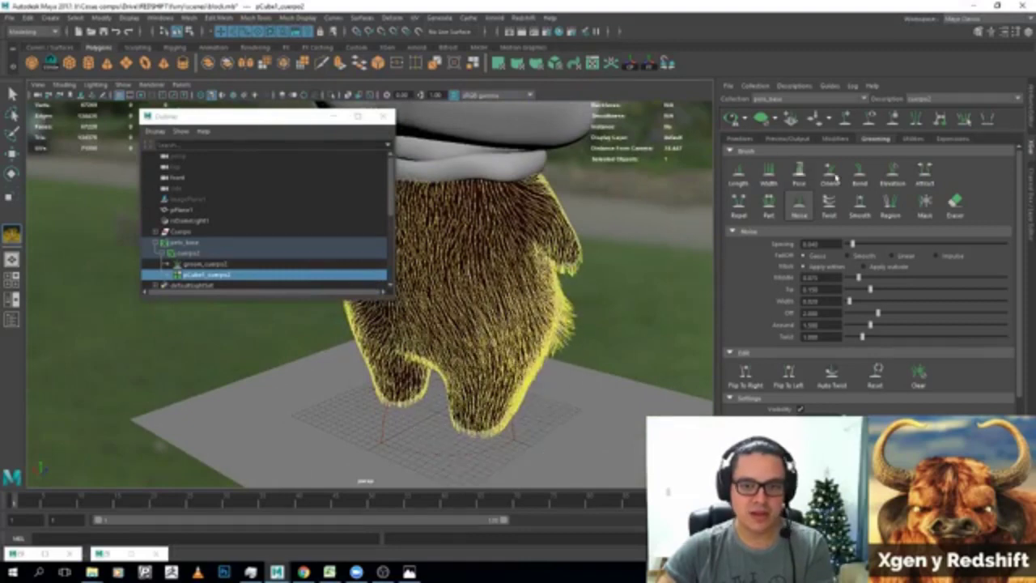
Glance at the Modifiers tab, then add noise to the fur near the scarf.
click(835, 138)
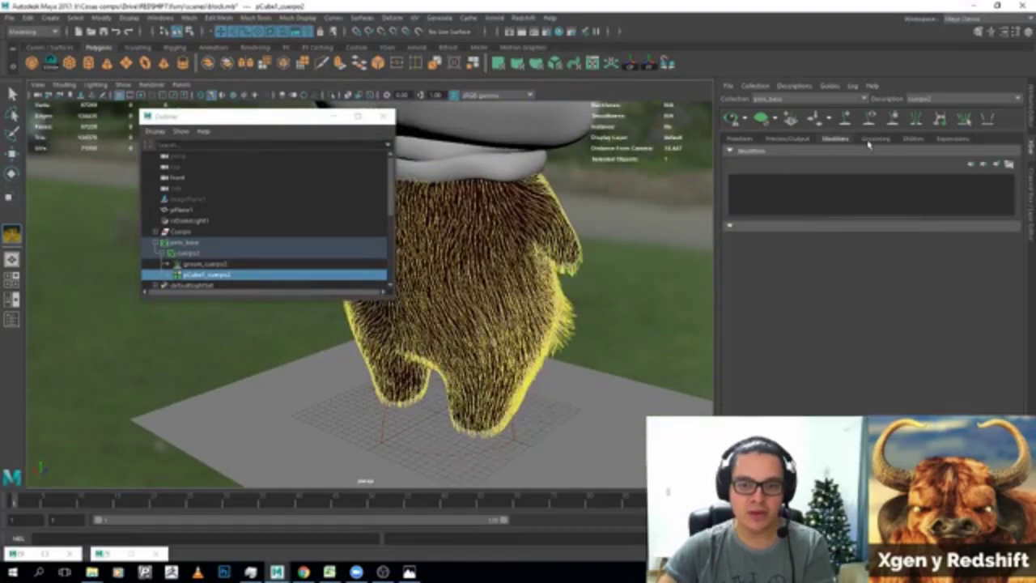
click(875, 138)
mouse_move(543, 335)
alt+mouse_down()
mouse_move(590, 333)
mouse_move(531, 305)
alt+mouse_up()
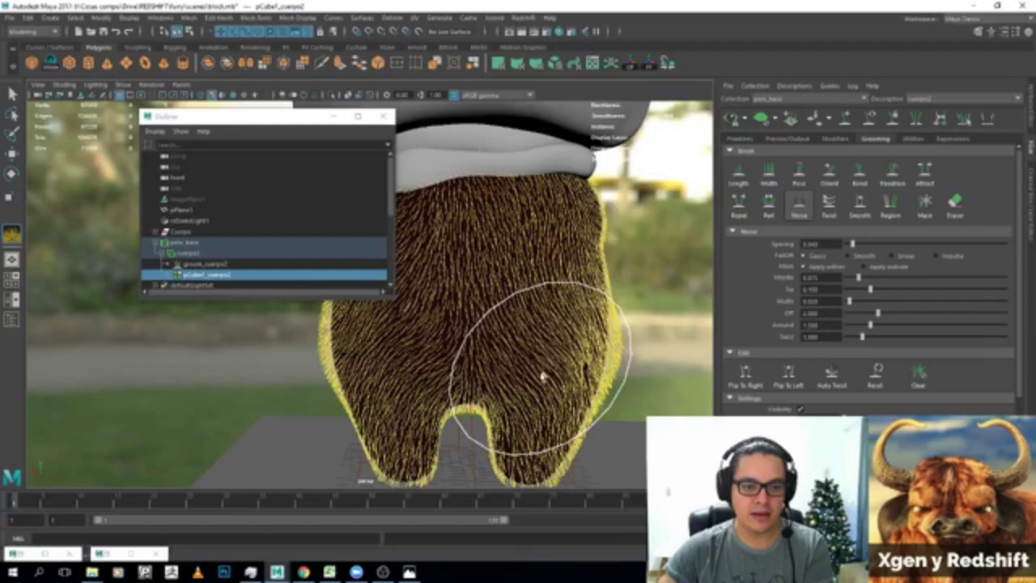
mouse_move(542, 377)
alt+mouse_down()
mouse_move(501, 327)
mouse_move(441, 344)
alt+mouse_up()
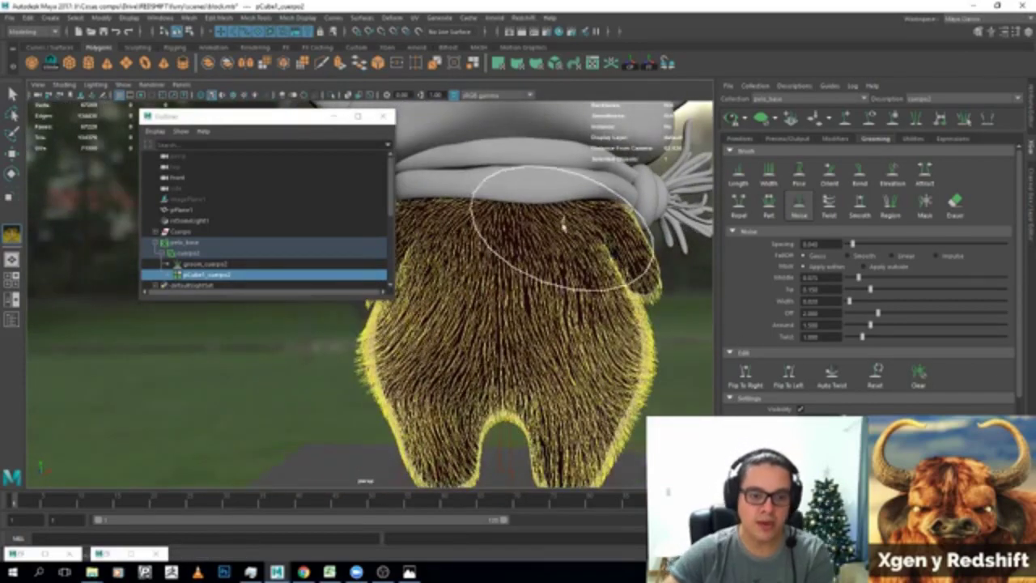
mouse_move(556, 208)
alt+mouse_down()
mouse_move(486, 370)
mouse_move(562, 338)
alt+mouse_up()
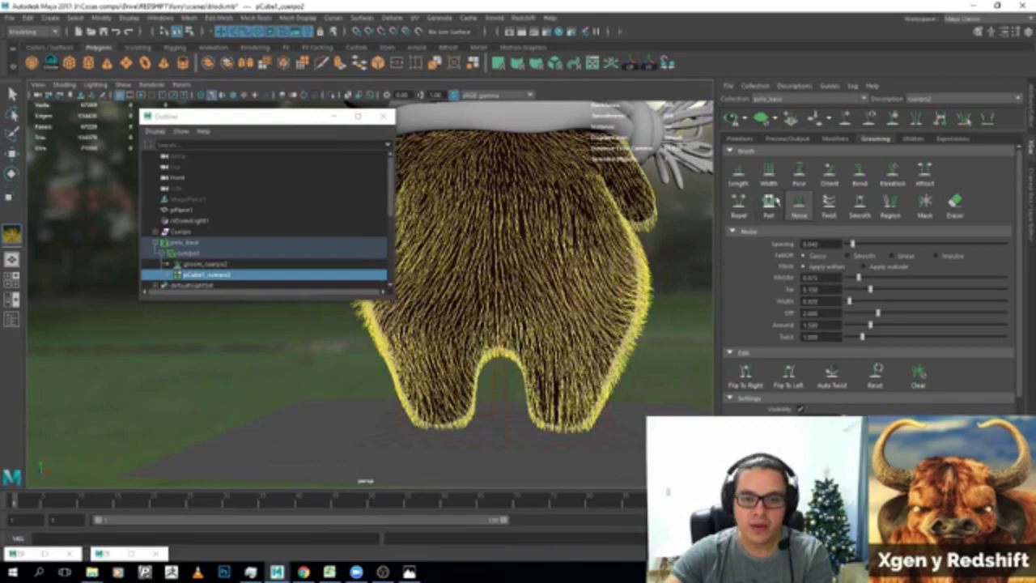
Touch up fur length with the Length brush, review the rear fur, then drop the brush with Q.
click(738, 172)
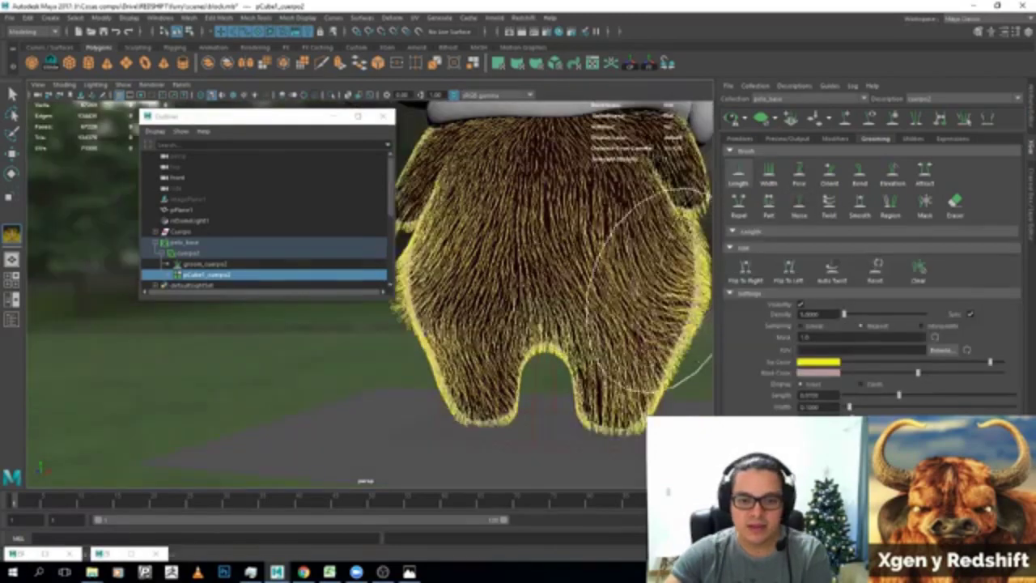
mouse_move(624, 266)
alt+mouse_down()
mouse_move(613, 289)
mouse_move(556, 300)
mouse_move(567, 259)
mouse_move(540, 286)
mouse_move(566, 272)
mouse_move(573, 279)
mouse_move(524, 290)
alt+mouse_up()
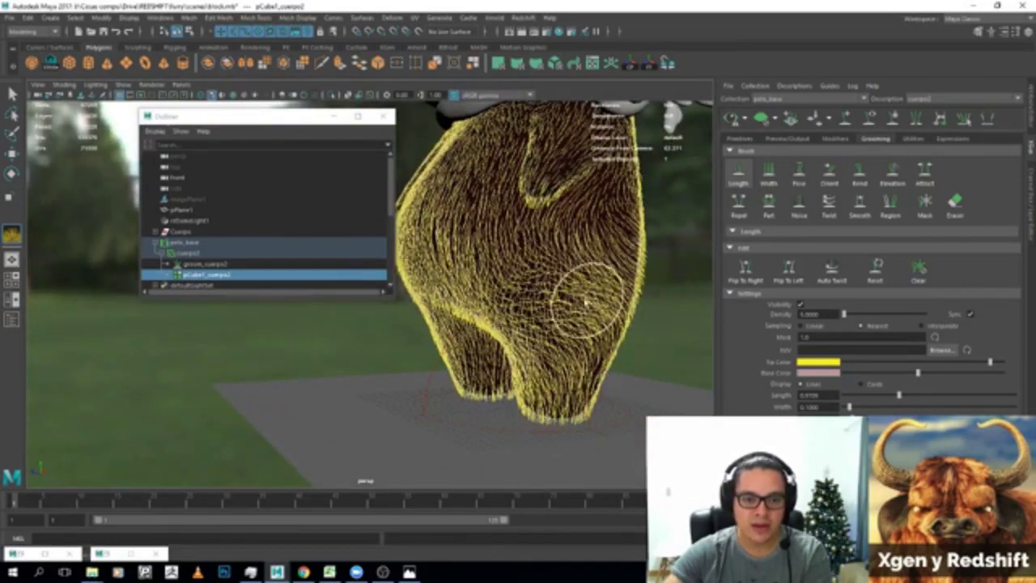
alt+drag(584, 301, 597, 294)
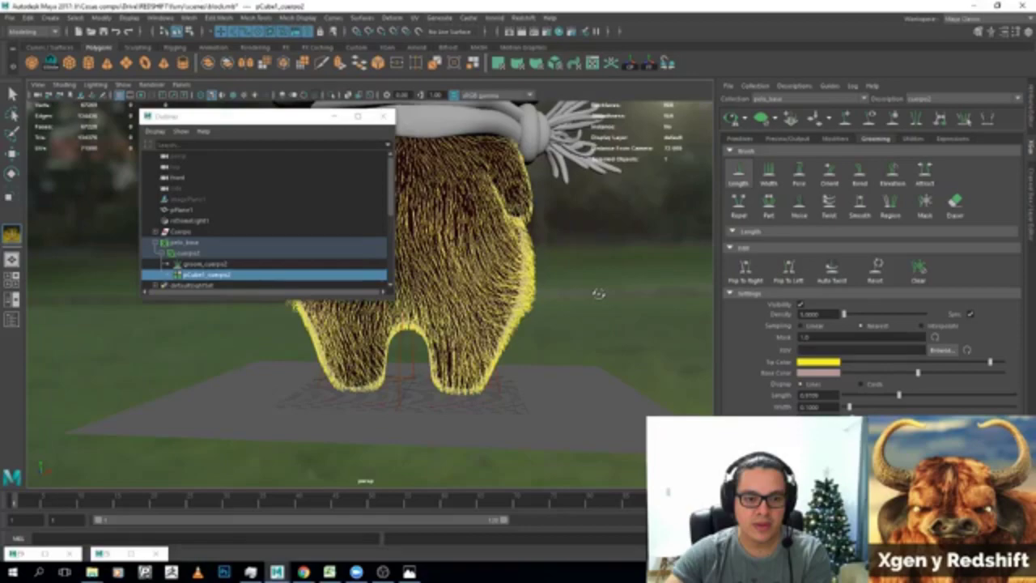
mouse_move(599, 294)
alt+mouse_down()
mouse_move(578, 331)
mouse_move(540, 331)
mouse_move(577, 330)
mouse_move(569, 316)
mouse_move(504, 324)
alt+mouse_up()
key(q)
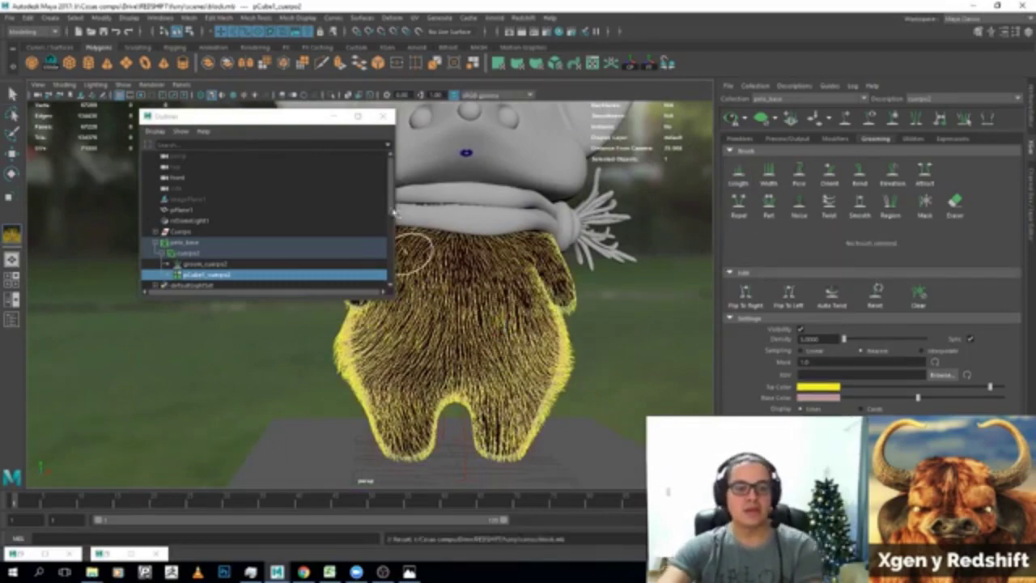
mouse_move(486, 254)
alt+mouse_down()
mouse_move(590, 289)
mouse_move(551, 311)
mouse_move(505, 285)
mouse_move(573, 282)
alt+mouse_up()
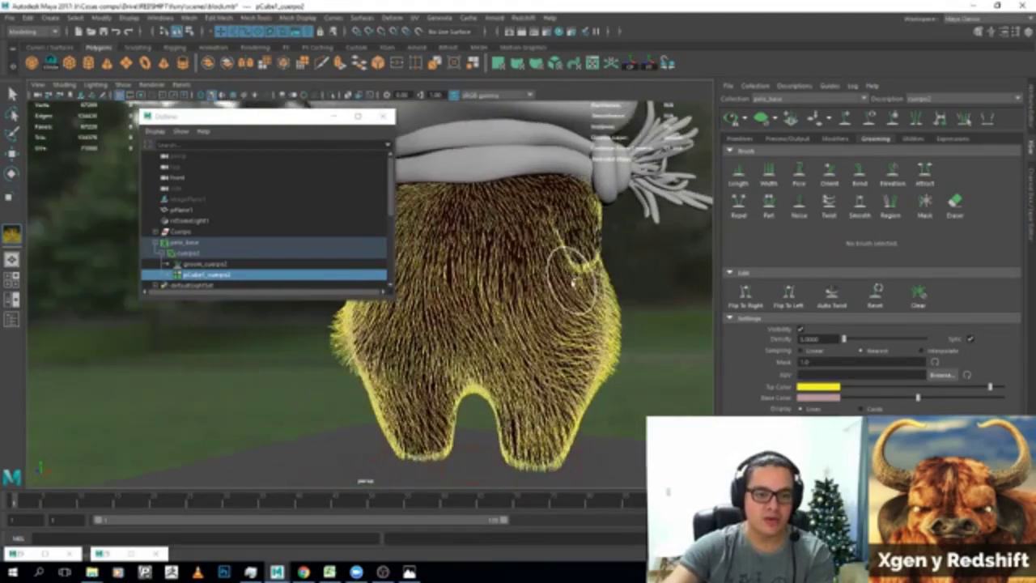
Render a quick preview of the current frame, then close the render window.
click(534, 31)
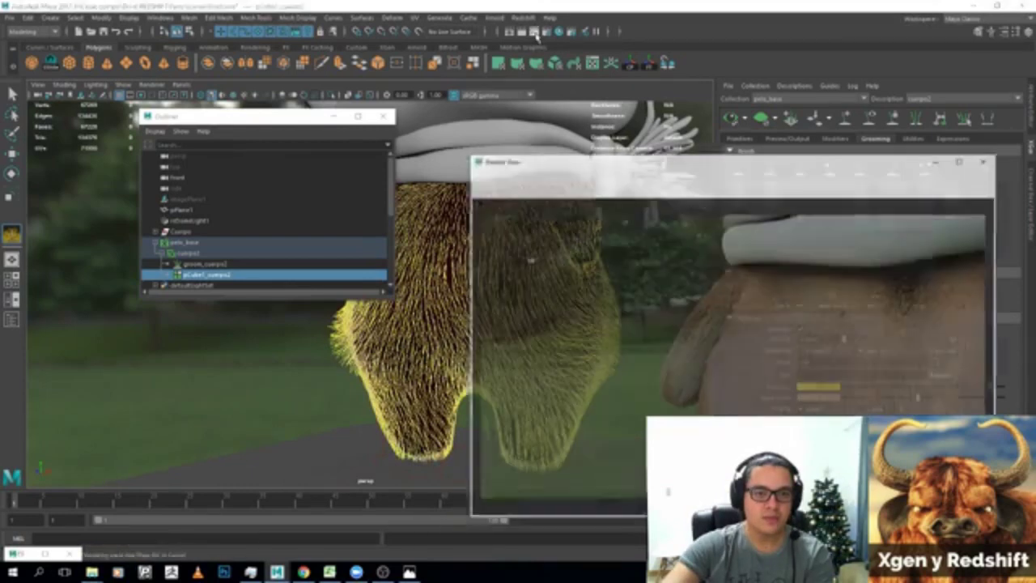
drag(673, 140, 604, 127)
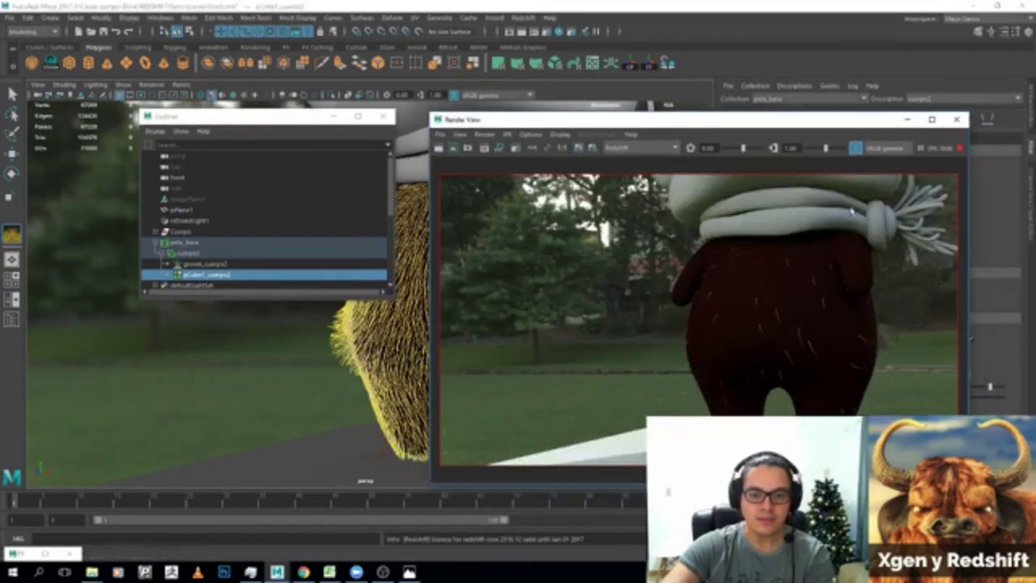
click(907, 119)
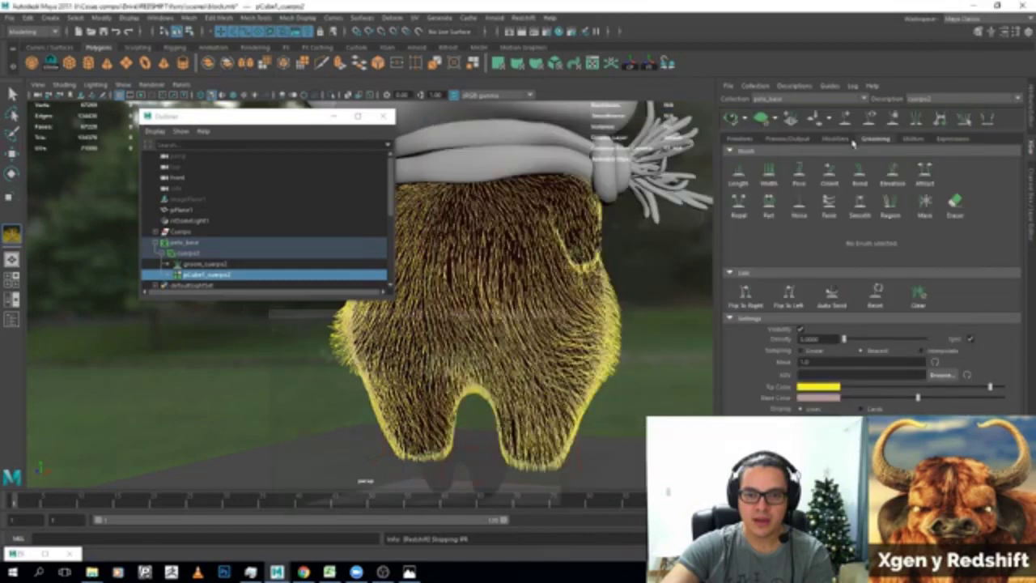
Set the XGen Preview/Output percent to 10, then return to the Grooming brushes.
click(740, 139)
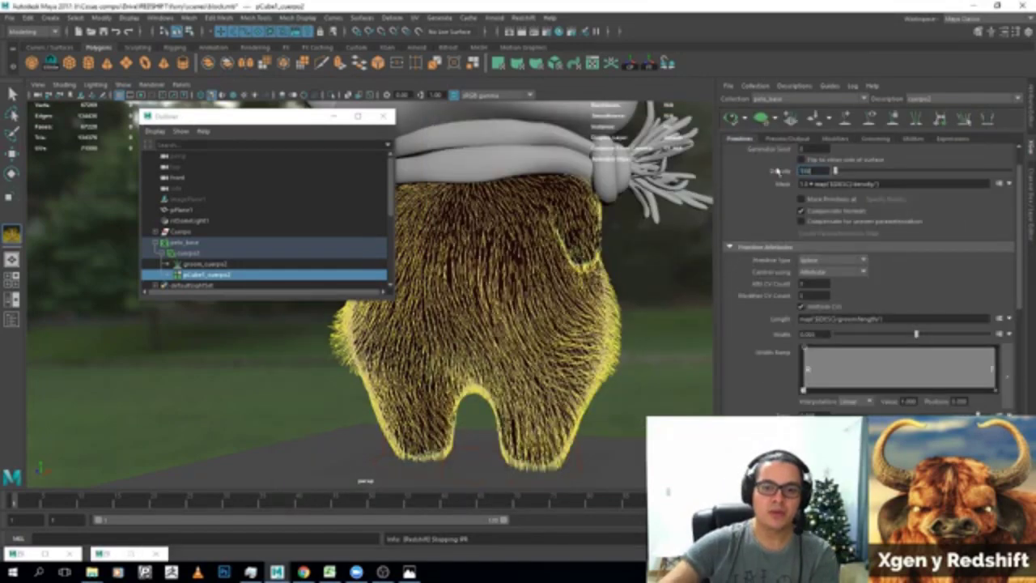
click(784, 139)
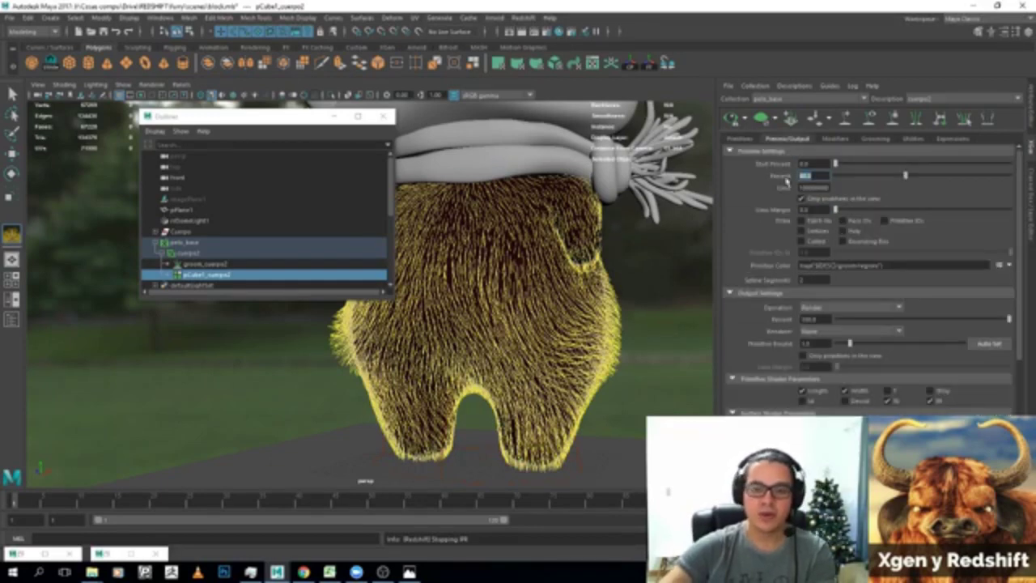
text(10)
key(Return)
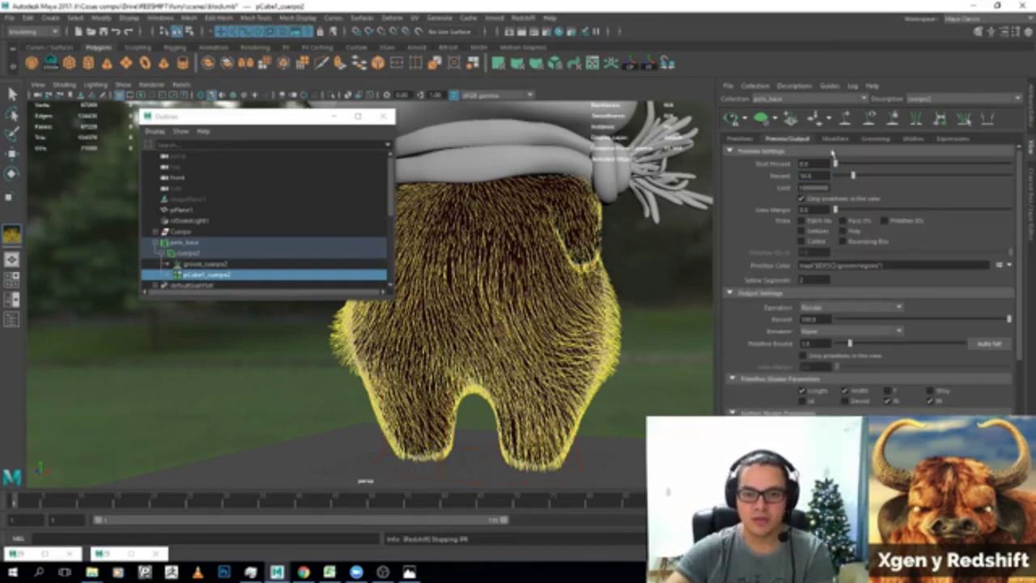
click(836, 139)
click(876, 139)
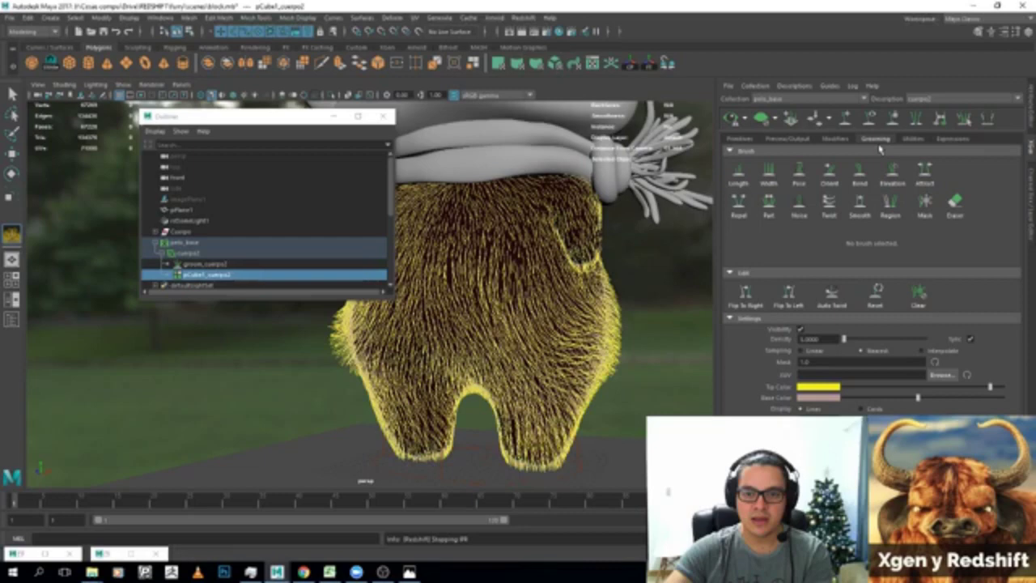
Clear the XGen viewport preview and render the furry back in Redshift Render View.
click(784, 139)
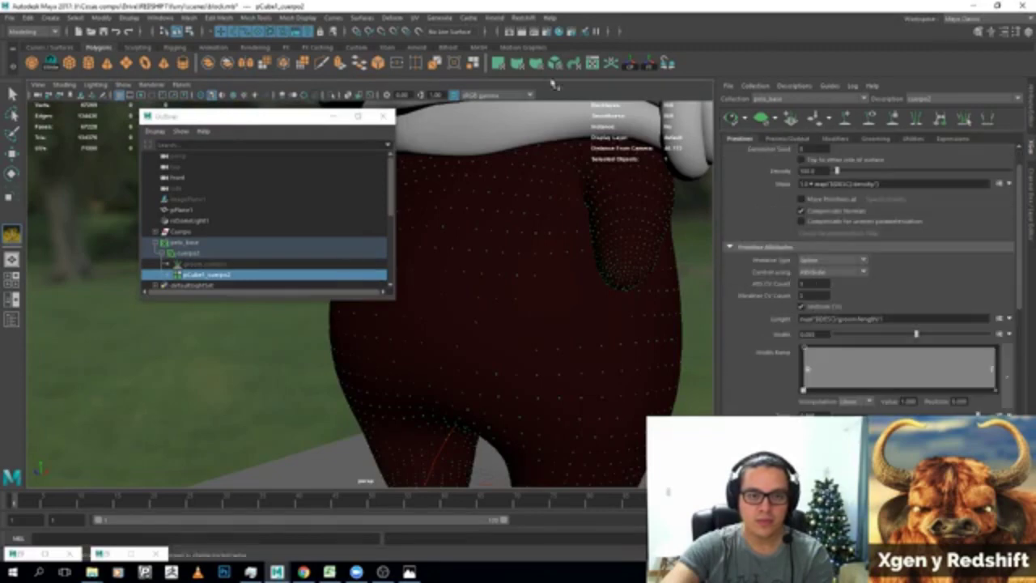
click(534, 31)
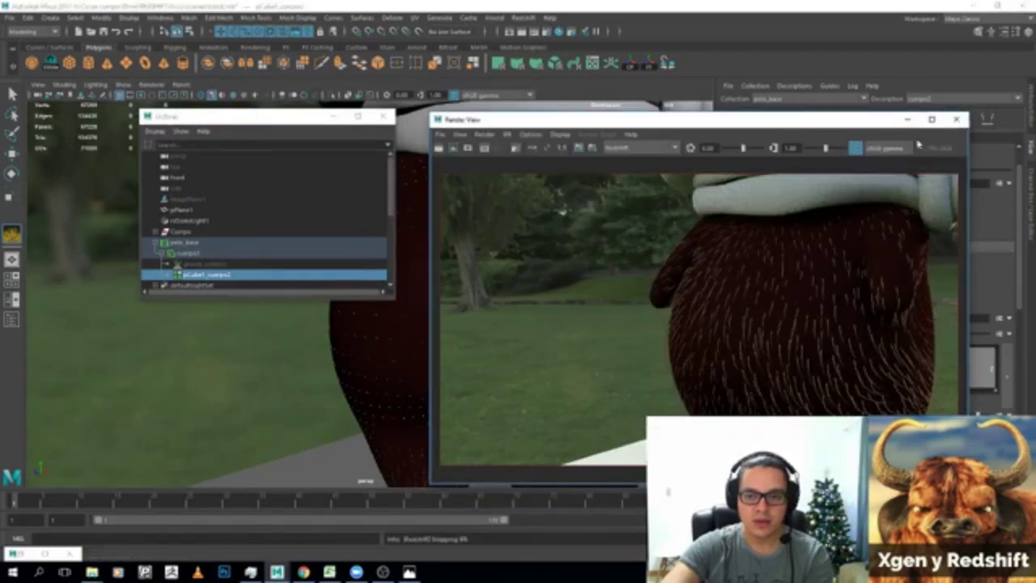
drag(876, 123, 858, 287)
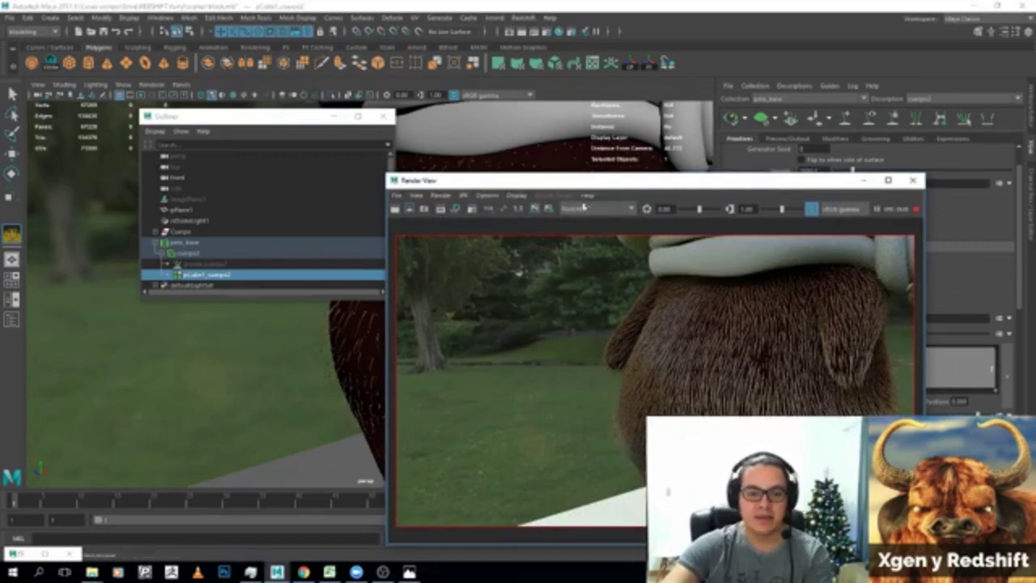
alt+drag(317, 354, 235, 347)
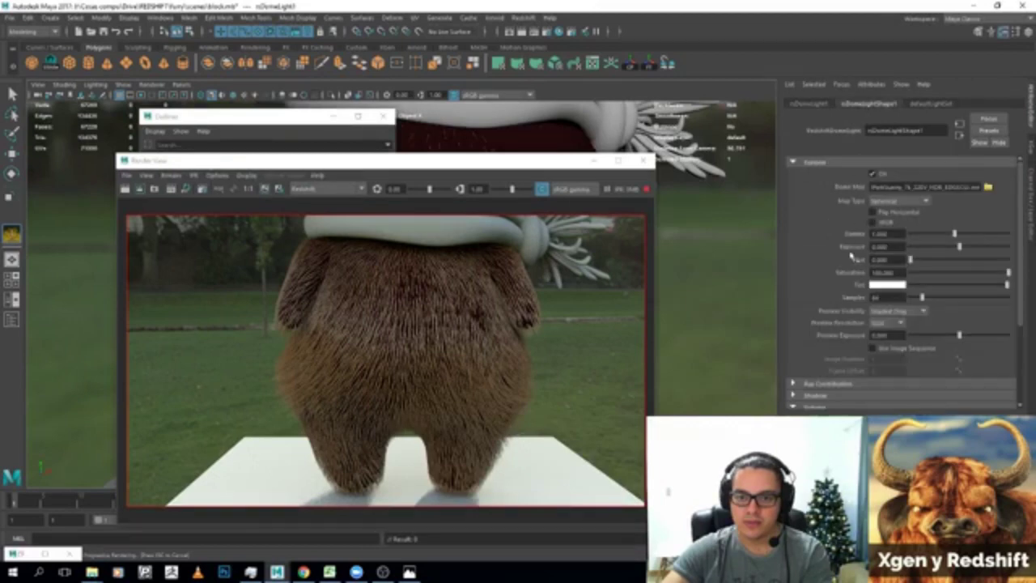
Expand the dome light's Environment settings, move Render View aside, and open Hypershade.
scroll(837, 344, down, 3)
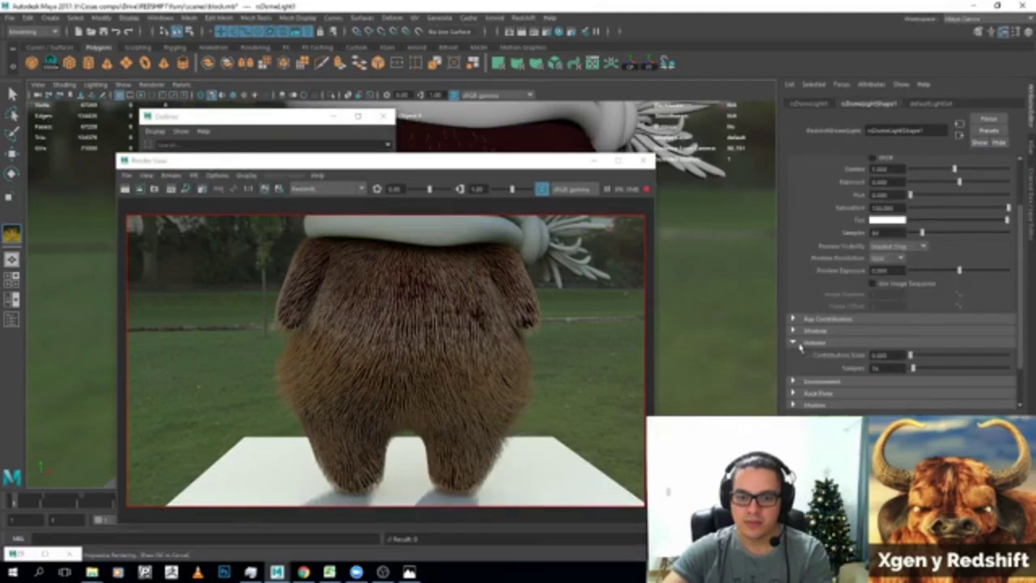
click(813, 357)
scroll(818, 356, down, 3)
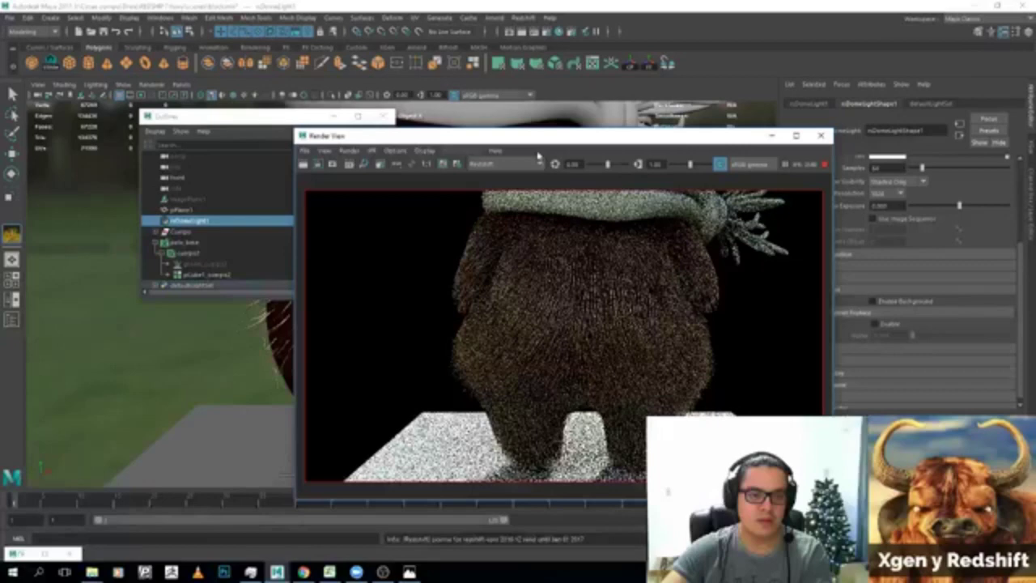
drag(691, 140, 705, 121)
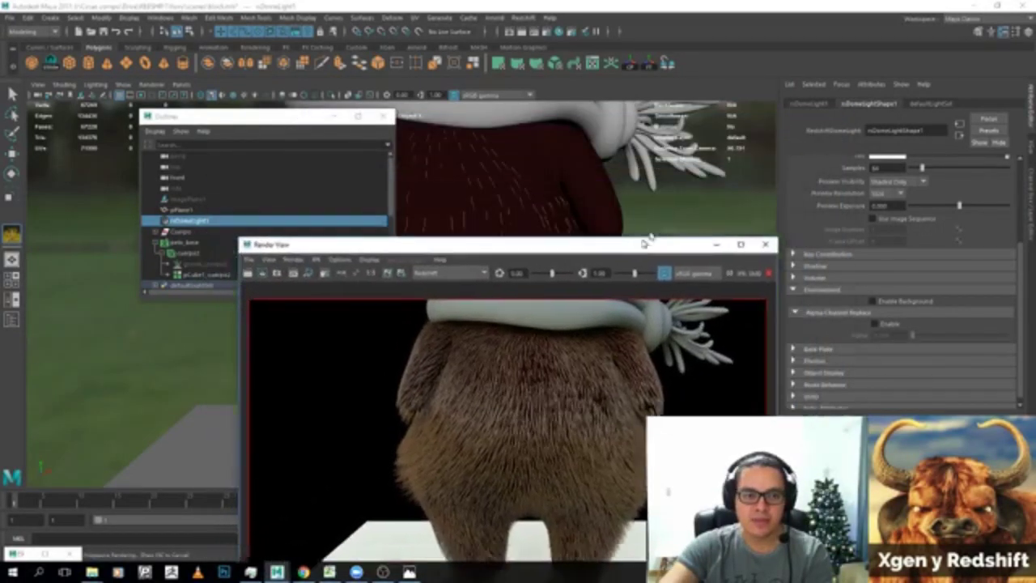
drag(704, 122, 752, 177)
click(559, 31)
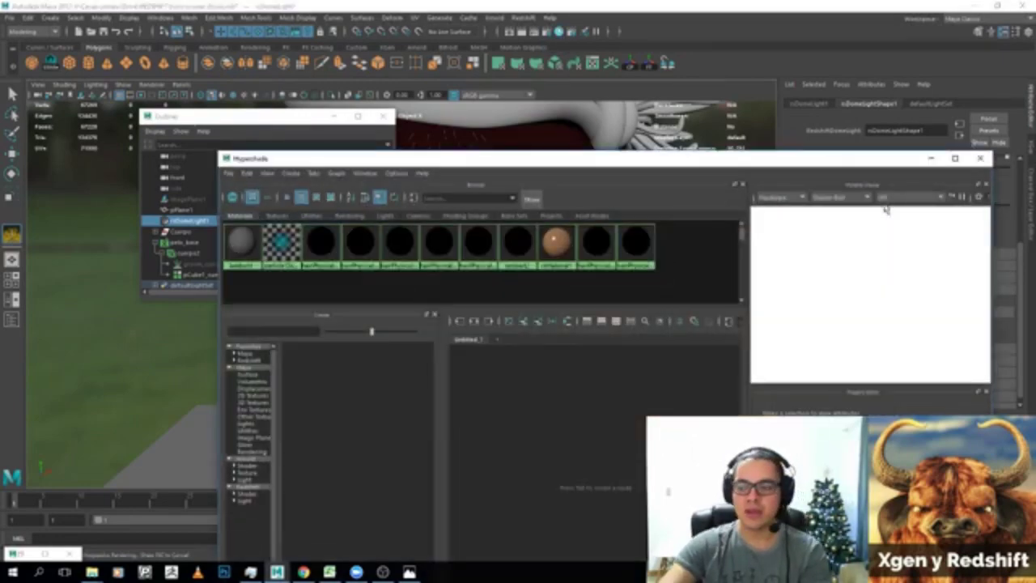
click(885, 210)
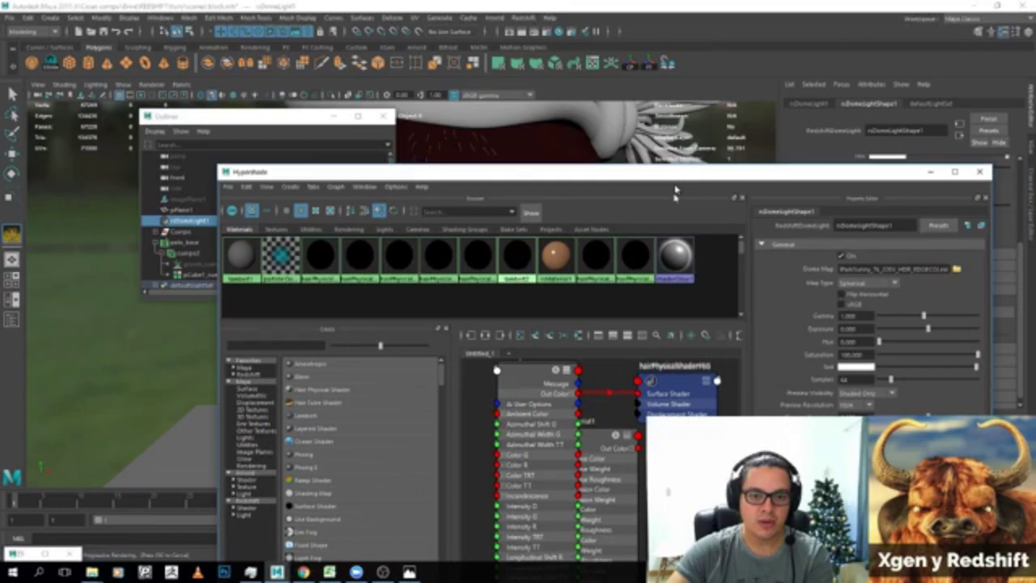
Create a RedshiftHair material, assign it to pCube1_cuerpo2, and close Hypershade.
click(261, 392)
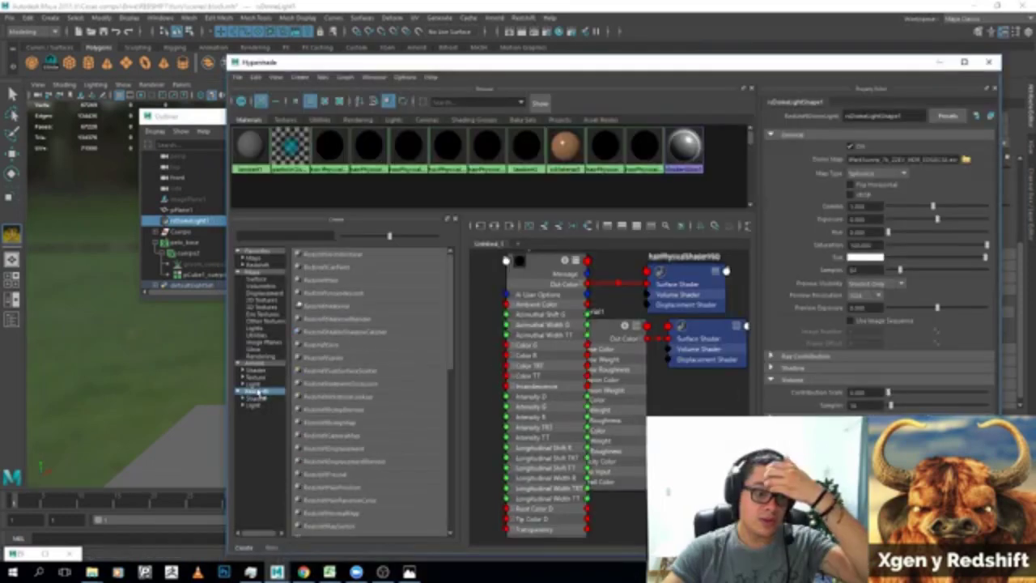
click(324, 280)
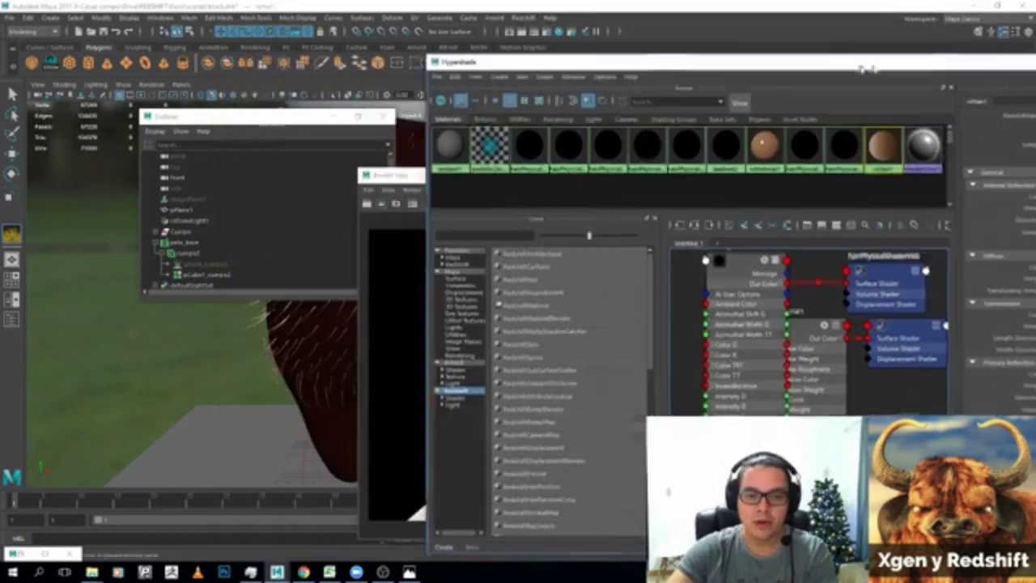
drag(625, 65, 1035, 65)
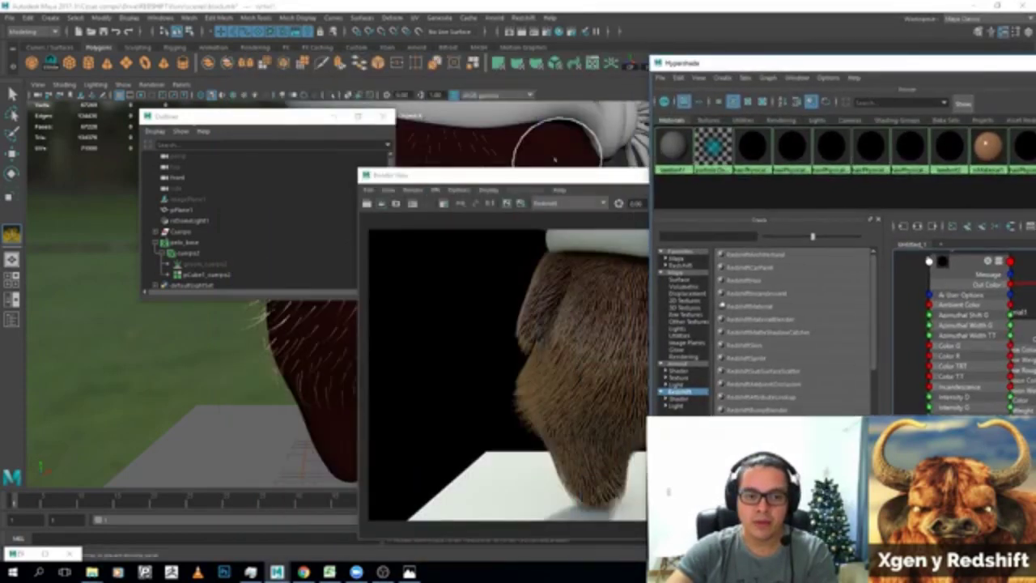
click(202, 275)
drag(778, 64, 394, 65)
right_click(754, 375)
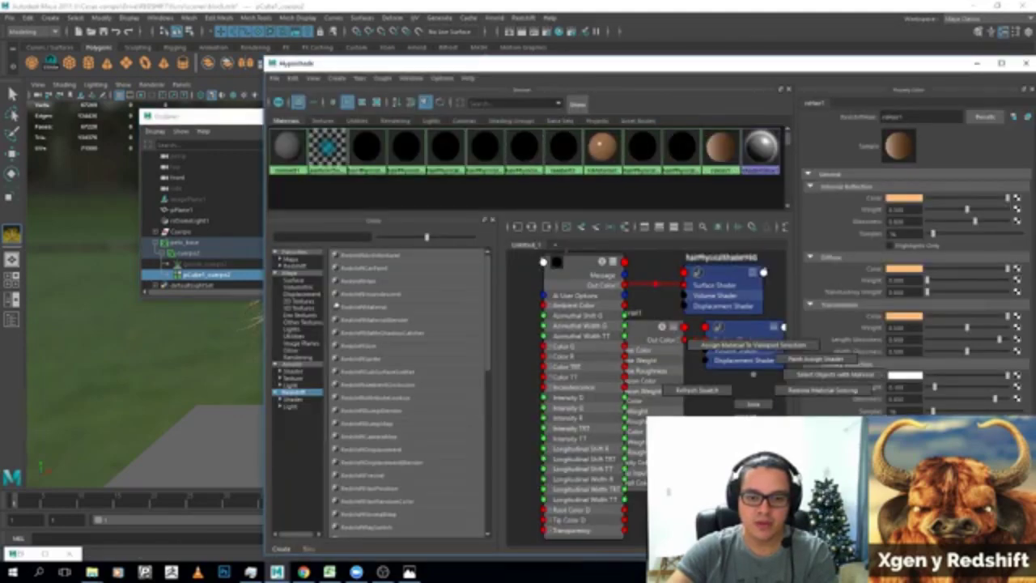
click(753, 345)
click(977, 63)
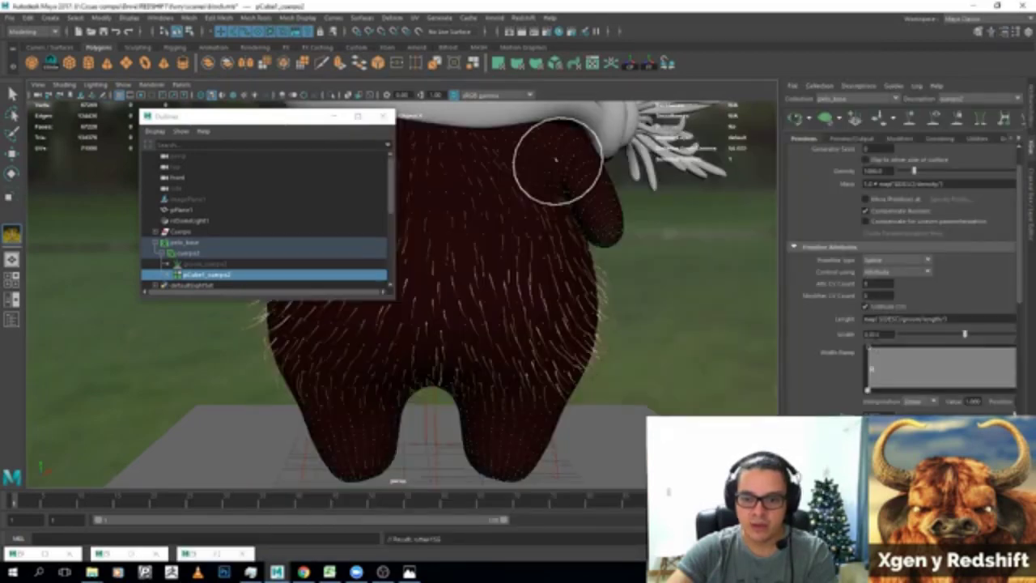
Set strand Width to 0.025 and Density to 4000, then launch a Redshift render preview.
double_click(876, 334)
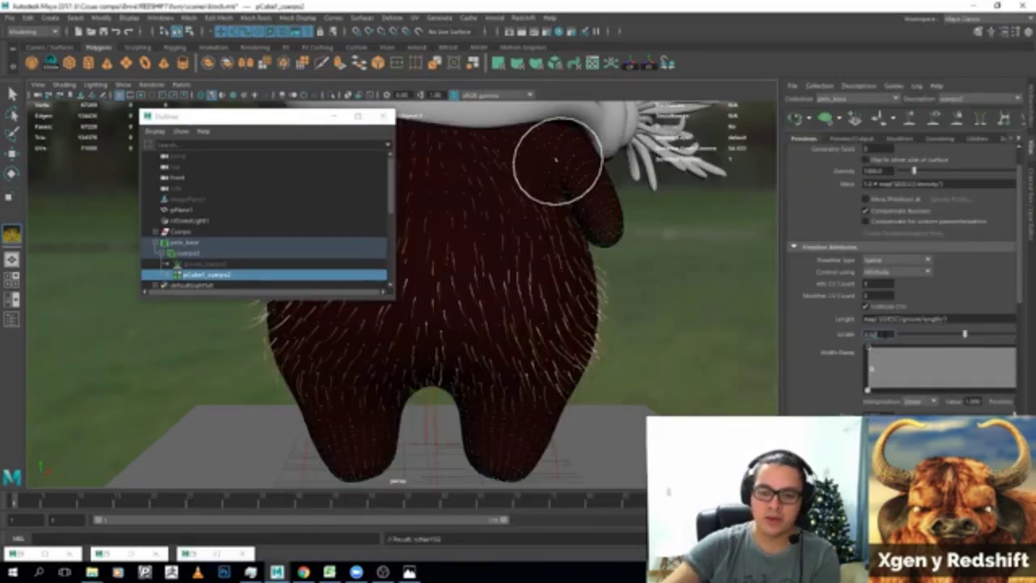
text(0.025)
key(Return)
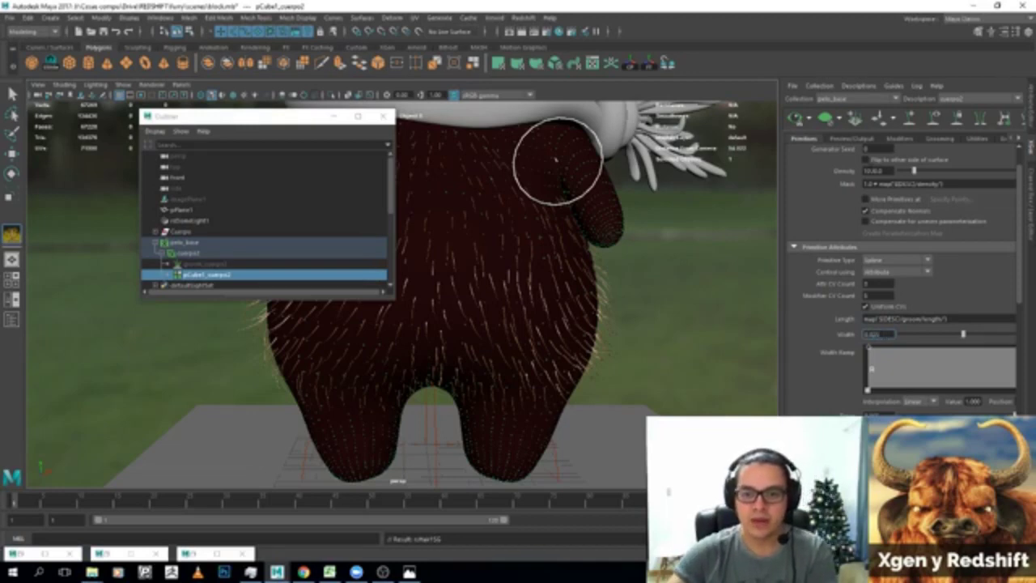
click(874, 171)
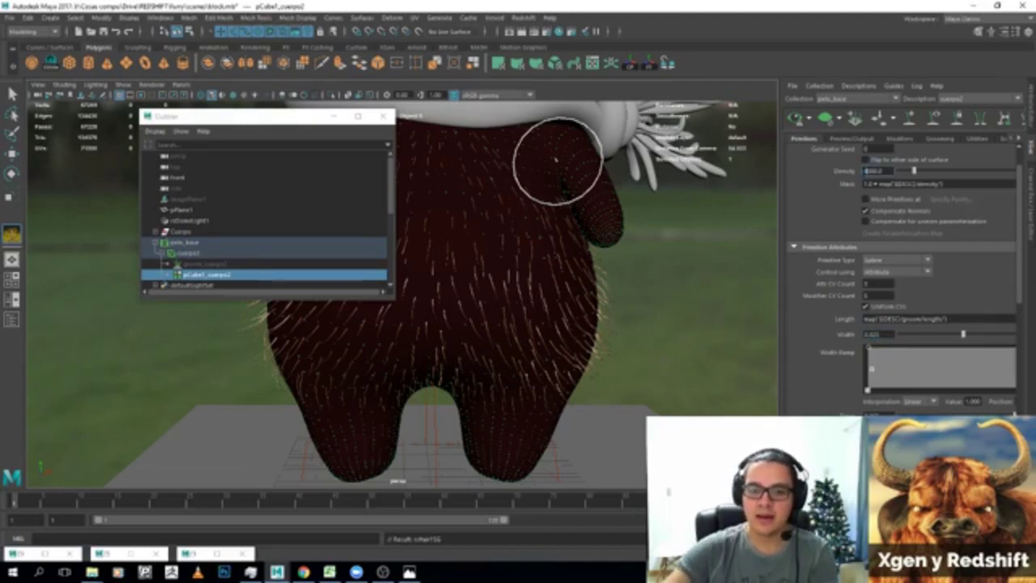
text(4000)
key(Return)
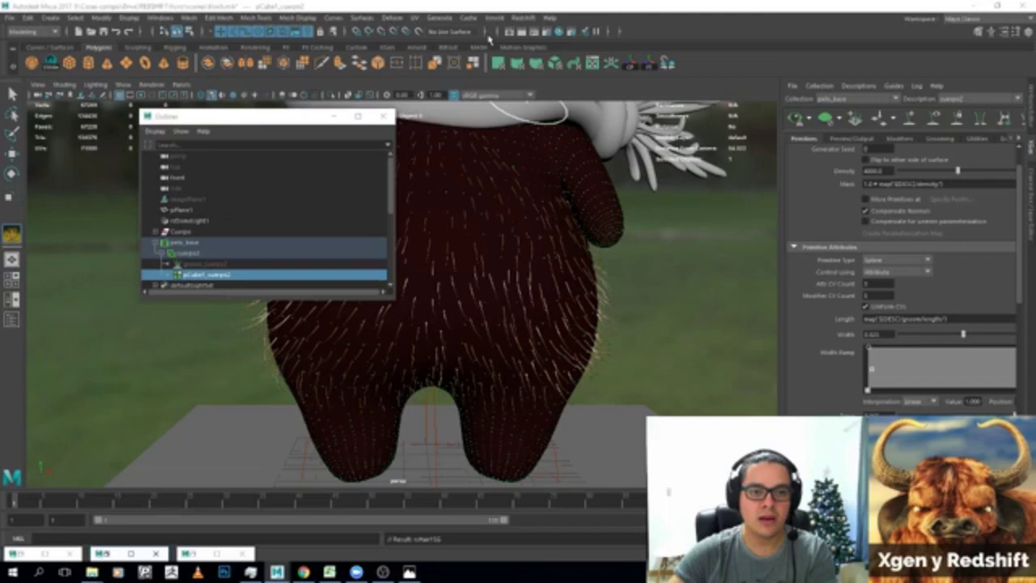
click(509, 31)
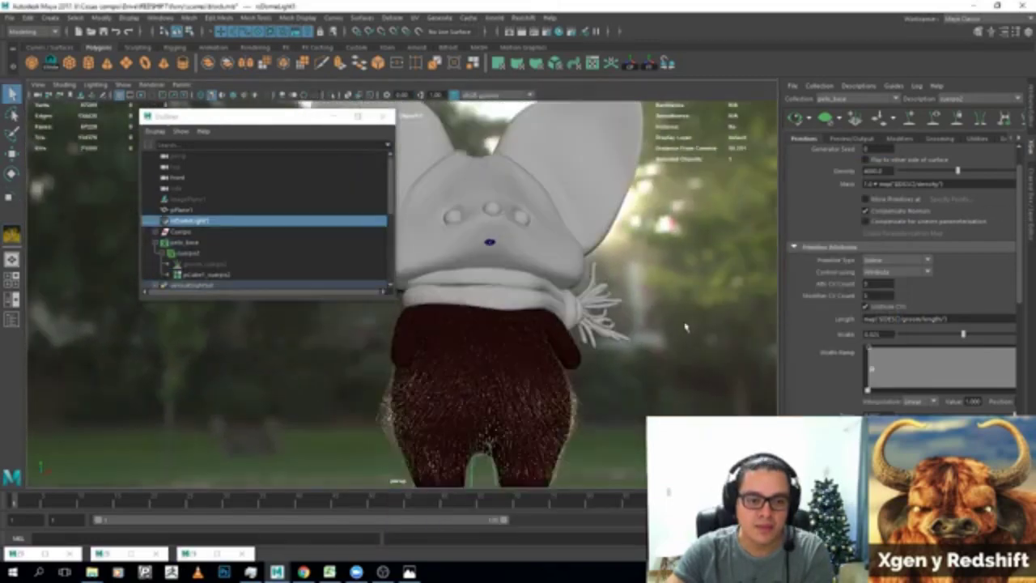
scroll(685, 327, up, 2)
scroll(685, 324, up, 2)
scroll(685, 316, up, 2)
scroll(684, 304, up, 2)
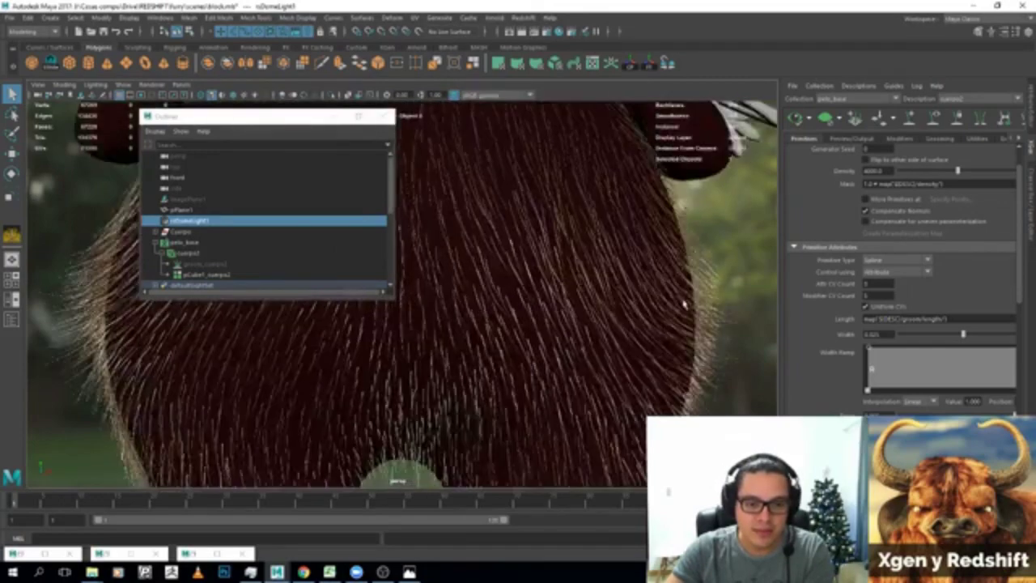
alt+drag(685, 303, 578, 233)
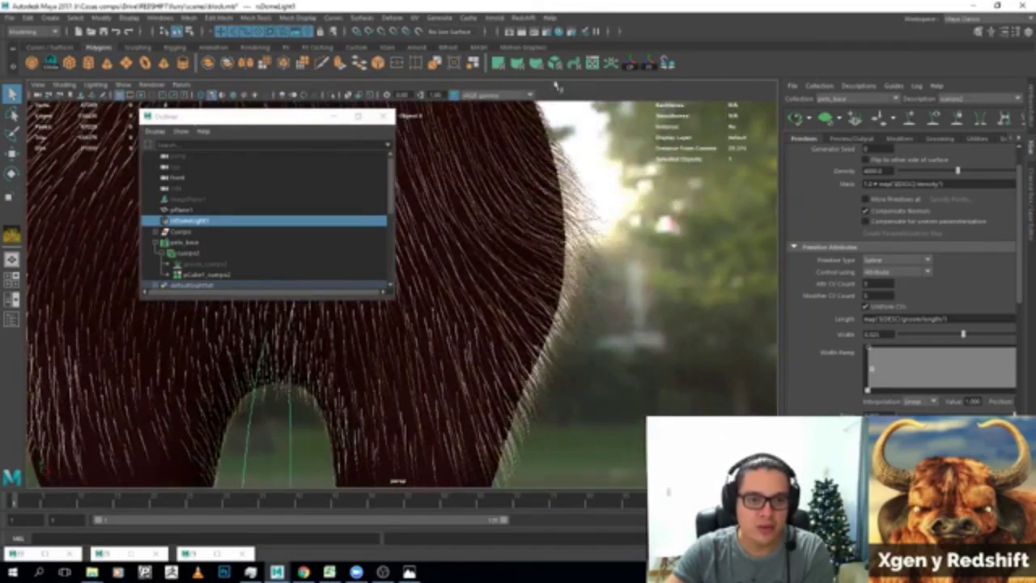
click(531, 33)
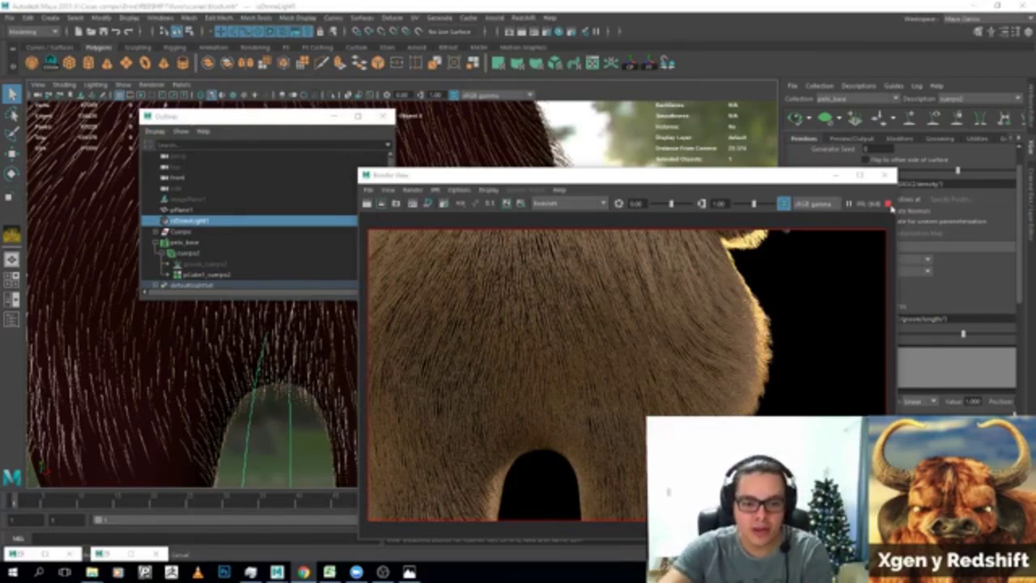
click(887, 174)
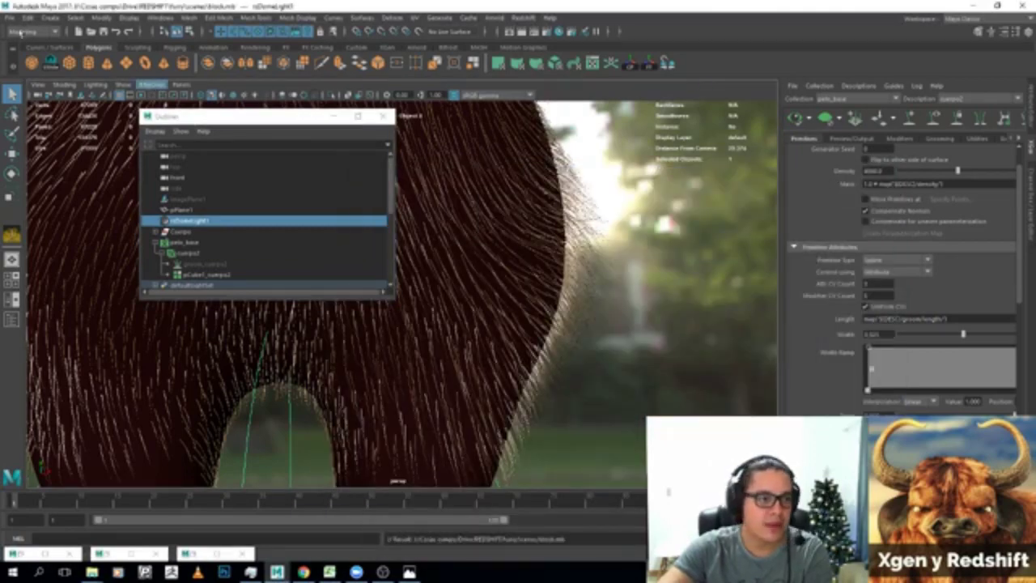
Save the scene as block_hair_base.mb and show the XGen Modifiers tab.
click(10, 17)
click(41, 71)
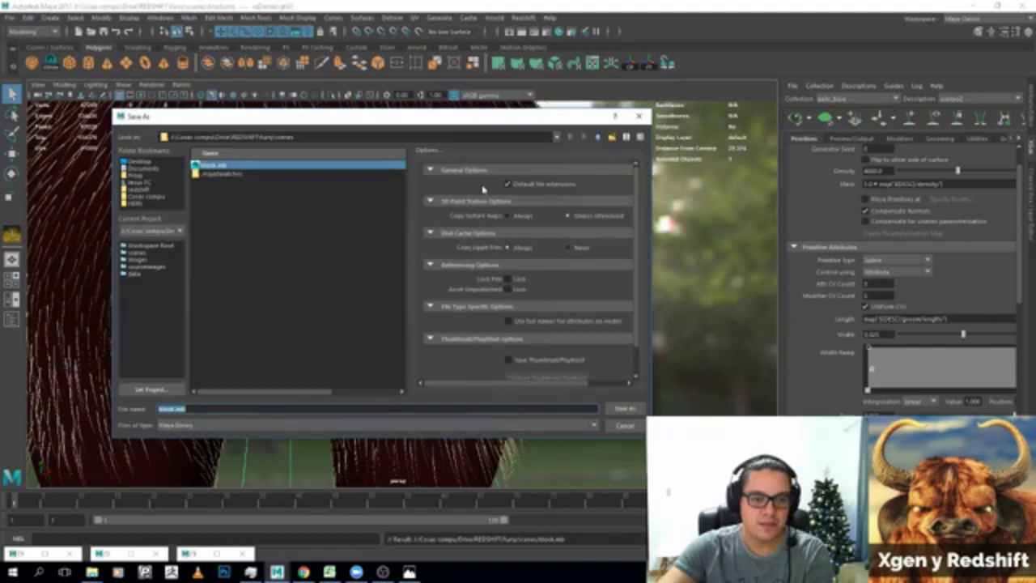
click(186, 409)
text(_hair_)
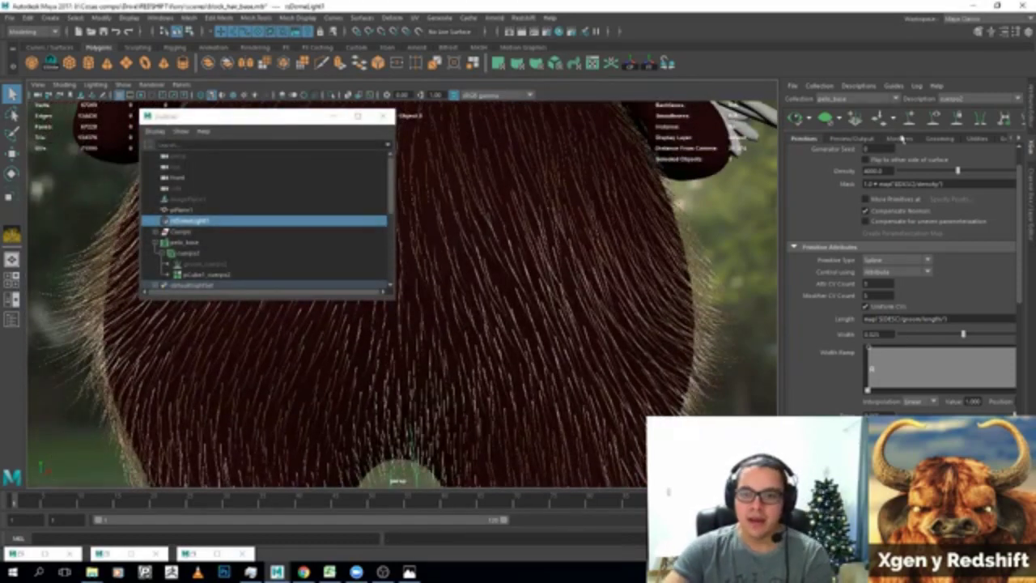
click(899, 138)
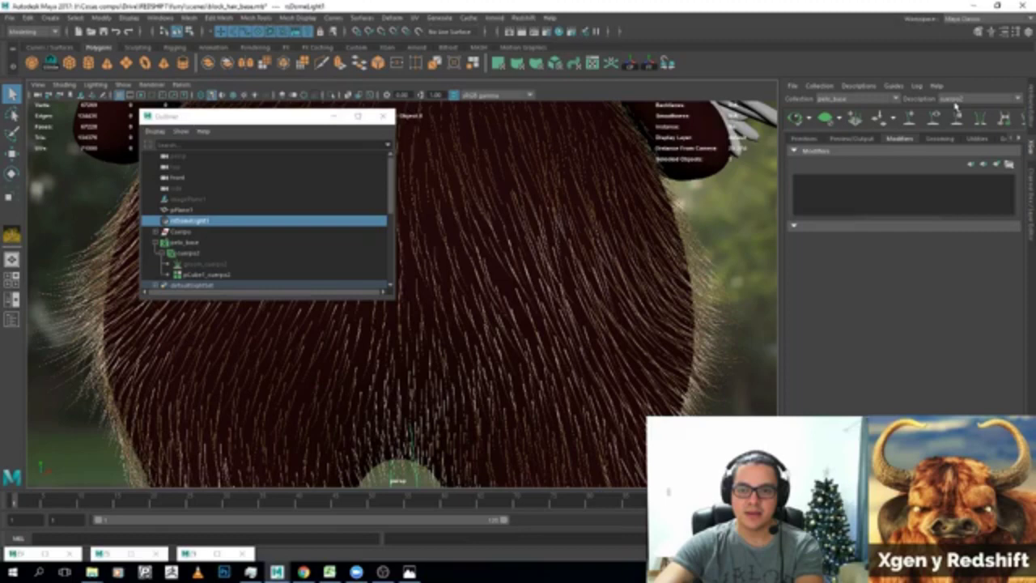
Add a Clumping modifier to the fur description and briefly inspect its Coil Effect settings.
click(972, 164)
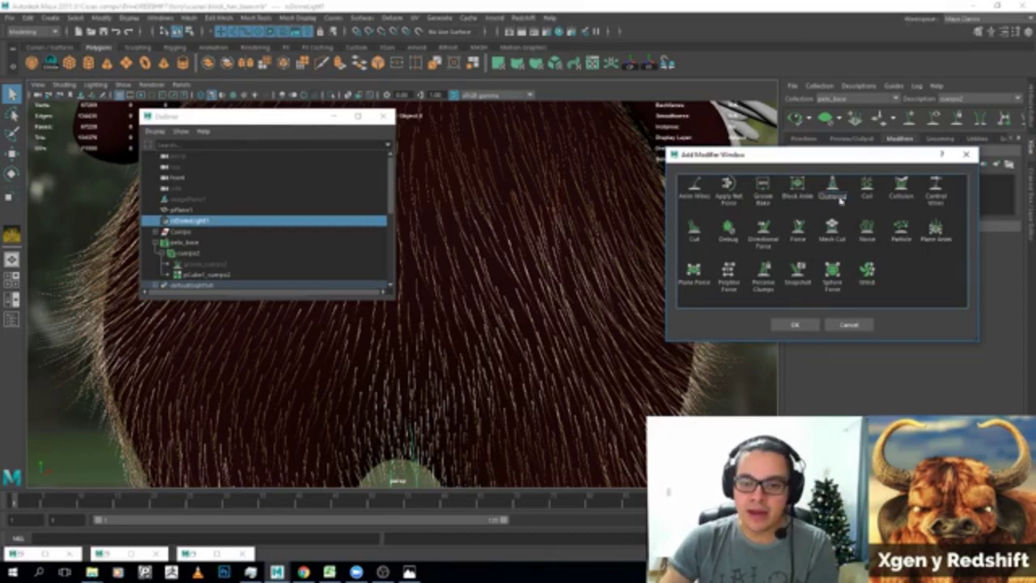
click(842, 189)
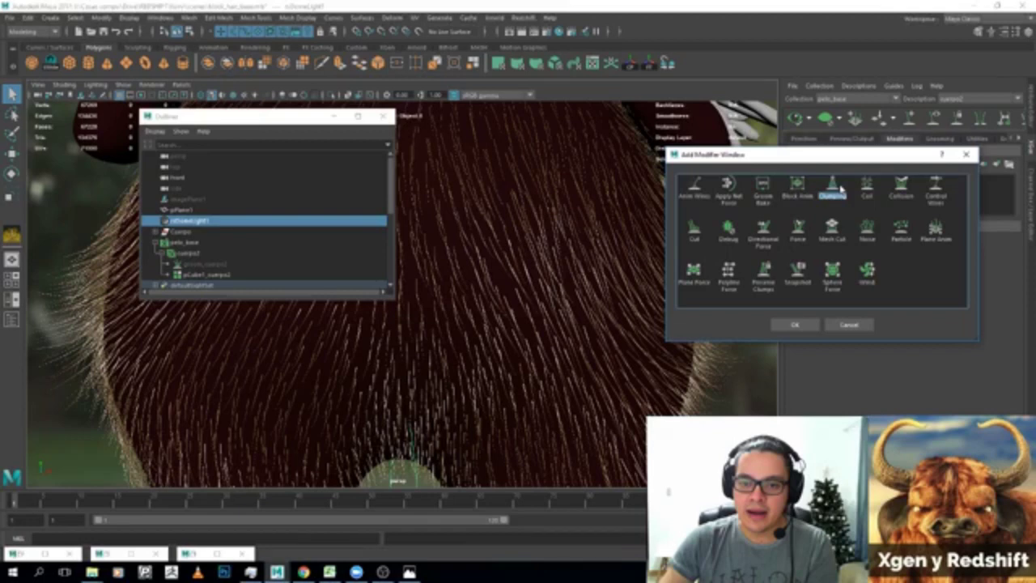
double_click(842, 188)
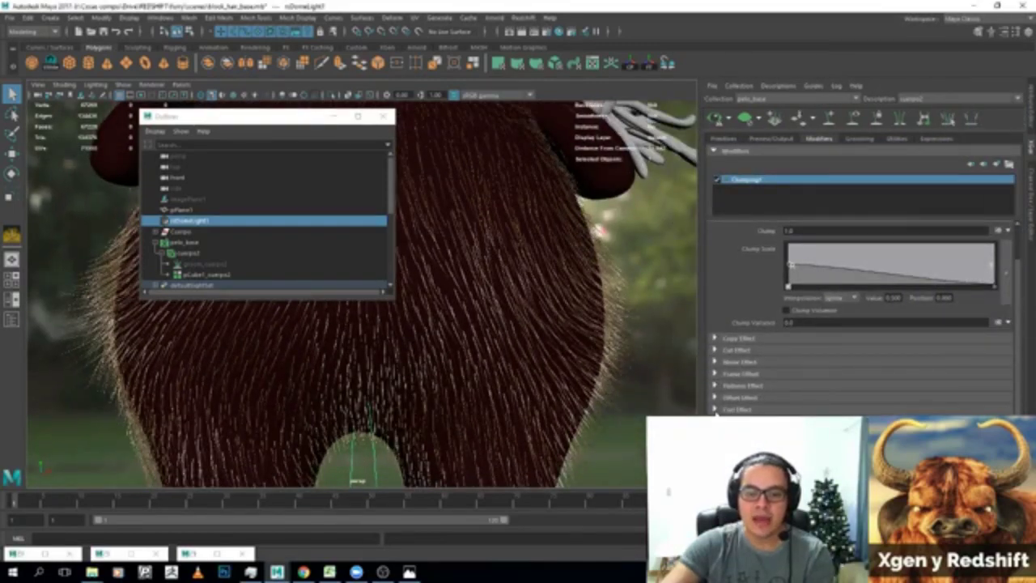
click(715, 410)
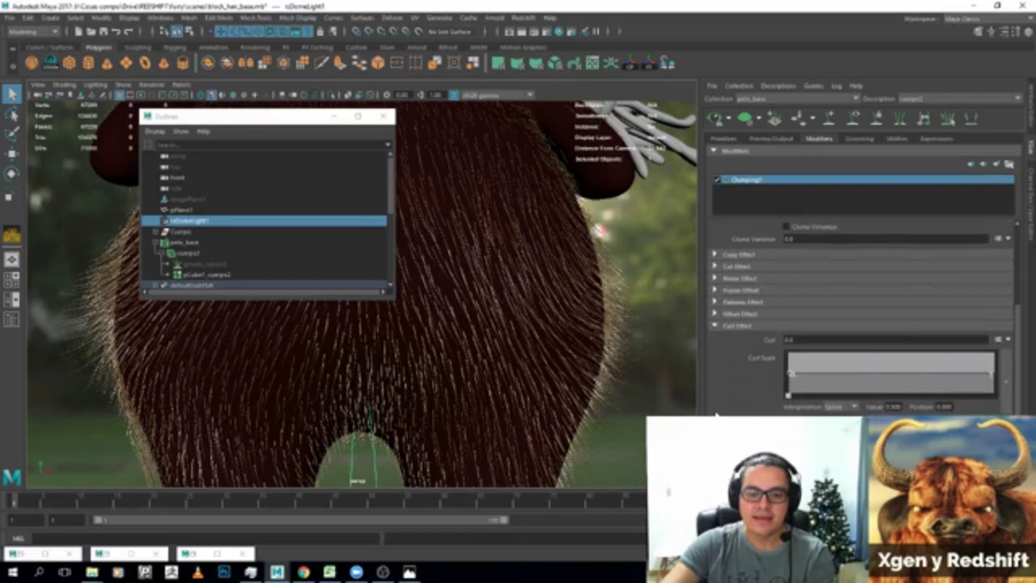
click(717, 340)
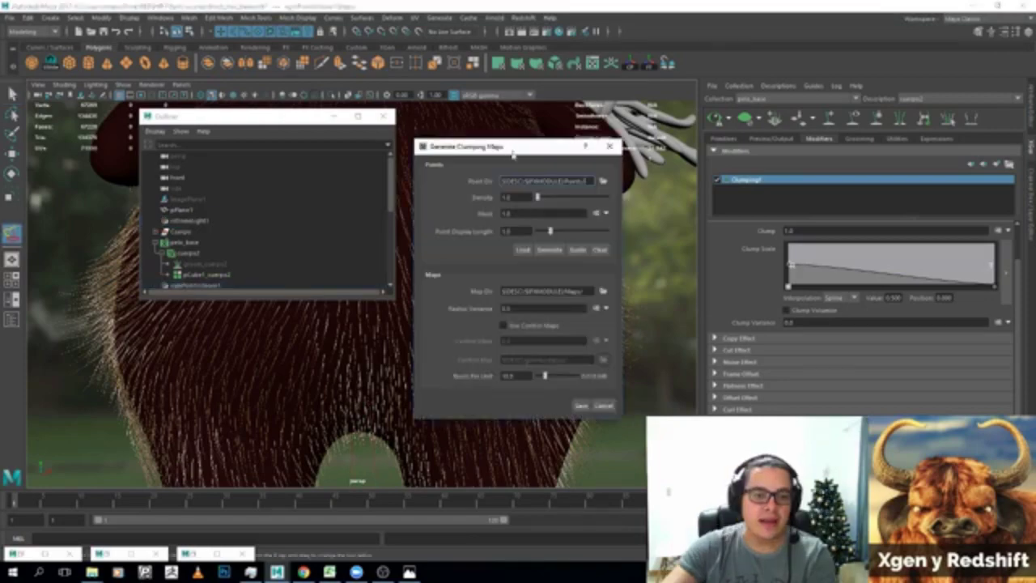
drag(518, 141, 684, 147)
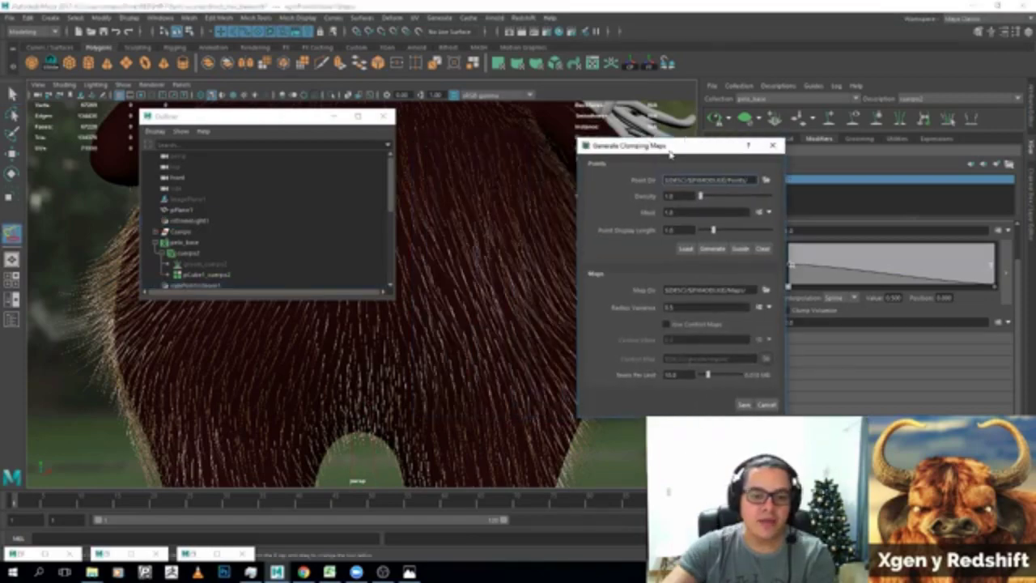
click(334, 118)
scroll(413, 213, down, 5)
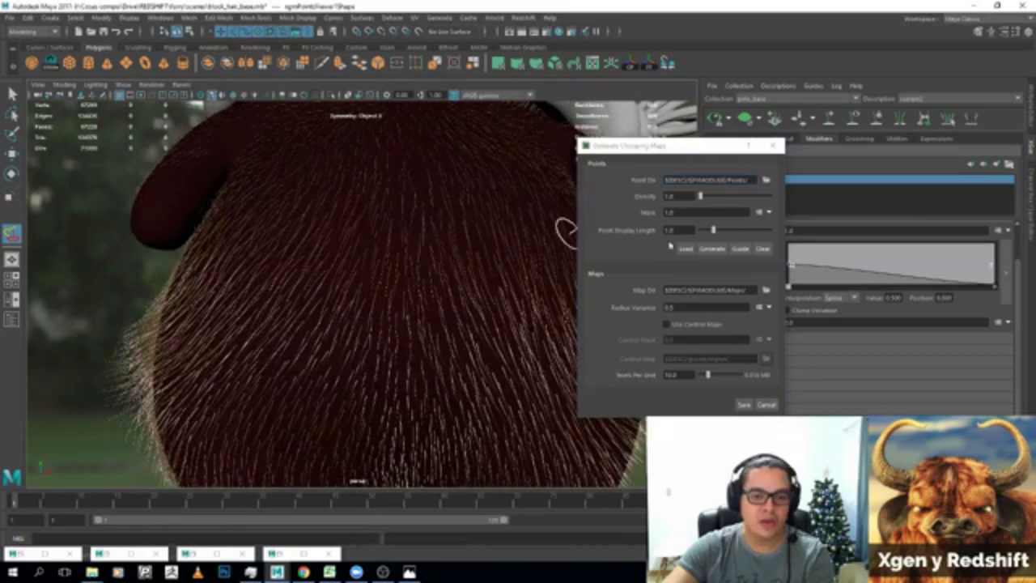
click(713, 249)
mouse_move(491, 240)
alt+mouse_down()
mouse_move(430, 245)
mouse_move(484, 259)
mouse_move(267, 240)
alt+mouse_up()
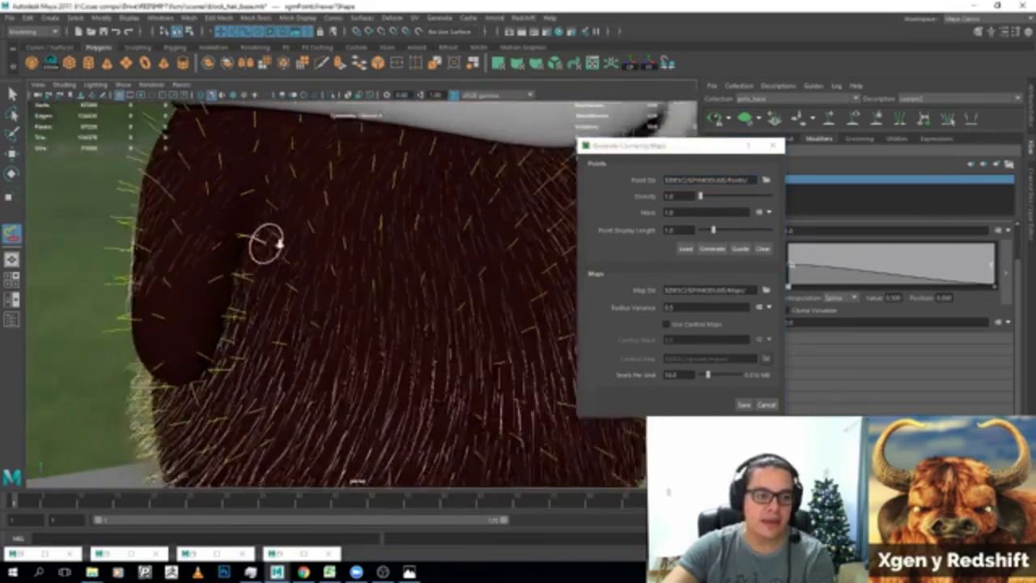
alt+right_drag(267, 240, 359, 250)
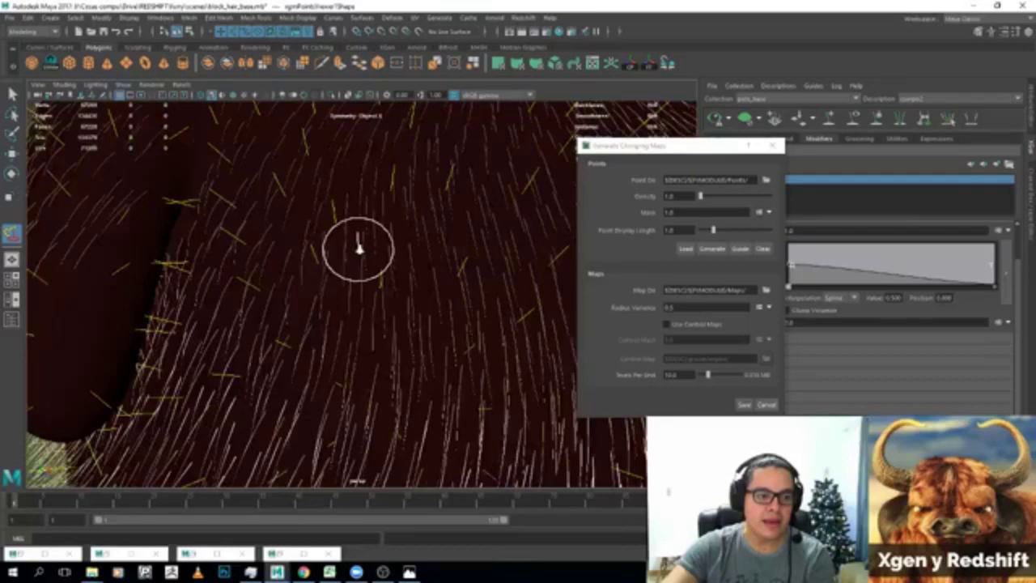
mouse_move(359, 249)
alt+mouse_down()
mouse_move(381, 243)
mouse_move(333, 236)
alt+mouse_up()
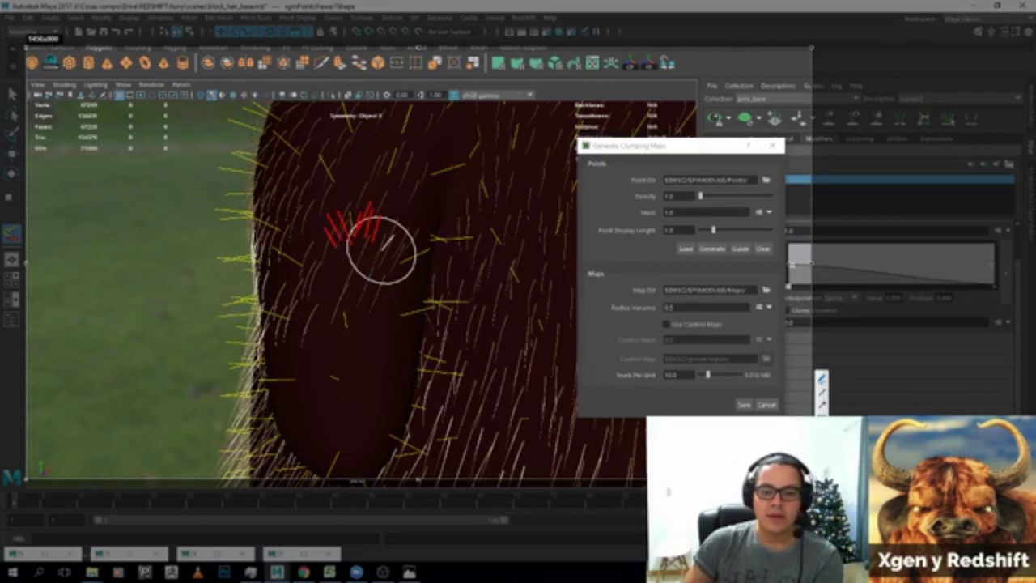
click(759, 307)
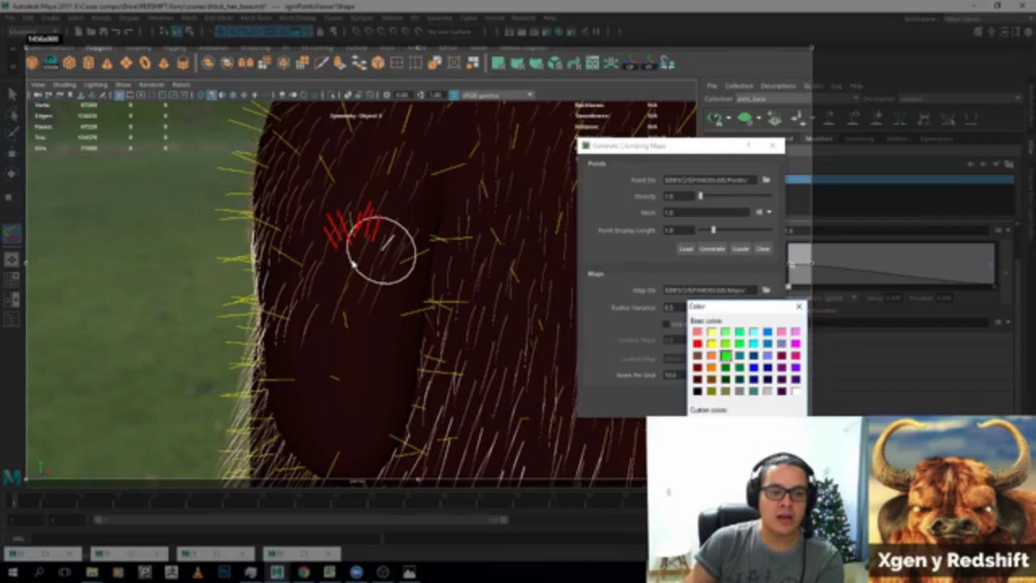
key(Return)
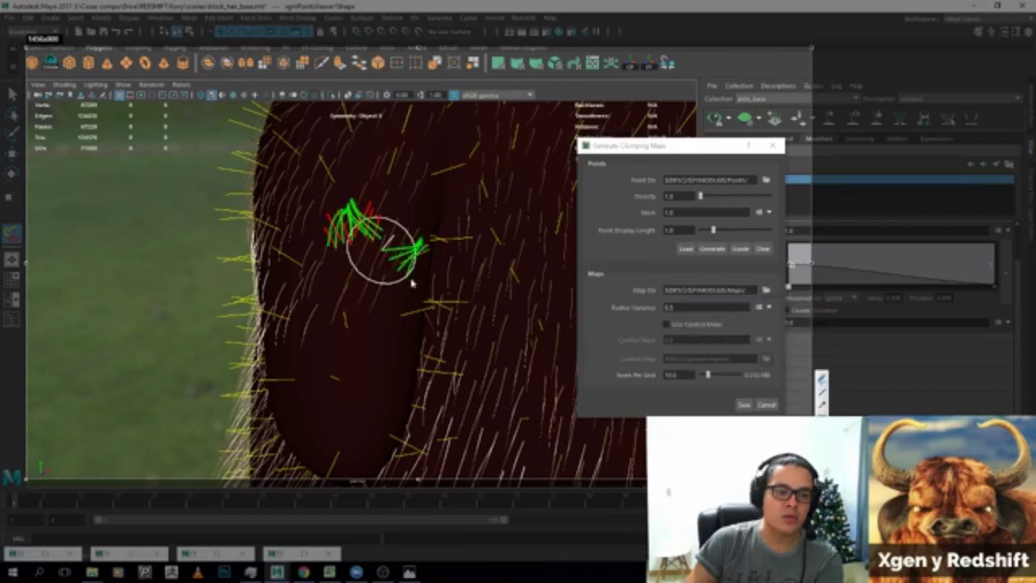
drag(335, 343, 359, 320)
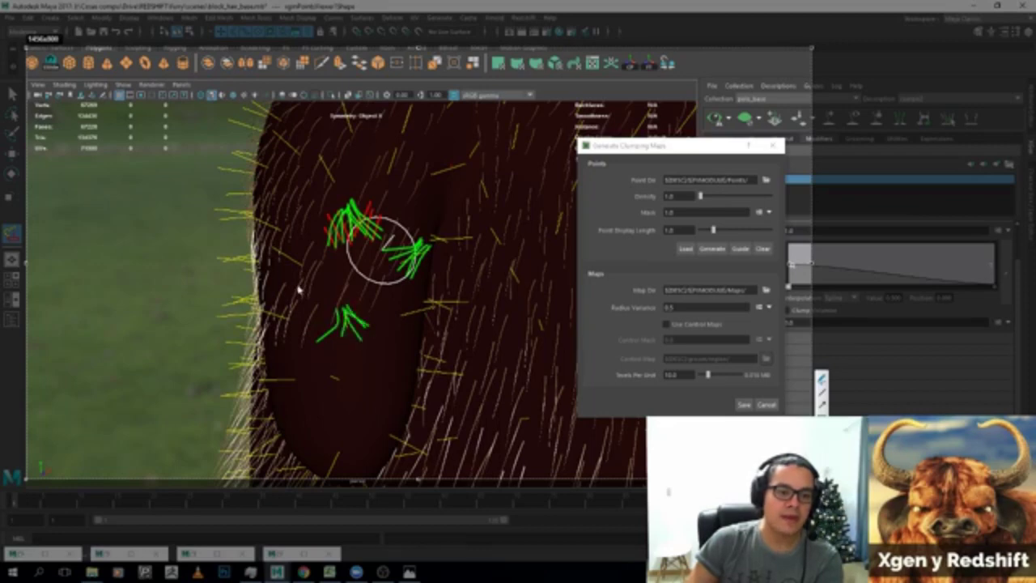
drag(298, 286, 293, 261)
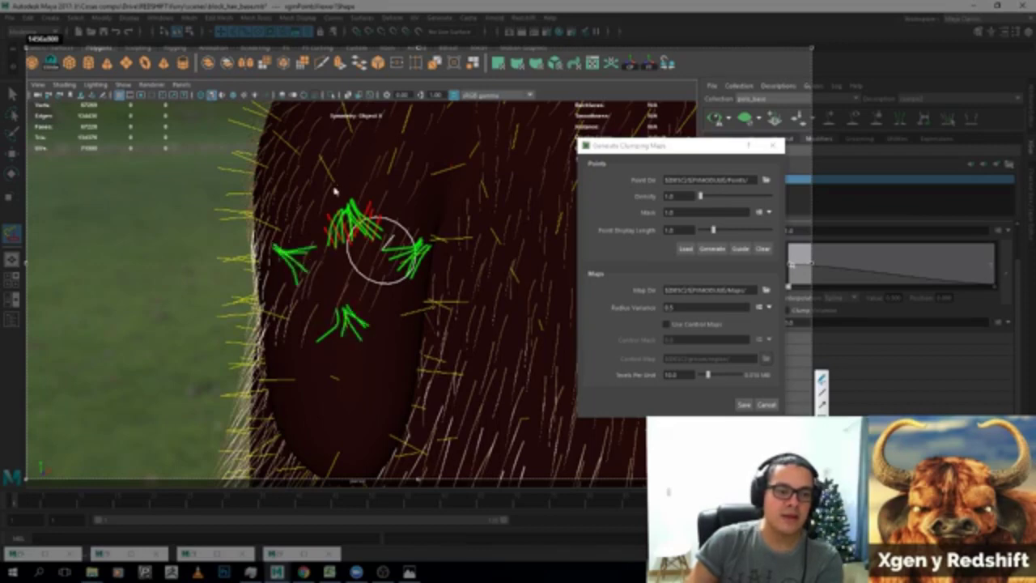
mouse_move(335, 195)
mouse_down()
mouse_move(347, 185)
mouse_move(324, 155)
mouse_up()
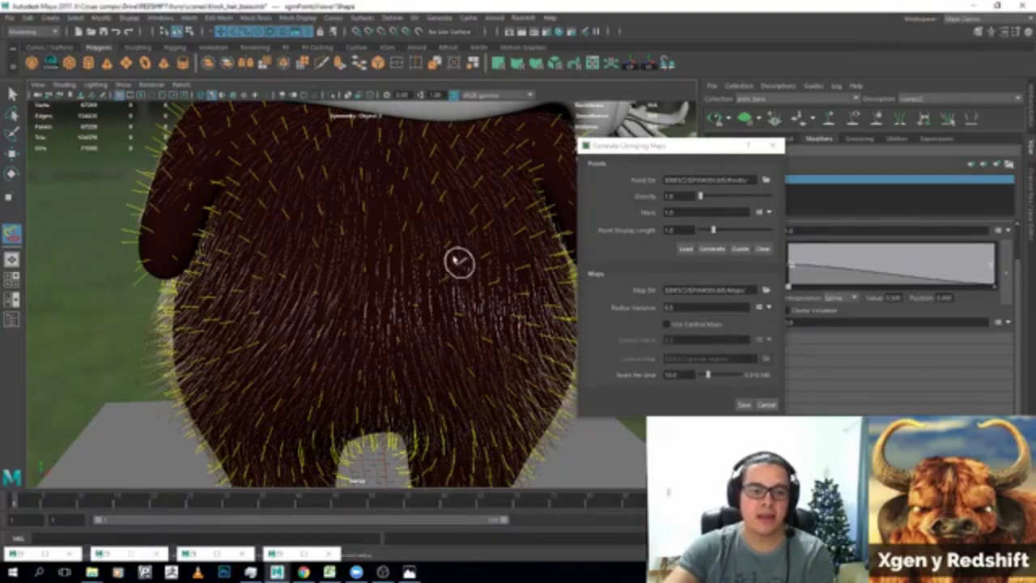
Capture the screen and annotate the clumping area over the character's back.
key(Print)
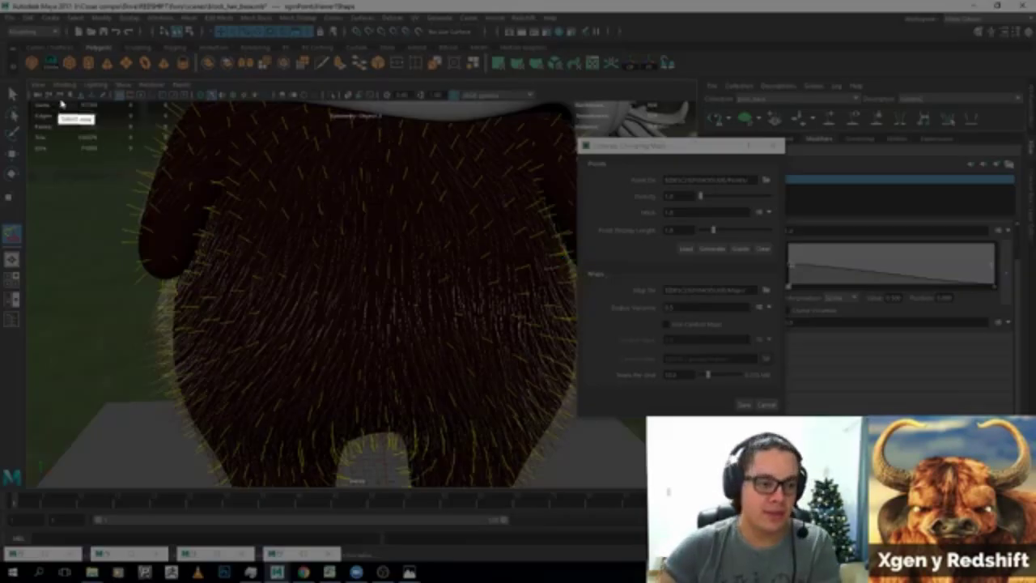
mouse_move(60, 99)
mouse_down()
mouse_move(696, 462)
mouse_move(736, 467)
mouse_up()
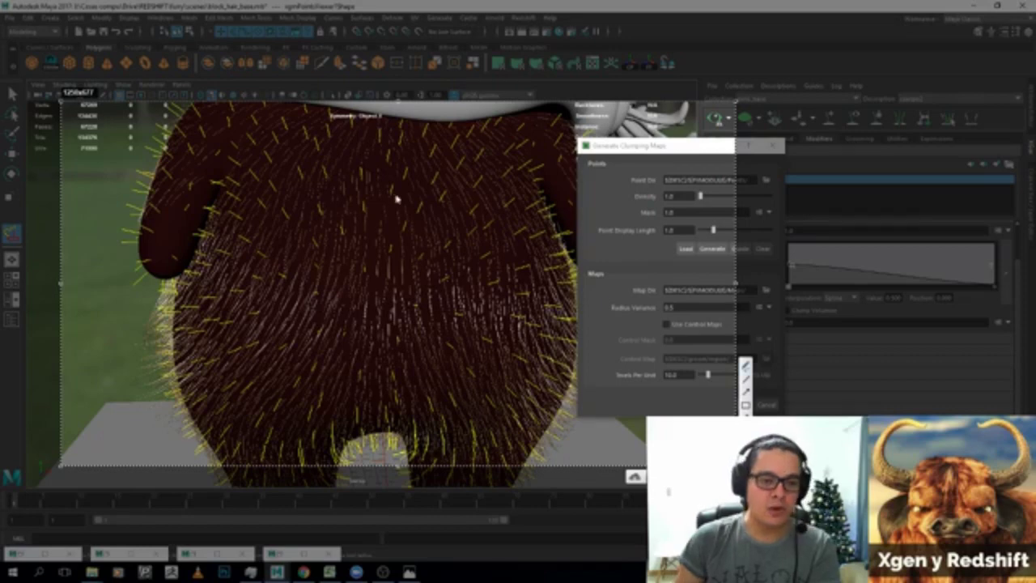
mouse_move(376, 178)
mouse_down()
mouse_move(377, 193)
mouse_move(398, 188)
mouse_up()
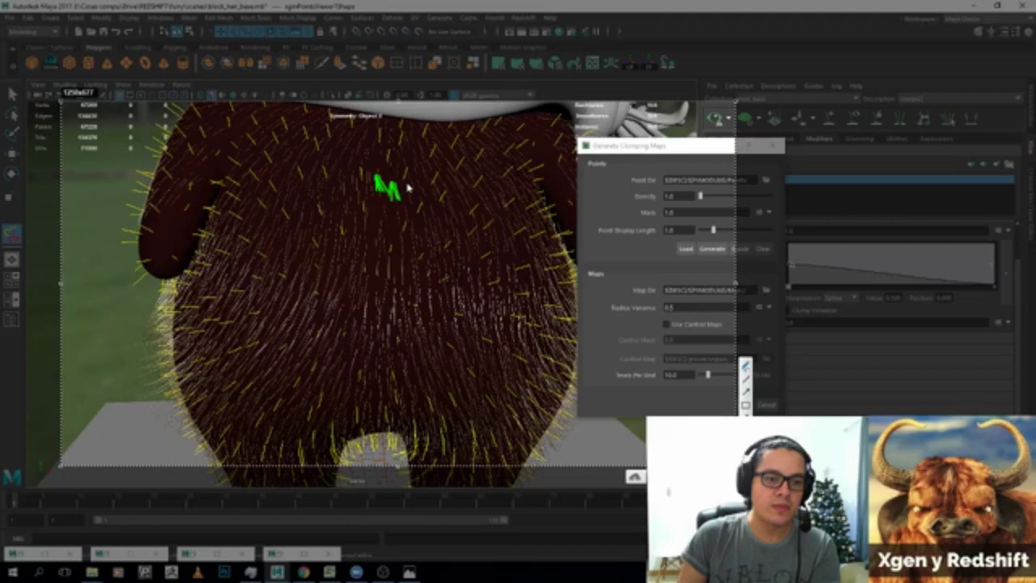
drag(403, 167, 395, 195)
mouse_move(357, 196)
mouse_down()
mouse_move(352, 236)
mouse_move(389, 251)
mouse_up()
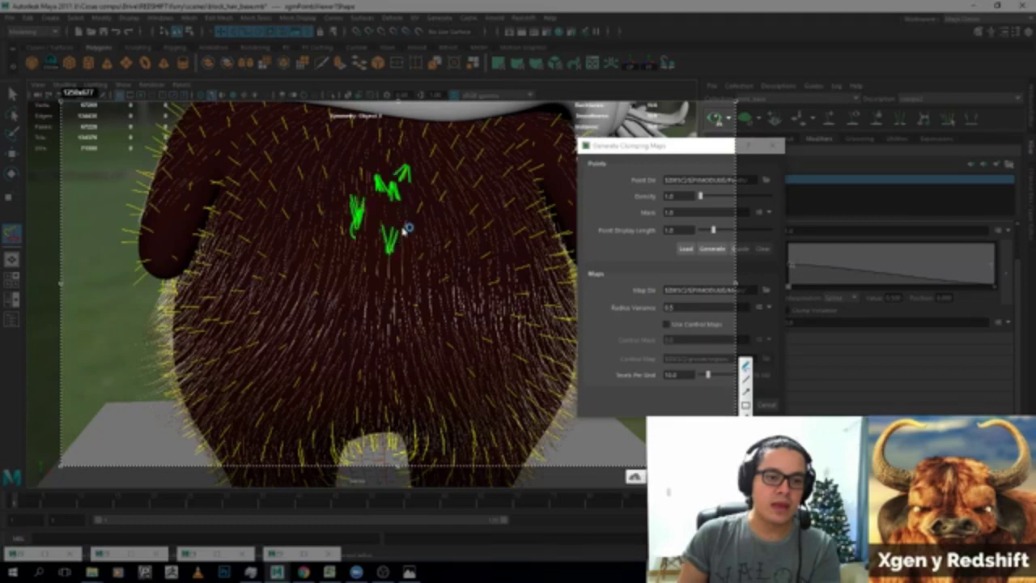
mouse_move(405, 205)
mouse_down()
mouse_move(400, 231)
mouse_move(443, 246)
mouse_up()
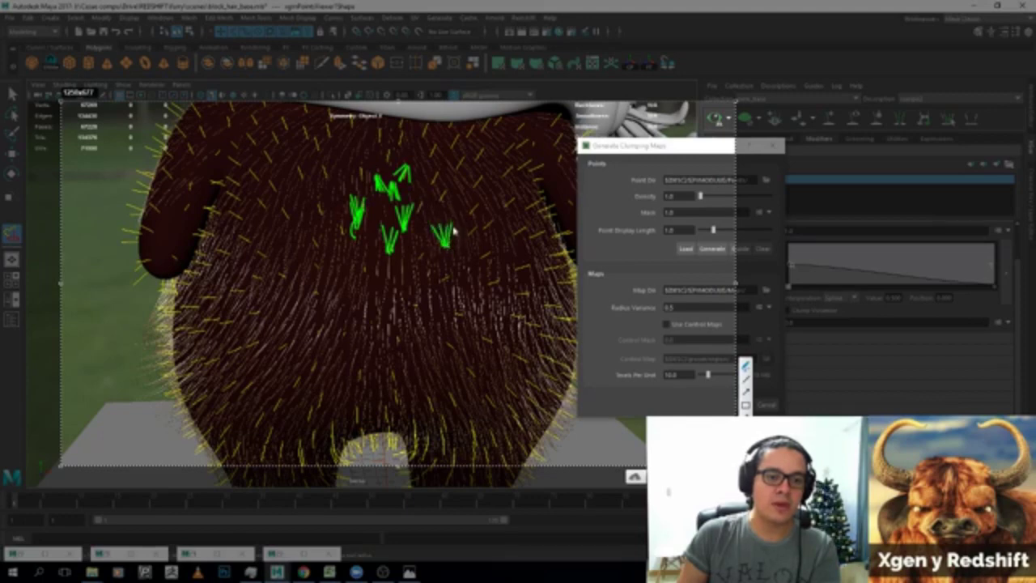
Clear the earlier clump points and set clumping point Density to 5.0.
click(726, 403)
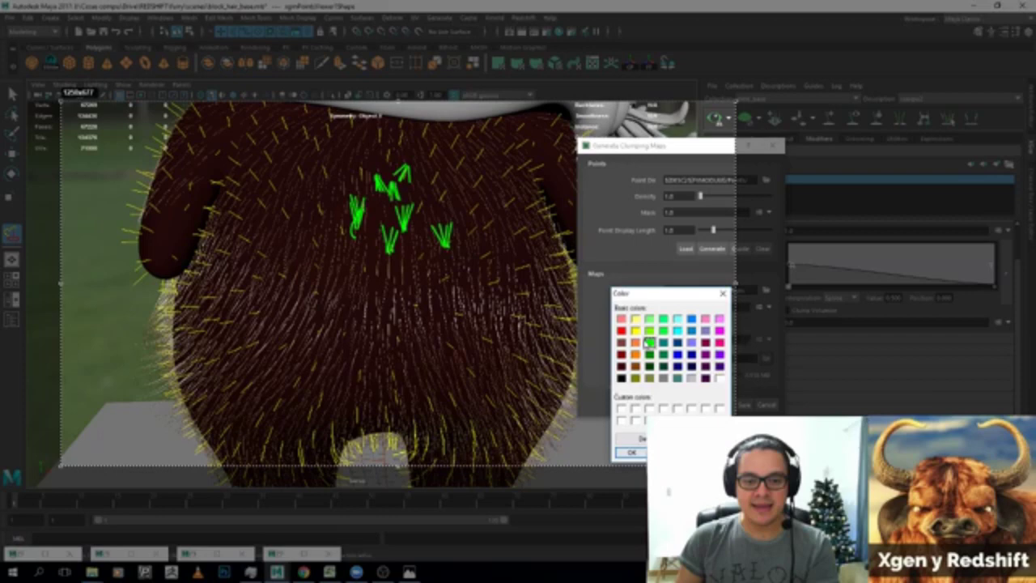
click(631, 452)
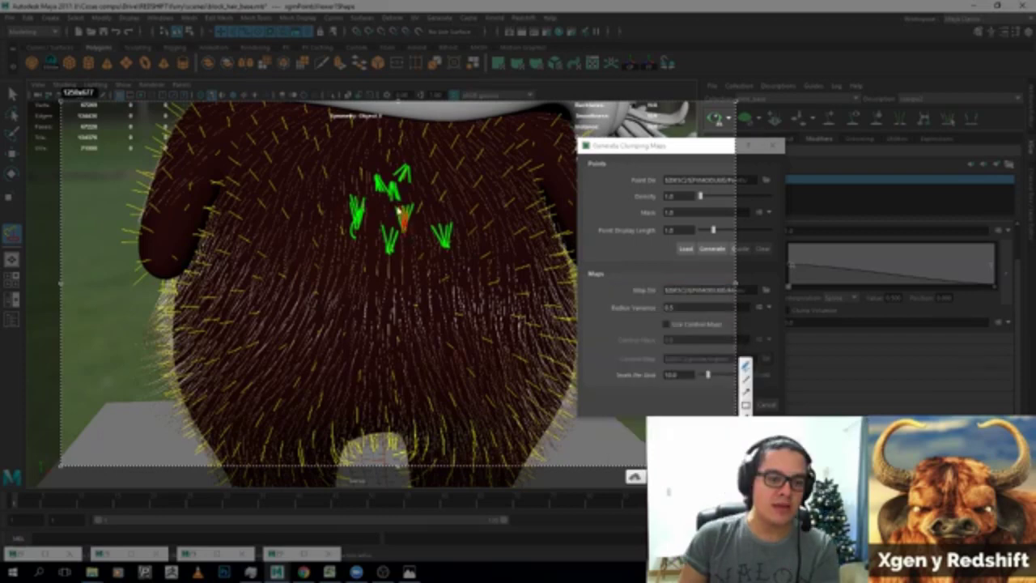
click(444, 235)
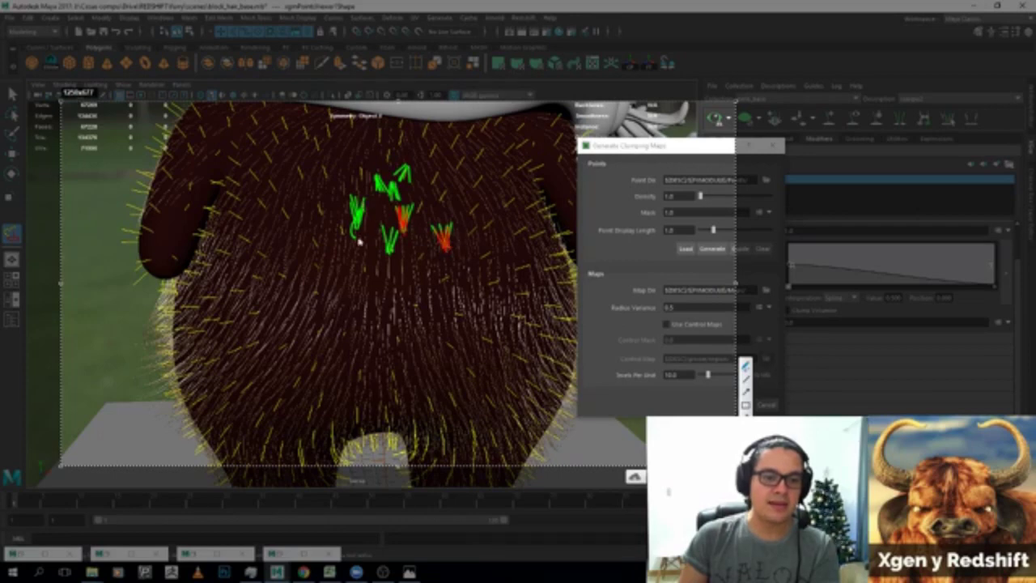
click(387, 237)
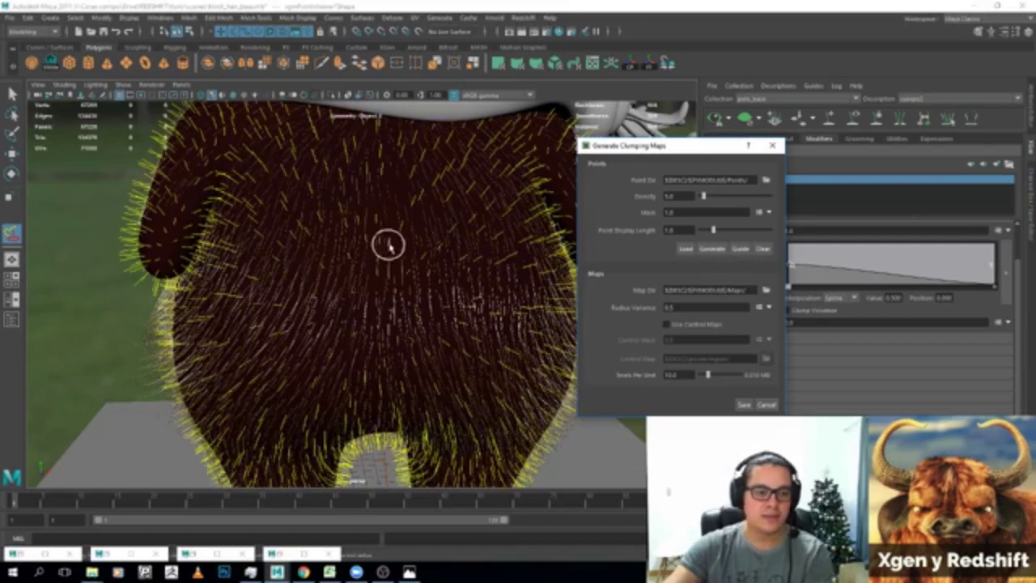
Enter Density 10.0, regenerate the clump points and save the clumping maps.
mouse_move(388, 241)
alt+right_down()
mouse_move(319, 224)
mouse_move(273, 232)
mouse_move(373, 245)
alt+right_up()
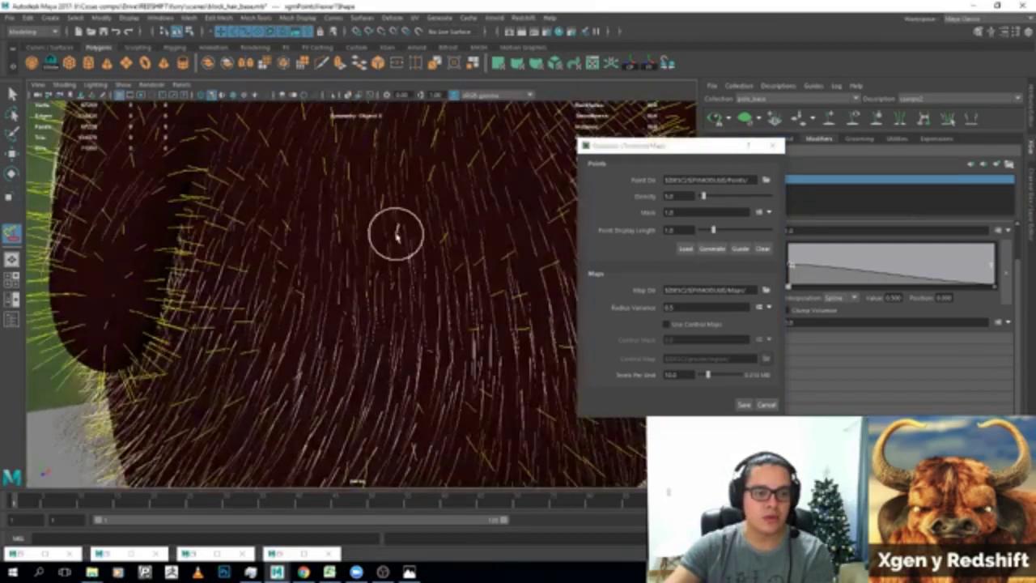
mouse_move(470, 238)
alt+right_down()
mouse_move(357, 239)
mouse_move(397, 236)
alt+right_up()
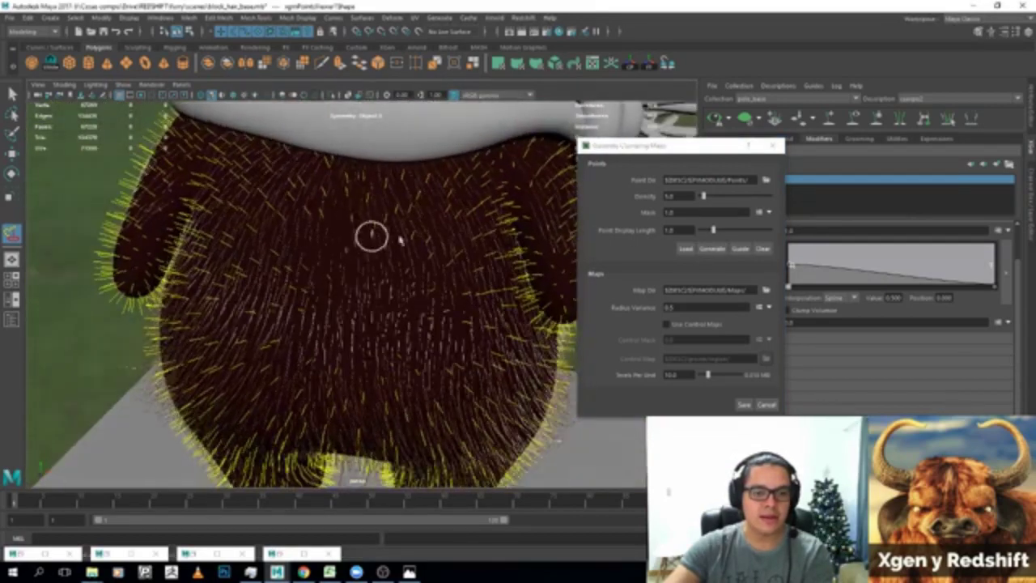
double_click(670, 195)
text(1)
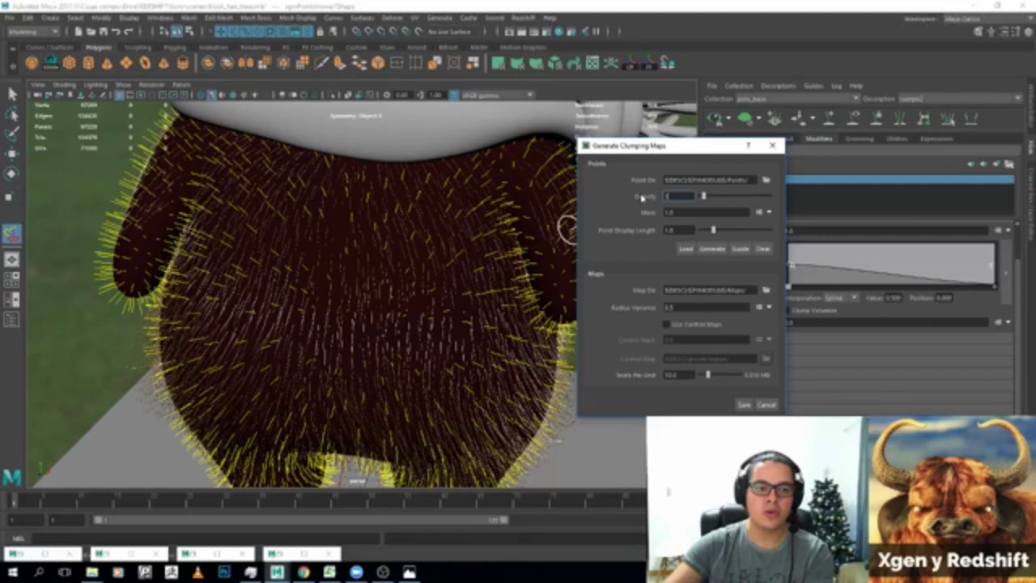
text(0)
key(Return)
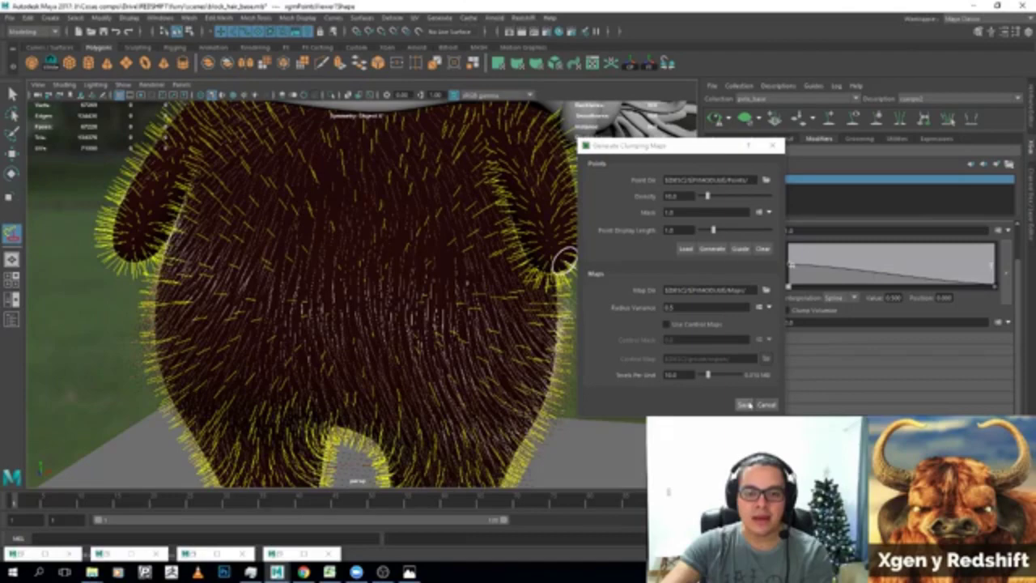
click(745, 404)
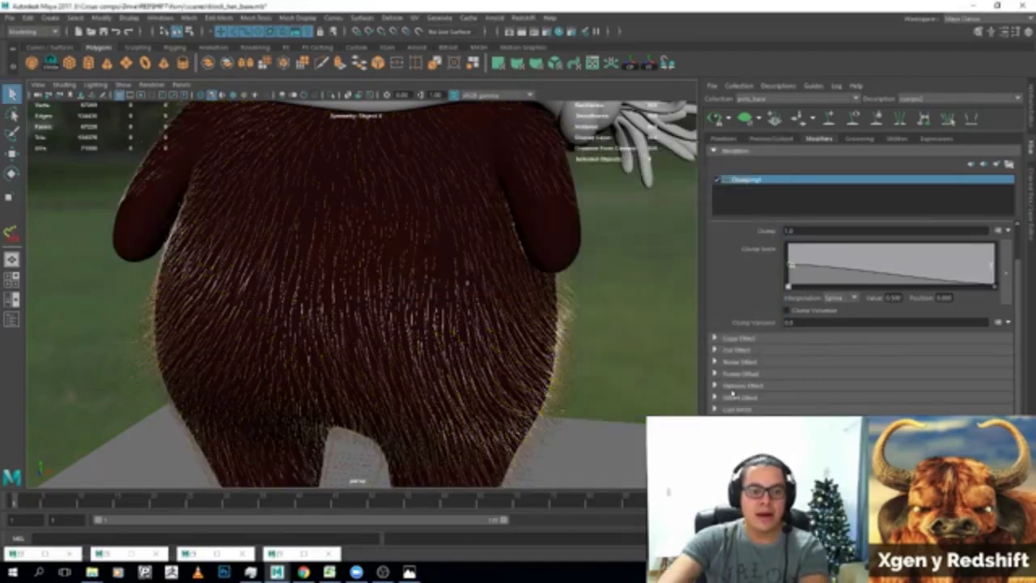
Set the XGen hair preview to Update Preview Automatically.
alt+right_drag(300, 248, 297, 256)
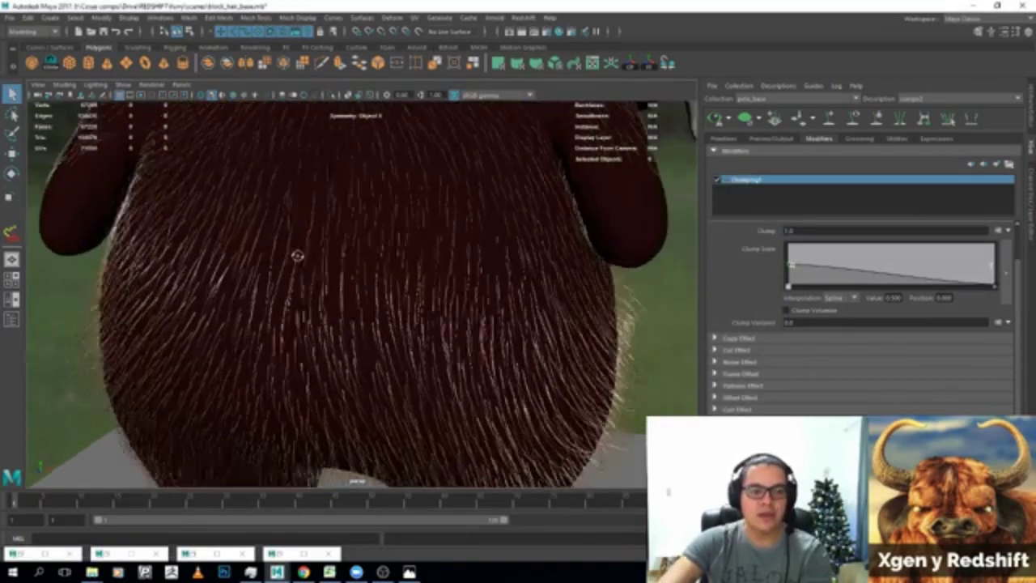
click(728, 122)
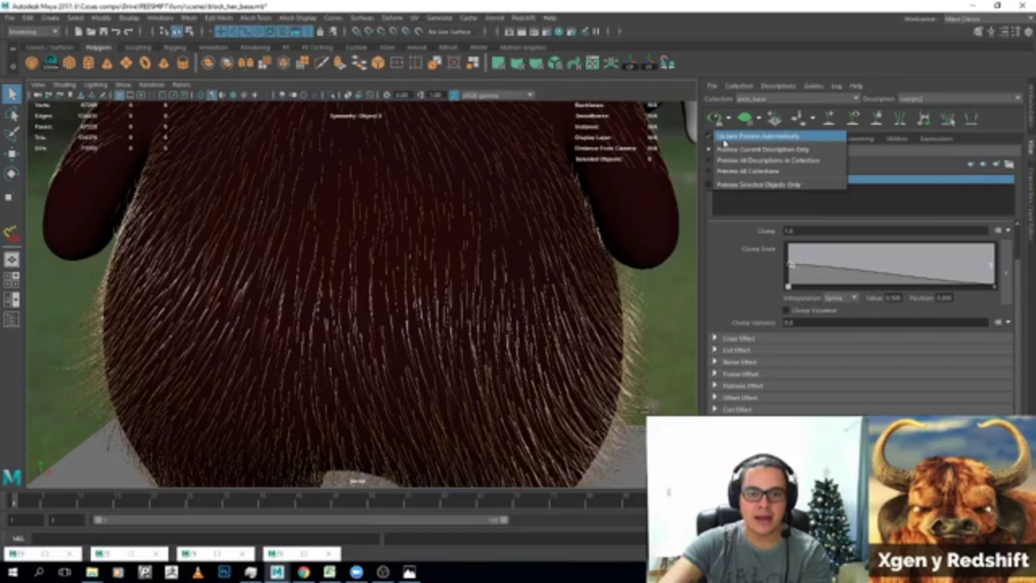
click(724, 138)
scroll(342, 297, down, 3)
alt+drag(342, 296, 375, 305)
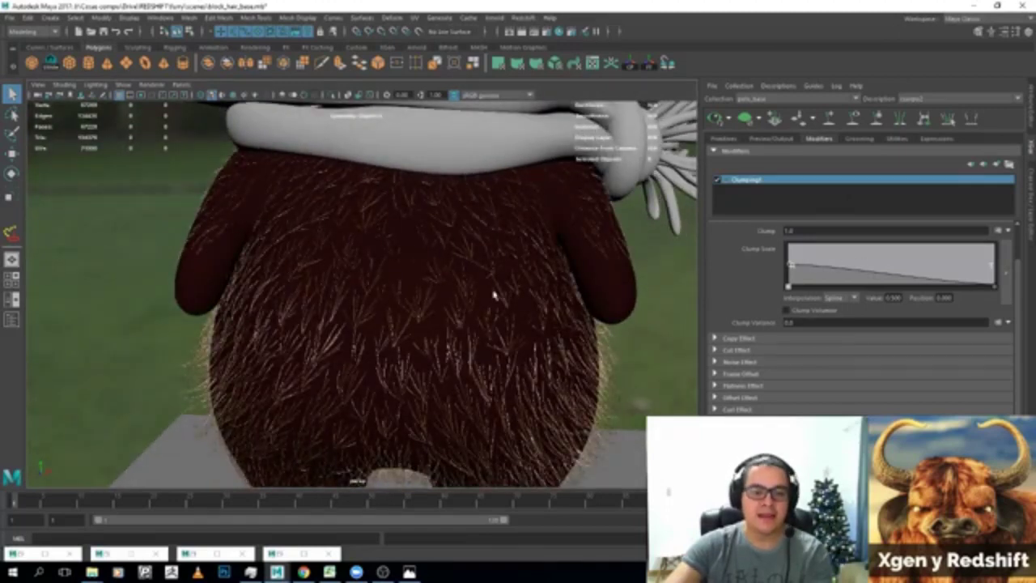
scroll(380, 287, up, 2)
scroll(379, 287, up, 1)
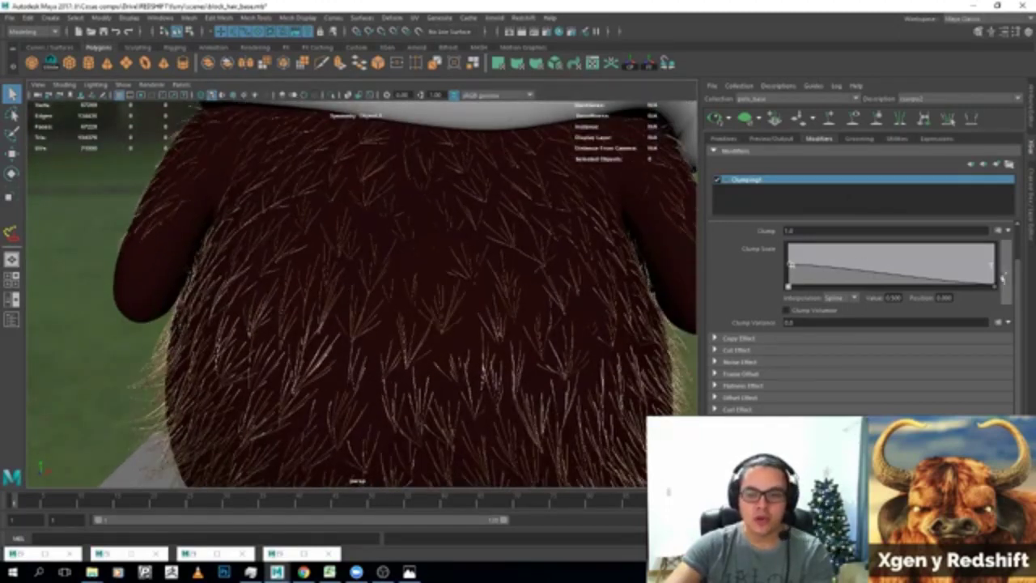
Adjust the Clump Scale ramp end points into a gentle downward slope toward the tip.
mouse_move(995, 285)
mouse_down()
mouse_move(991, 259)
mouse_move(995, 286)
mouse_move(1000, 268)
mouse_up()
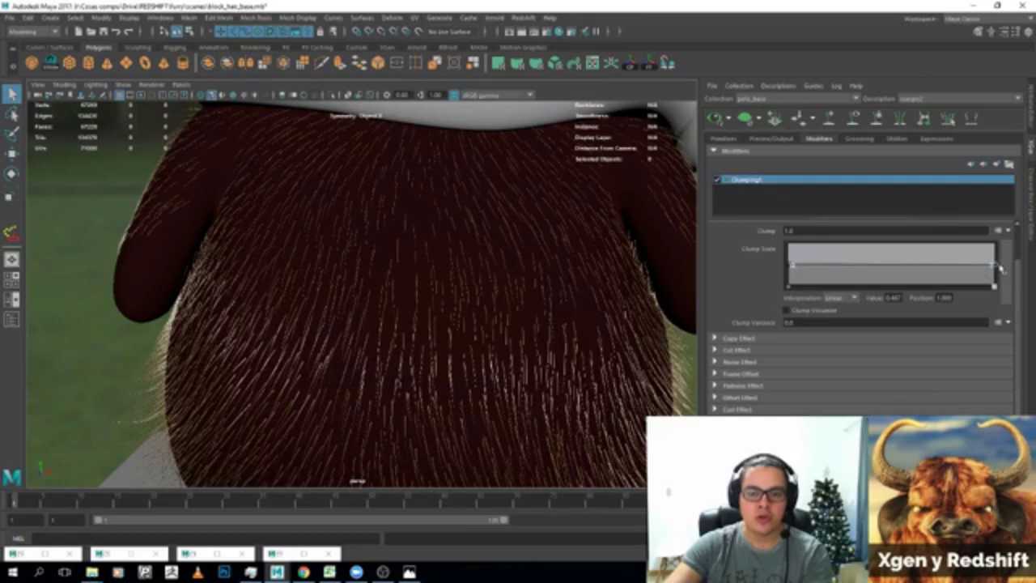
drag(791, 265, 789, 271)
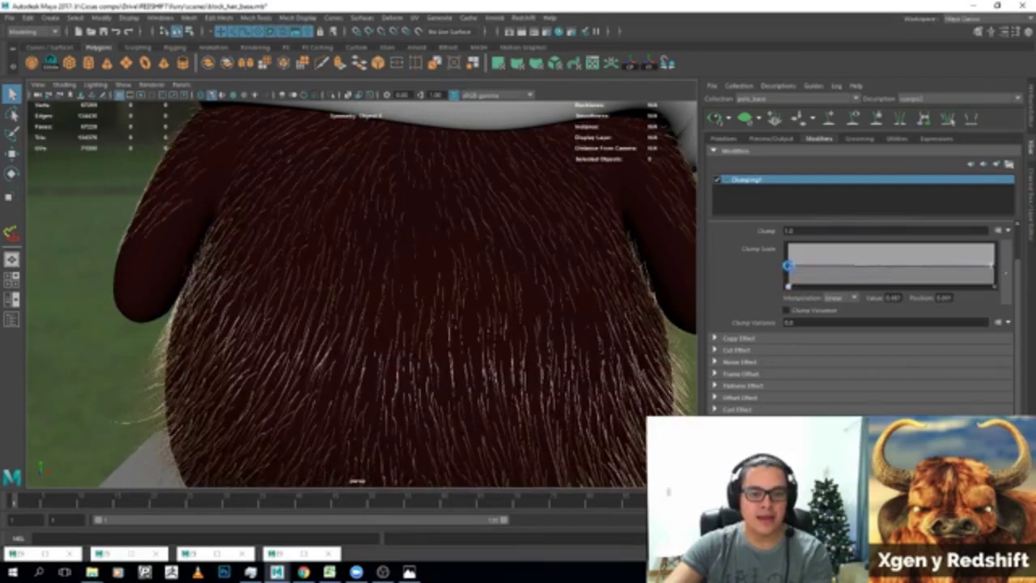
mouse_move(790, 269)
mouse_down()
mouse_move(802, 288)
mouse_move(792, 265)
mouse_up()
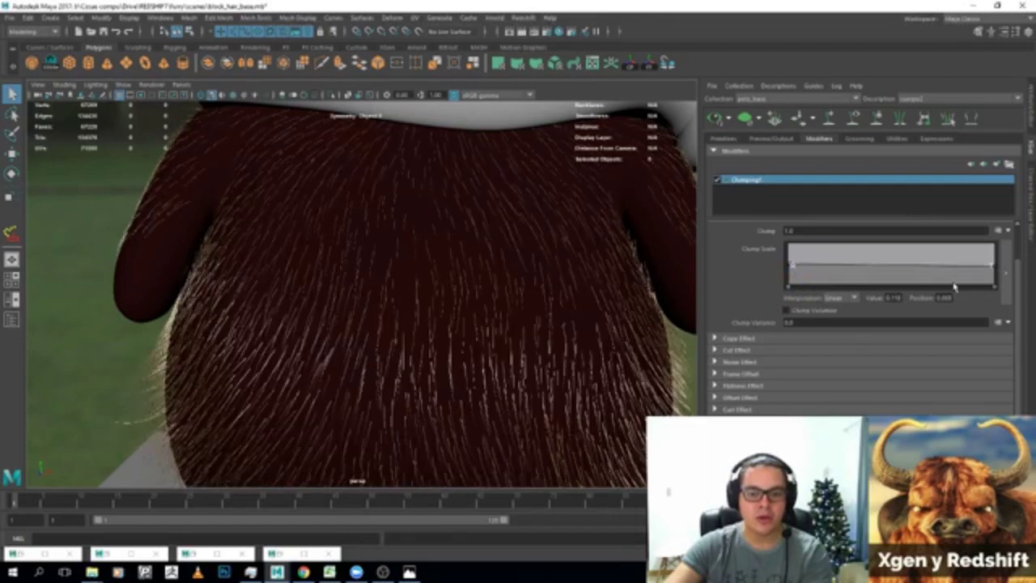
drag(995, 264, 997, 285)
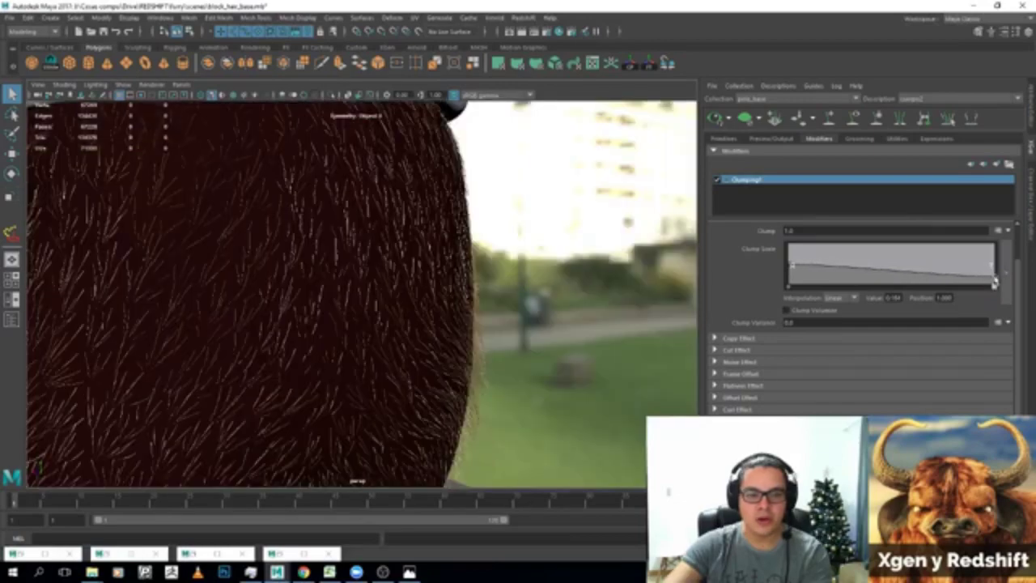
drag(996, 286, 998, 272)
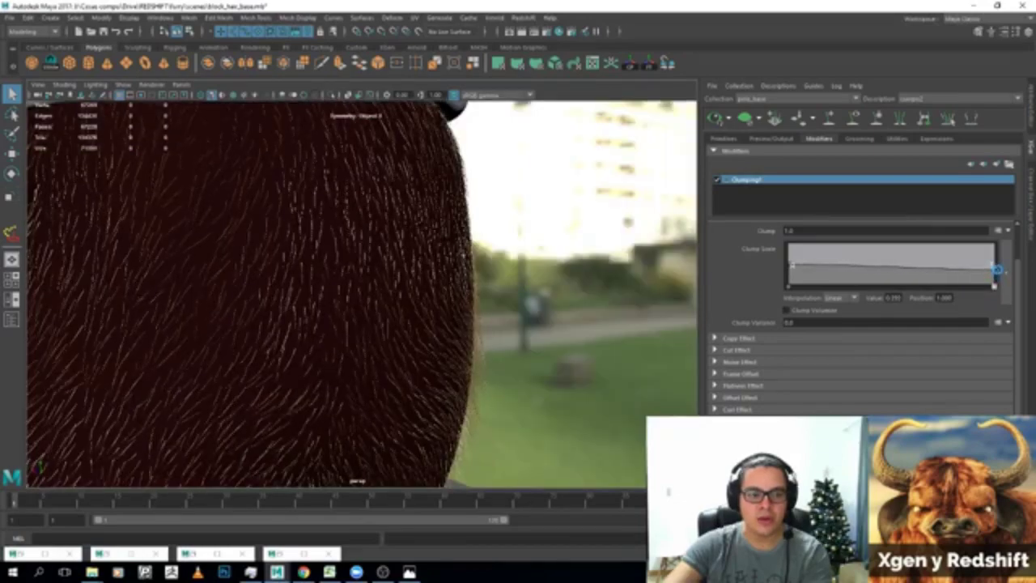
scroll(213, 259, down, 5)
mouse_move(213, 259)
alt+mouse_down()
mouse_move(412, 256)
mouse_move(410, 277)
mouse_move(486, 261)
alt+mouse_up()
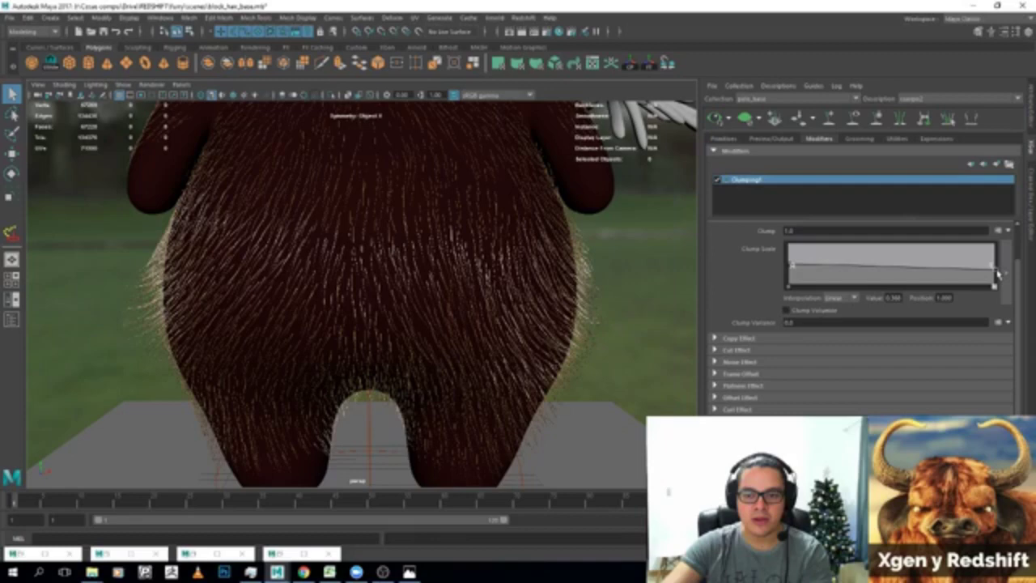
Expand Clumping1's Noise Effect and push the Noise Scale ramp up to the top.
click(738, 362)
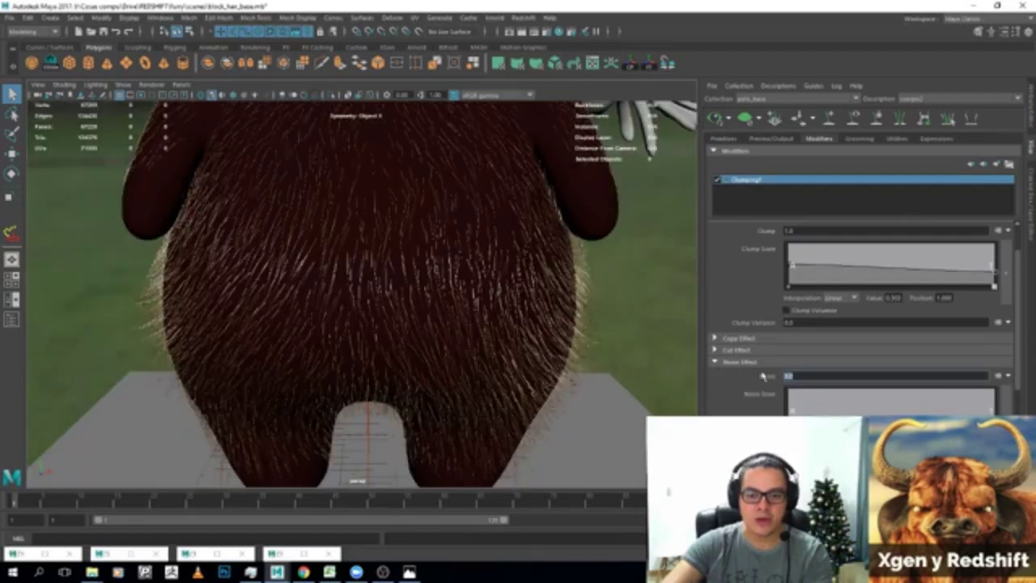
scroll(359, 328, up, 2)
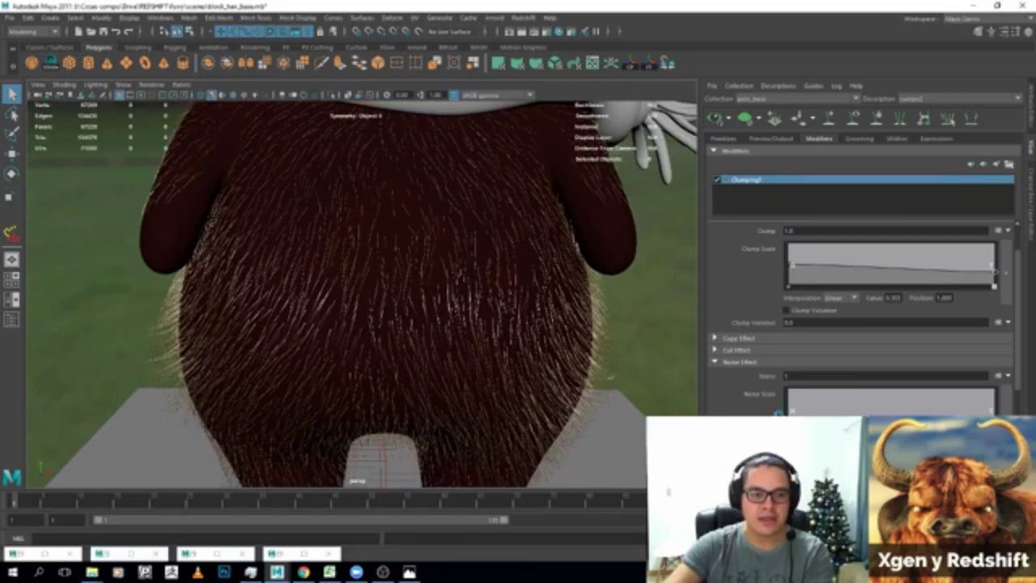
drag(833, 403, 777, 397)
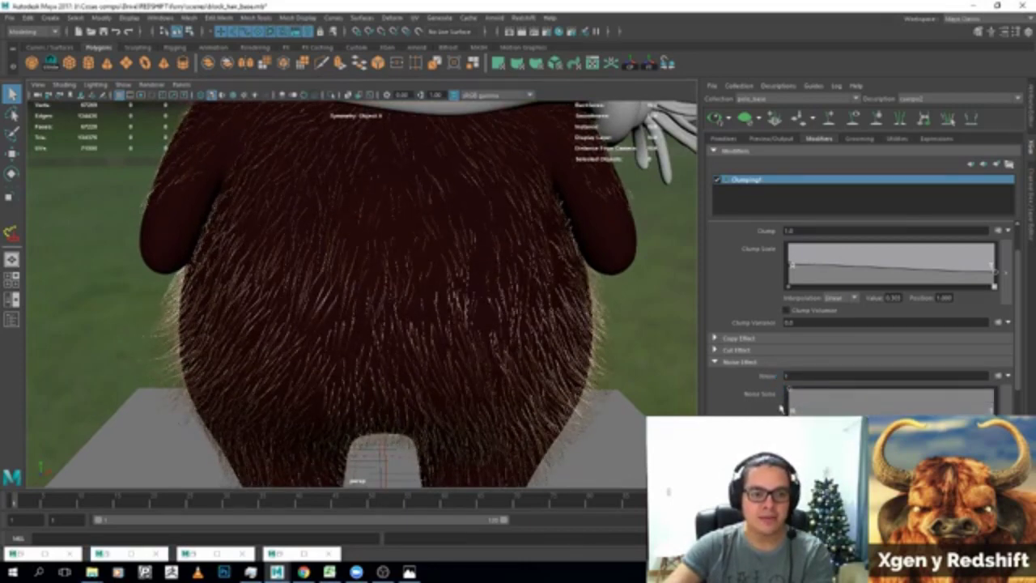
click(781, 395)
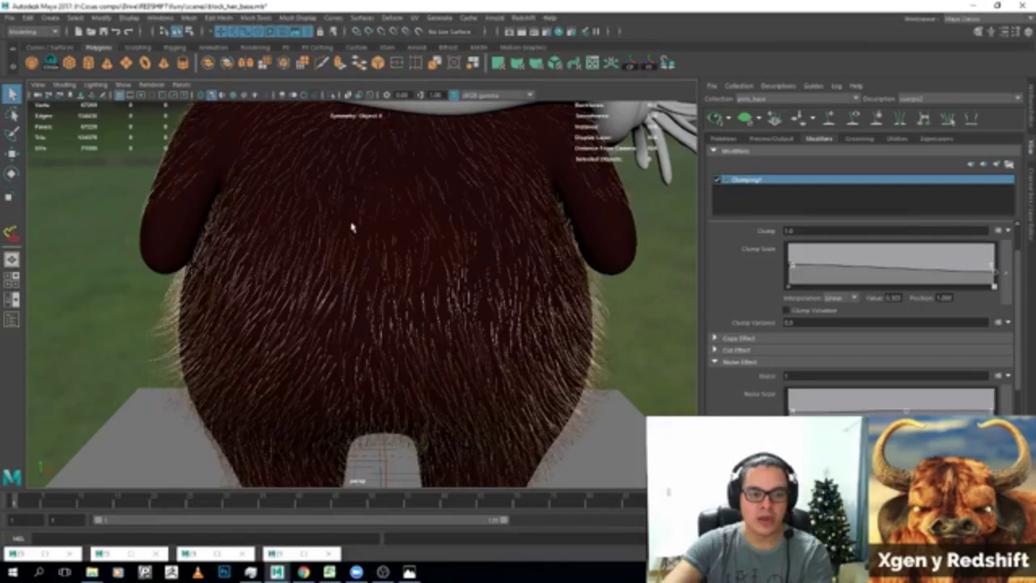
alt+drag(506, 195, 497, 192)
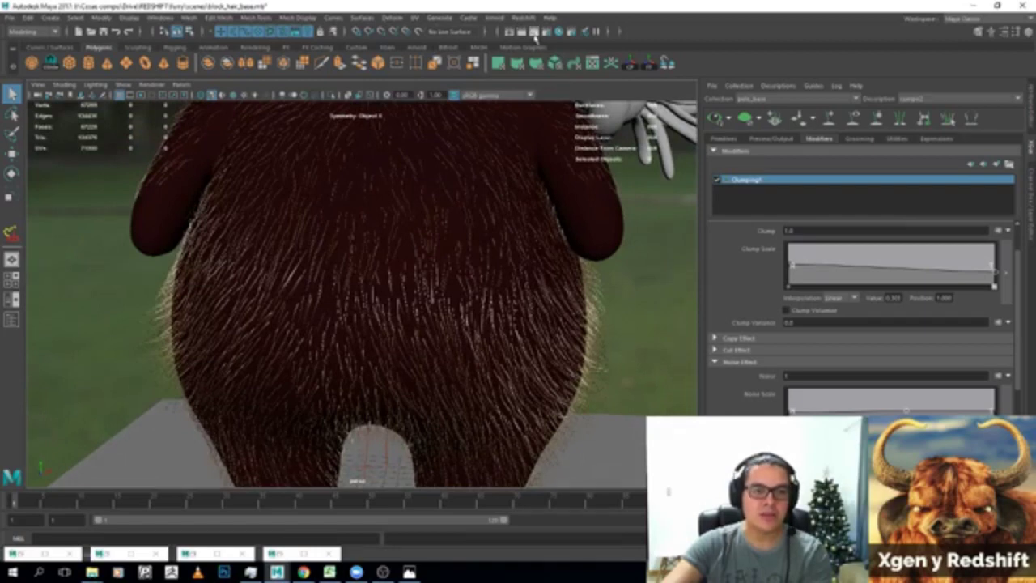
Render the current frame in Redshift and move the Render View window to the right.
click(534, 32)
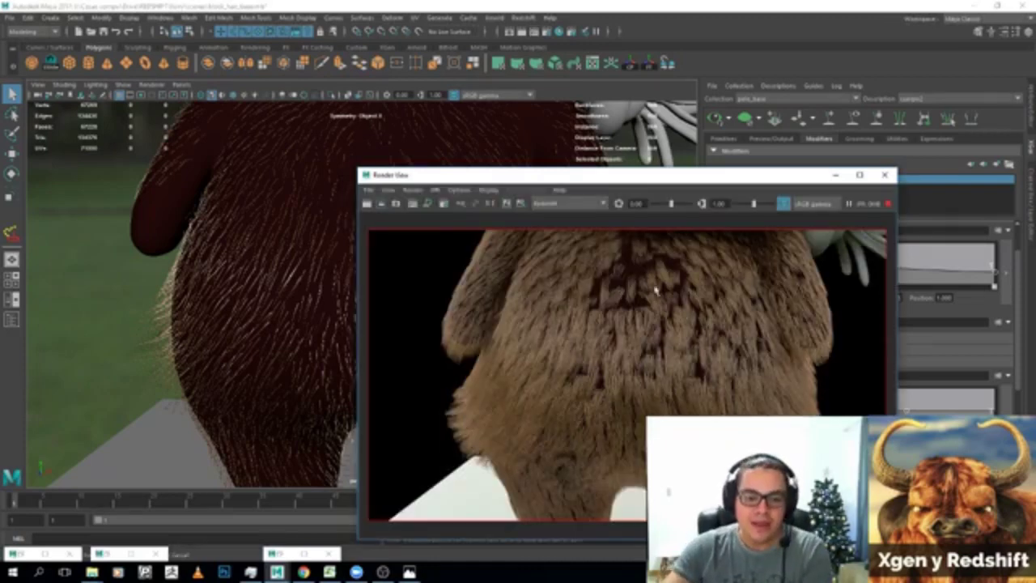
drag(601, 174, 709, 168)
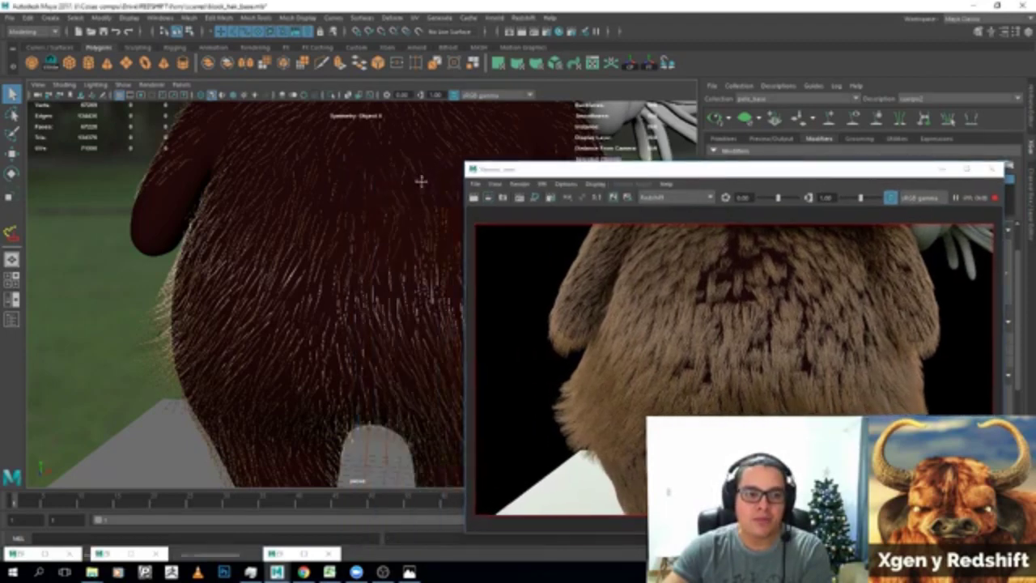
alt+middle_drag(421, 182, 381, 232)
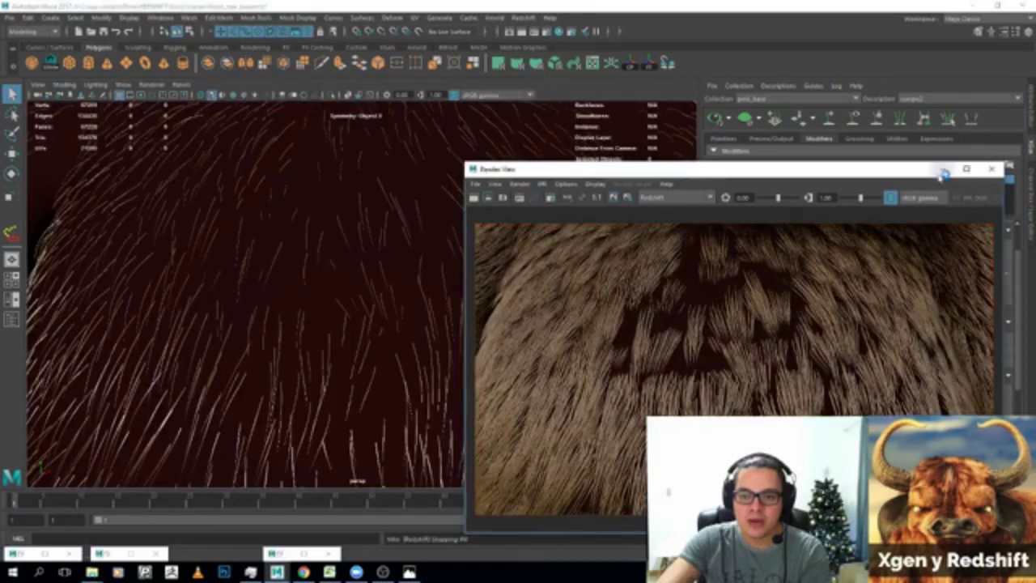
Close Render View, pick the Elevation grooming brush and turn on automatic preview updates.
click(942, 169)
click(859, 138)
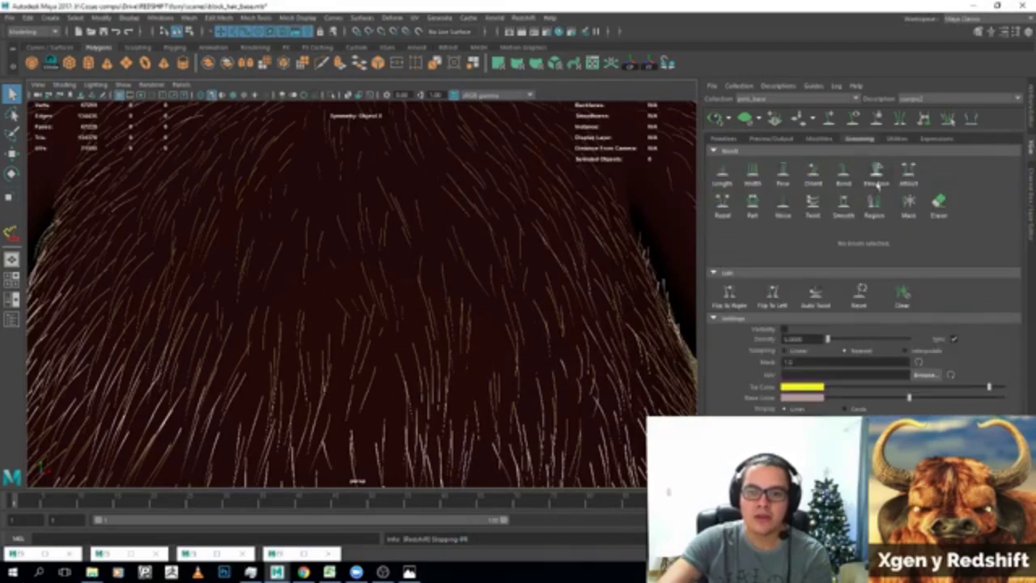
click(877, 172)
scroll(487, 282, down, 5)
scroll(397, 278, down, 2)
scroll(412, 282, up, 3)
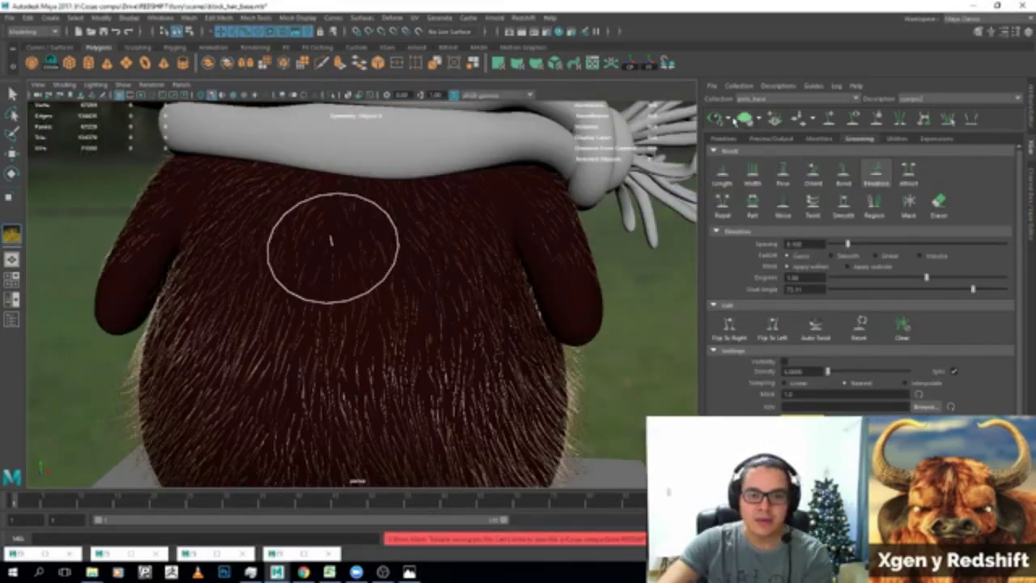
click(727, 122)
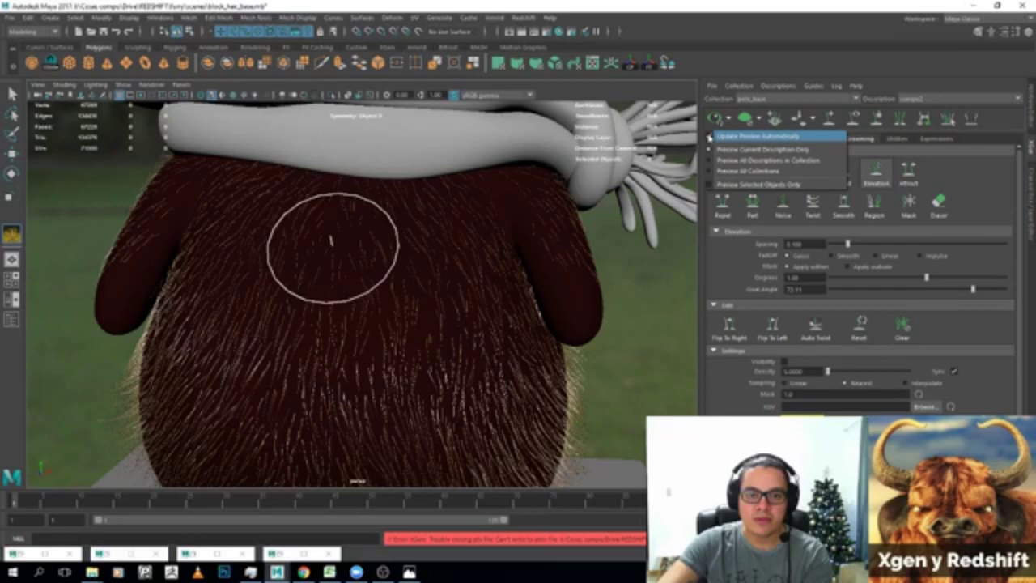
click(729, 136)
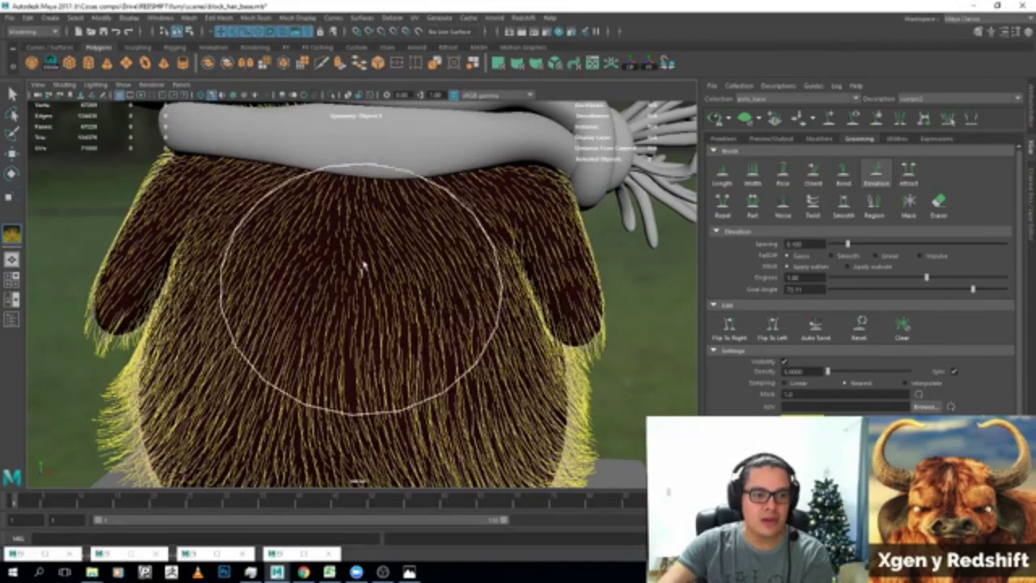
Brush the upper back fur to stand more upright.
mouse_move(332, 213)
mouse_down()
mouse_move(412, 277)
mouse_move(403, 276)
mouse_move(471, 278)
mouse_up()
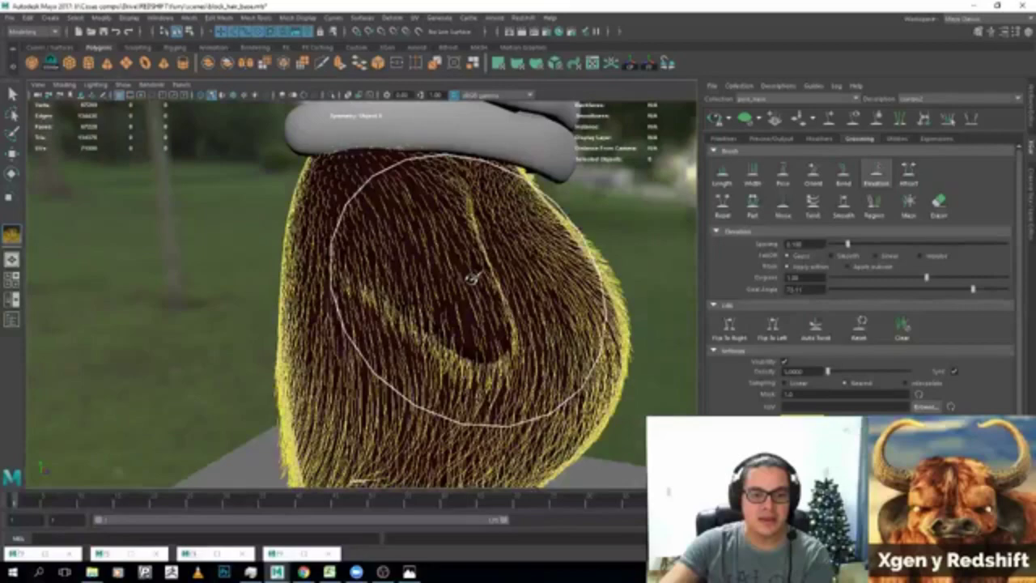
alt+drag(471, 277, 520, 254)
mouse_move(463, 219)
alt+mouse_down()
mouse_move(526, 199)
mouse_move(531, 220)
mouse_move(493, 238)
mouse_move(365, 173)
alt+mouse_up()
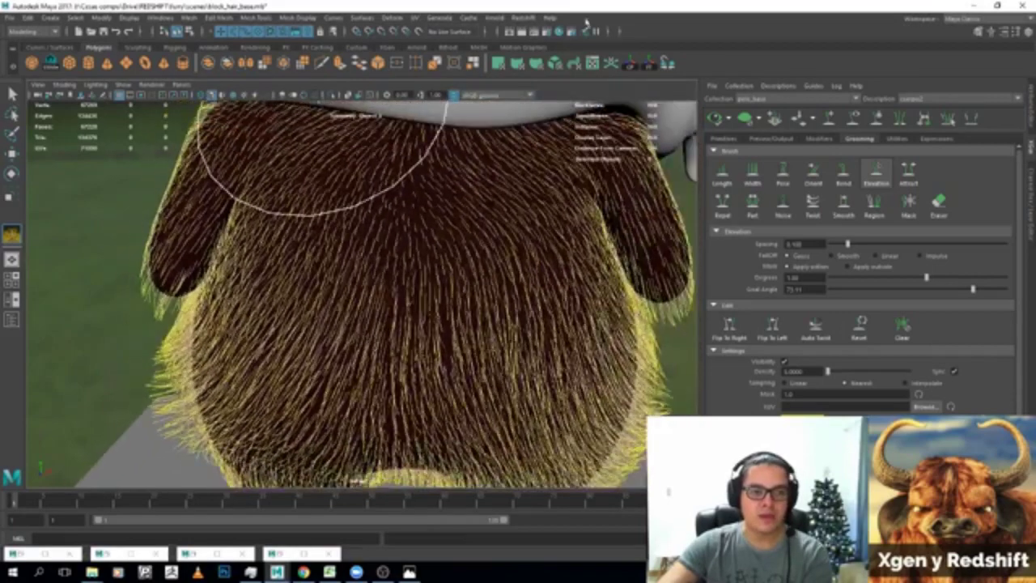
Render the groomed fur in Redshift and change the groom guide display.
click(537, 31)
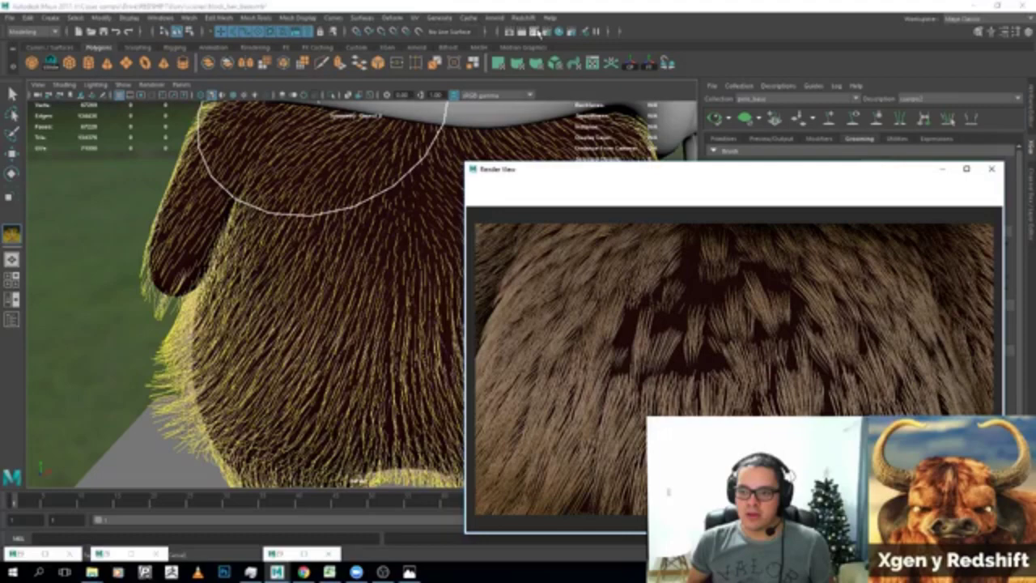
click(539, 32)
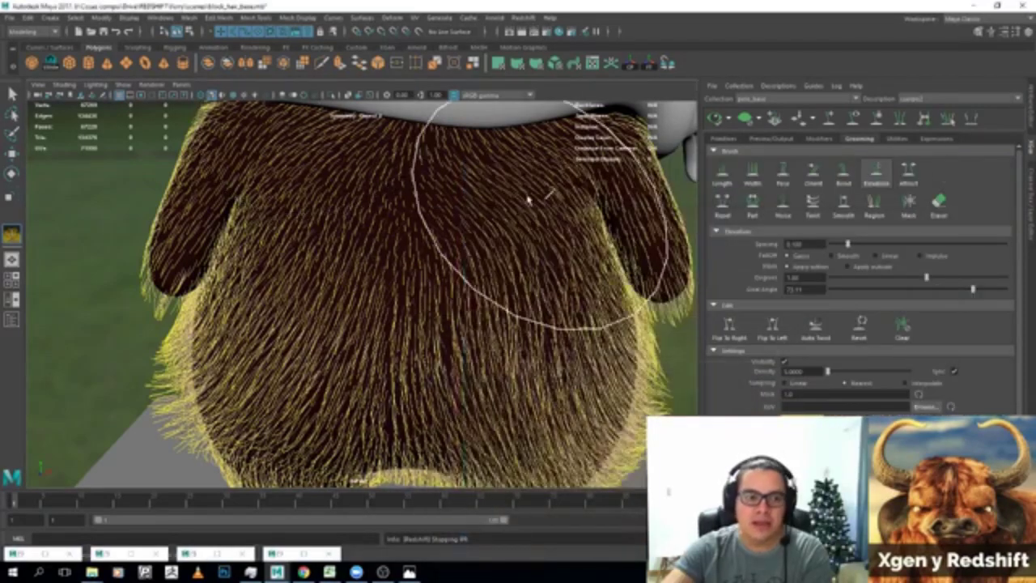
alt+drag(532, 201, 474, 238)
alt+right_drag(475, 238, 506, 206)
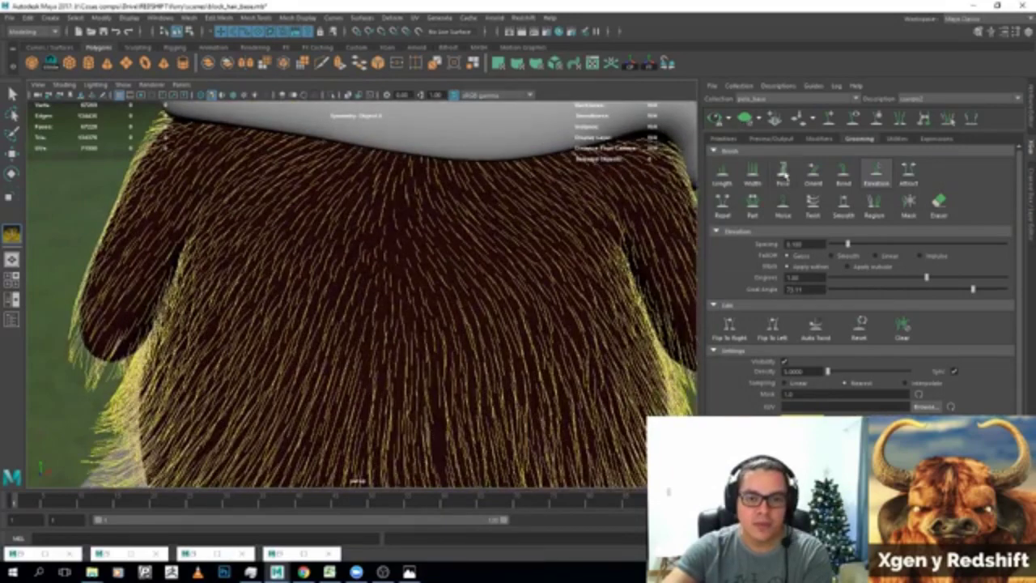
click(726, 119)
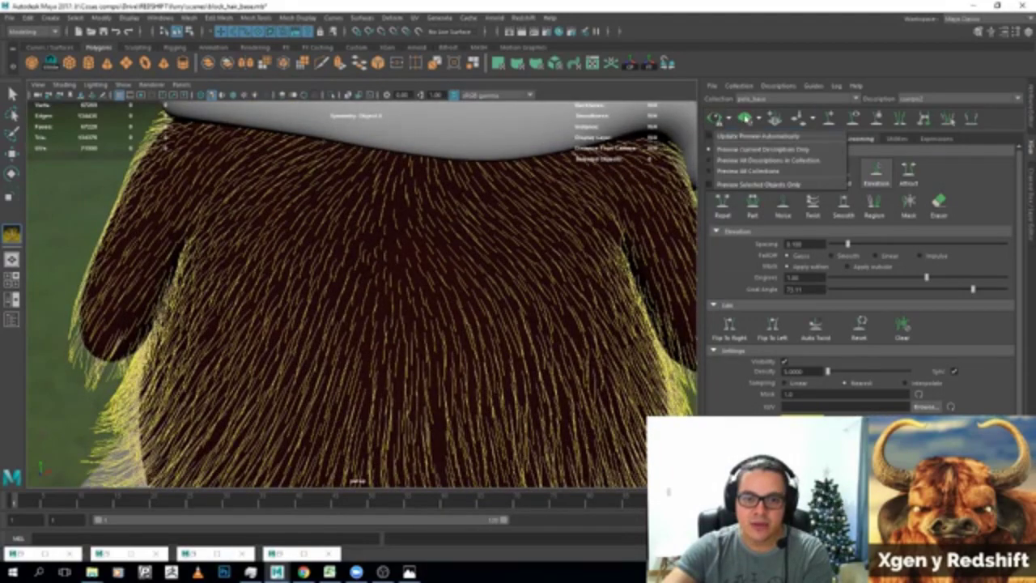
click(769, 146)
Switch to the Length brush and render a fresh Redshift preview of the fur below the scarf.
click(722, 172)
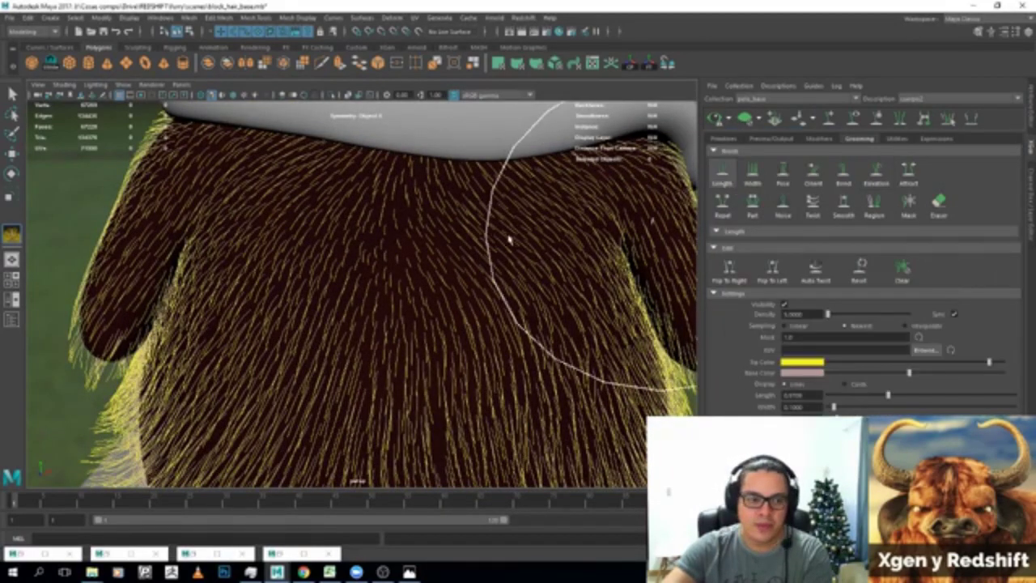
scroll(506, 233, down, 3)
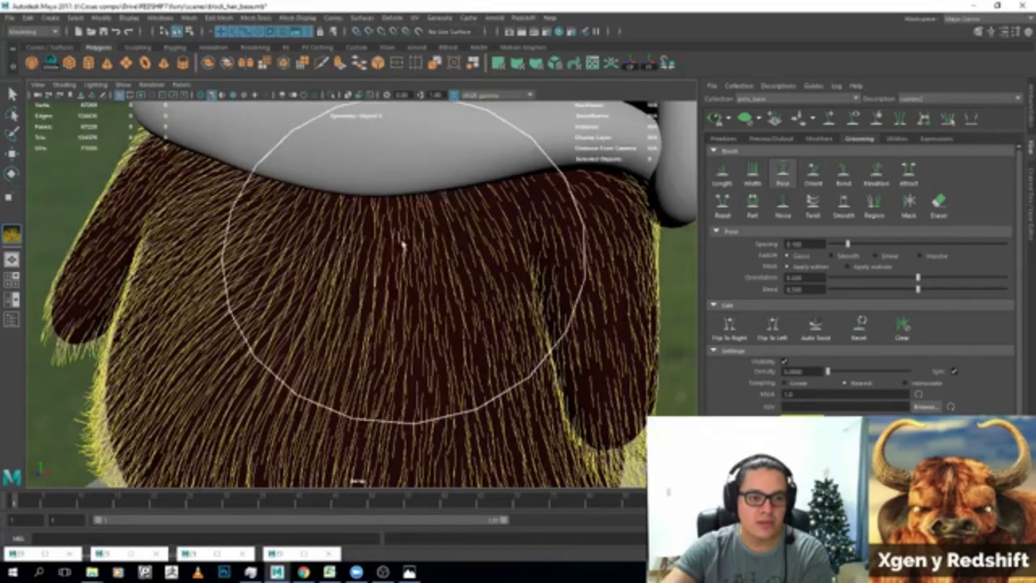
mouse_move(469, 229)
alt+mouse_down()
mouse_move(347, 229)
mouse_move(354, 209)
mouse_move(497, 139)
mouse_move(141, 95)
alt+mouse_up()
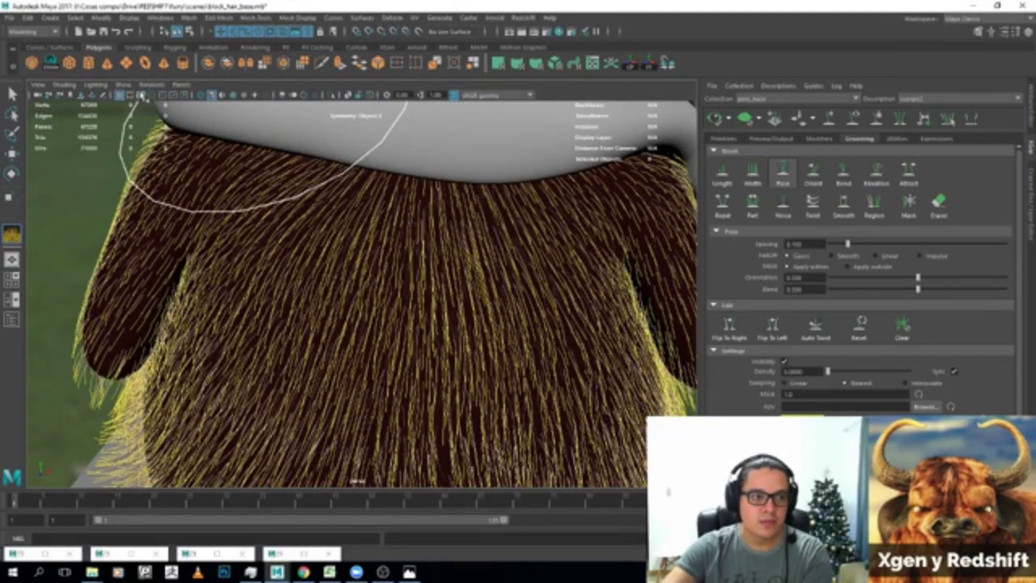
scroll(141, 94, down, 3)
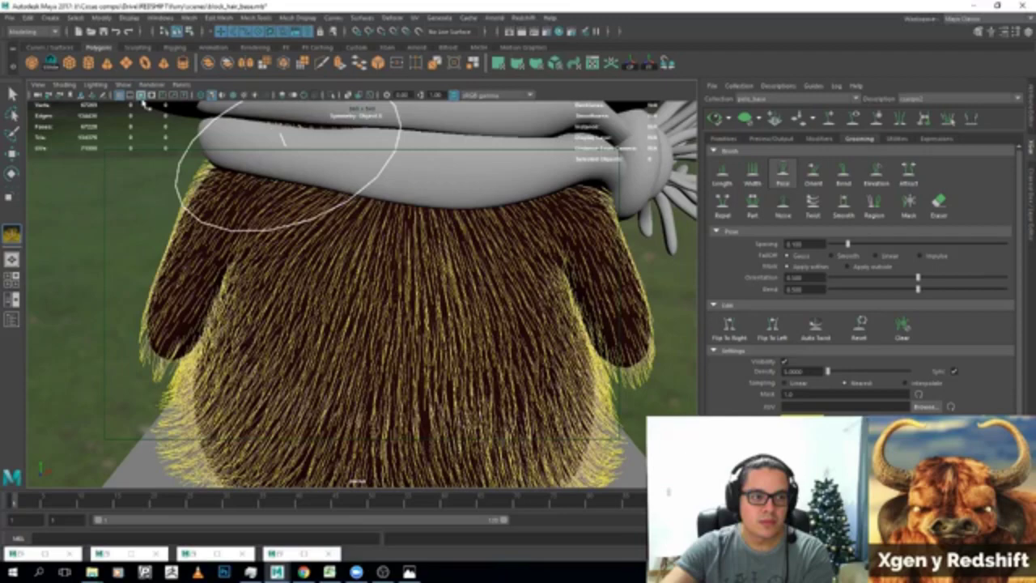
click(535, 31)
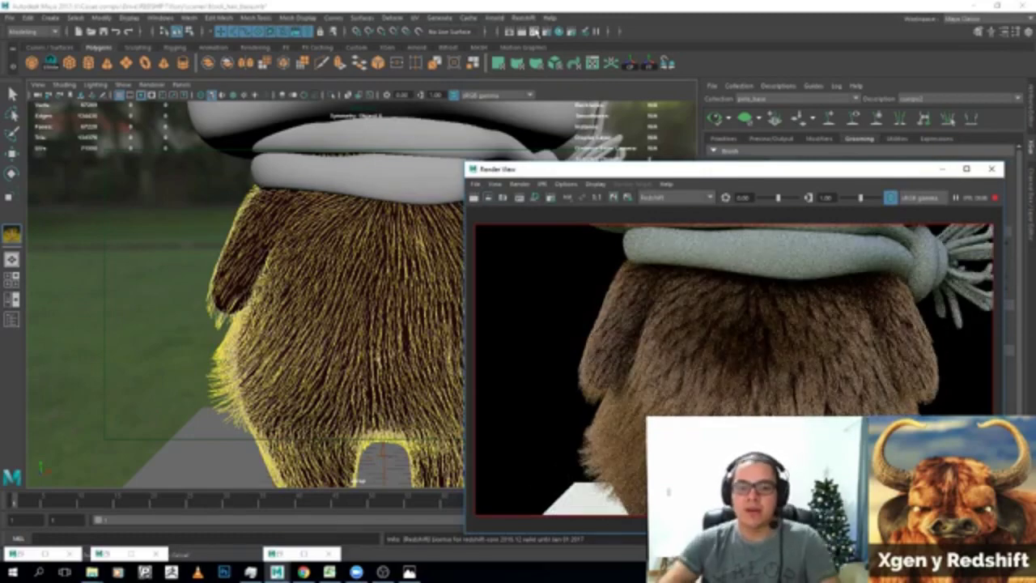
Zoom in and out on the fur to compare it with the render, then orbit to the scarf tassel.
scroll(407, 273, up, 5)
scroll(300, 282, up, 3)
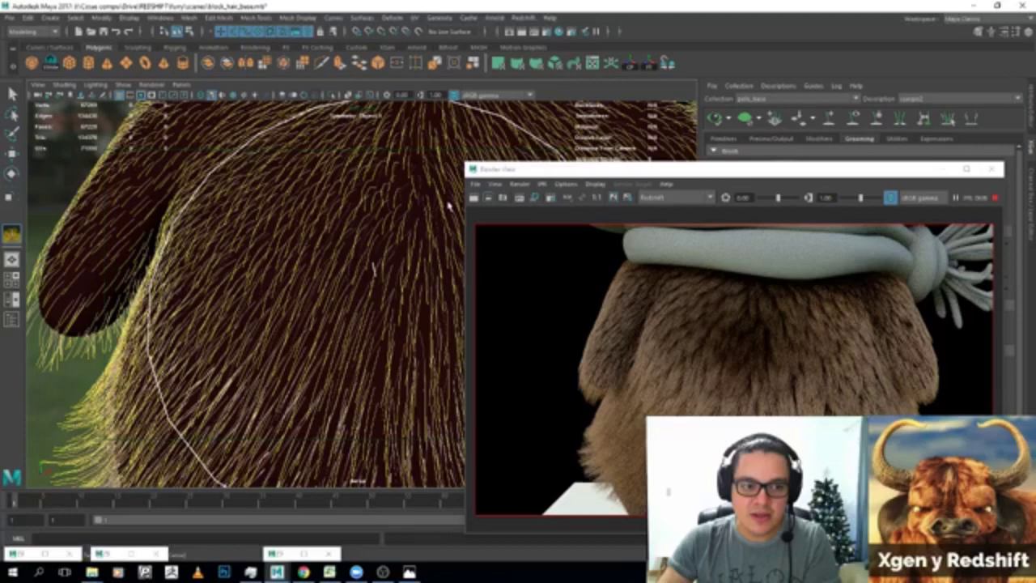
scroll(447, 206, up, 5)
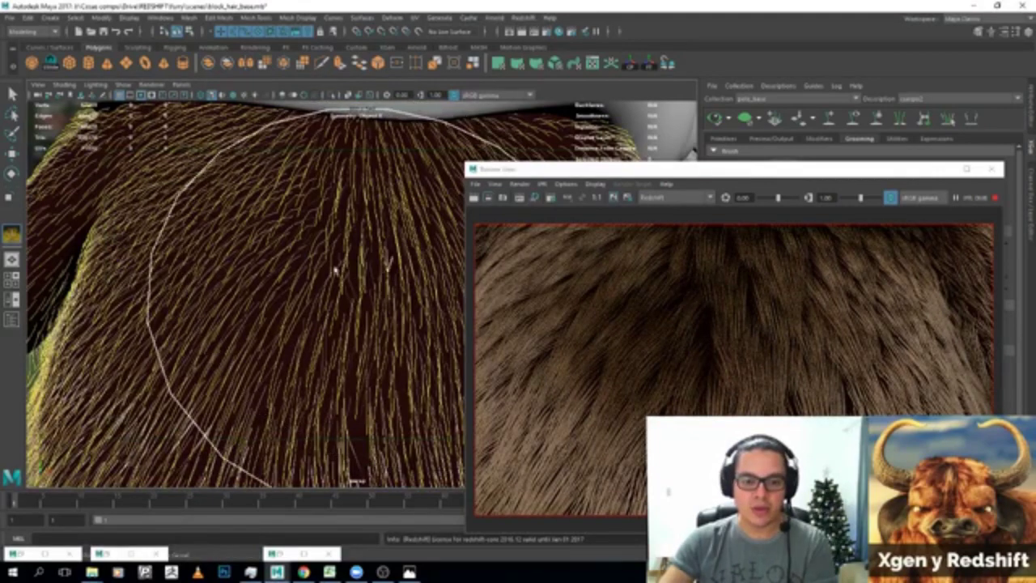
scroll(335, 270, down, 5)
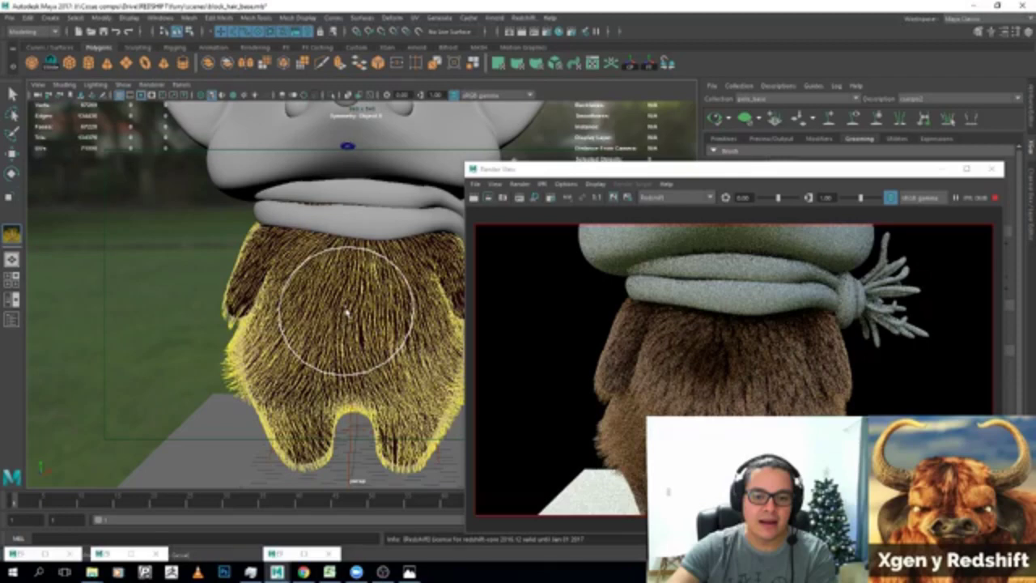
alt+drag(427, 324, 356, 350)
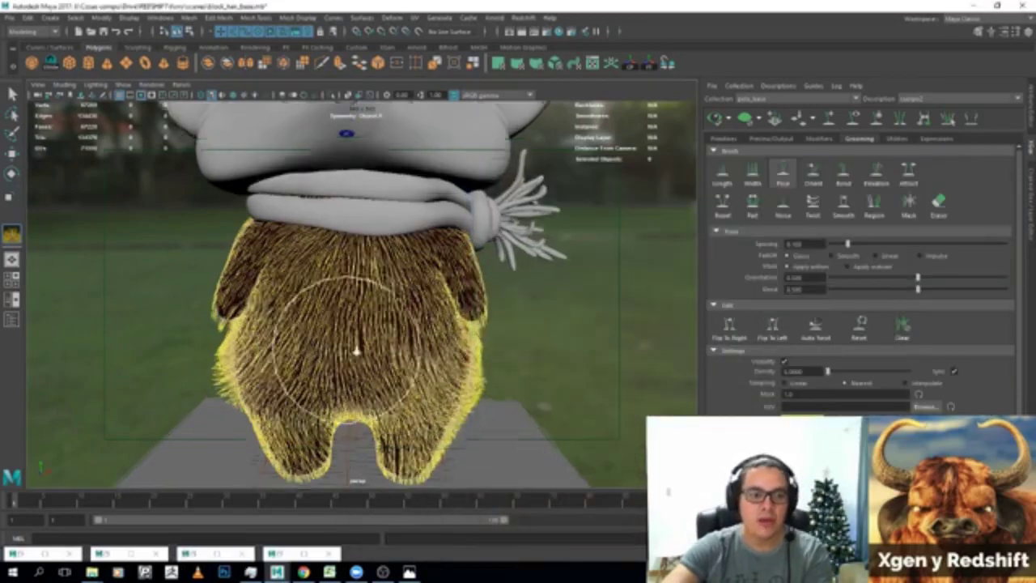
scroll(368, 360, up, 3)
scroll(404, 324, up, 3)
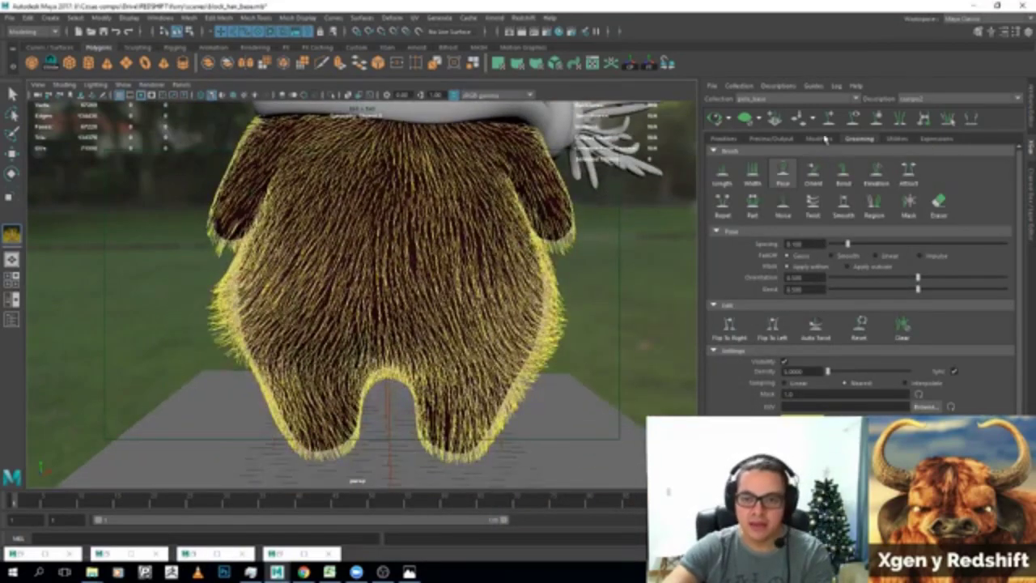
Hide the yellow groom guides and raise the preview hair Percent from 10 to 40.
click(785, 363)
click(770, 139)
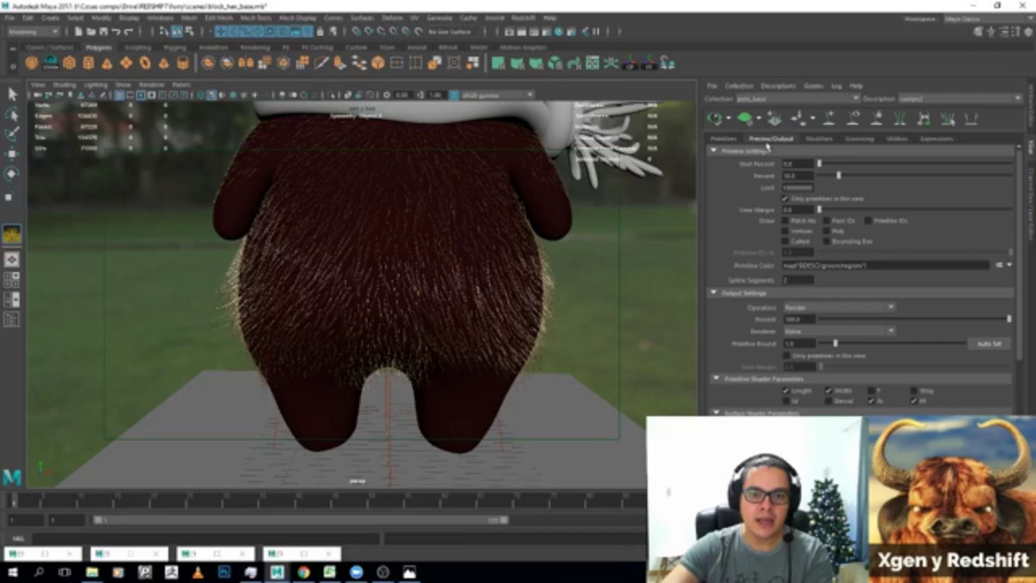
drag(838, 175, 896, 175)
scroll(440, 242, up, 2)
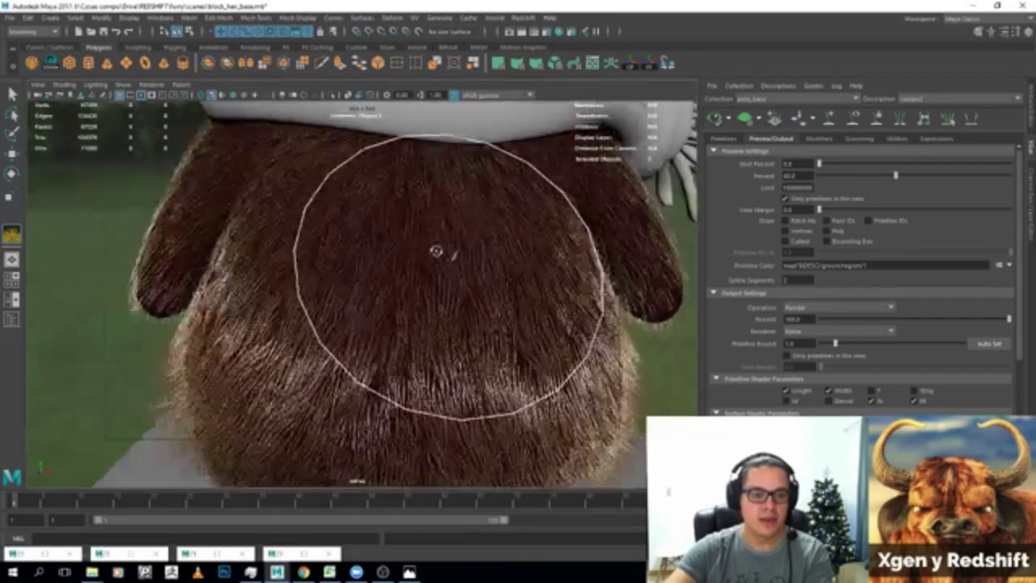
mouse_move(440, 248)
alt+mouse_down()
mouse_move(470, 252)
mouse_move(521, 231)
mouse_move(418, 251)
mouse_move(445, 252)
mouse_move(405, 240)
mouse_move(444, 236)
mouse_move(435, 243)
alt+mouse_up()
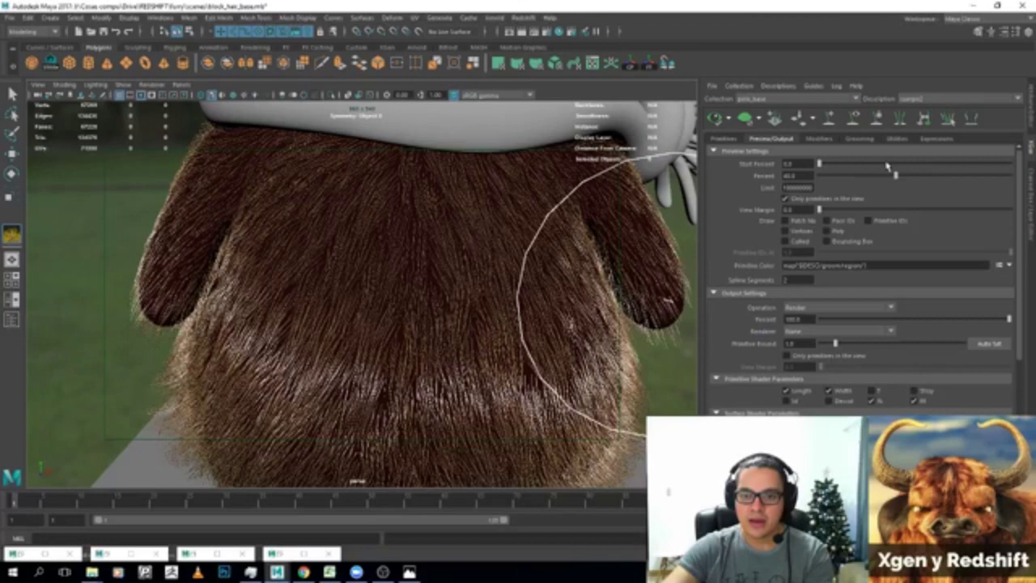
Add a second Clumping modifier and generate its clump points at a higher density.
click(819, 139)
click(988, 164)
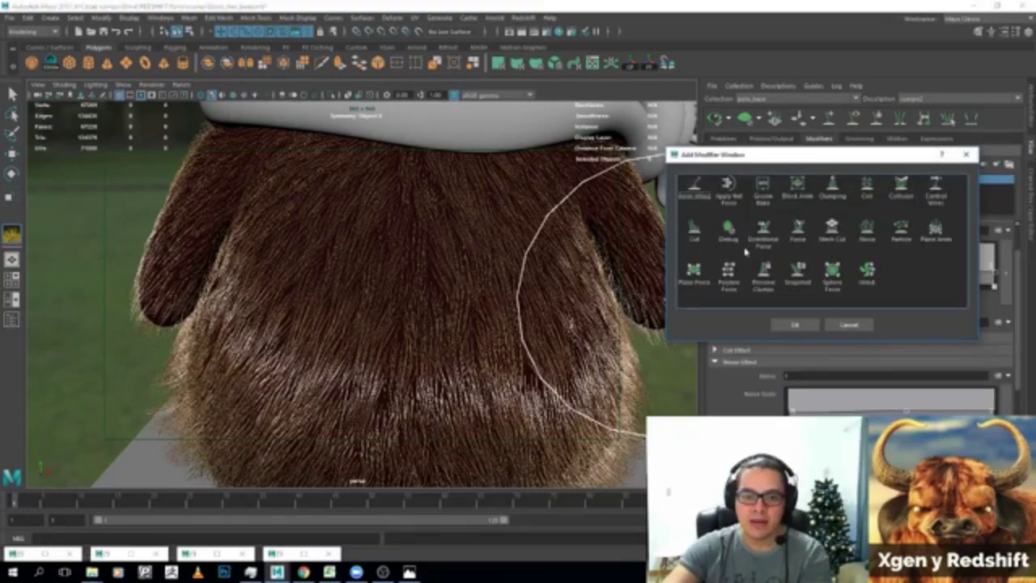
click(834, 188)
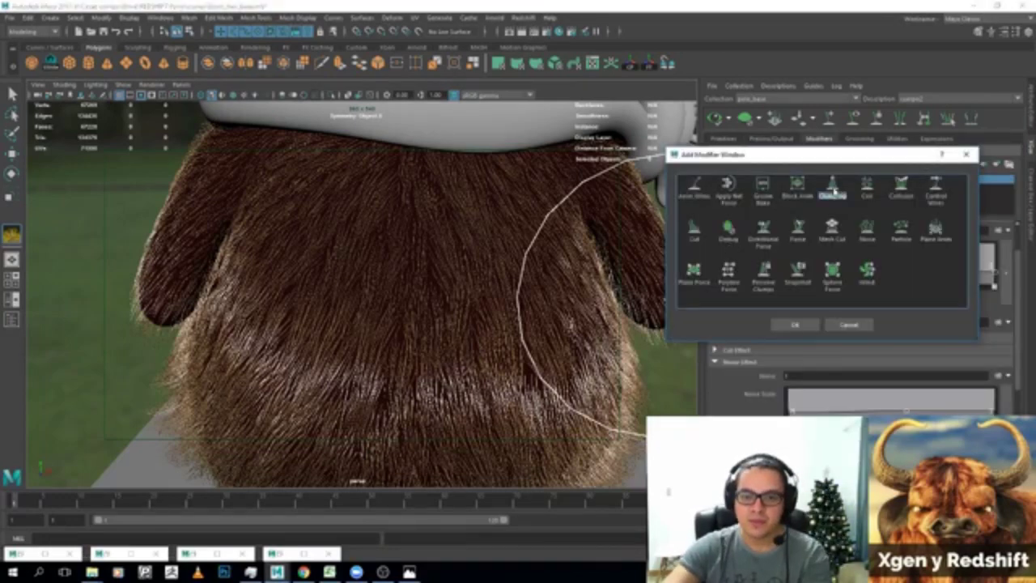
click(795, 325)
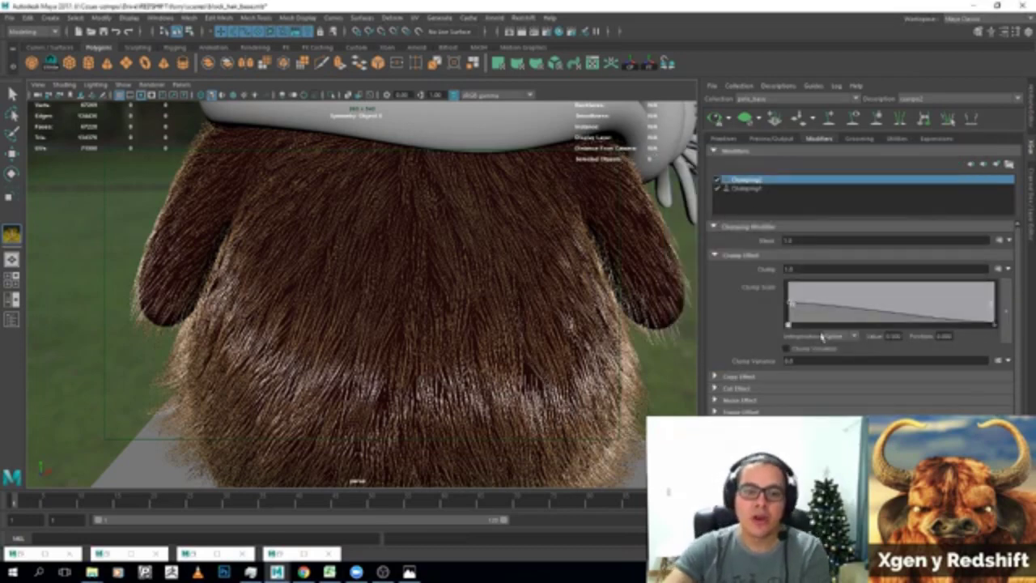
scroll(802, 267, down, 1)
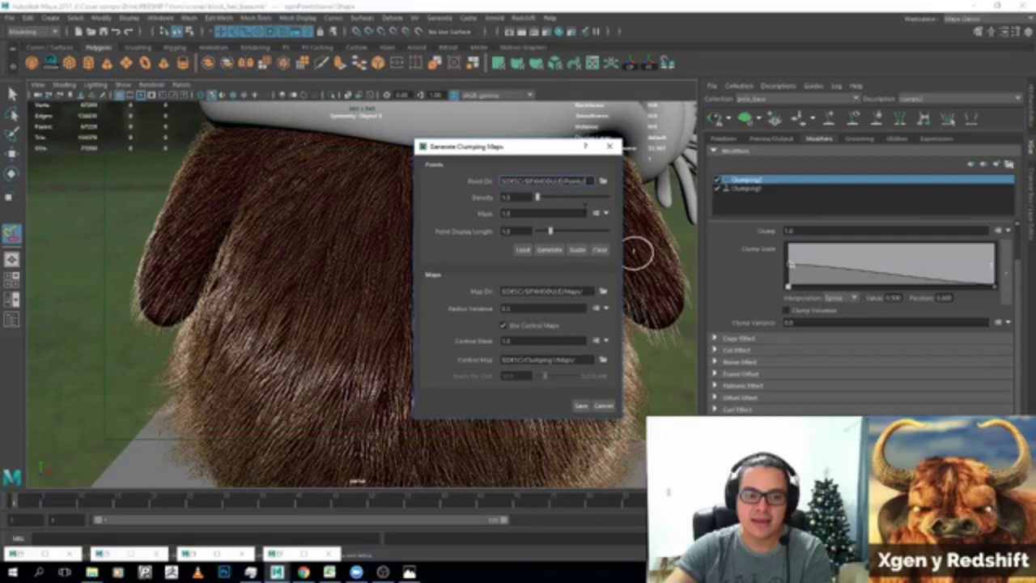
drag(537, 197, 565, 197)
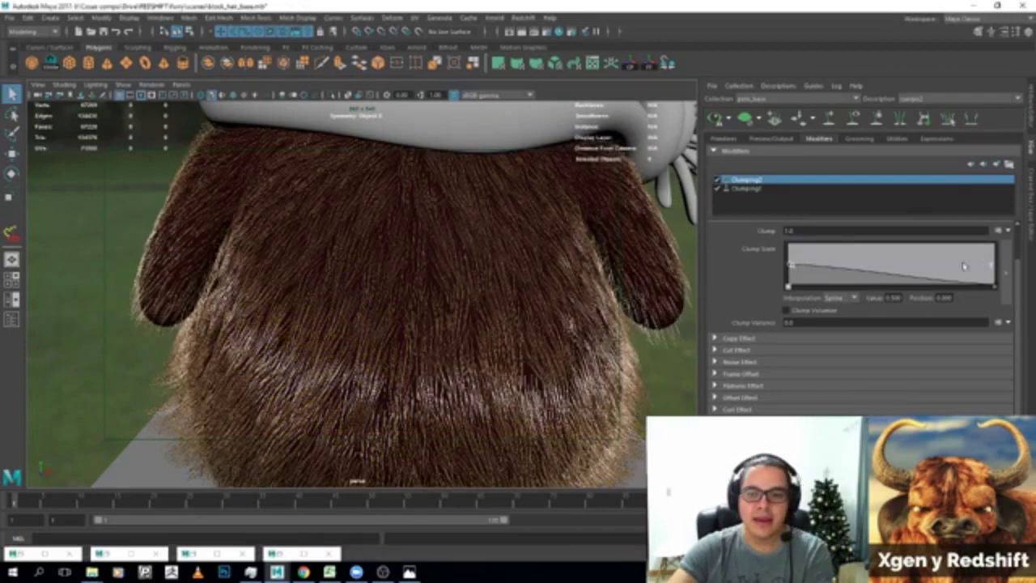
scroll(390, 241, up, 3)
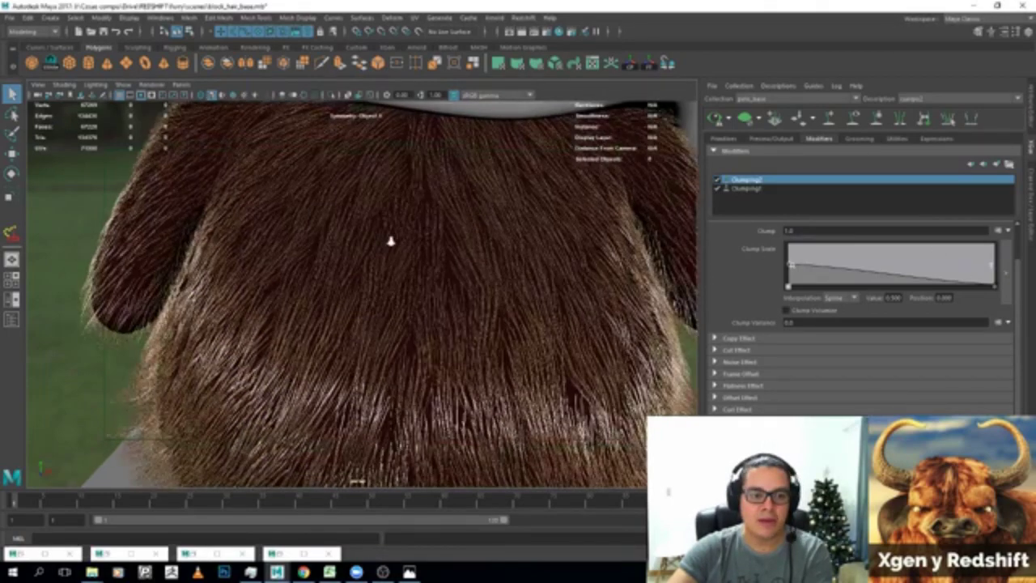
Lower the Clumping2 Clump Scale ramp's tip end to 0.25.
click(715, 118)
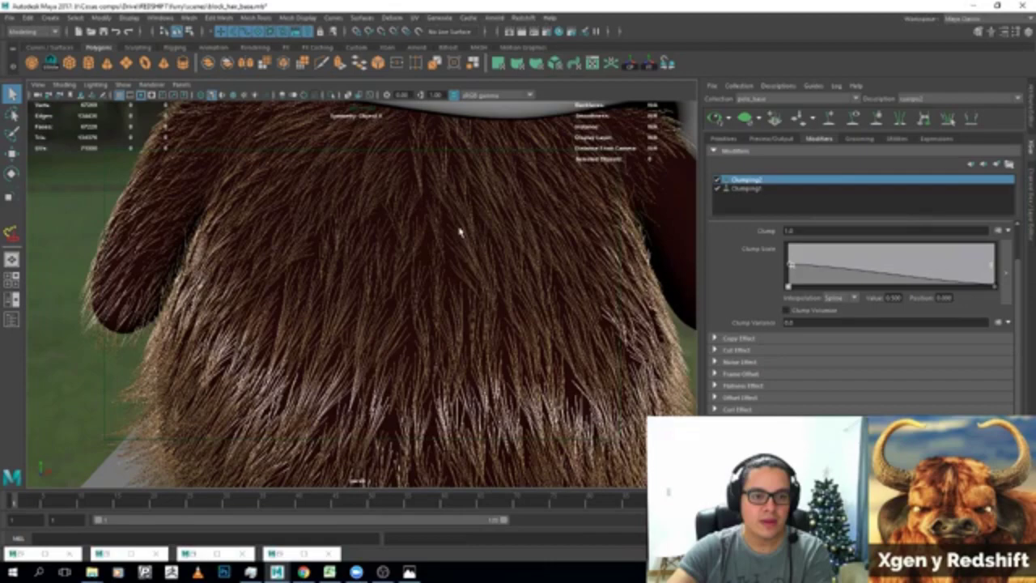
click(994, 282)
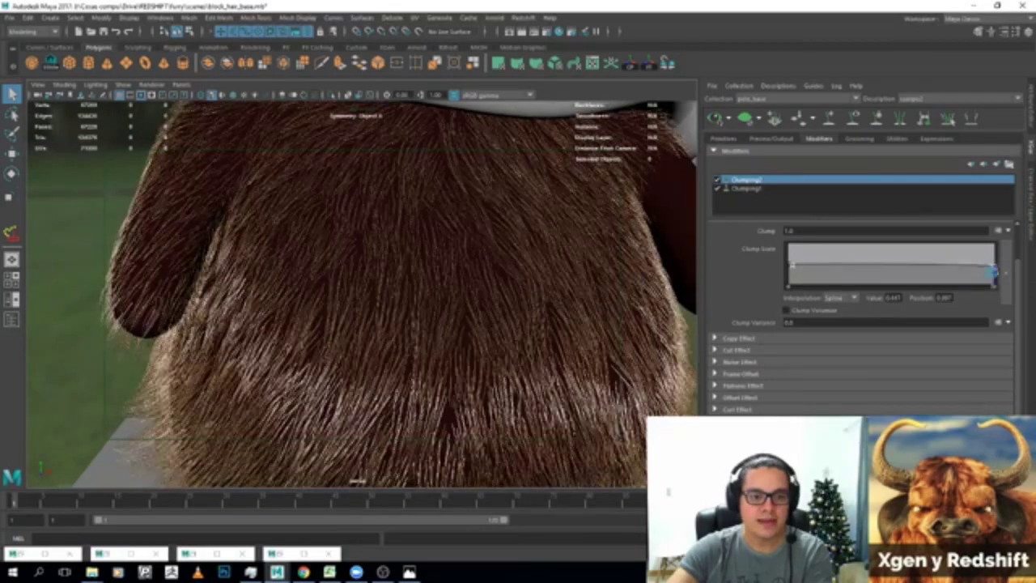
drag(993, 281, 992, 275)
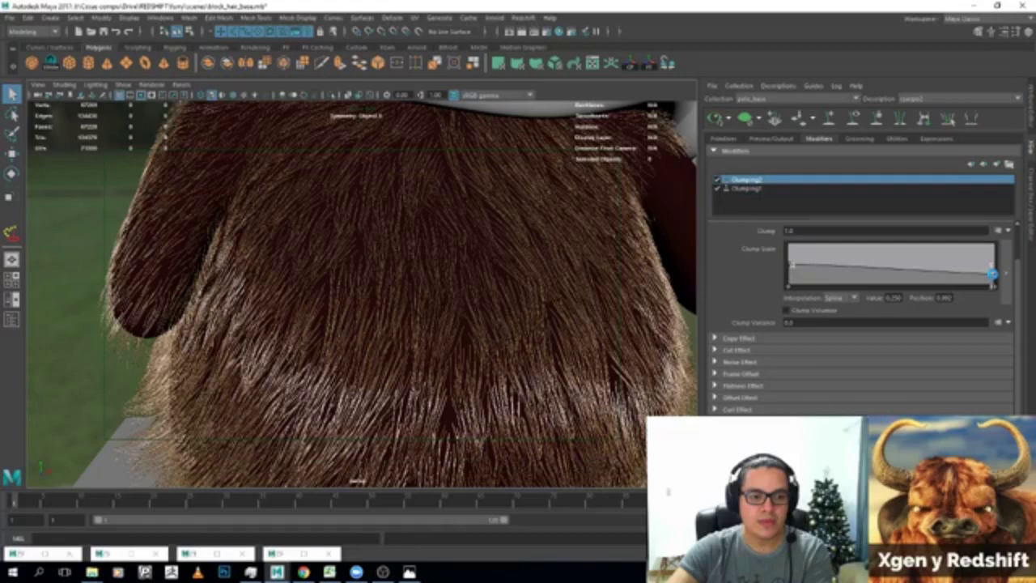
Add a Noise modifier to the fur's modifier stack.
click(971, 163)
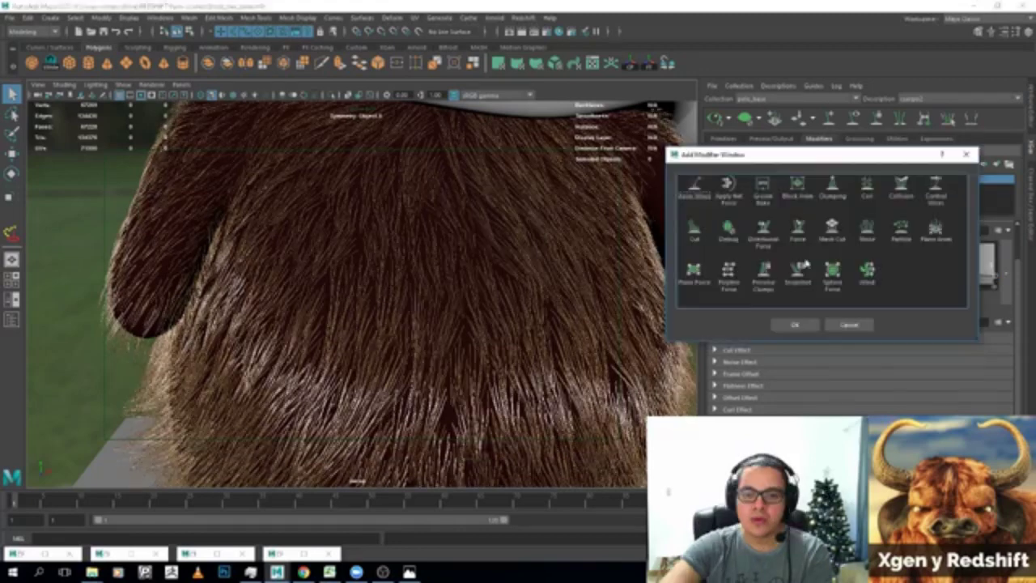
click(867, 230)
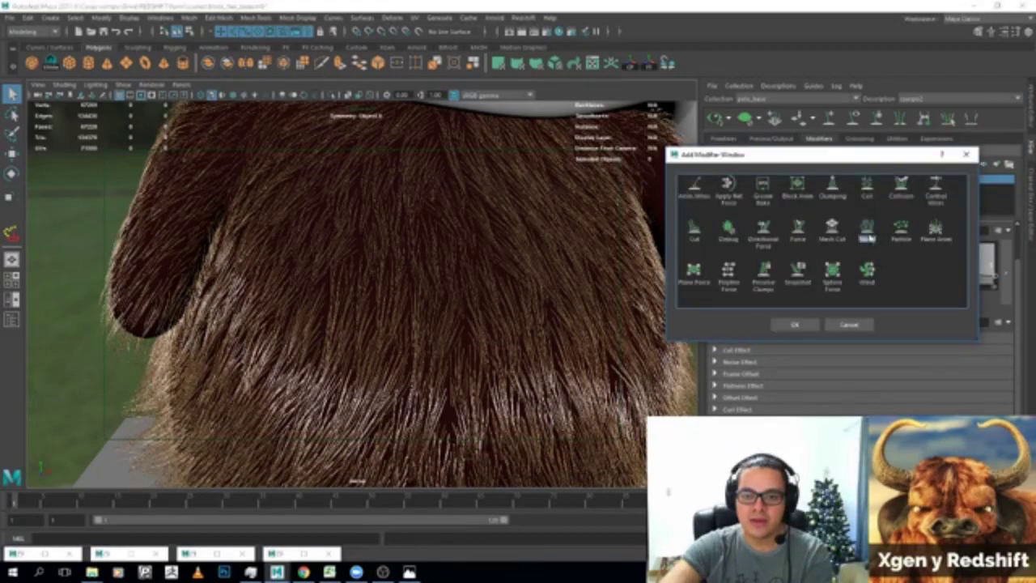
click(794, 324)
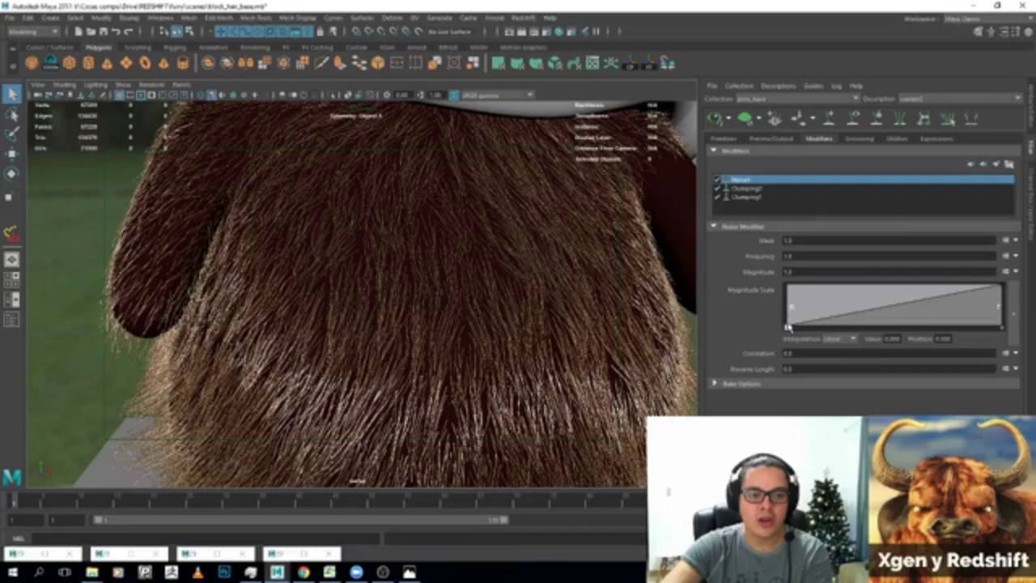
Set the Noise Magnitude to 1.5 and lower the Magnitude Scale ramp at the tips.
click(784, 272)
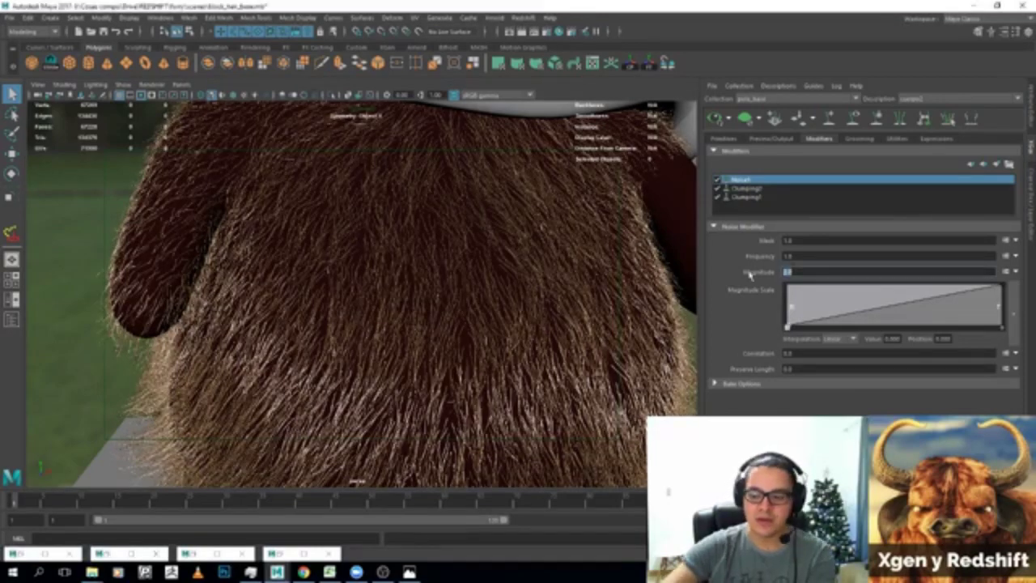
text(1.5)
key(Return)
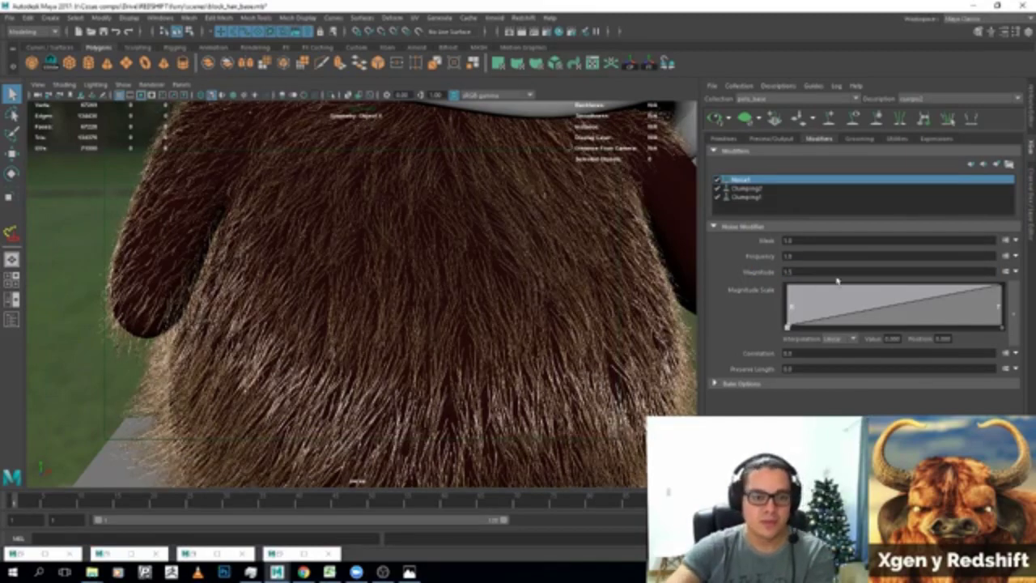
drag(1001, 286, 1003, 304)
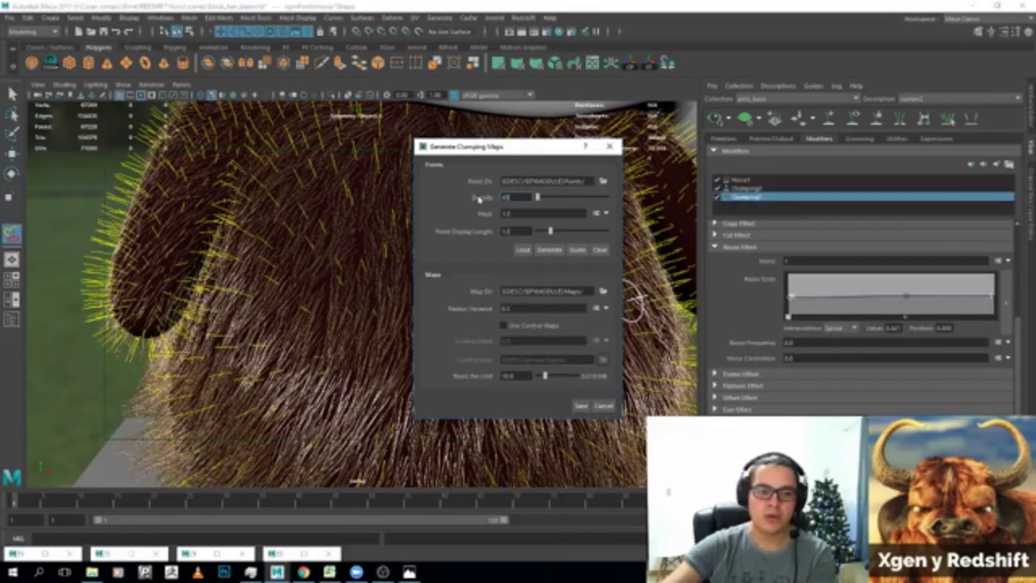
Generate and save the denser clump maps, then show the other Clumping modifier.
click(549, 250)
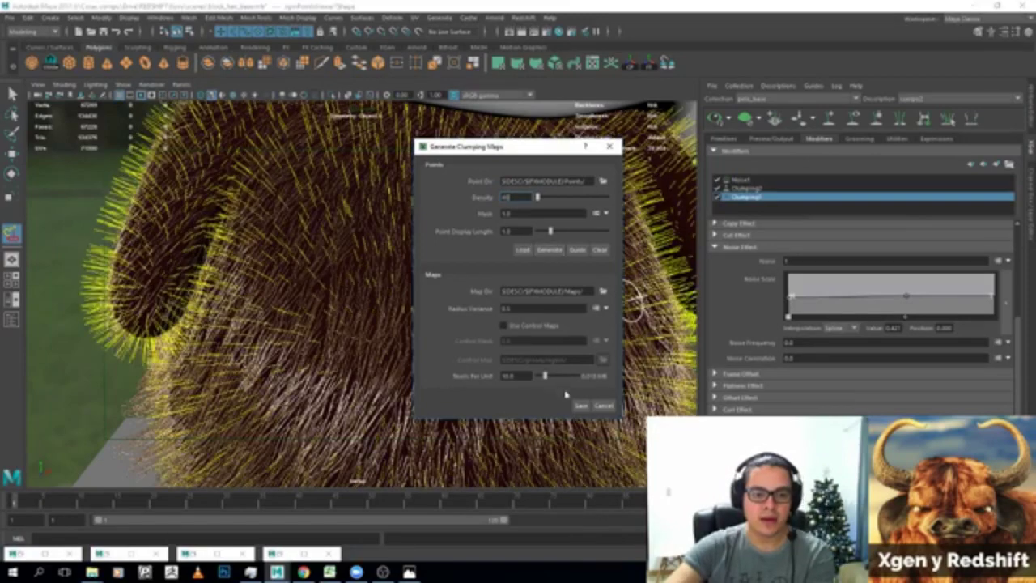
click(579, 405)
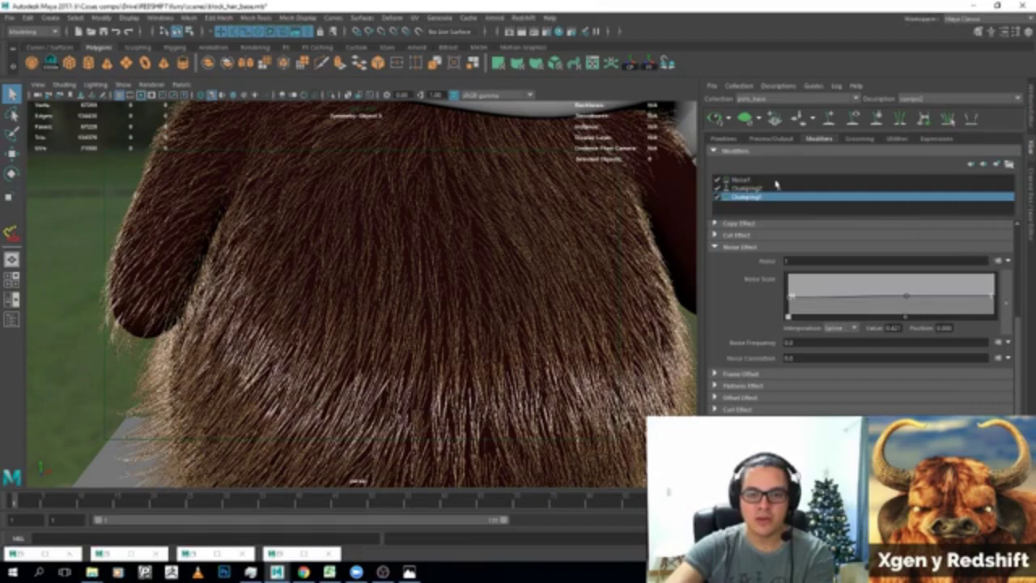
click(744, 188)
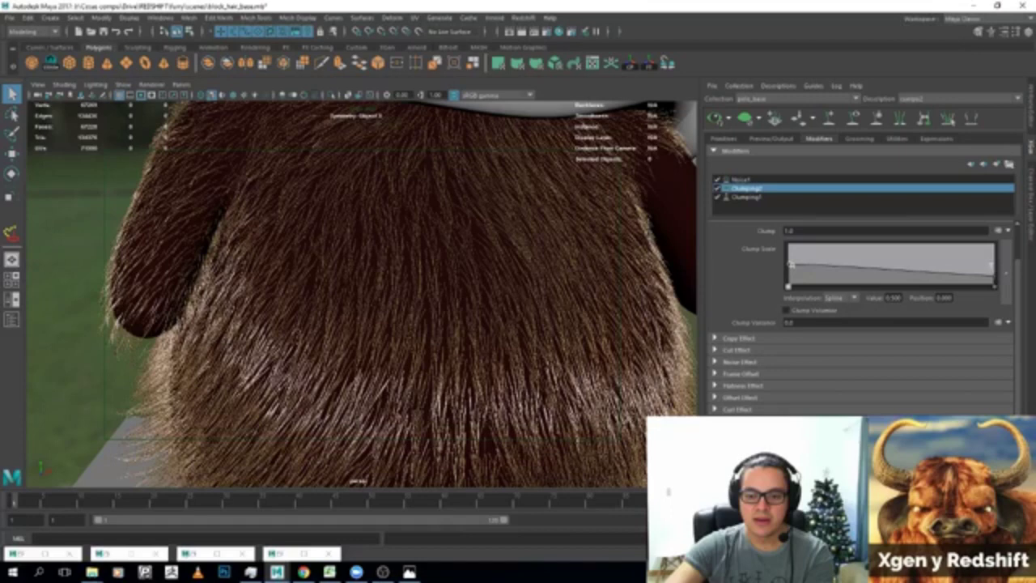
Raise Noise1's Magnitude Scale ramp tip to about 0.757.
mouse_move(380, 259)
alt+mouse_down()
mouse_move(428, 263)
mouse_move(408, 259)
alt+mouse_up()
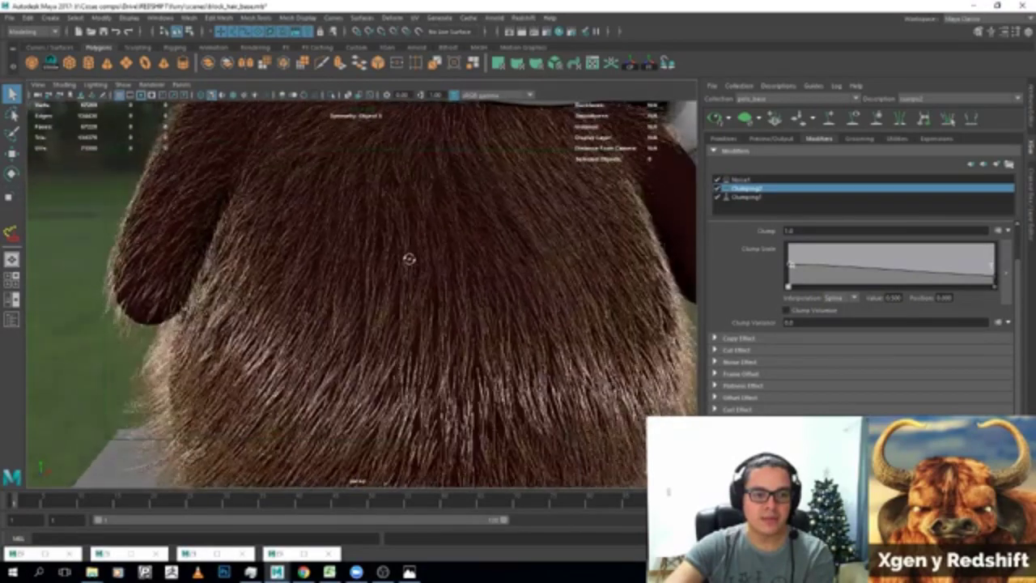
click(742, 180)
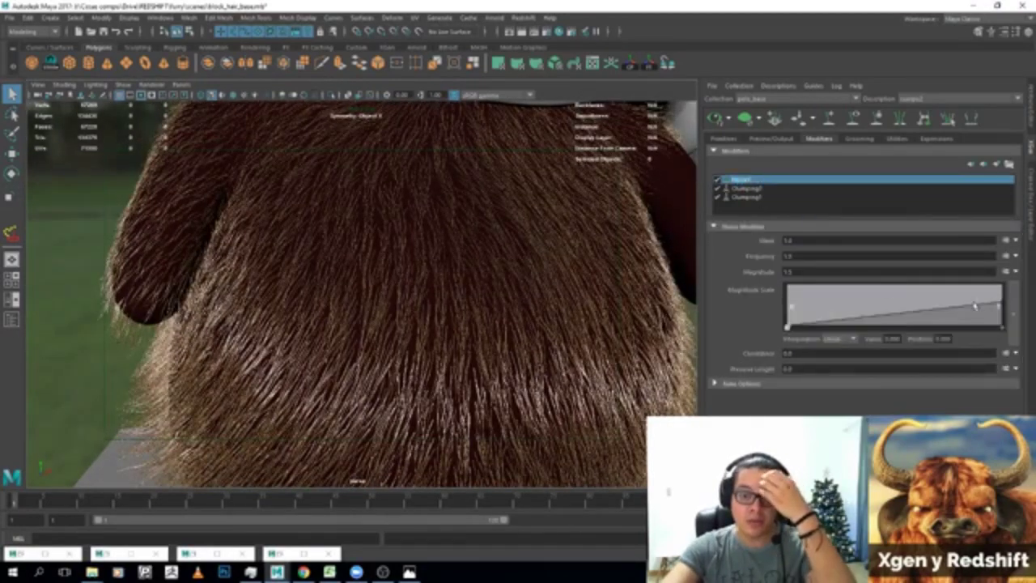
drag(1001, 294, 1003, 292)
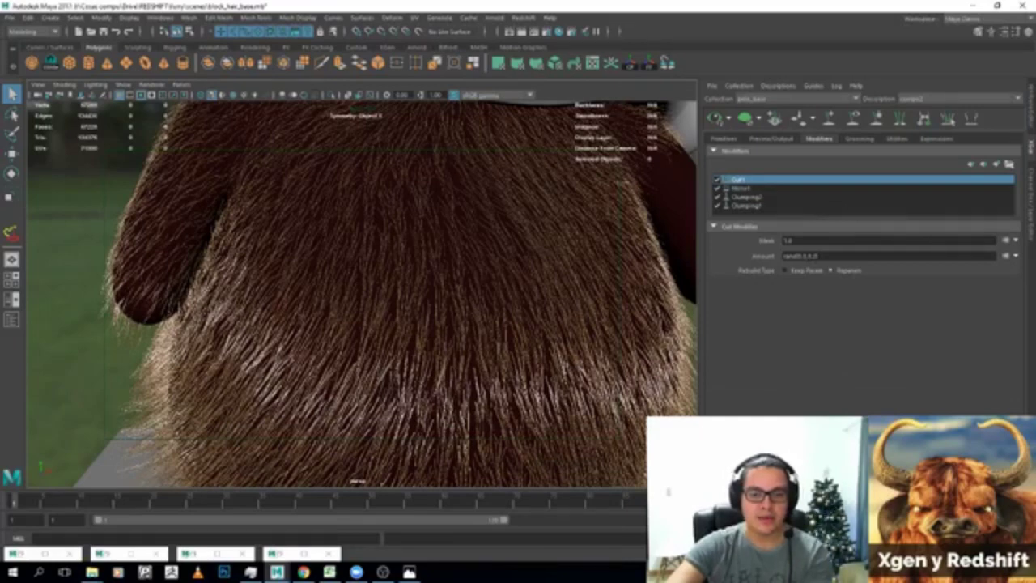
Edit Cut1's Amount rand() upper value to end in 5 and inspect the trimmed hair ends.
click(887, 256)
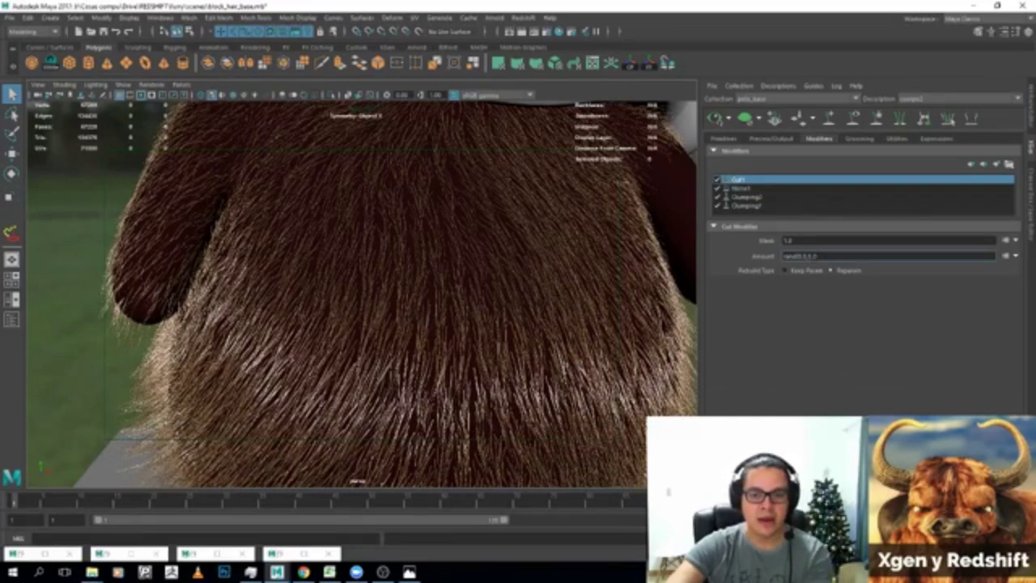
click(815, 255)
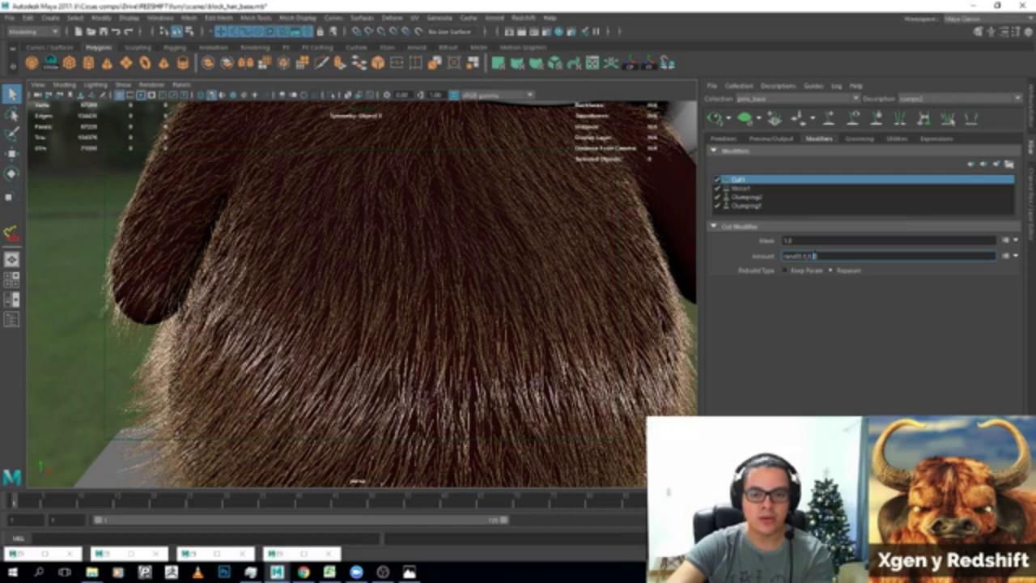
text(5))
key(Return)
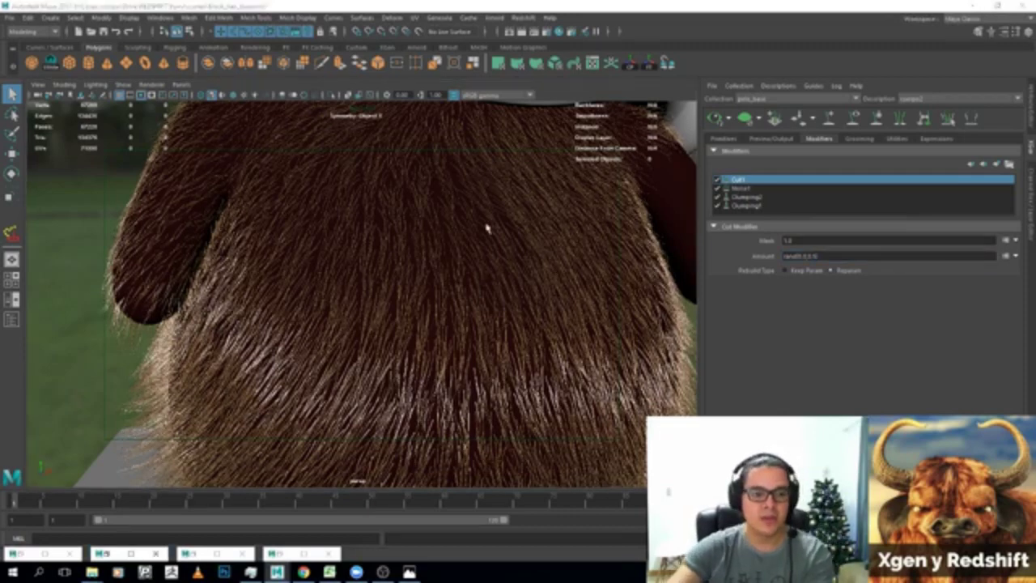
alt+middle_drag(486, 229, 505, 276)
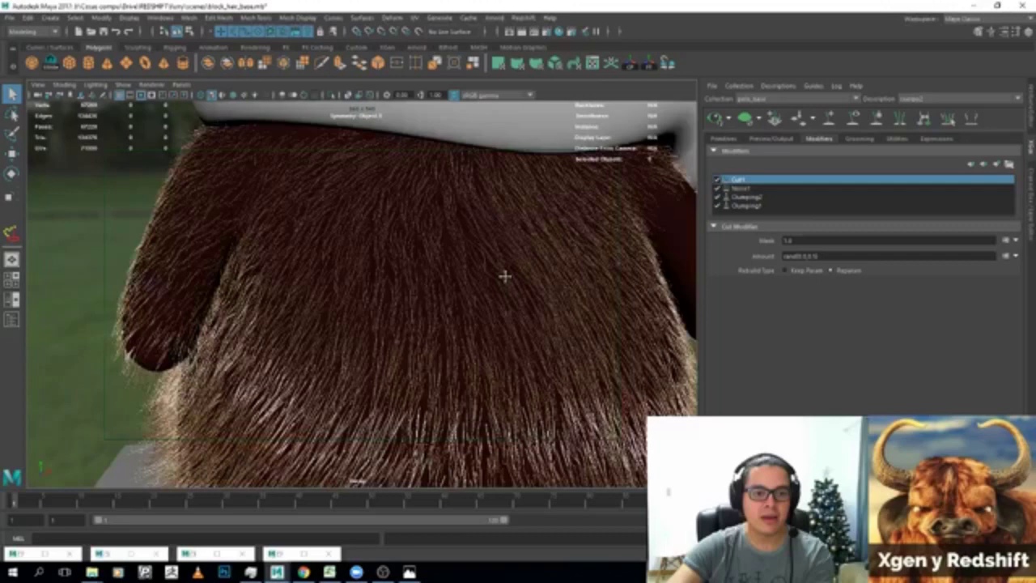
mouse_move(504, 276)
alt+mouse_down()
mouse_move(366, 271)
mouse_move(407, 281)
alt+mouse_up()
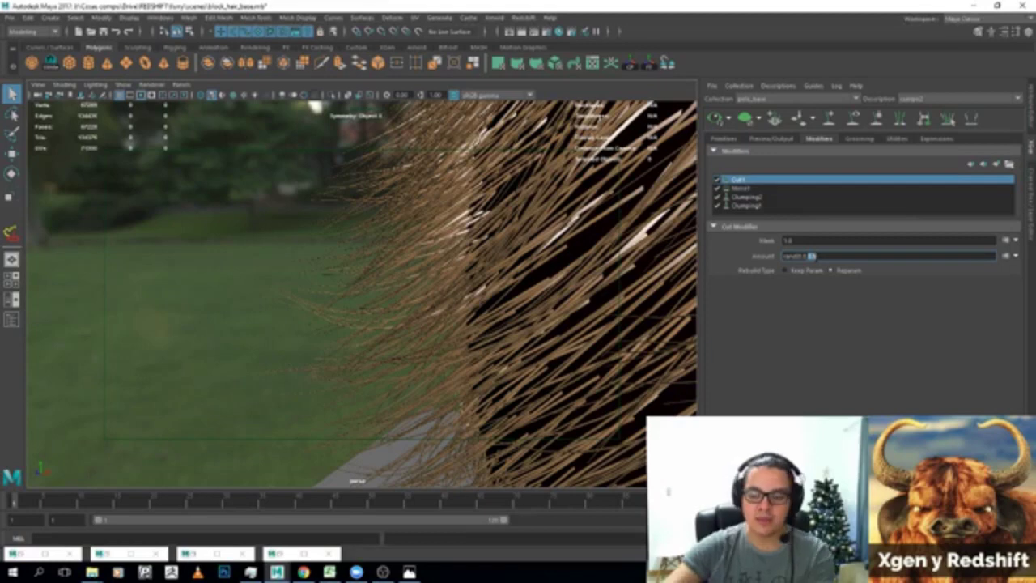
key(Return)
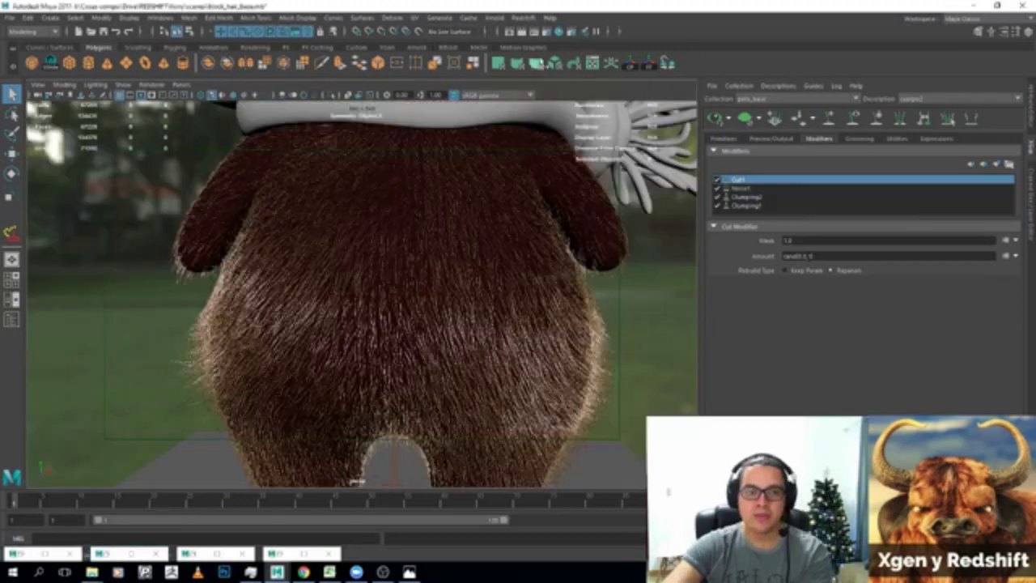
Render the furry back with Redshift in Render View, then bring up Render Settings.
click(540, 31)
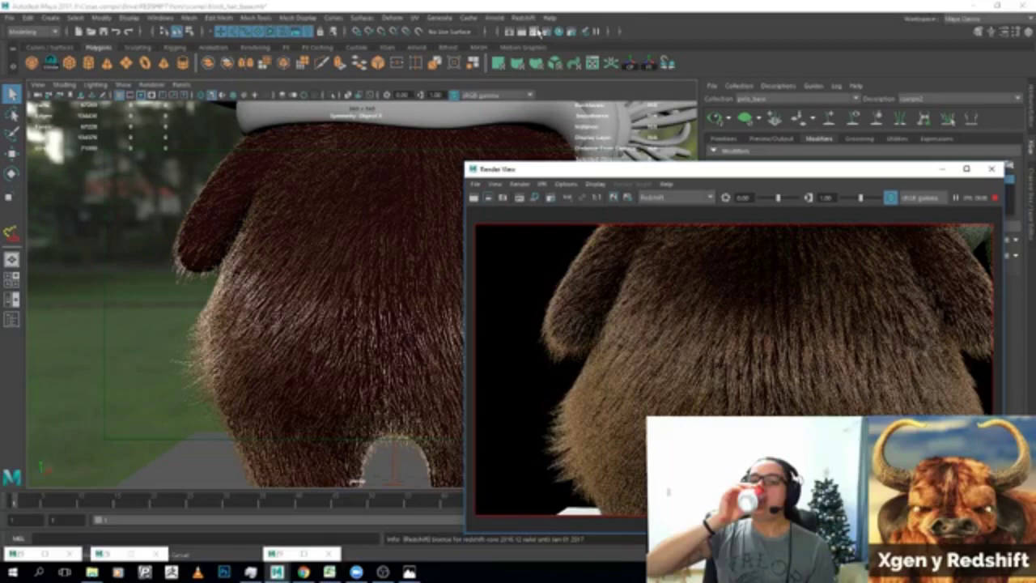
drag(600, 169, 598, 156)
scroll(304, 275, up, 3)
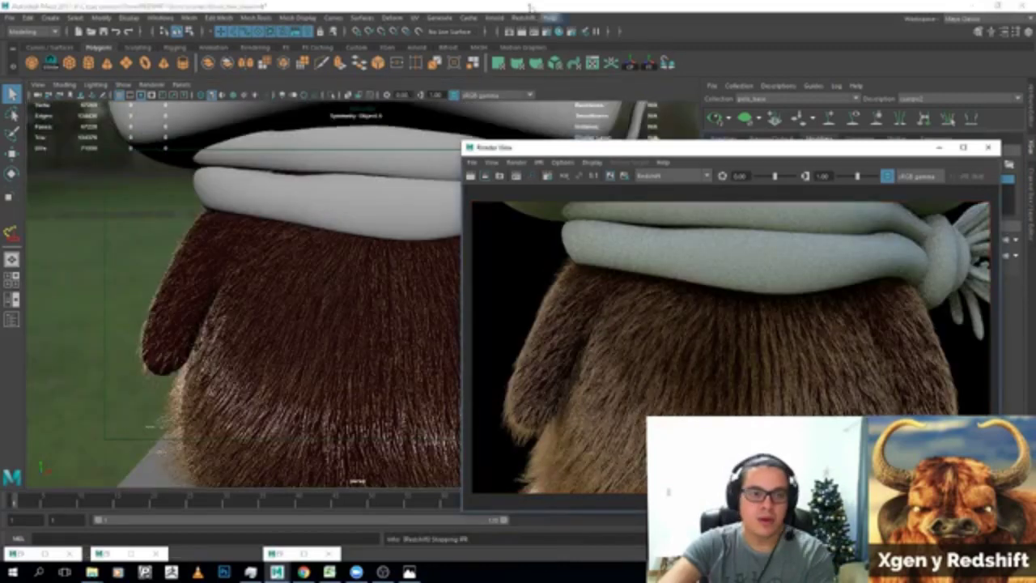
click(549, 36)
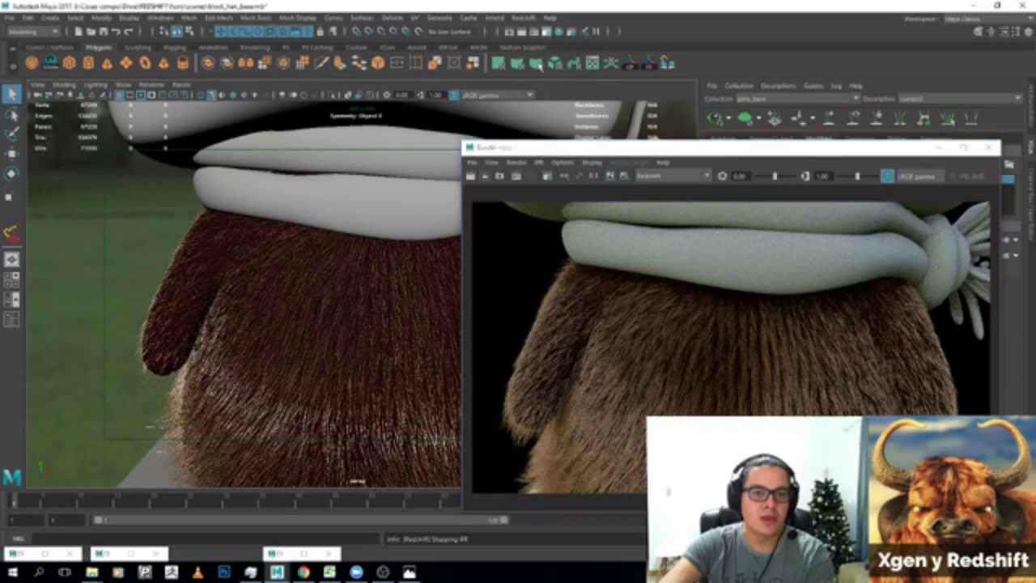
click(527, 31)
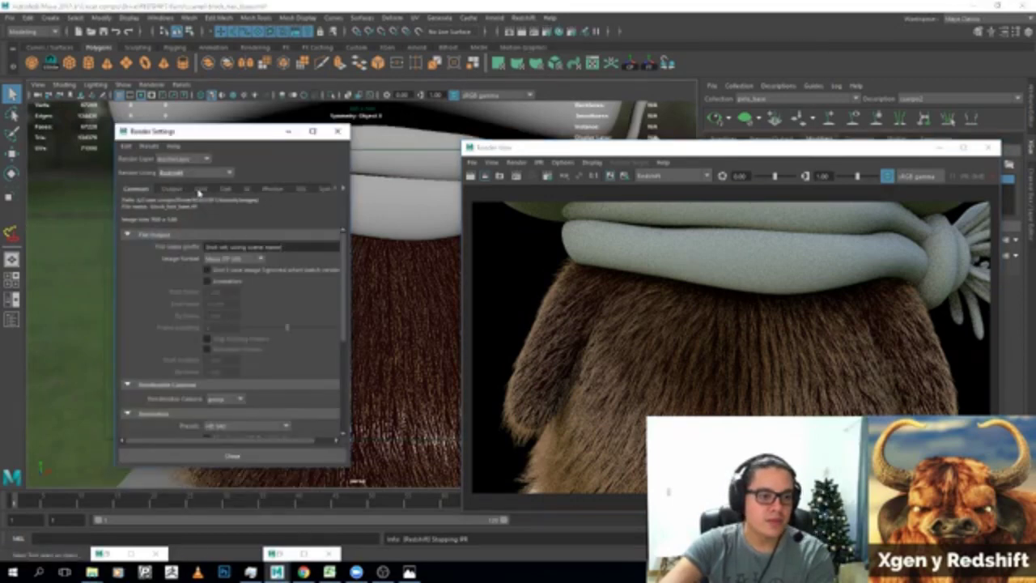
View the AOV settings, then run, stop and close a Redshift IPR preview of the back.
click(199, 188)
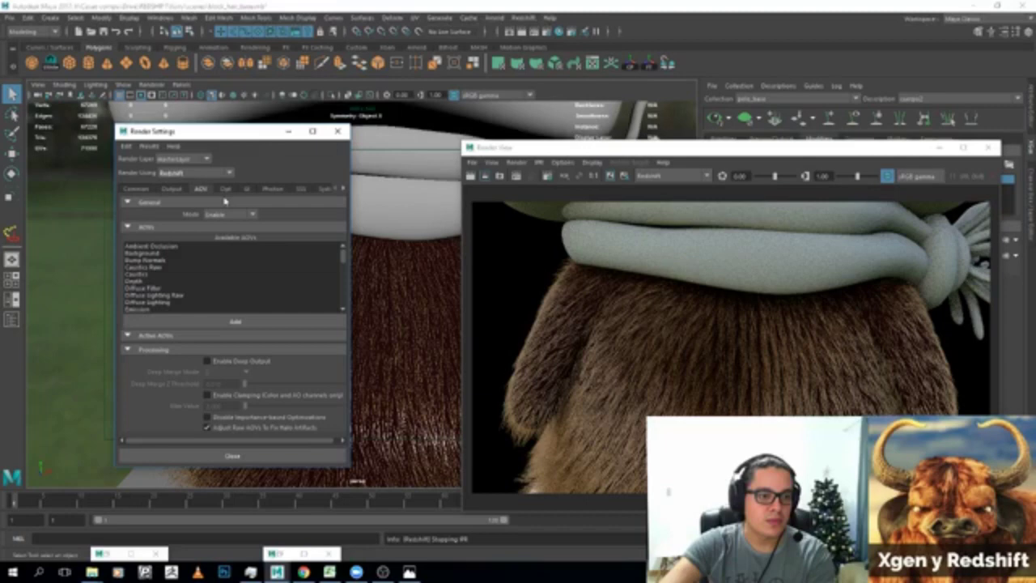
click(337, 131)
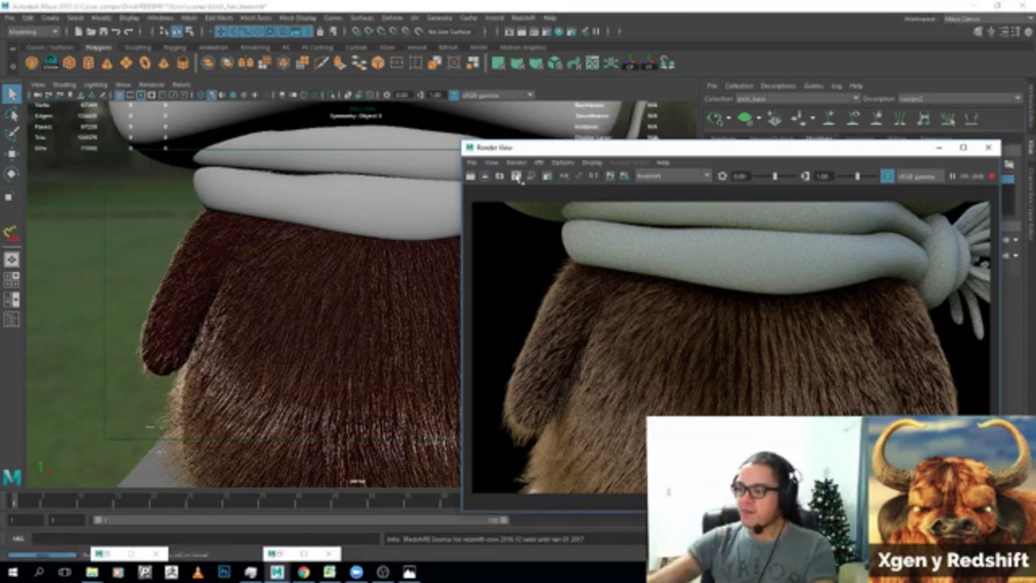
click(519, 180)
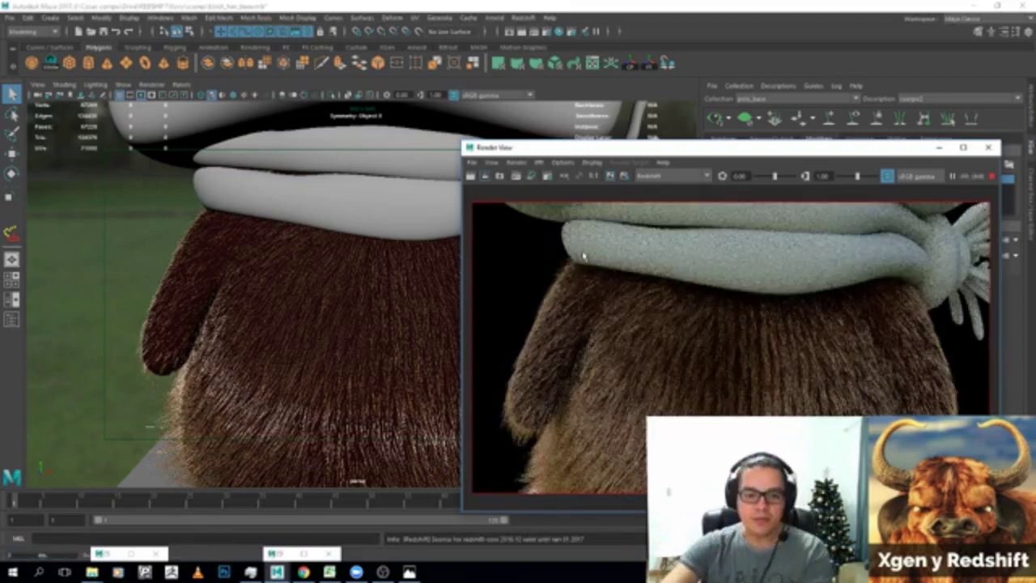
drag(654, 149, 661, 80)
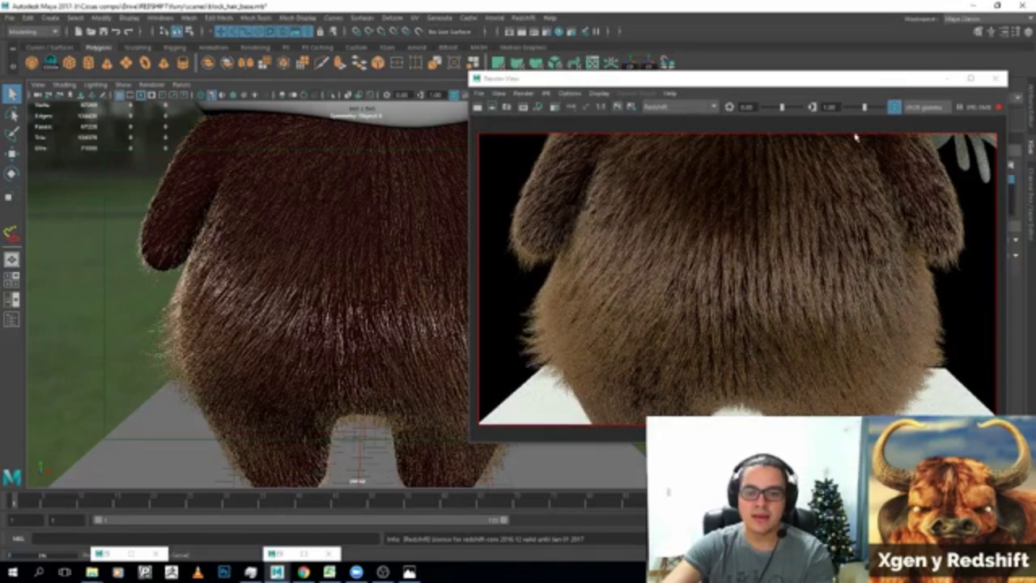
click(997, 107)
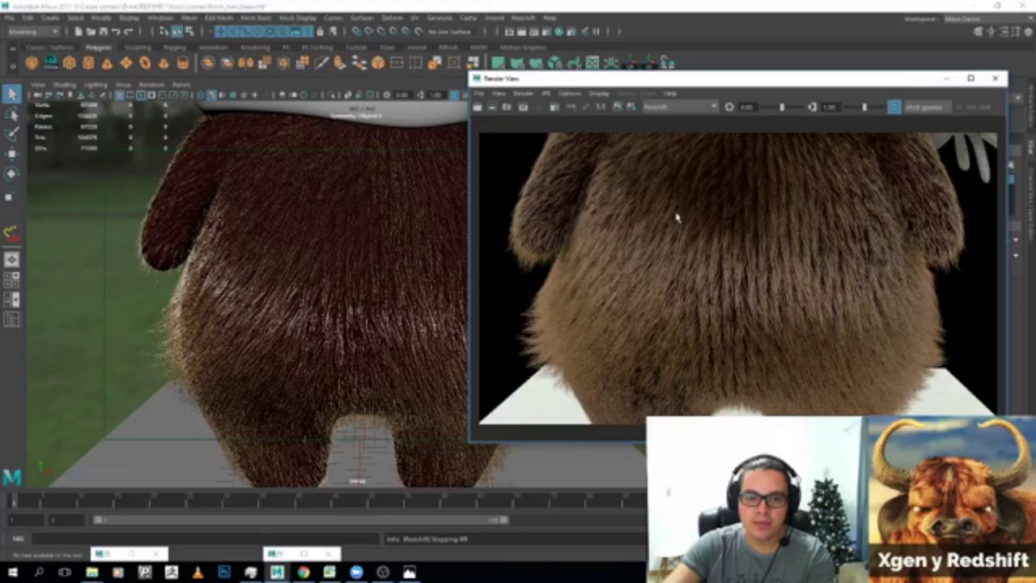
click(995, 77)
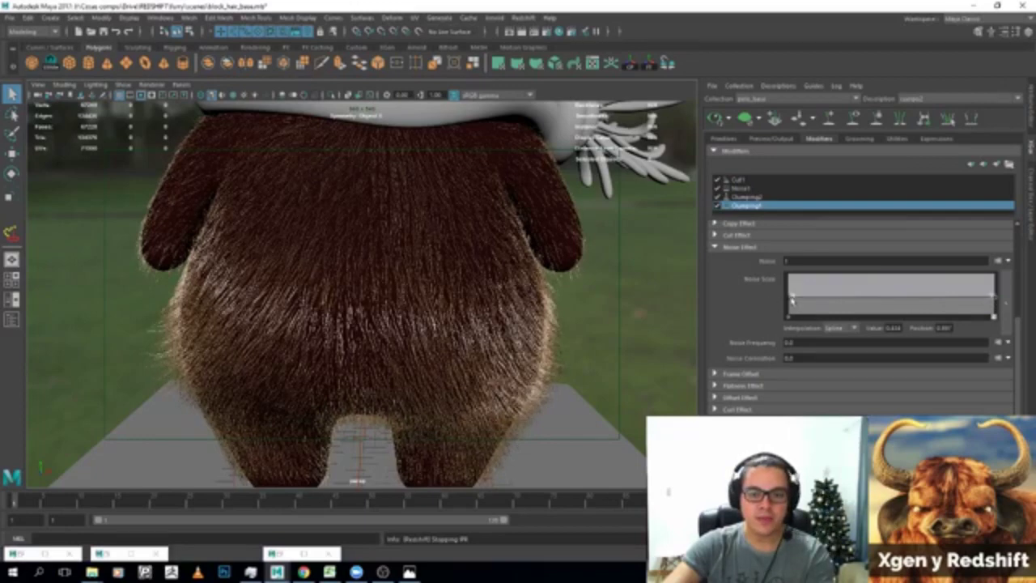
Slope the Noise Scale ramp downward and set the Primitives strand Width to 0.01.
drag(993, 299, 995, 308)
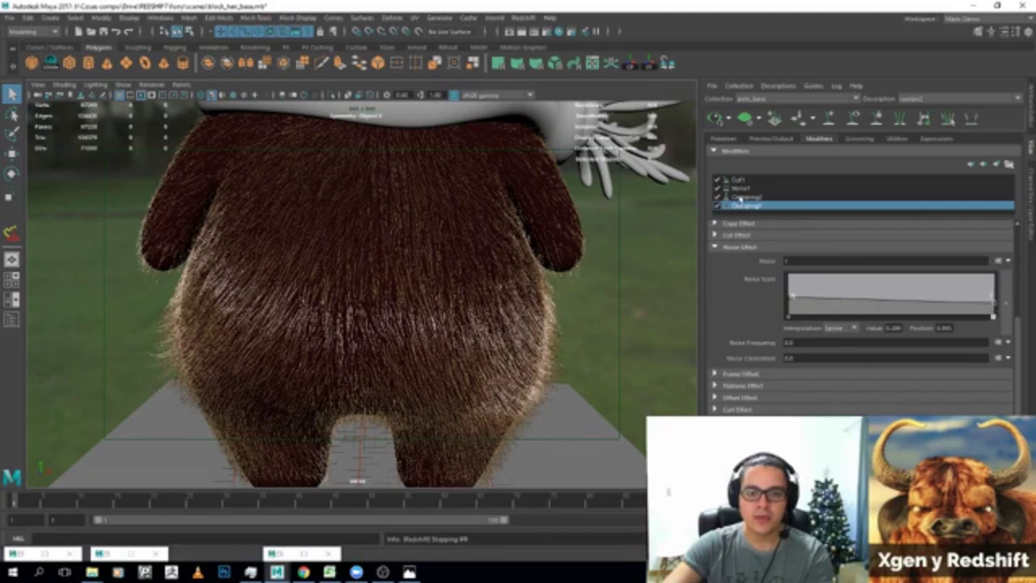
click(777, 197)
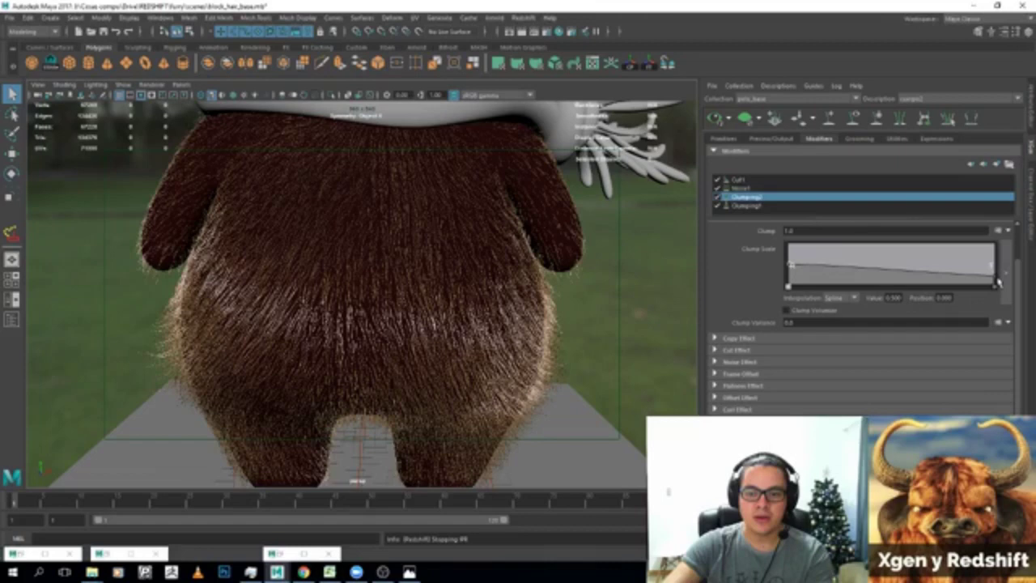
click(723, 139)
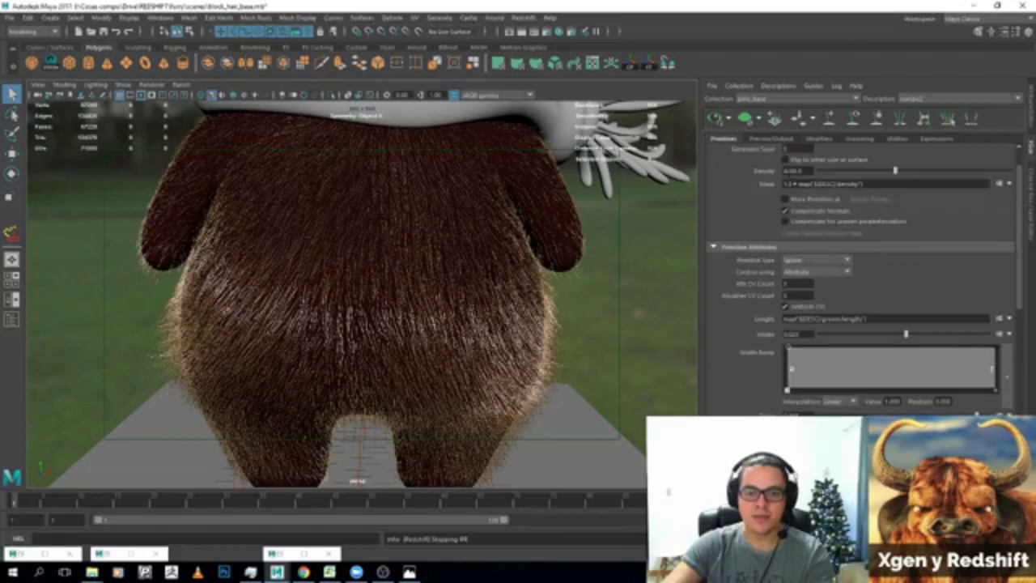
double_click(794, 334)
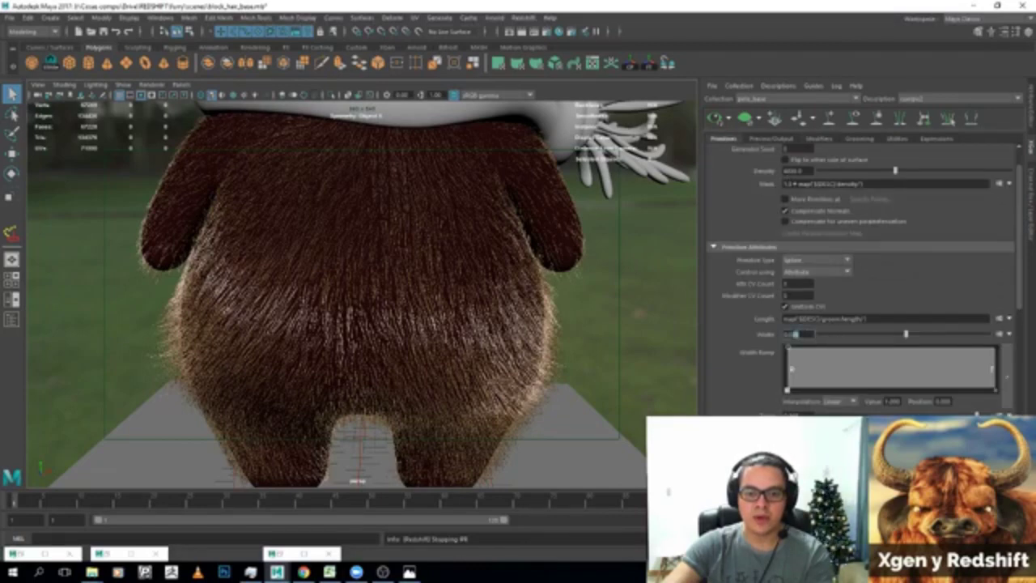
text(0.01)
key(Return)
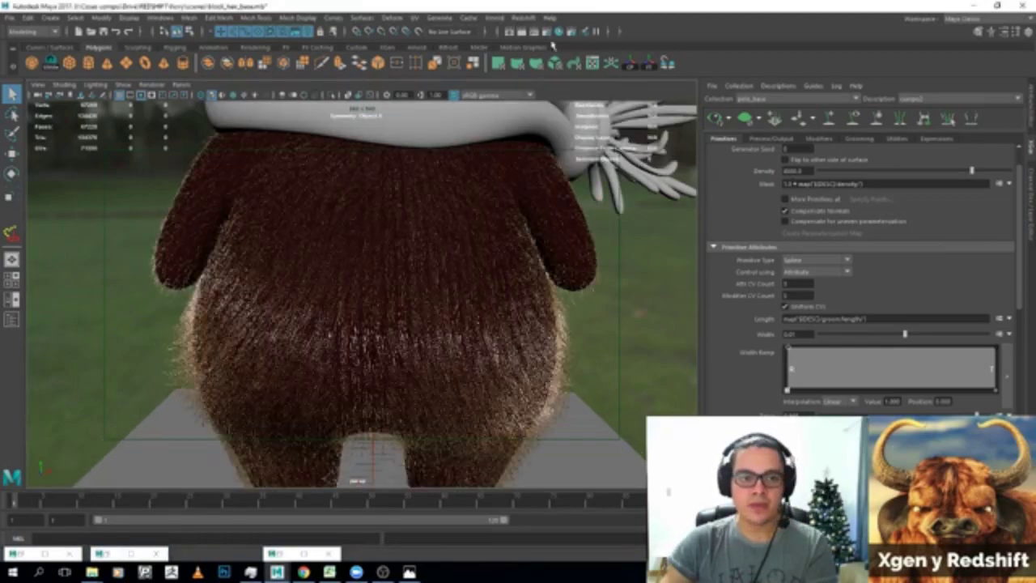
Render the thinner fur in Render View, then return to the XGen Modifiers stack.
click(535, 32)
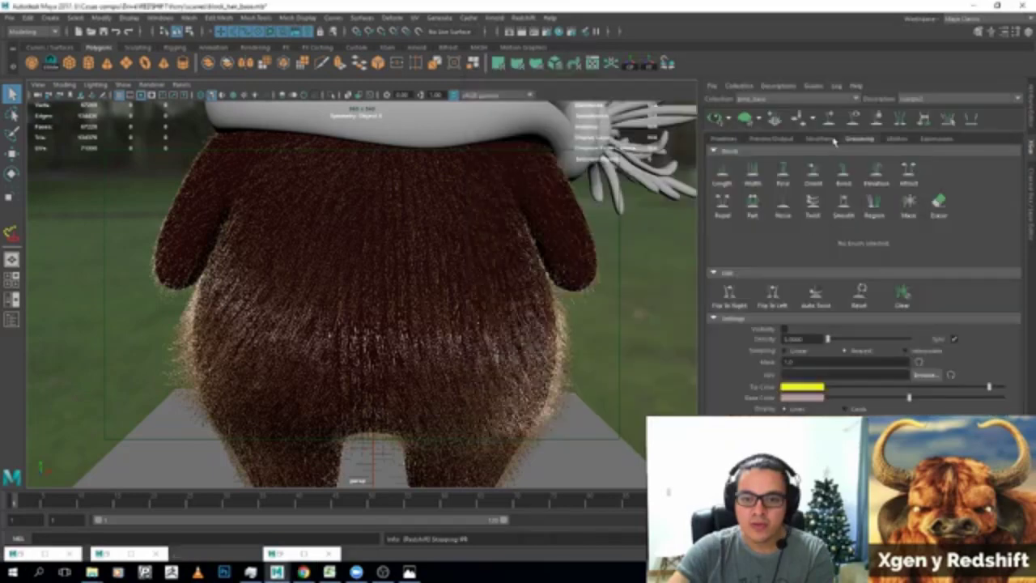
click(819, 138)
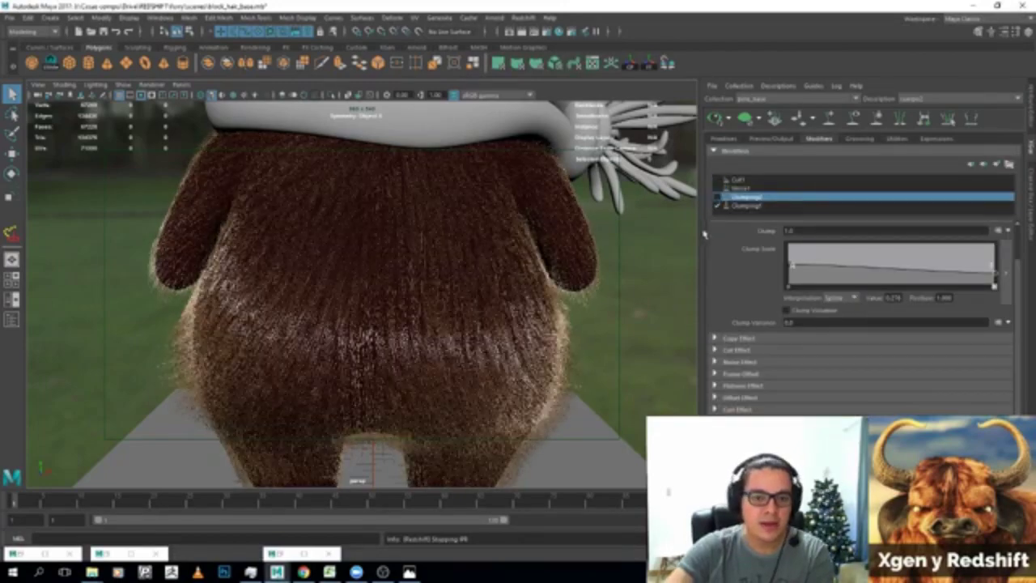
Enable Clump Variation on Clumping1 and set its Clump value to 0.5.
scroll(405, 275, up, 3)
scroll(458, 280, up, 3)
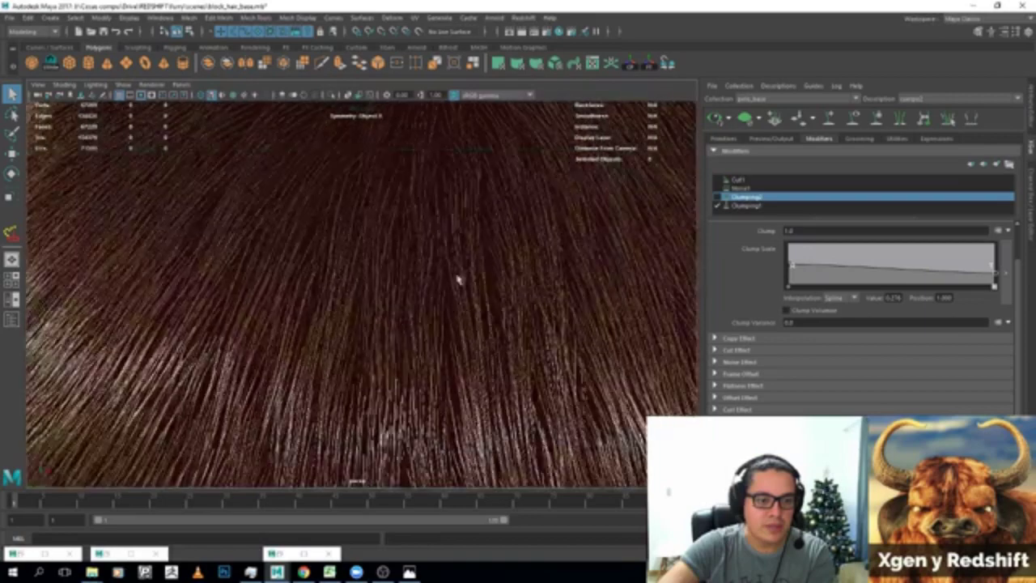
scroll(444, 275, up, 2)
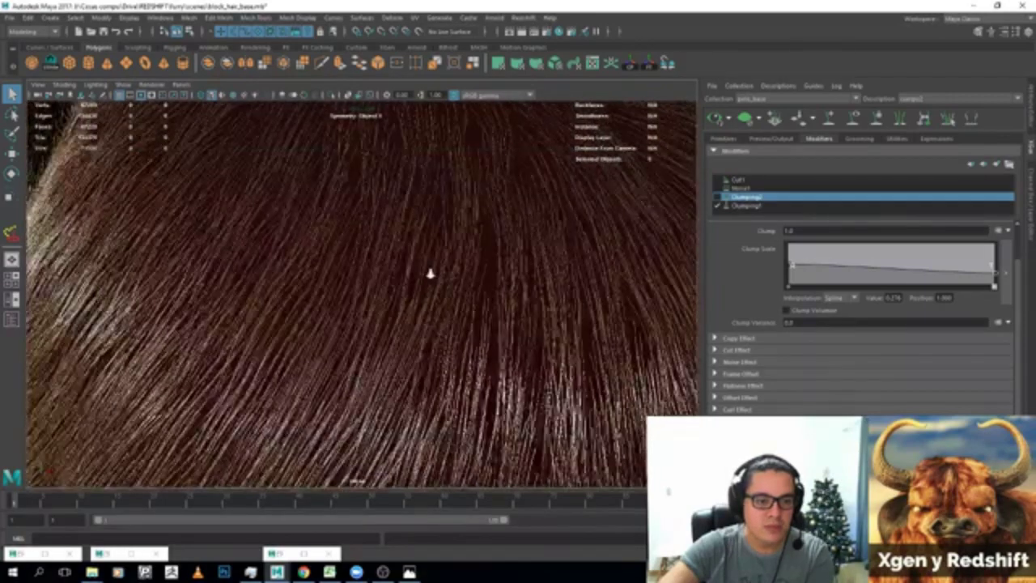
scroll(430, 273, up, 2)
click(759, 208)
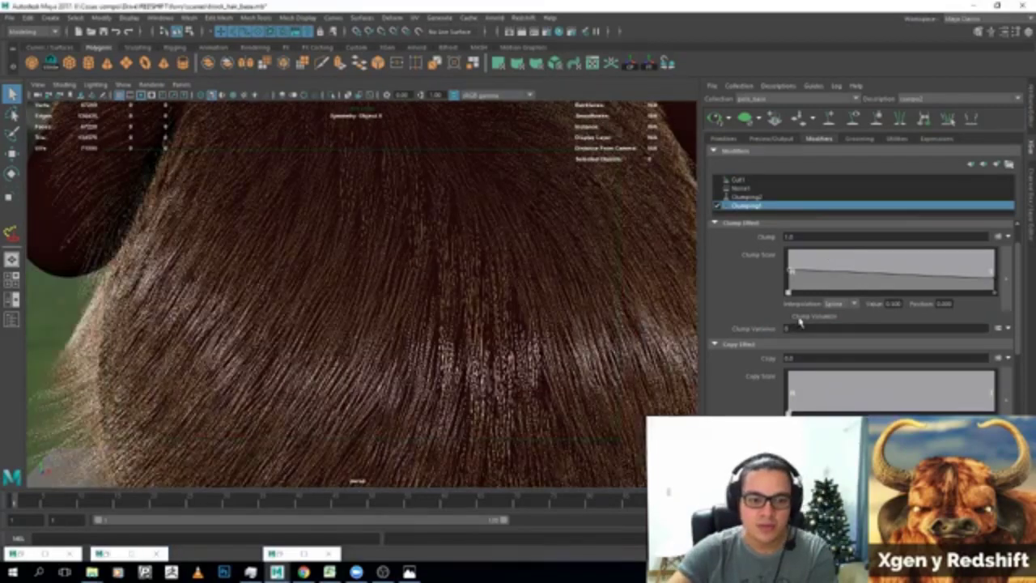
click(786, 315)
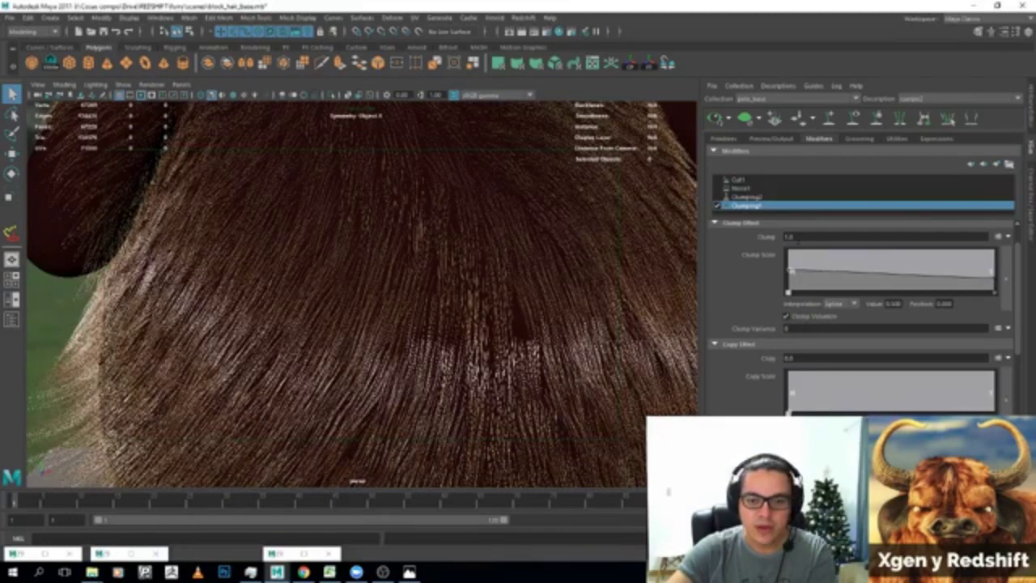
click(801, 237)
text(0.5)
key(Return)
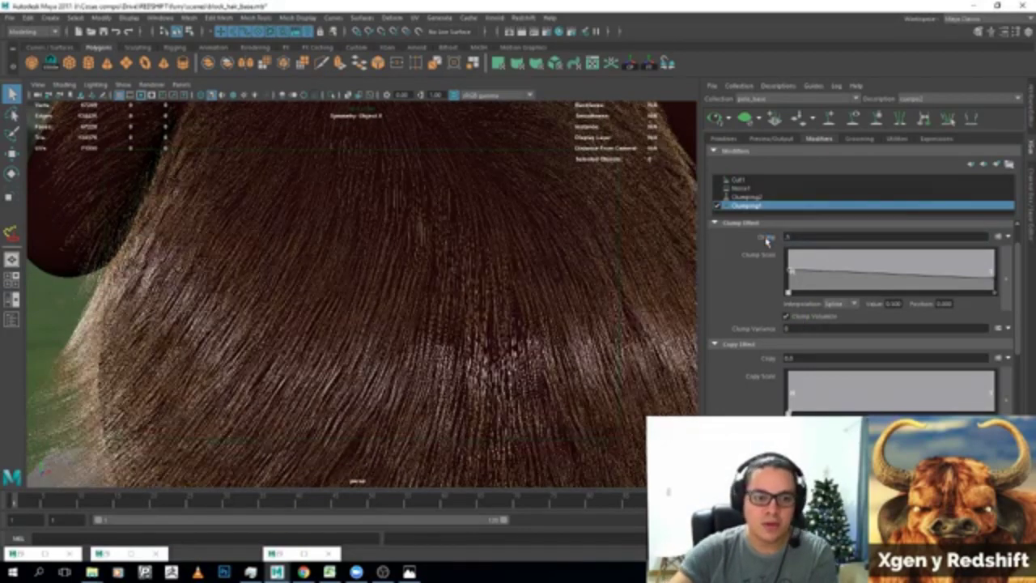
click(733, 197)
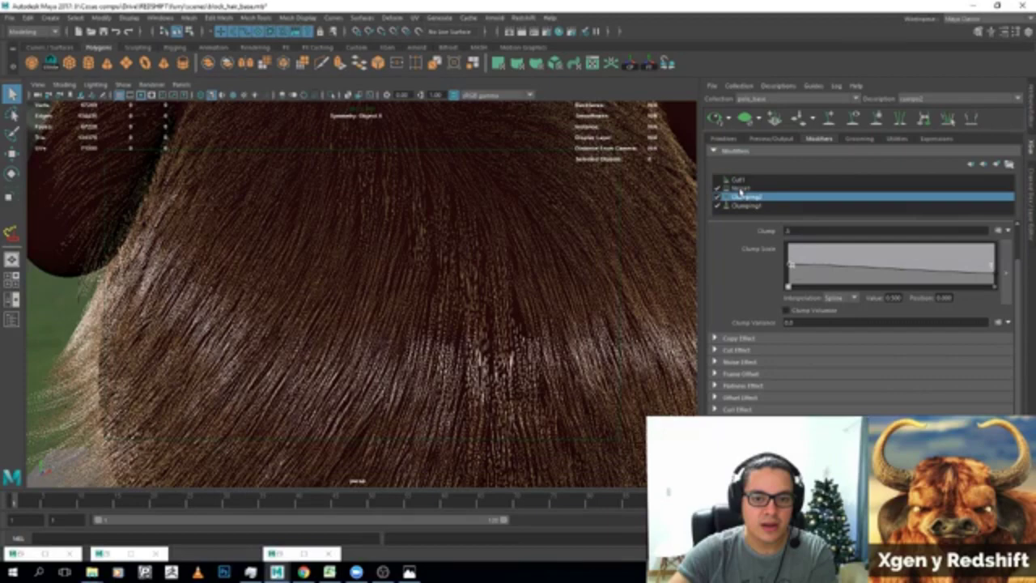
Refresh the XGen hair preview, set the strip percentage, and frame the whole character.
click(739, 188)
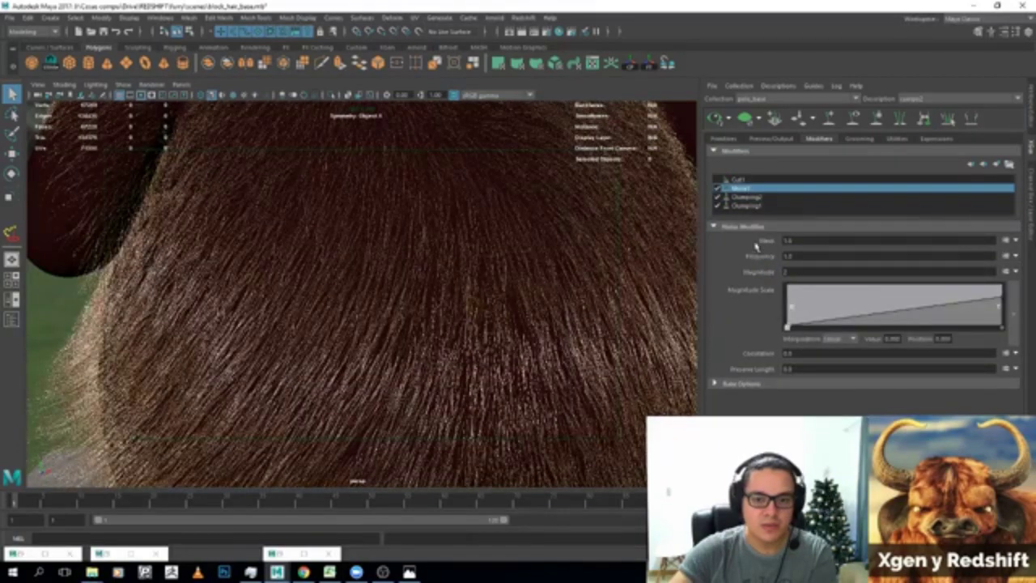
click(720, 117)
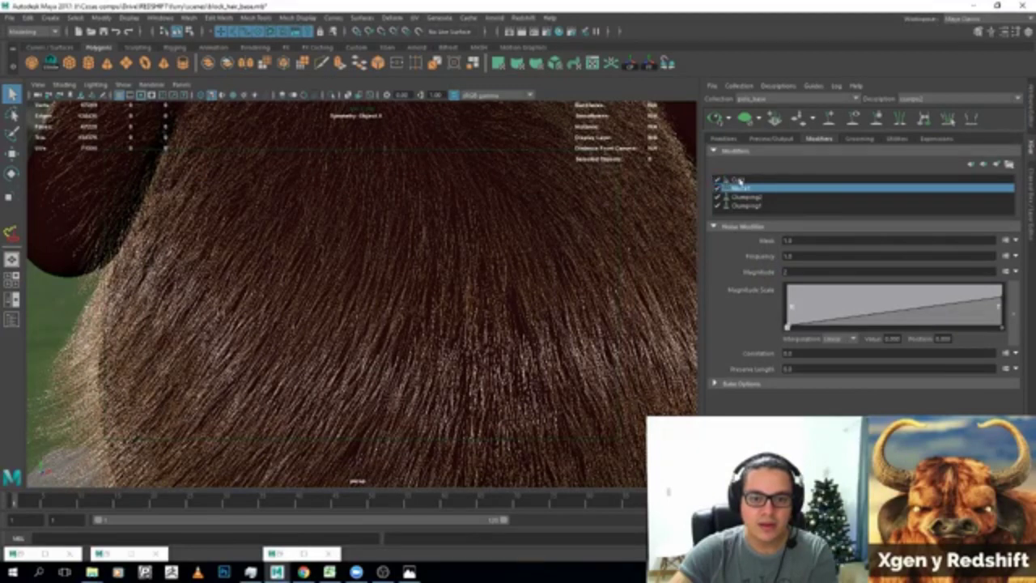
click(765, 86)
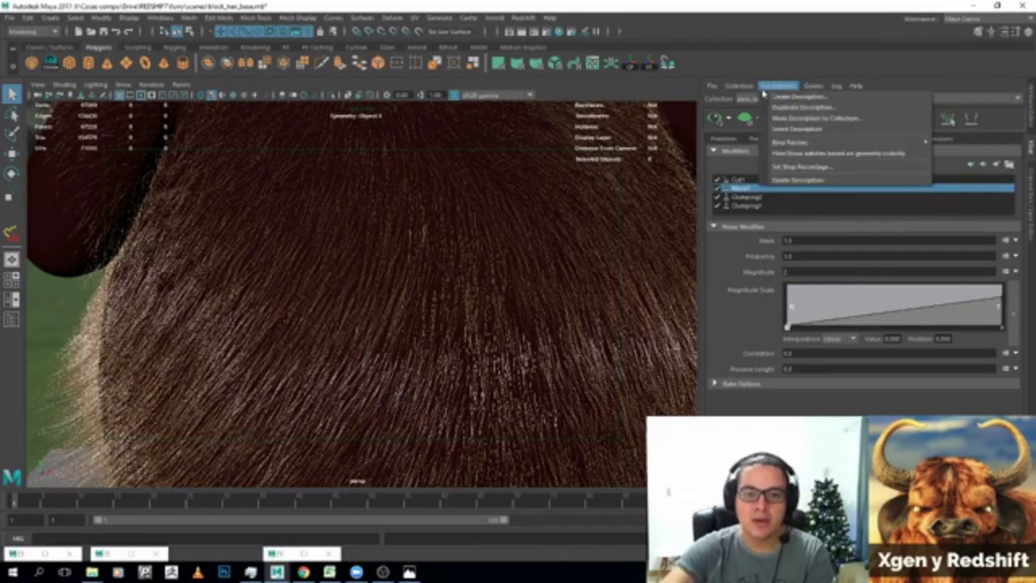
click(826, 167)
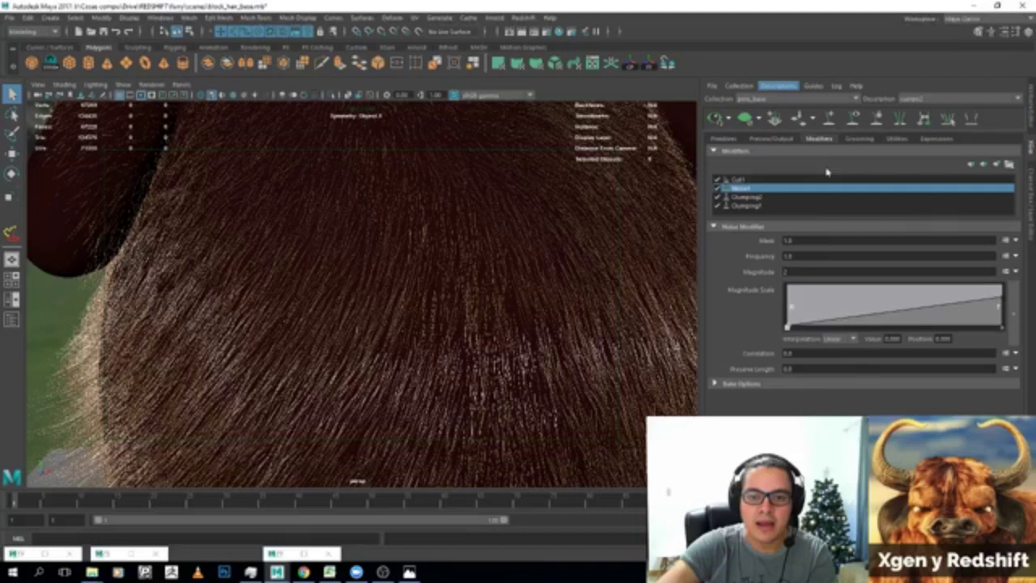
key(f)
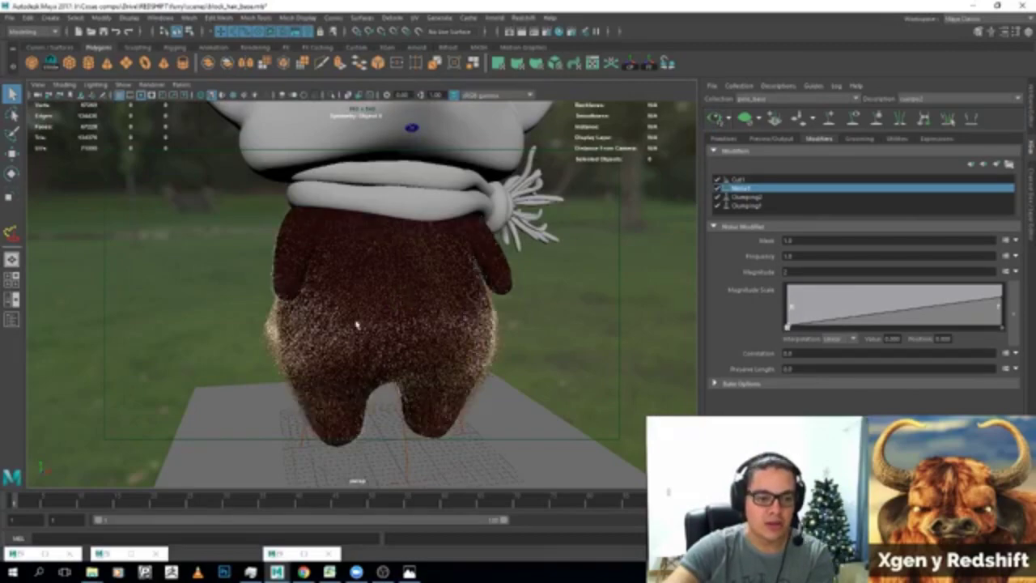
Open the Hypershade showing the rsHair1 Redshift hair material network.
scroll(437, 315, up, 3)
scroll(415, 299, up, 2)
scroll(414, 298, up, 2)
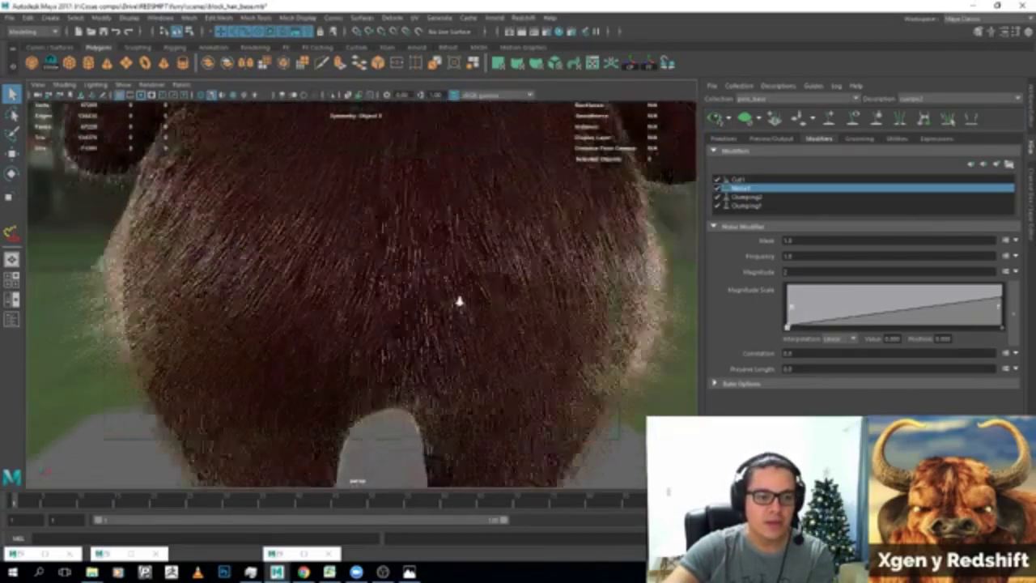
scroll(461, 301, up, 1)
scroll(470, 303, down, 1)
click(559, 31)
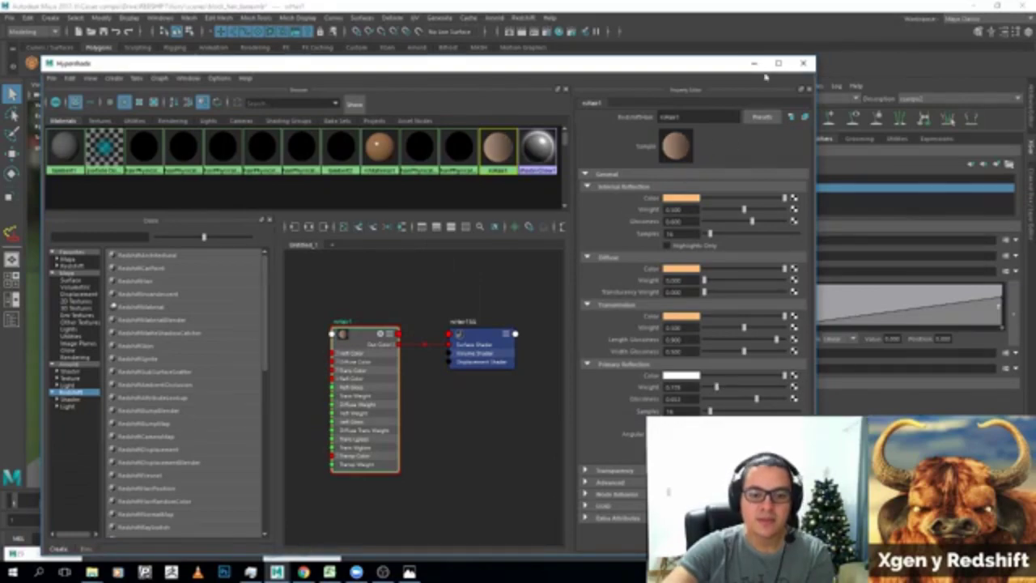
Minimize the Hypershade and show a close-up Redshift render of the dense rear fur.
click(754, 63)
click(522, 33)
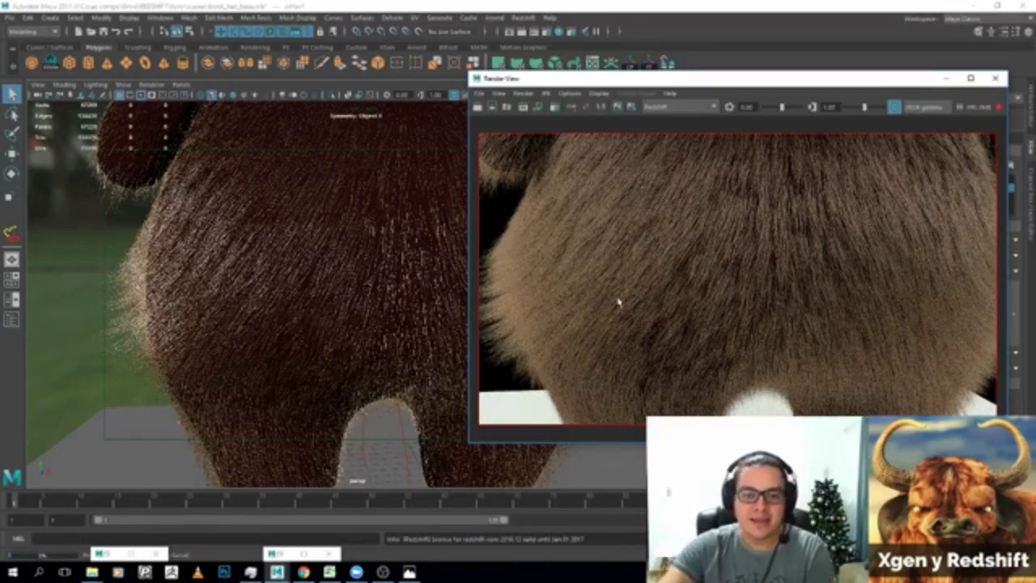
scroll(315, 275, down, 4)
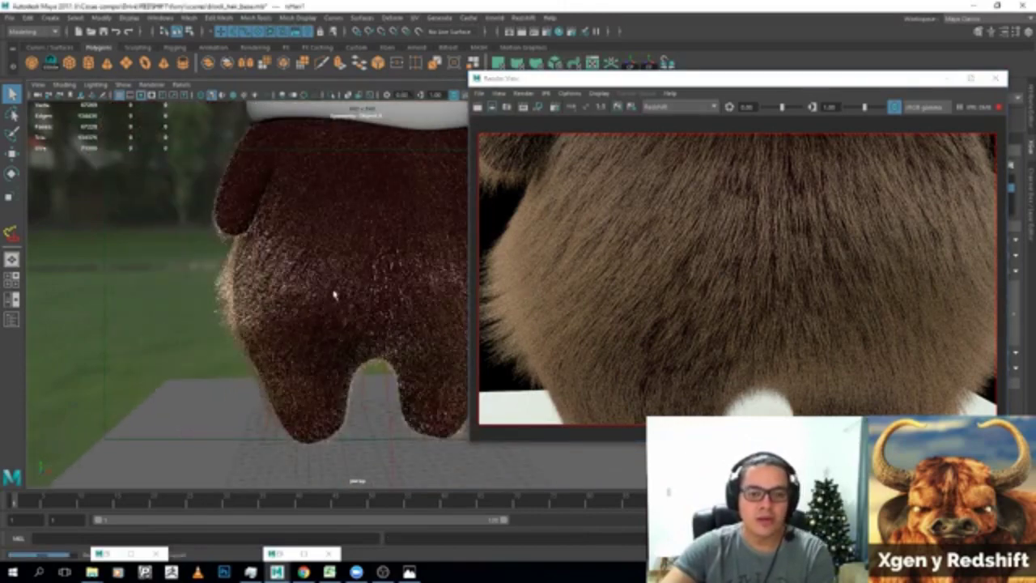
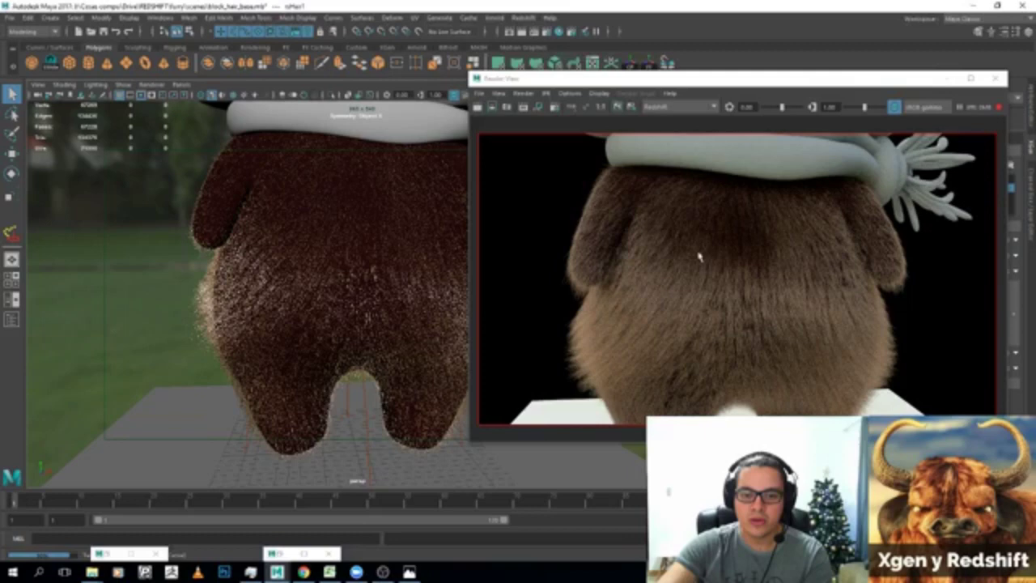
Pan and zoom the render preview in on the character's scarf and fur.
scroll(377, 289, down, 2)
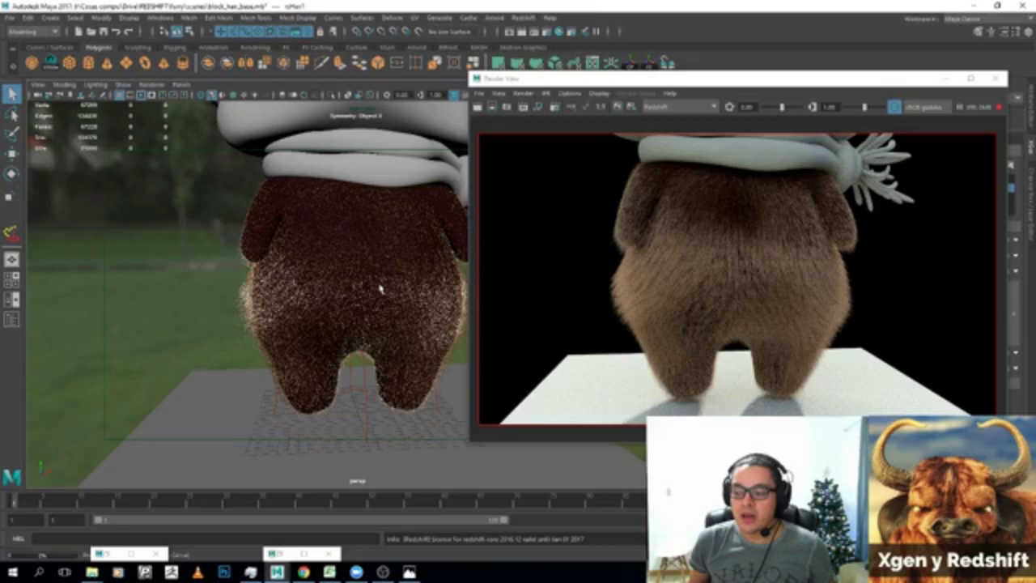
scroll(380, 288, up, 3)
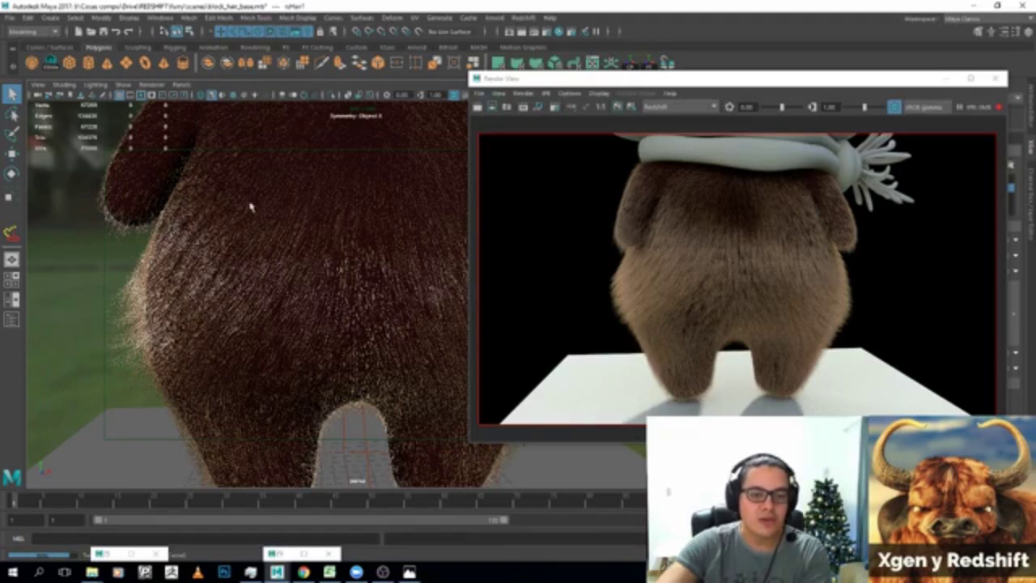
alt+middle_drag(250, 203, 678, 294)
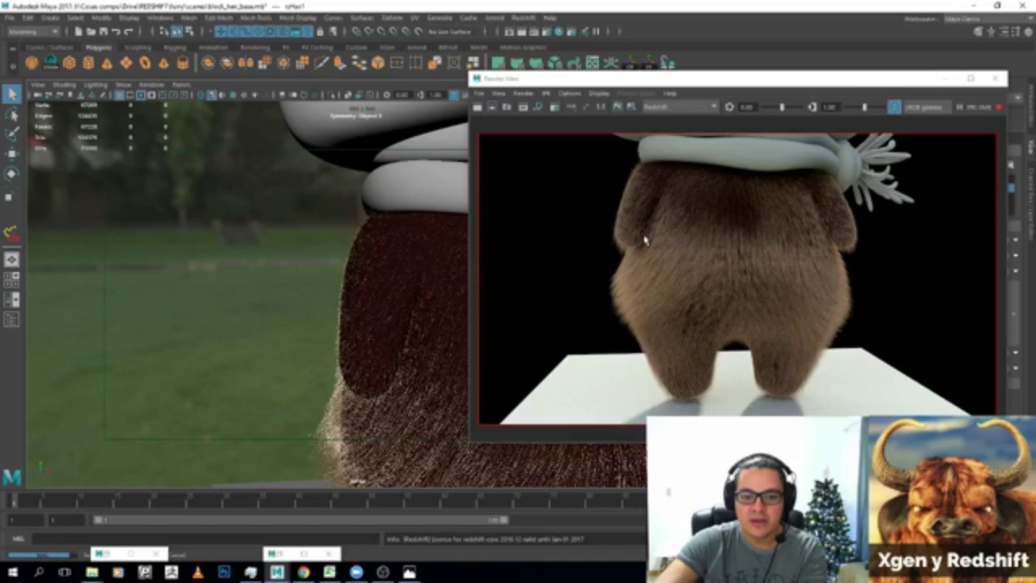
alt+right_drag(646, 240, 766, 308)
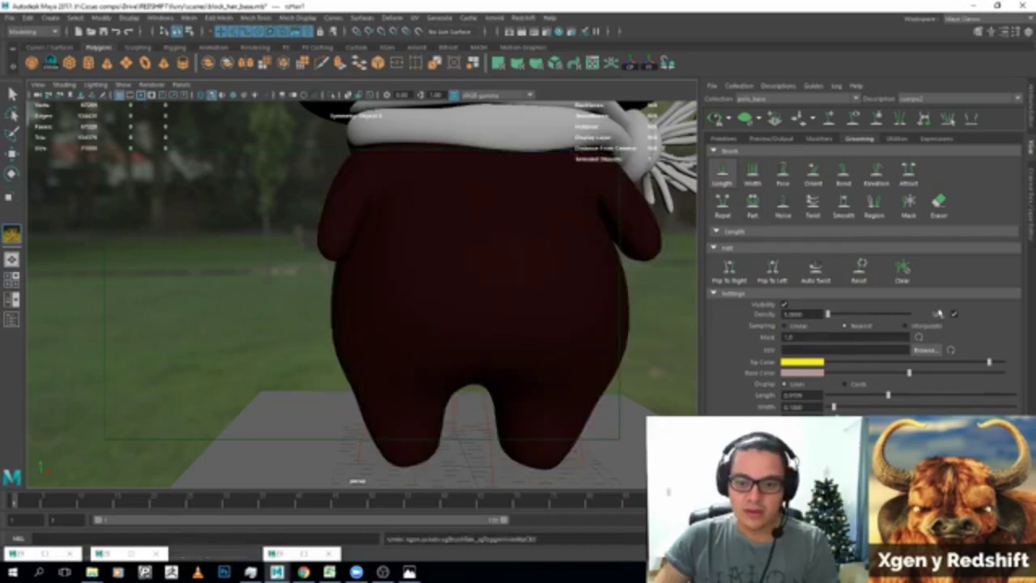
Turn on groom Visibility to show the hair and select the Length brush, facing the fur.
click(784, 306)
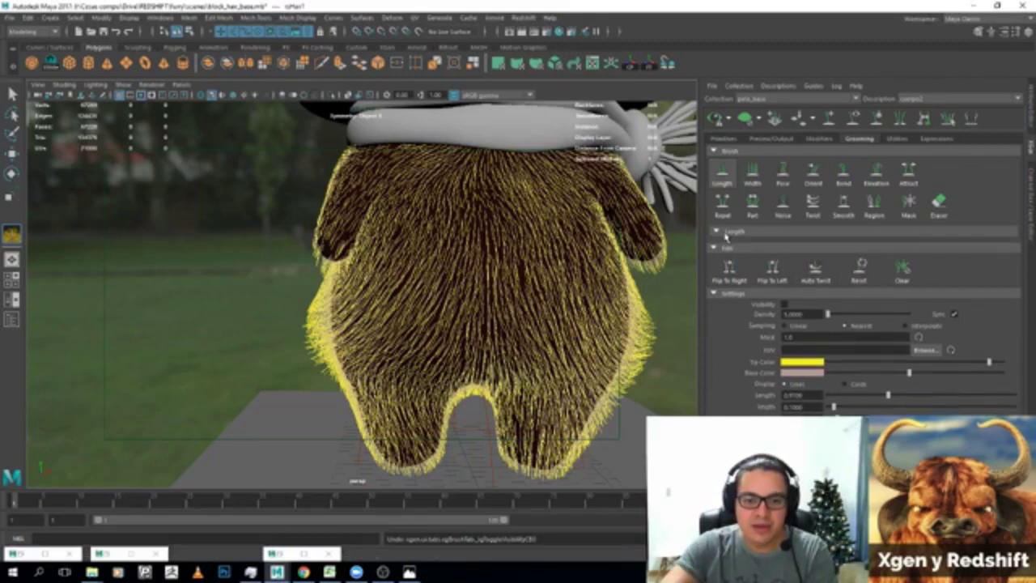
click(723, 174)
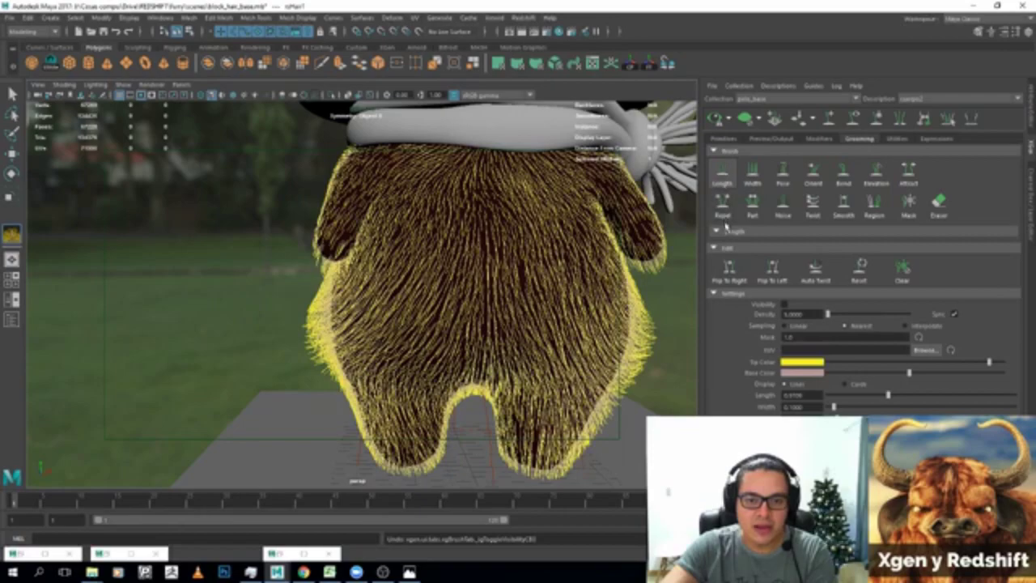
scroll(425, 314, up, 5)
mouse_move(425, 314)
alt+mouse_down()
mouse_move(472, 302)
mouse_move(437, 320)
alt+mouse_up()
Select the Eraser brush, raise its spacing and length, and erase over the fur's sides and lower back.
click(939, 201)
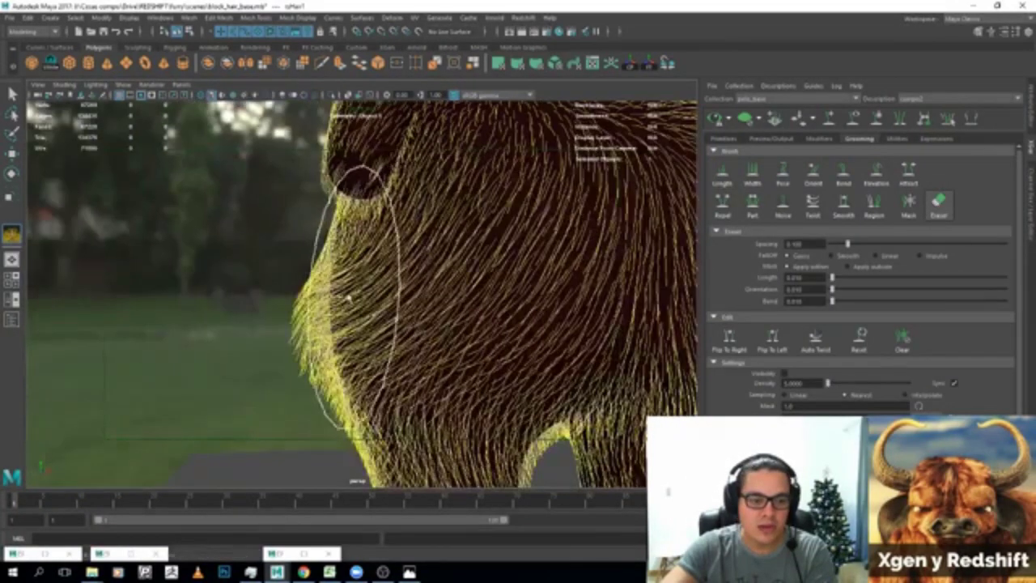
alt+drag(364, 341, 450, 342)
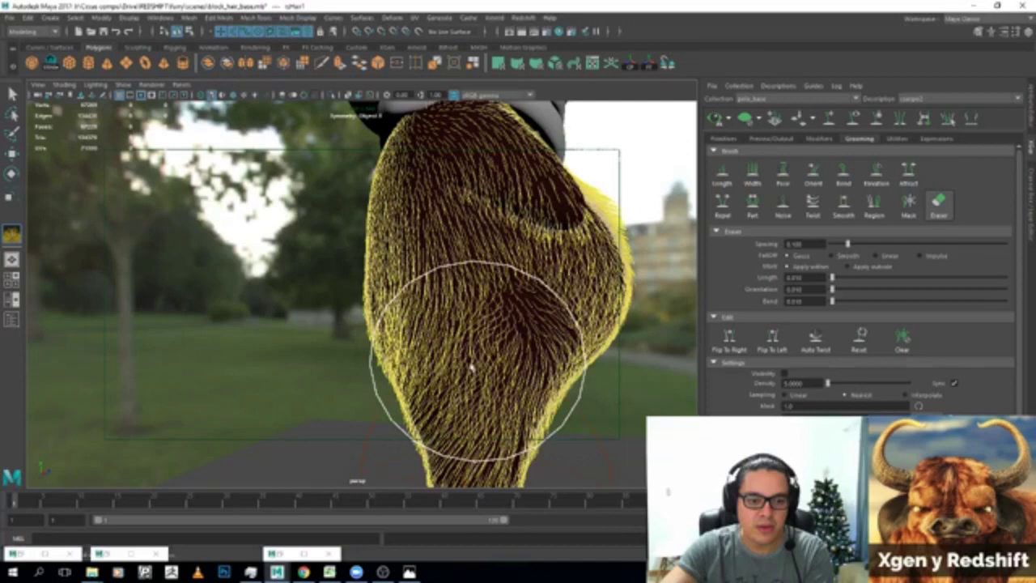
mouse_move(471, 366)
alt+mouse_down()
mouse_move(354, 281)
mouse_move(423, 346)
mouse_move(450, 296)
alt+mouse_up()
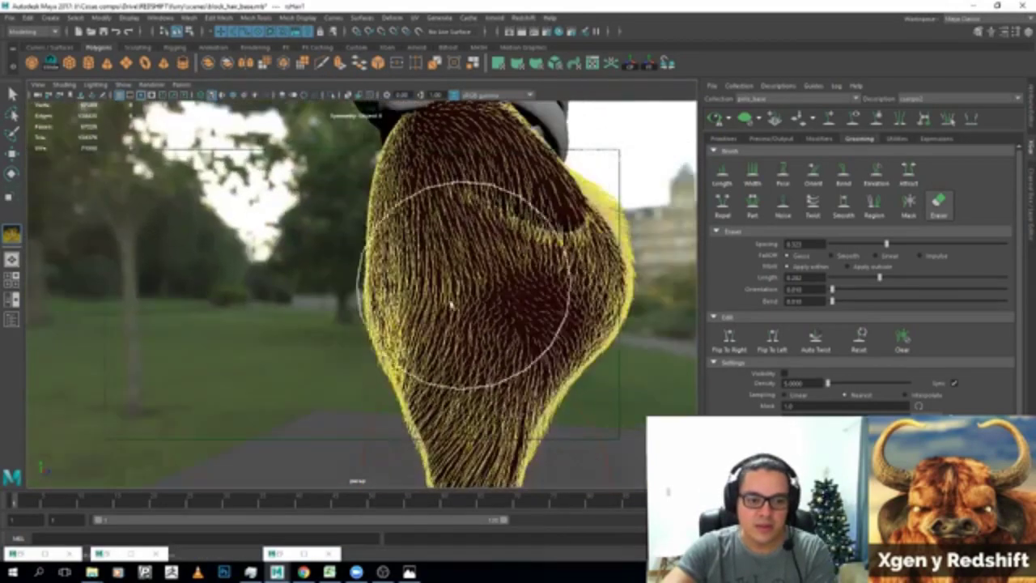
mouse_move(451, 370)
alt+mouse_down()
mouse_move(416, 267)
mouse_move(447, 307)
mouse_move(393, 296)
alt+mouse_up()
scroll(467, 316, up, 2)
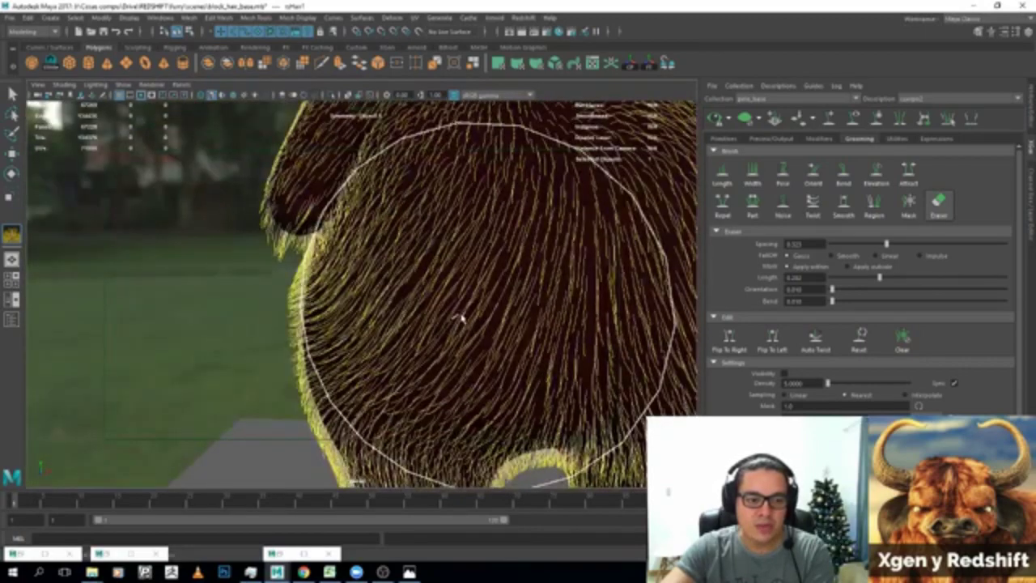
alt+drag(461, 317, 344, 295)
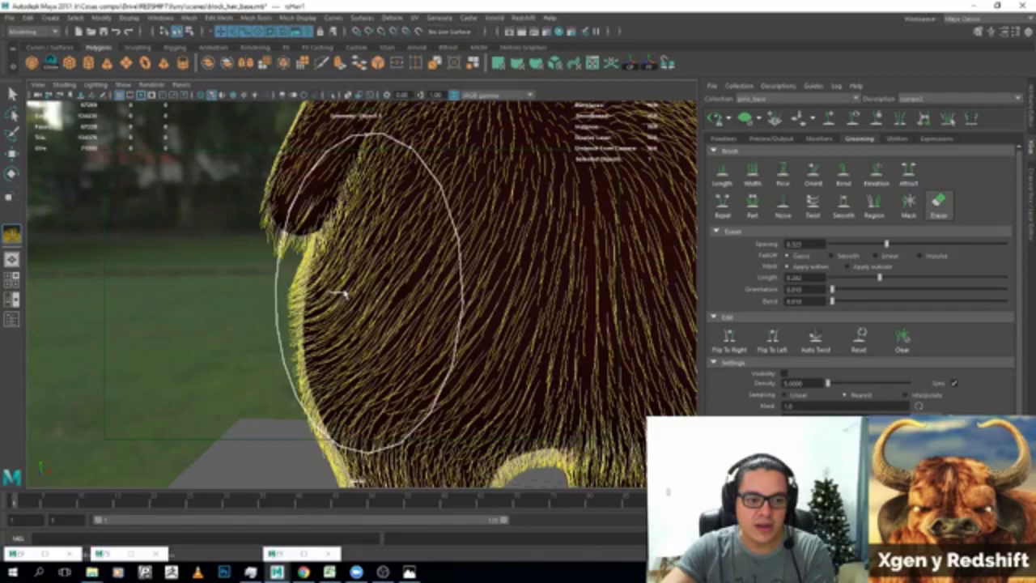
alt+drag(344, 295, 364, 331)
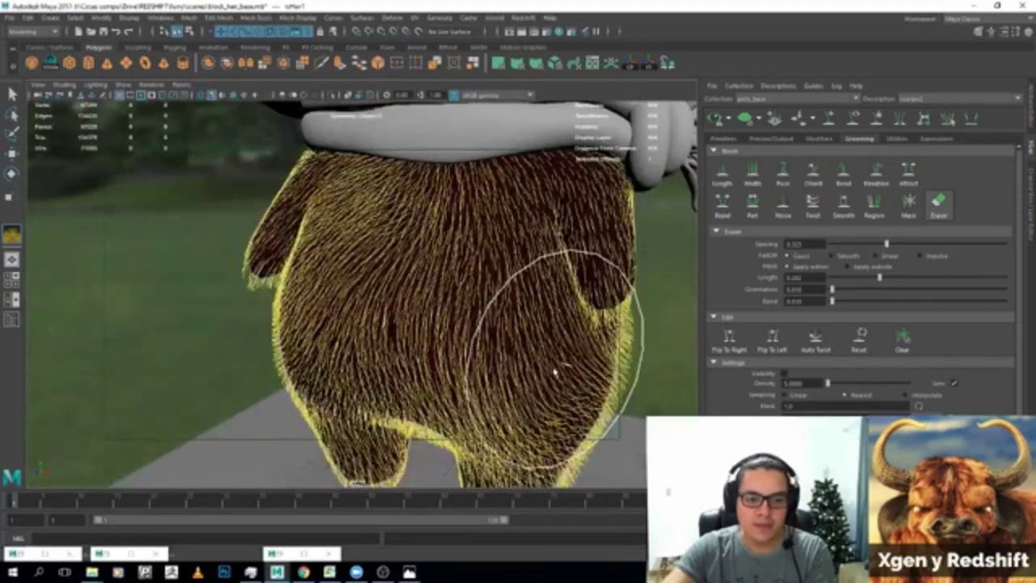
mouse_move(556, 370)
alt+mouse_down()
mouse_move(590, 363)
mouse_move(578, 336)
mouse_move(539, 370)
alt+mouse_up()
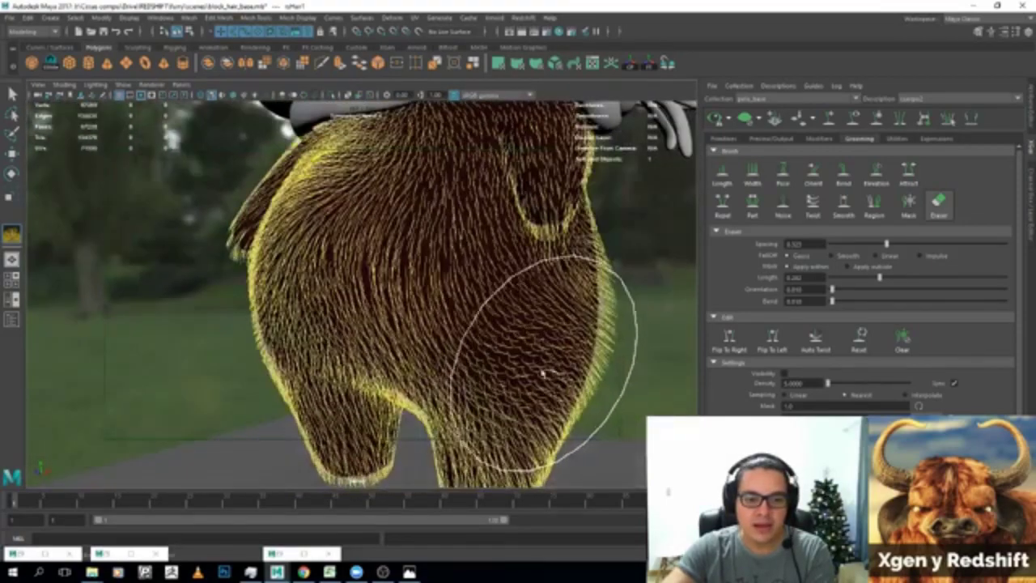
alt+drag(512, 418, 510, 393)
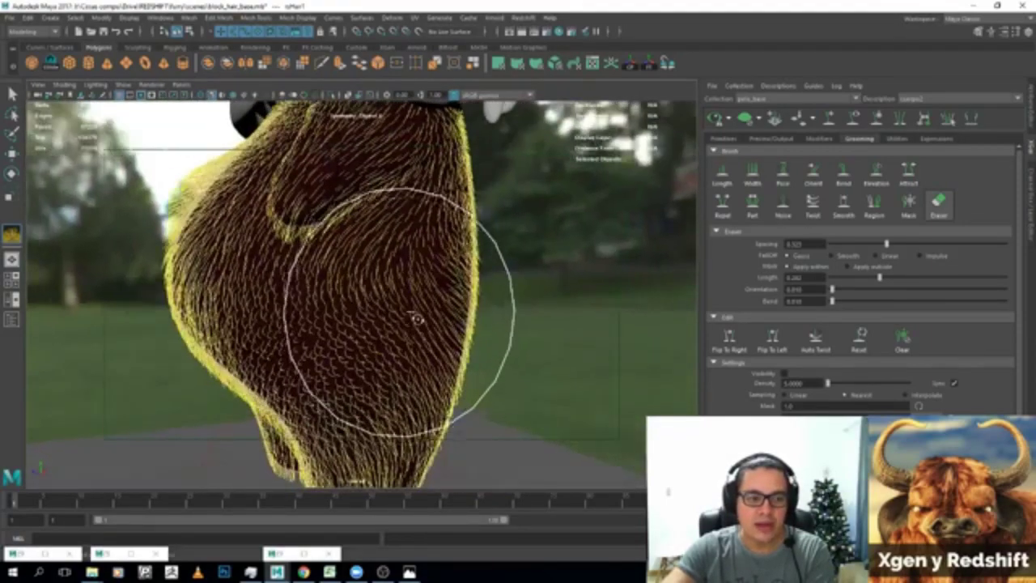
mouse_move(416, 316)
alt+mouse_down()
mouse_move(456, 318)
mouse_move(474, 232)
mouse_move(474, 300)
alt+mouse_up()
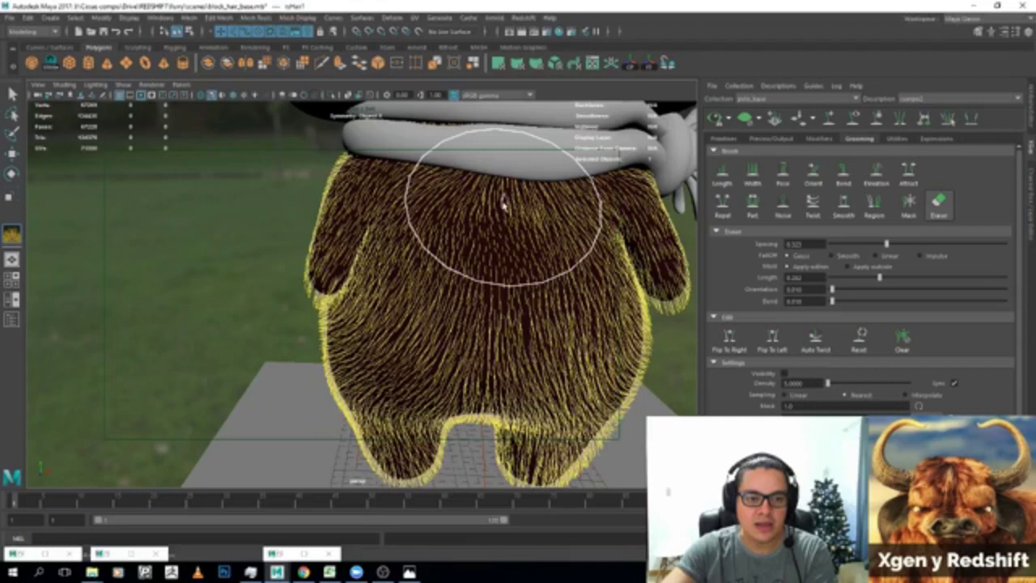
Switch to the Pose brush and work around the fur from rear and side angles.
key(p)
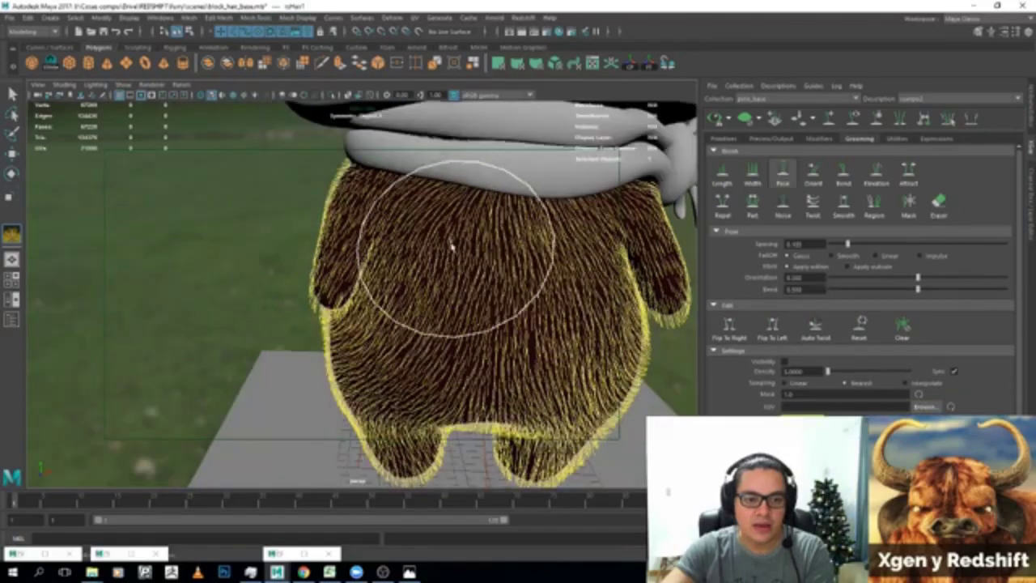
mouse_move(446, 215)
alt+mouse_down()
mouse_move(437, 275)
mouse_move(392, 233)
alt+mouse_up()
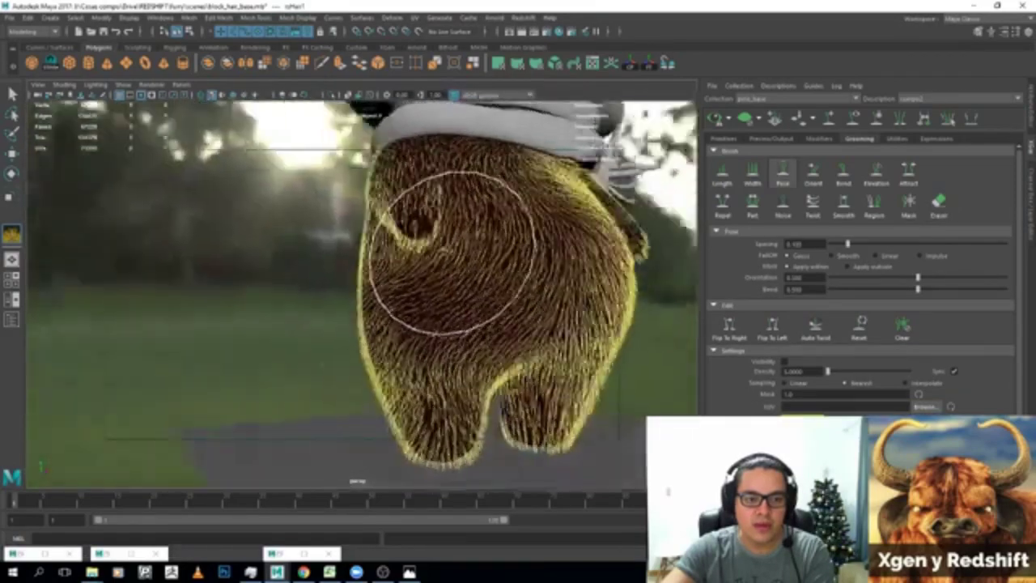
alt+drag(314, 288, 389, 297)
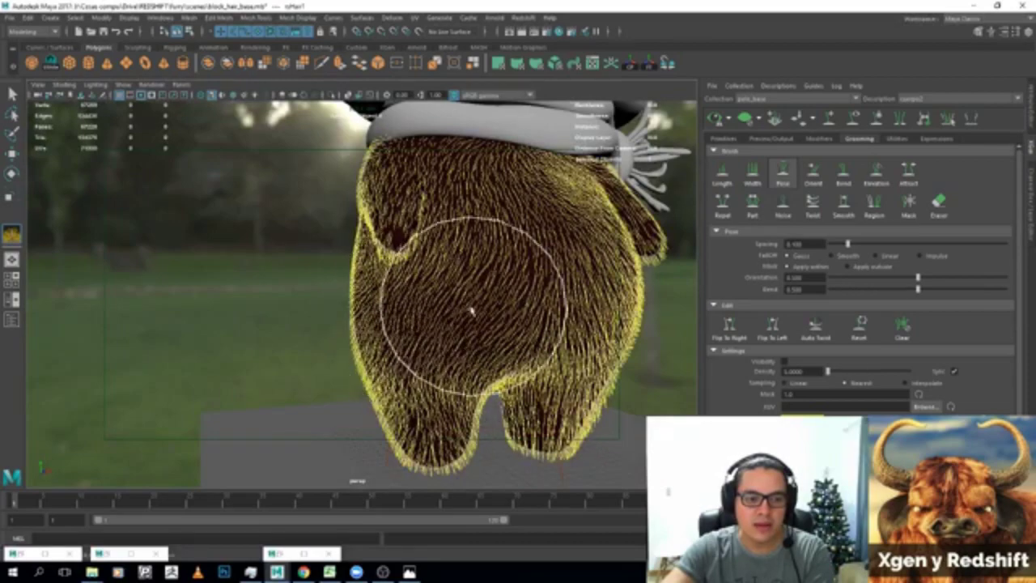
mouse_move(474, 328)
alt+mouse_down()
mouse_move(443, 324)
mouse_move(564, 354)
alt+mouse_up()
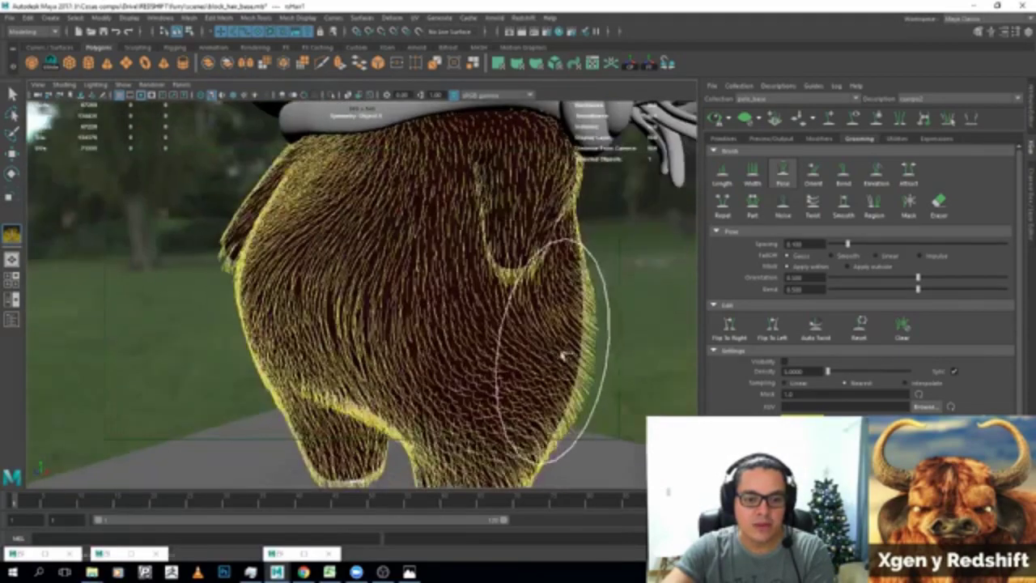
mouse_move(495, 372)
alt+mouse_down()
mouse_move(388, 367)
mouse_move(437, 365)
alt+mouse_up()
Apply the Elevation brush, then Noise to tangle the lower back and right-side fur.
click(877, 170)
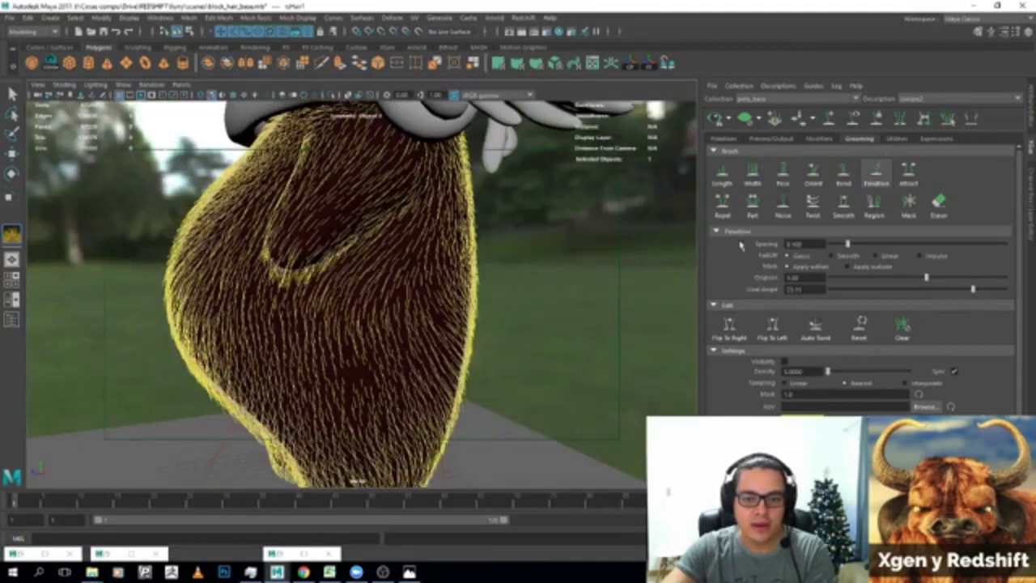
alt+drag(327, 367, 381, 360)
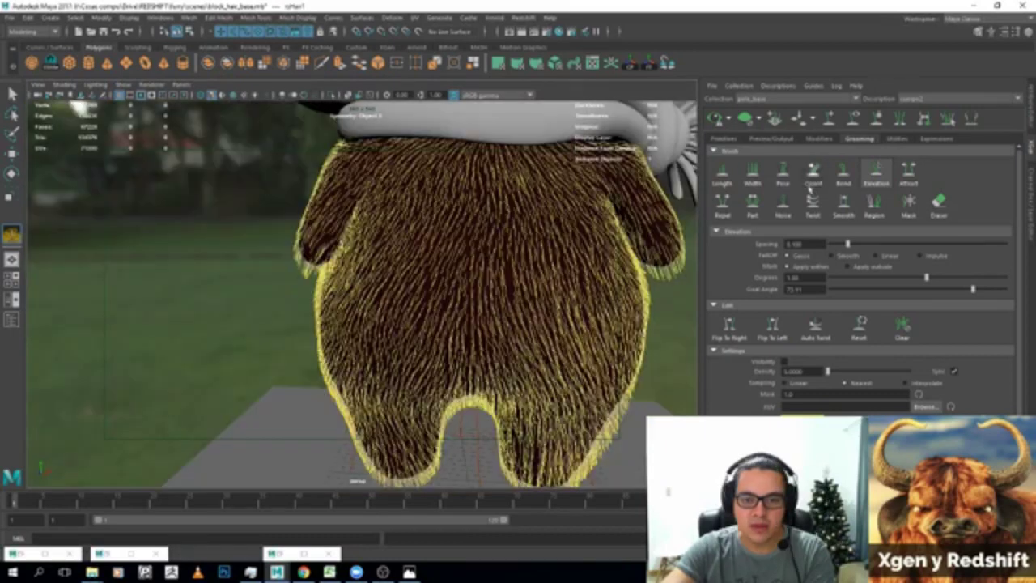
click(782, 204)
mouse_move(478, 191)
mouse_down()
mouse_move(416, 296)
mouse_move(424, 342)
mouse_move(381, 405)
mouse_move(580, 306)
mouse_up()
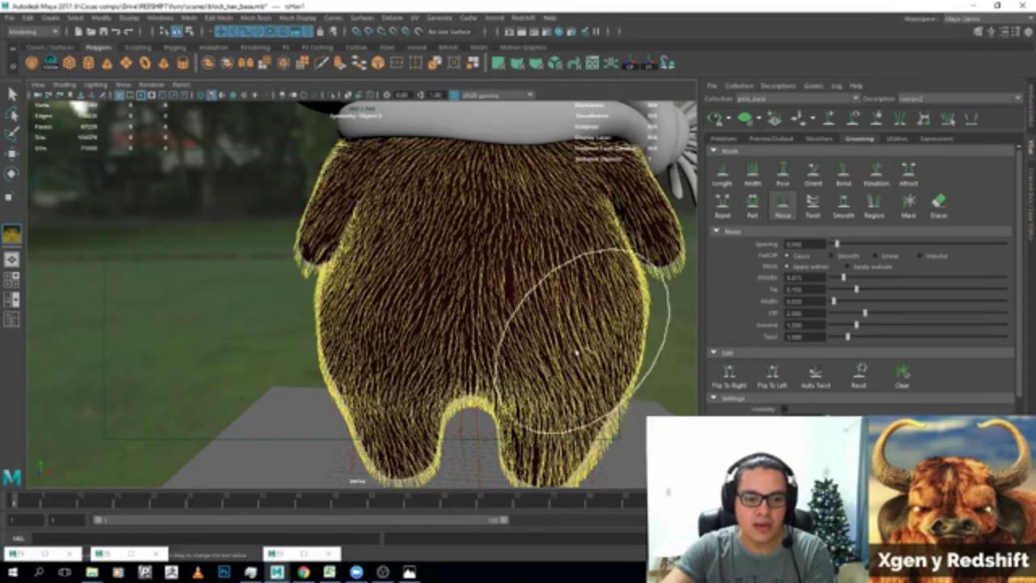
alt+drag(567, 197, 564, 275)
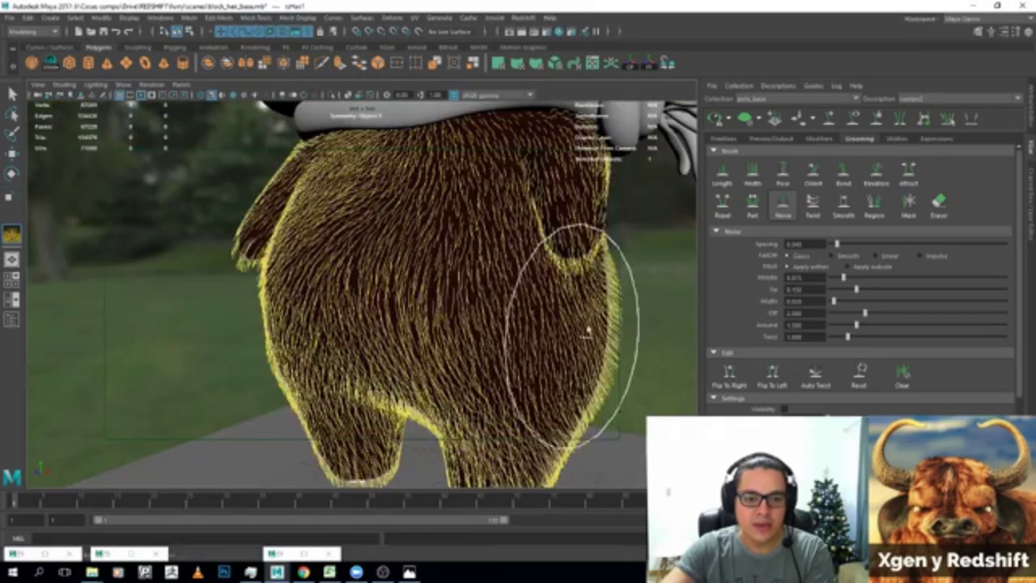
mouse_move(440, 208)
alt+mouse_down()
mouse_move(483, 239)
mouse_move(529, 300)
mouse_move(516, 348)
alt+mouse_up()
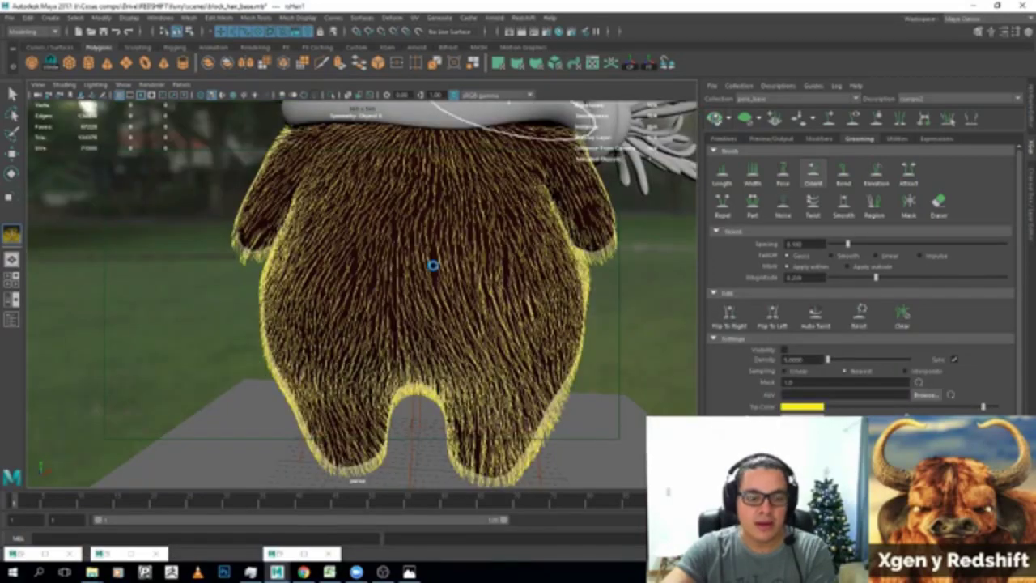
alt+drag(432, 266, 413, 275)
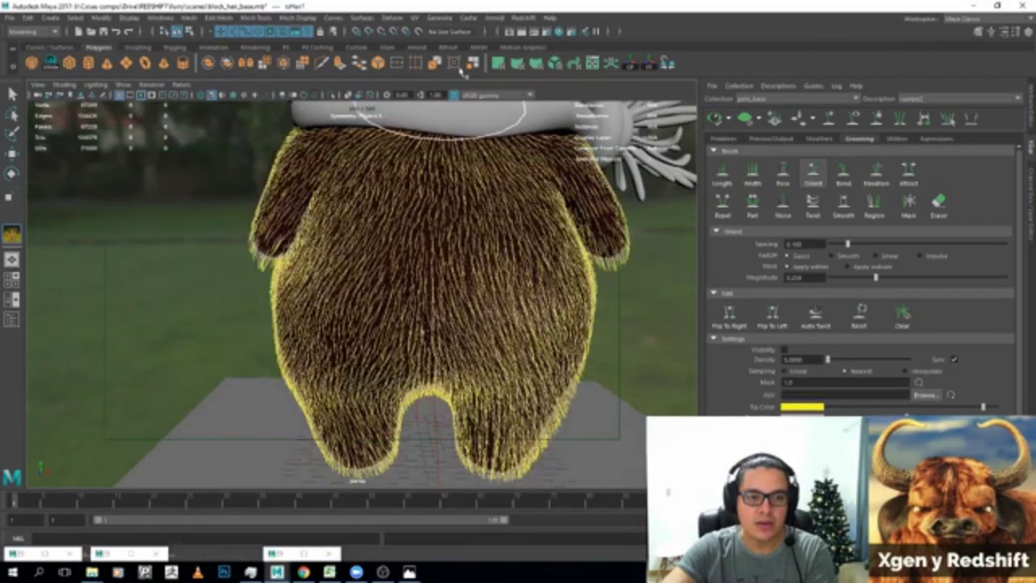
Render the character to check the fur, then close the render preview.
click(535, 32)
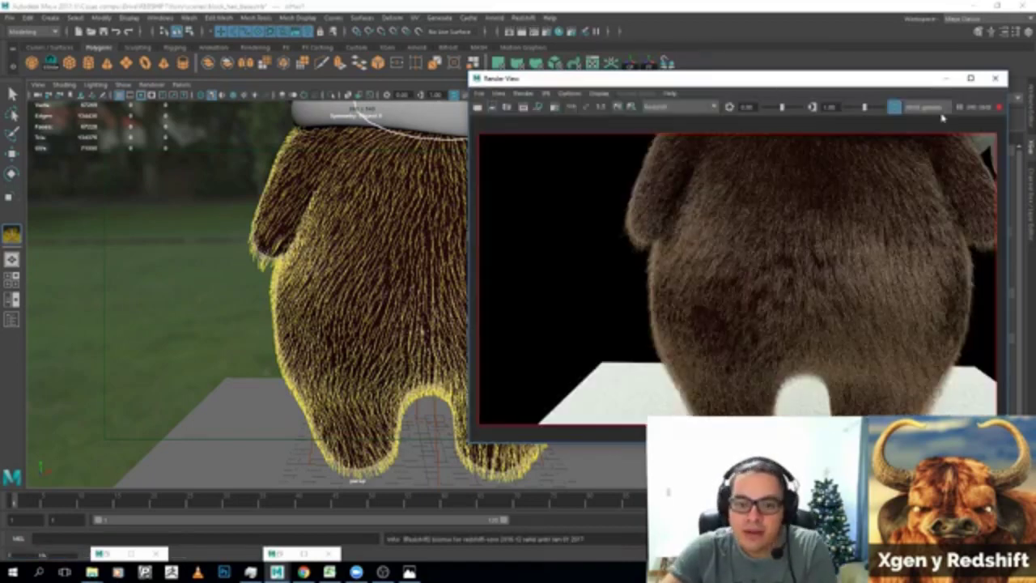
click(995, 78)
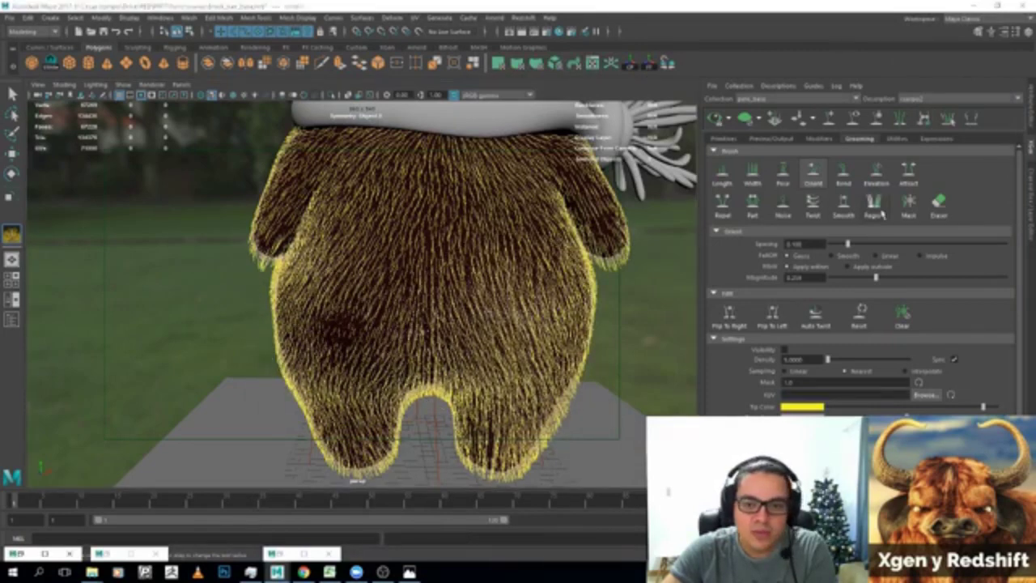
Stroke the back fur with the Noise brush and render the character in Redshift.
click(876, 170)
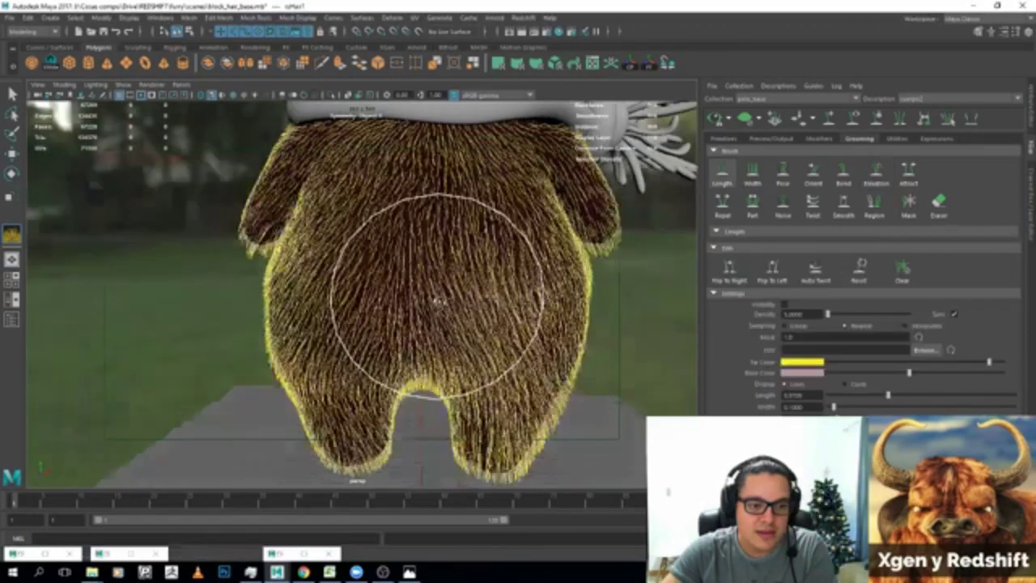
click(783, 204)
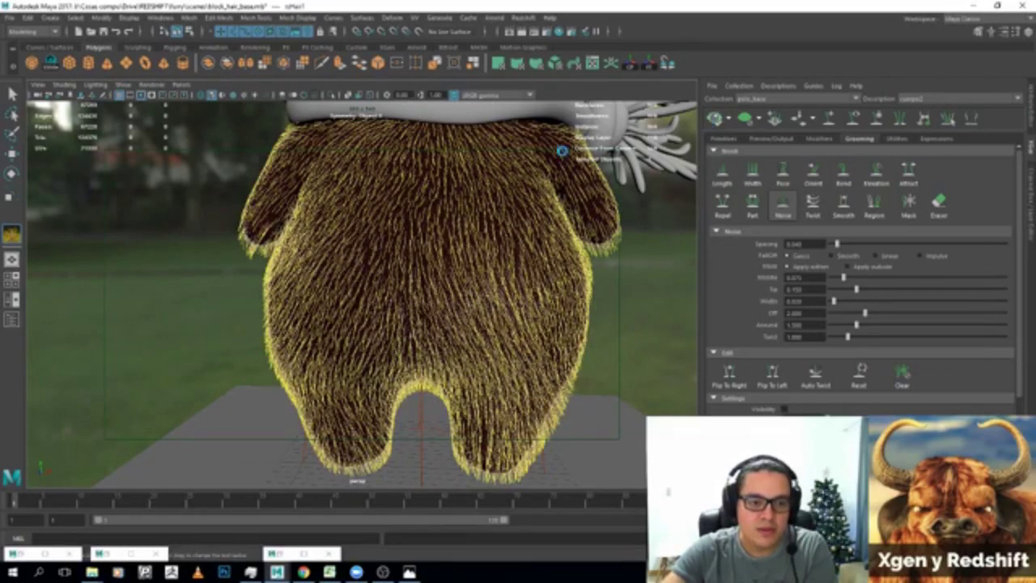
click(539, 203)
click(536, 31)
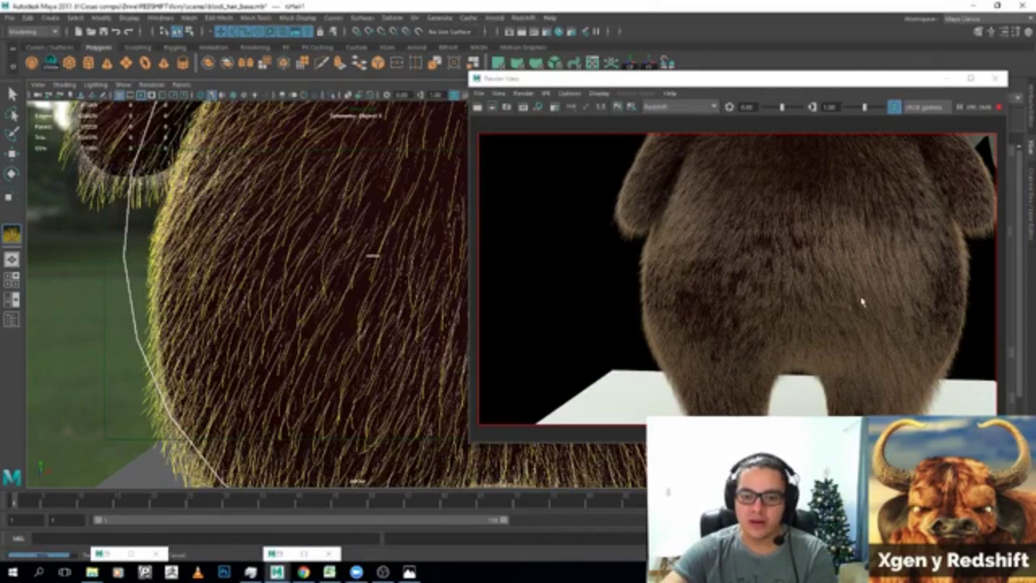
Stop the Redshift IPR updates and minimise the Render View.
click(999, 109)
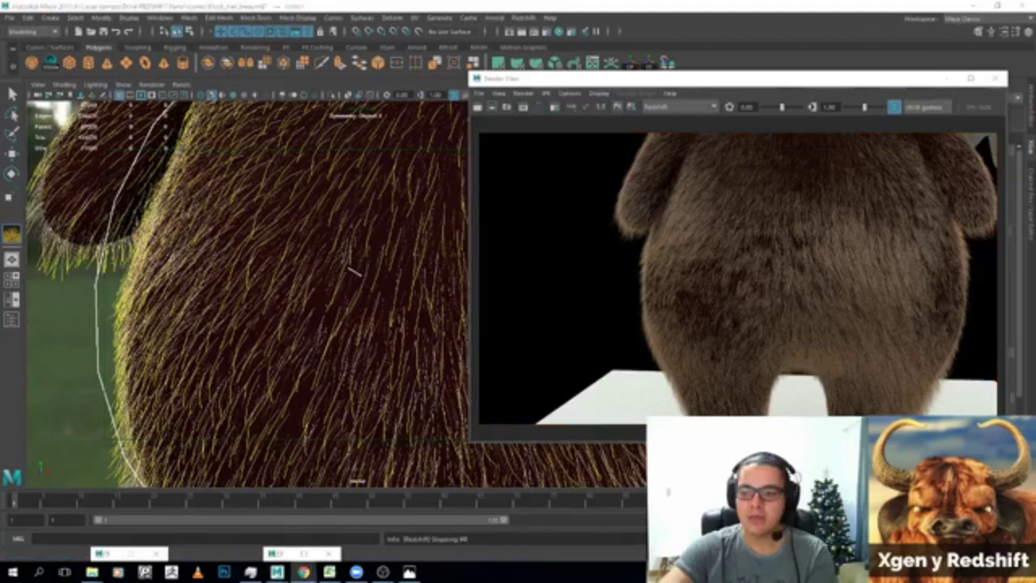
click(947, 79)
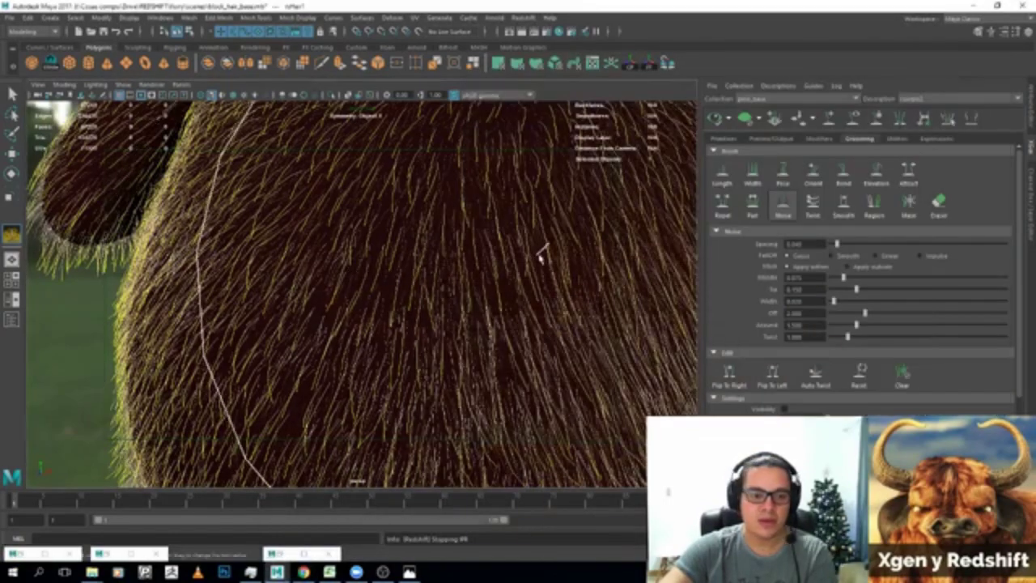
Enter a new Magnitude value for the fur's Noise1 modifier.
scroll(486, 251, down, 5)
scroll(405, 251, up, 2)
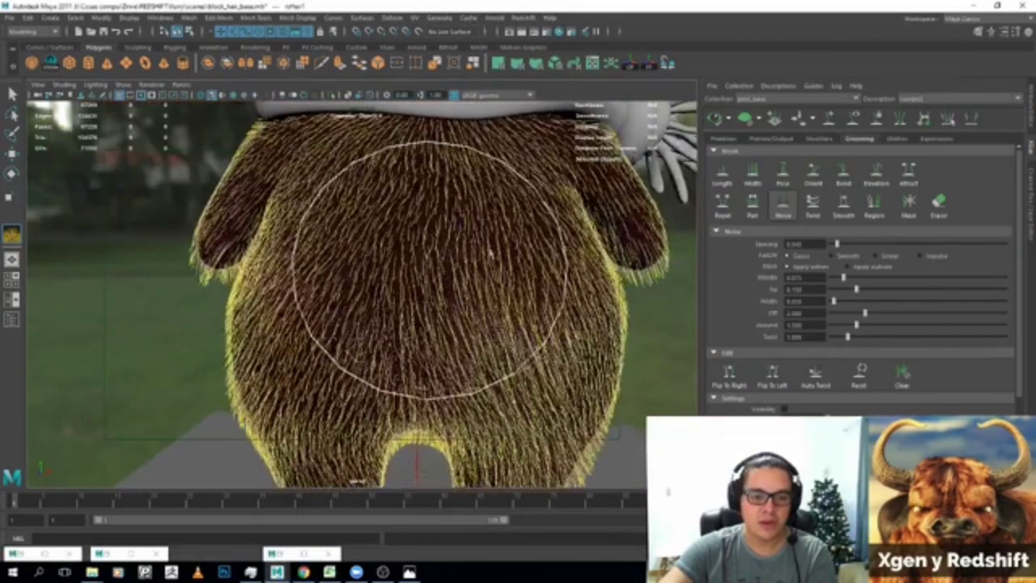
click(818, 138)
click(741, 188)
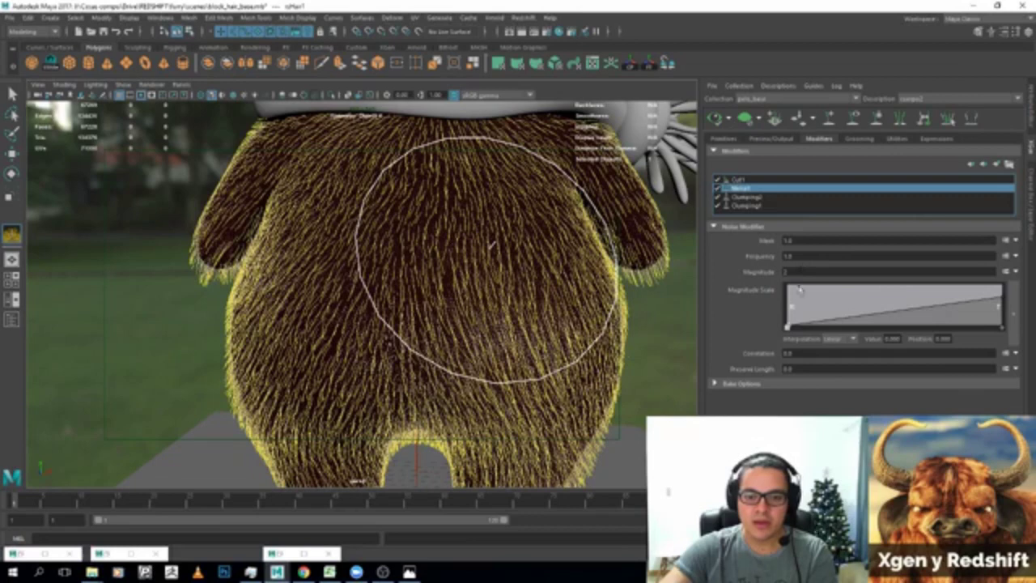
click(787, 272)
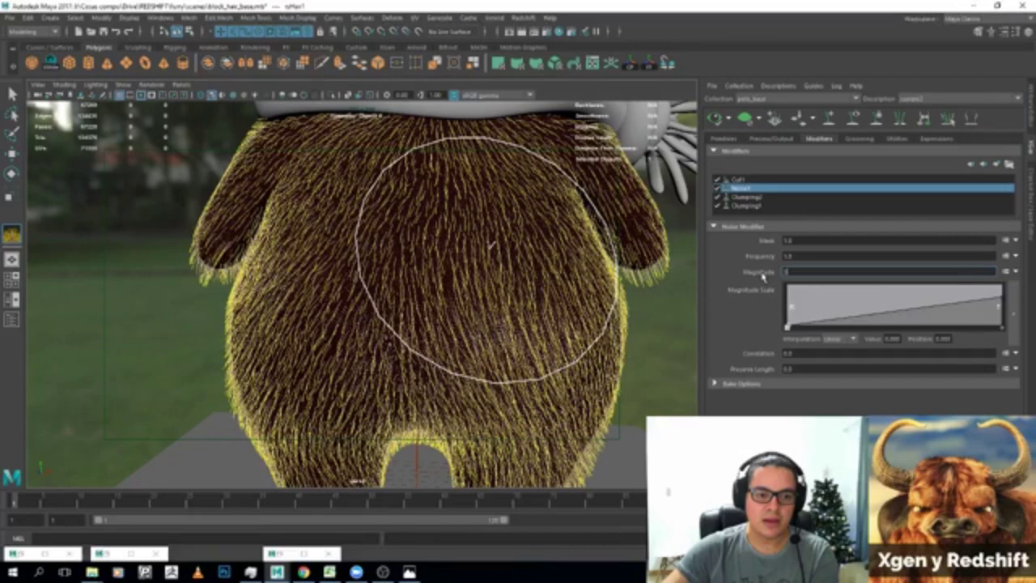
key(Return)
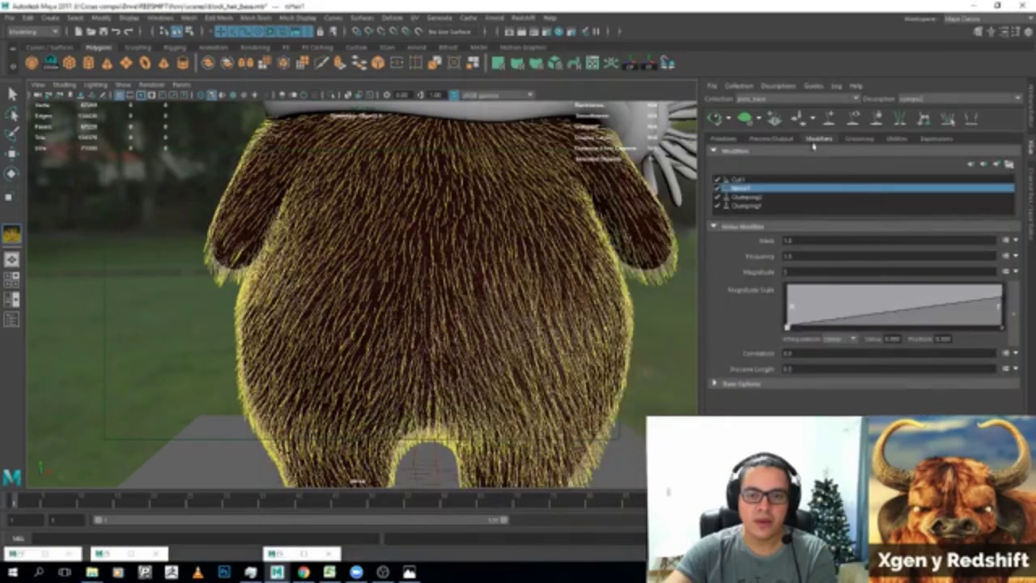
Return to the grooming brushes and select Pose, then the Orient brush.
click(859, 139)
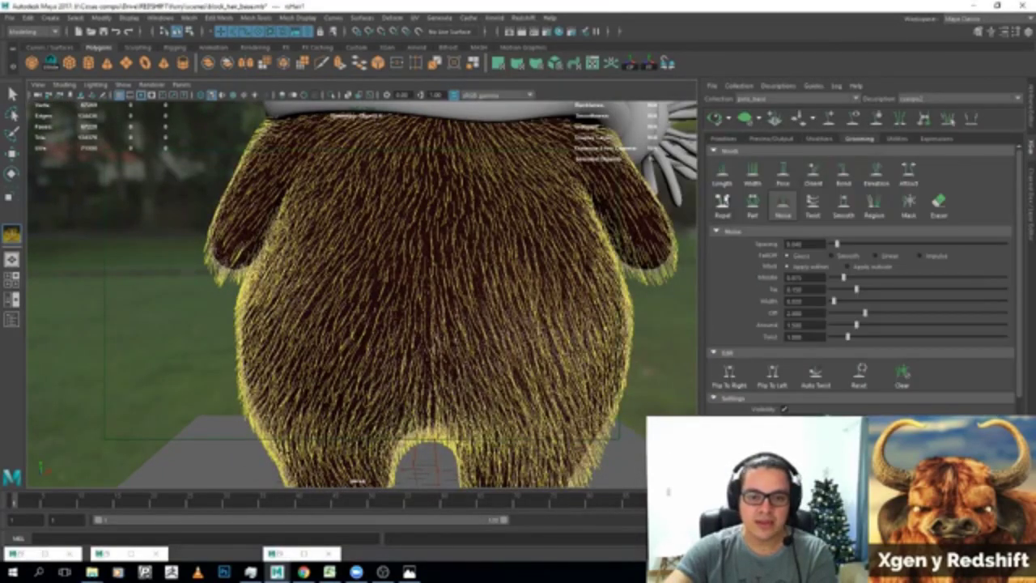
click(783, 173)
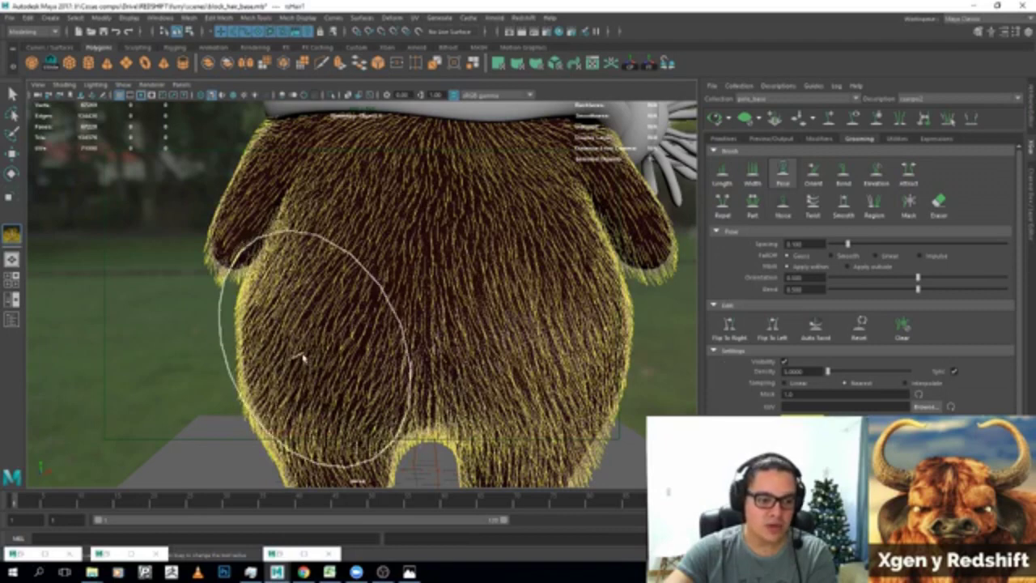
click(812, 172)
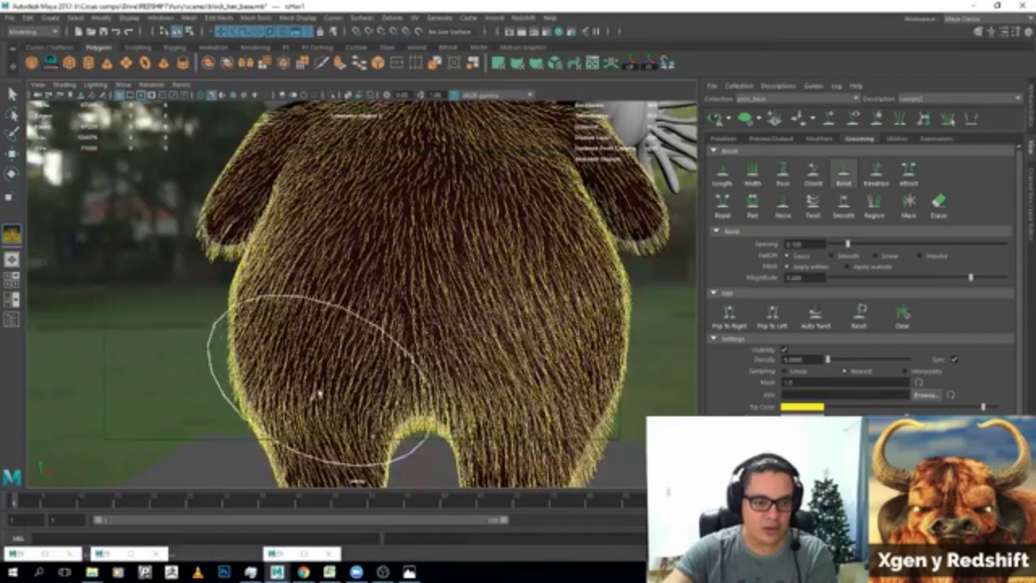
Groom the back fur with the Bend and Length brushes, then press Q to drop the brush.
click(843, 170)
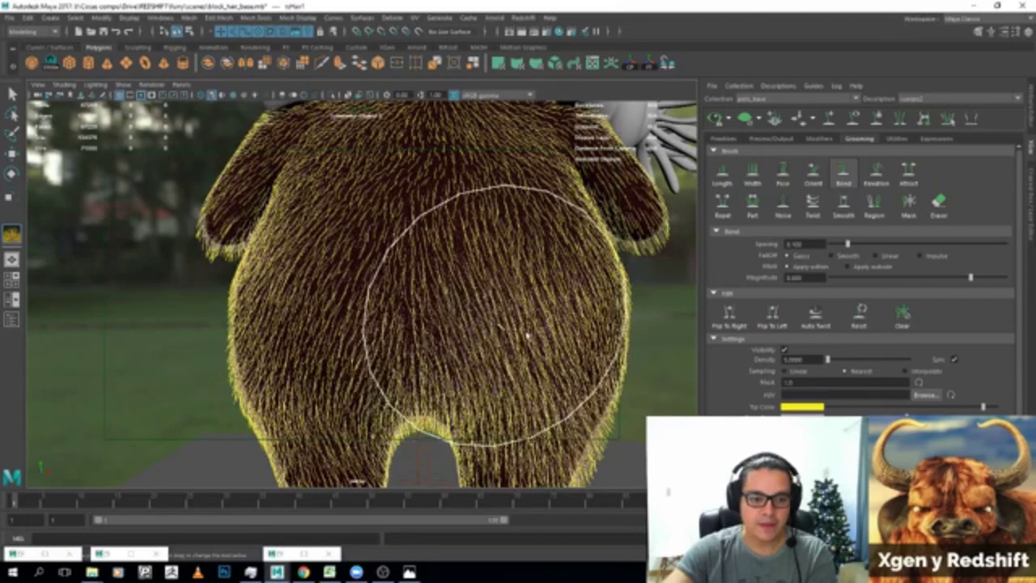
alt+drag(527, 337, 511, 335)
alt+drag(405, 342, 433, 342)
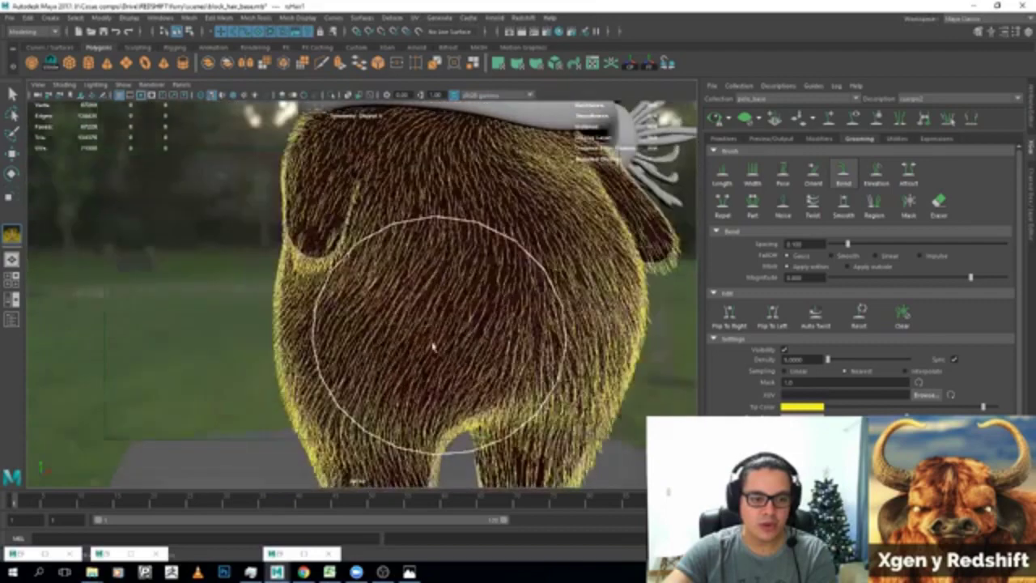
click(722, 172)
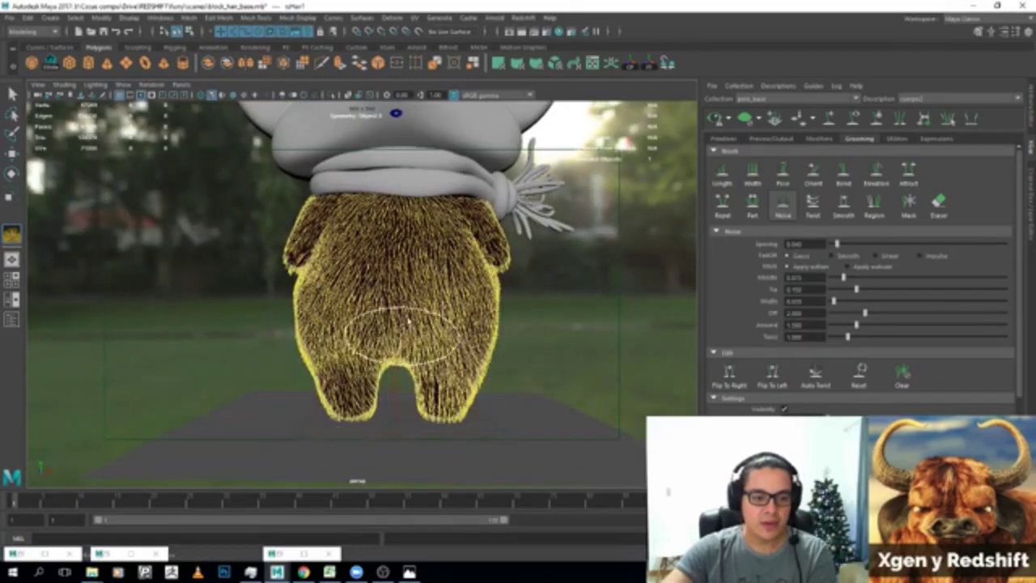
scroll(428, 259, up, 5)
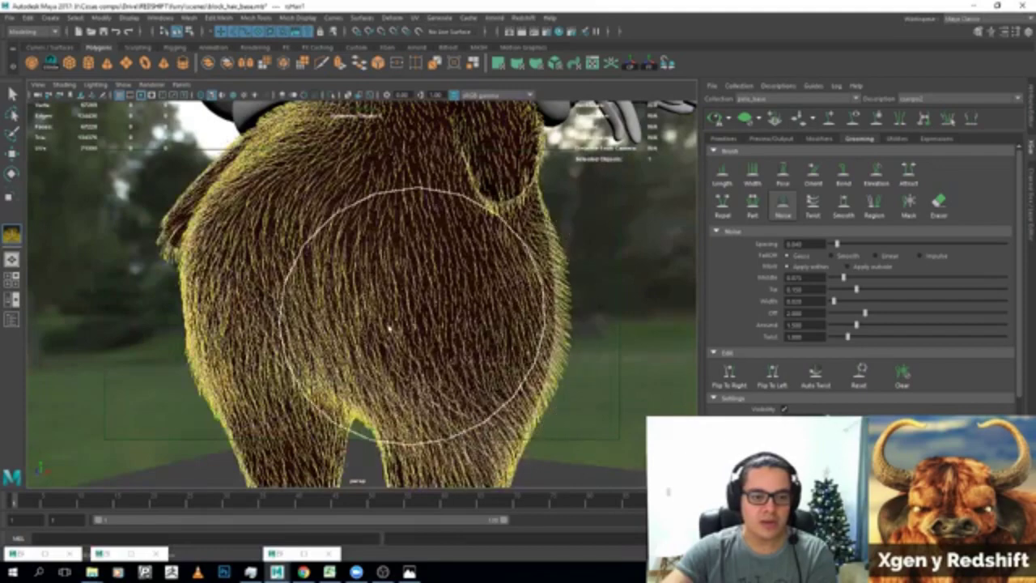
alt+drag(497, 317, 453, 324)
scroll(519, 145, up, 3)
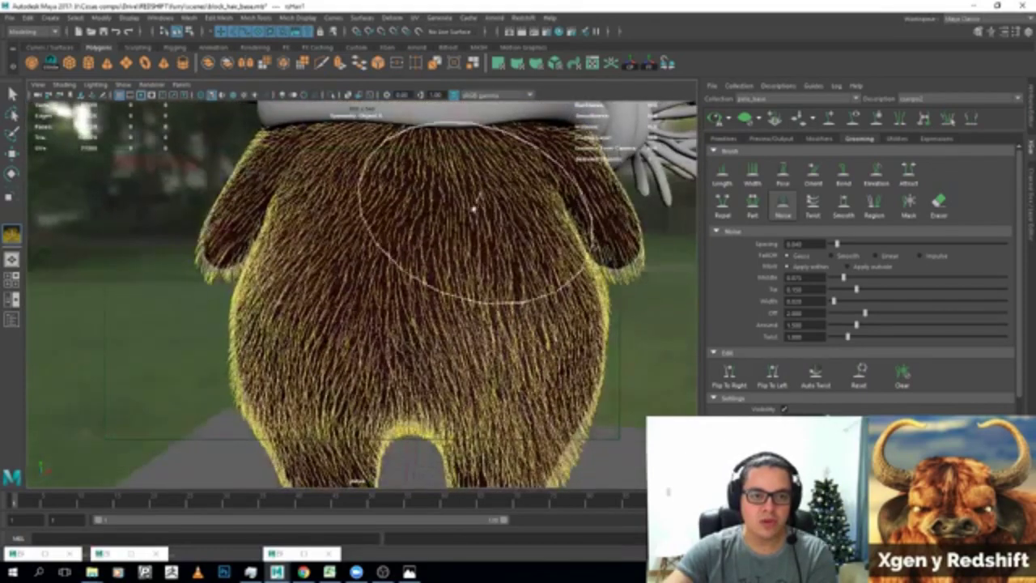
key(q)
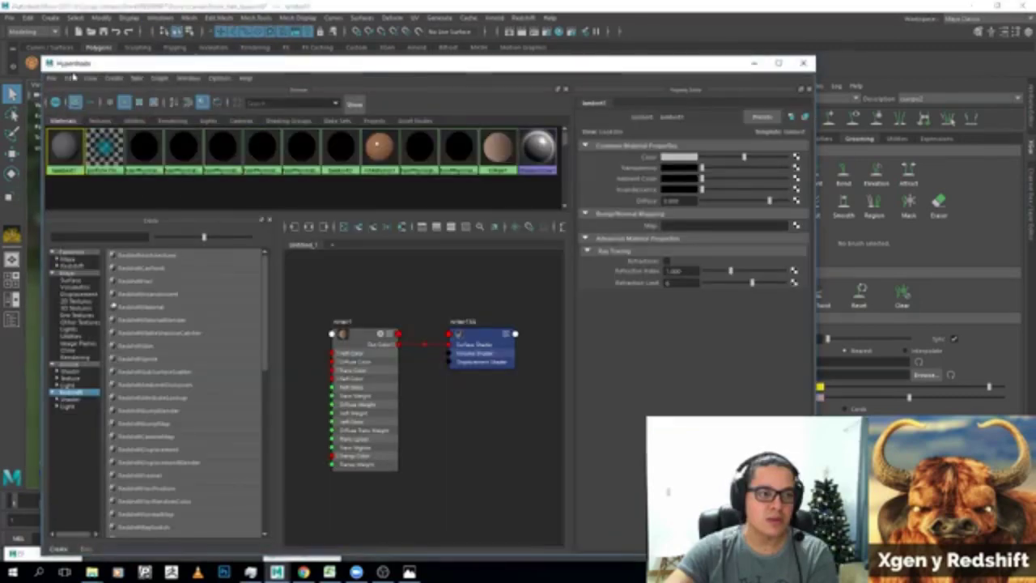
Delete unused material nodes, set lambert2's colour to brown, and re-render the character.
click(71, 77)
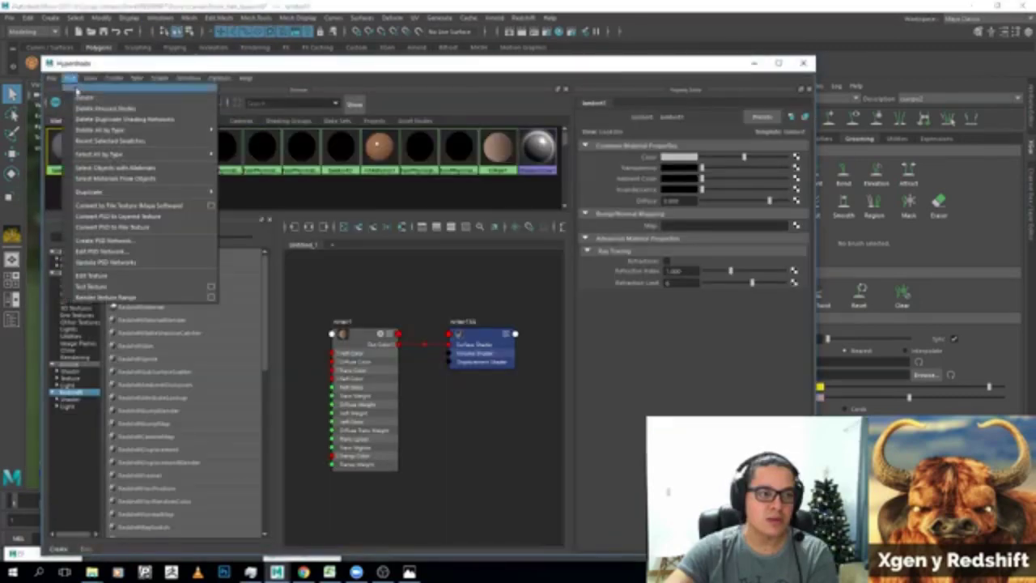
click(97, 108)
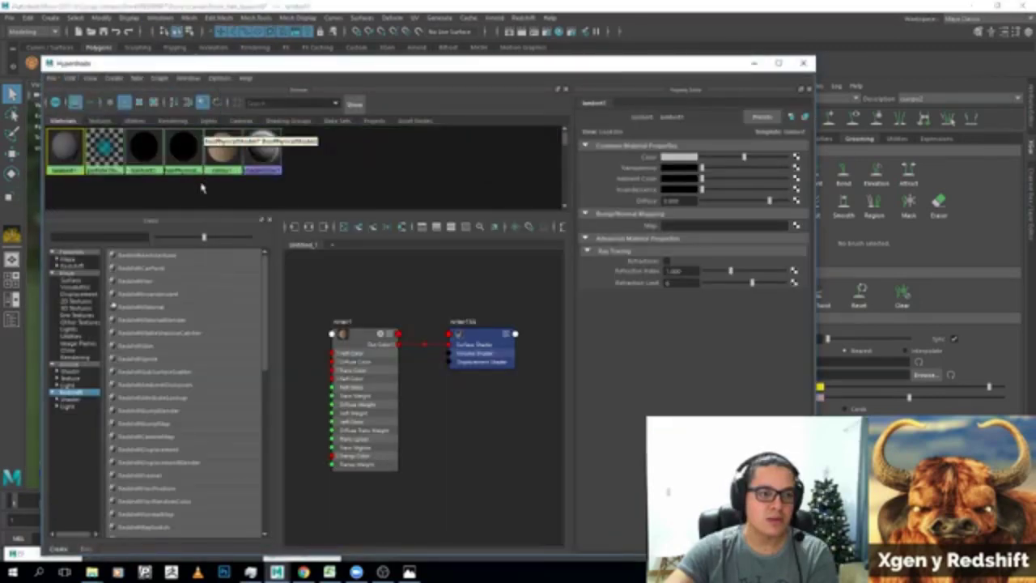
click(143, 152)
click(687, 158)
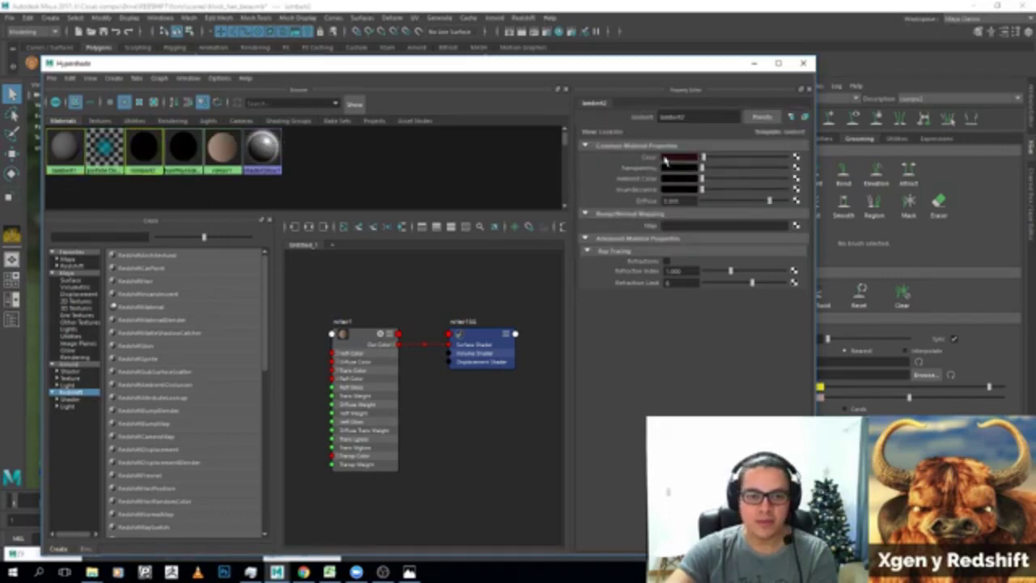
click(665, 160)
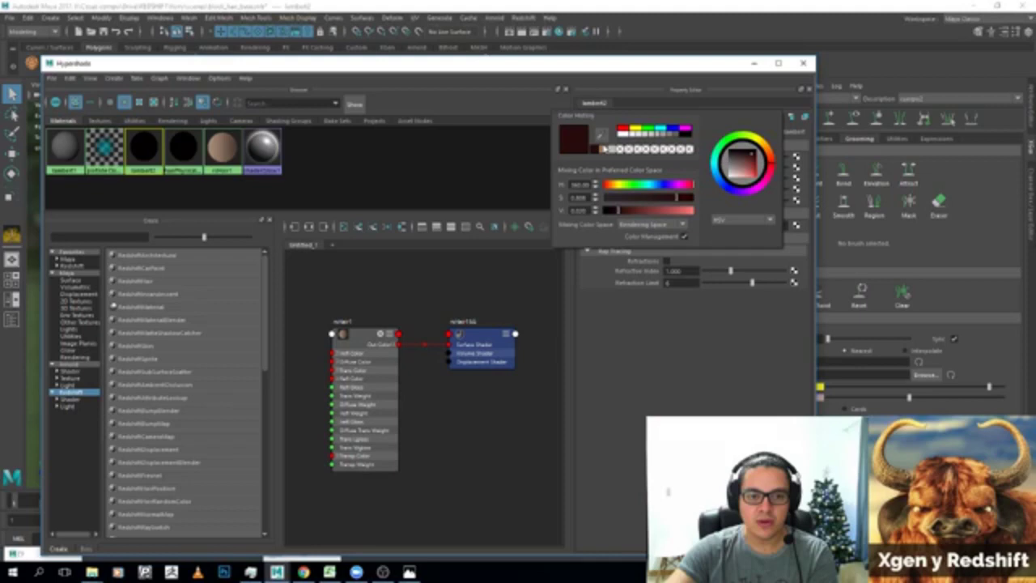
click(604, 148)
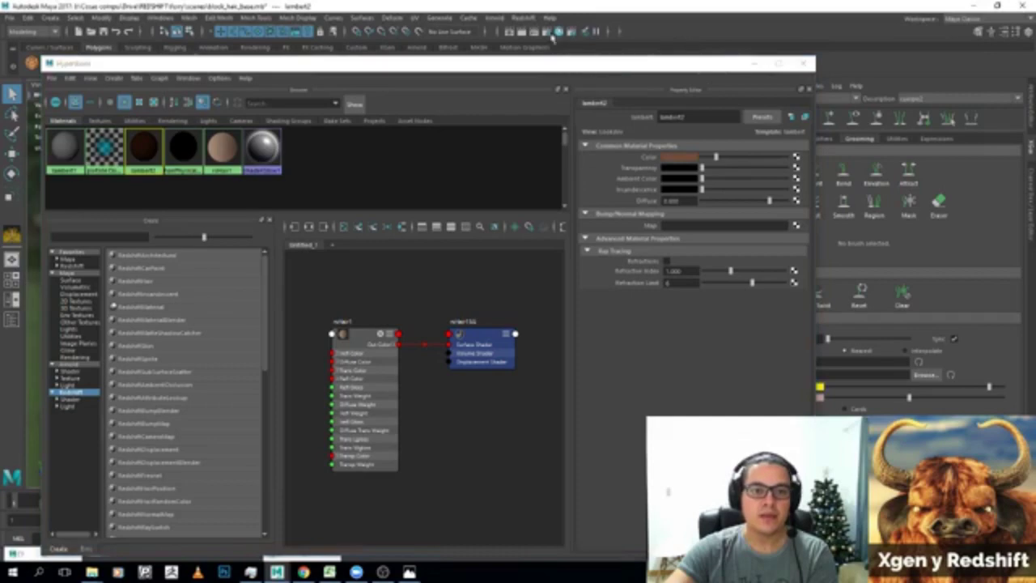
click(753, 65)
click(536, 34)
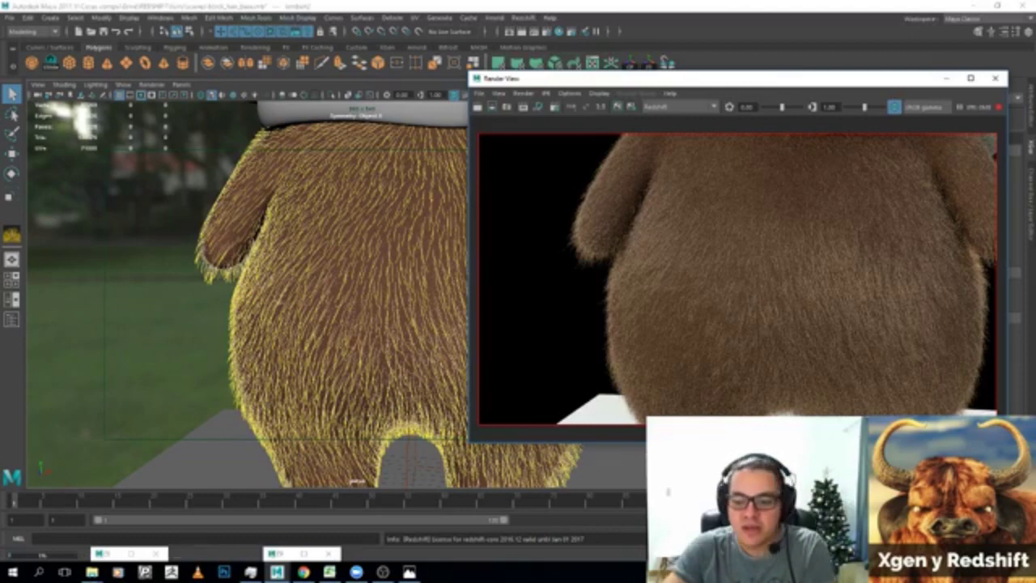
Stop the IPR render, open the XGen editor, minimize the Render View, and bring up the rsHair1 material in Hypershade.
click(409, 572)
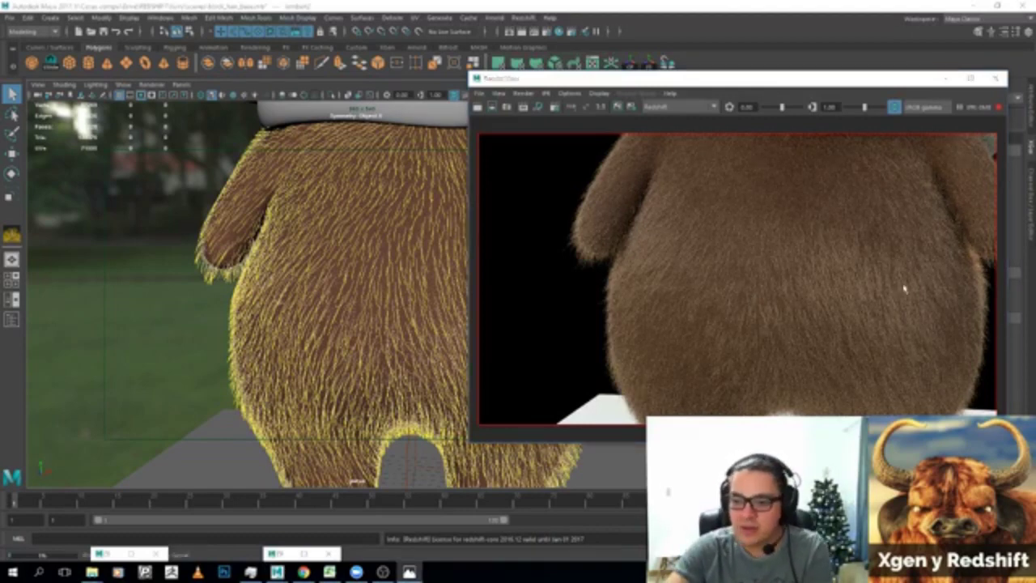
click(998, 107)
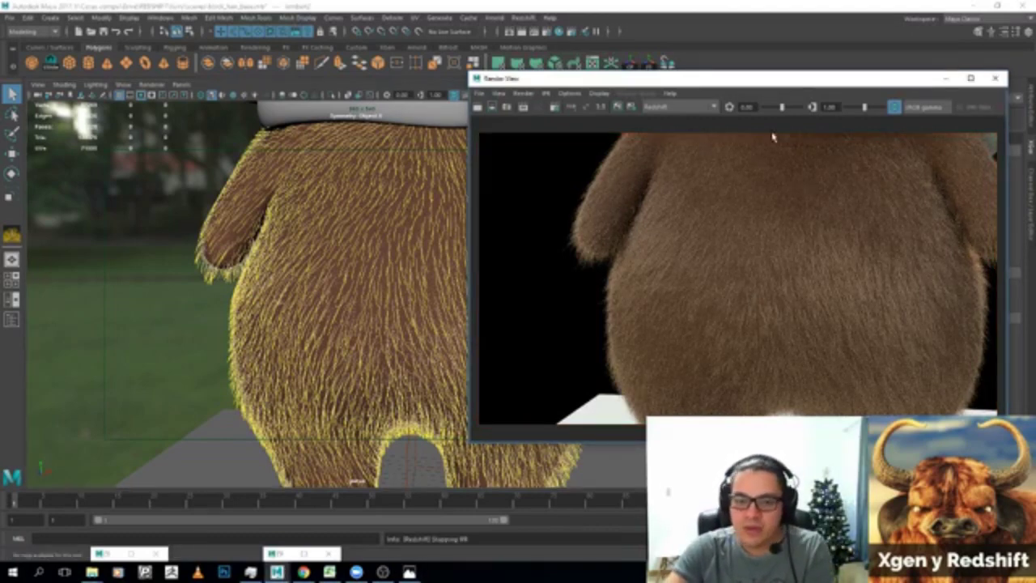
click(1031, 146)
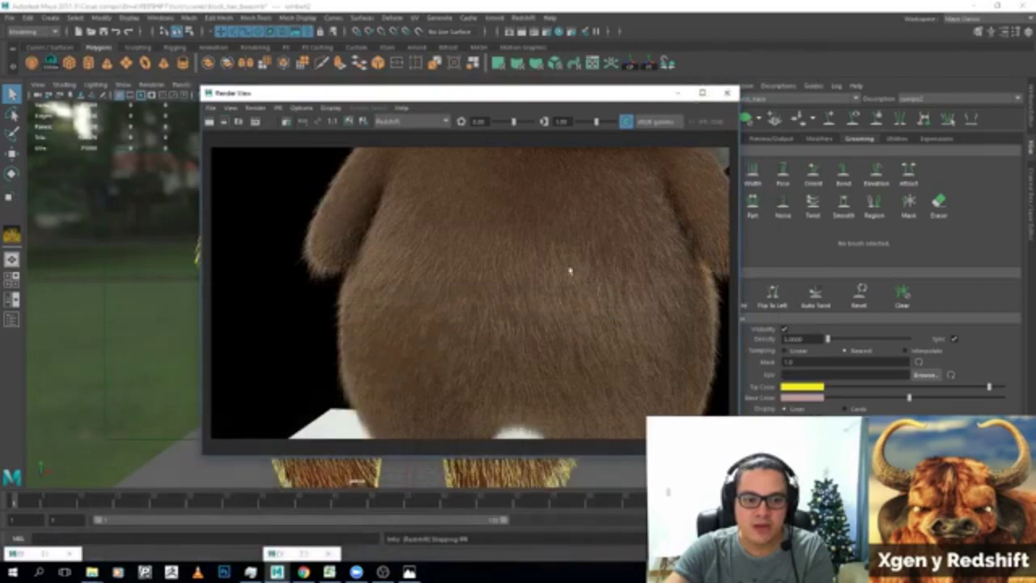
click(678, 94)
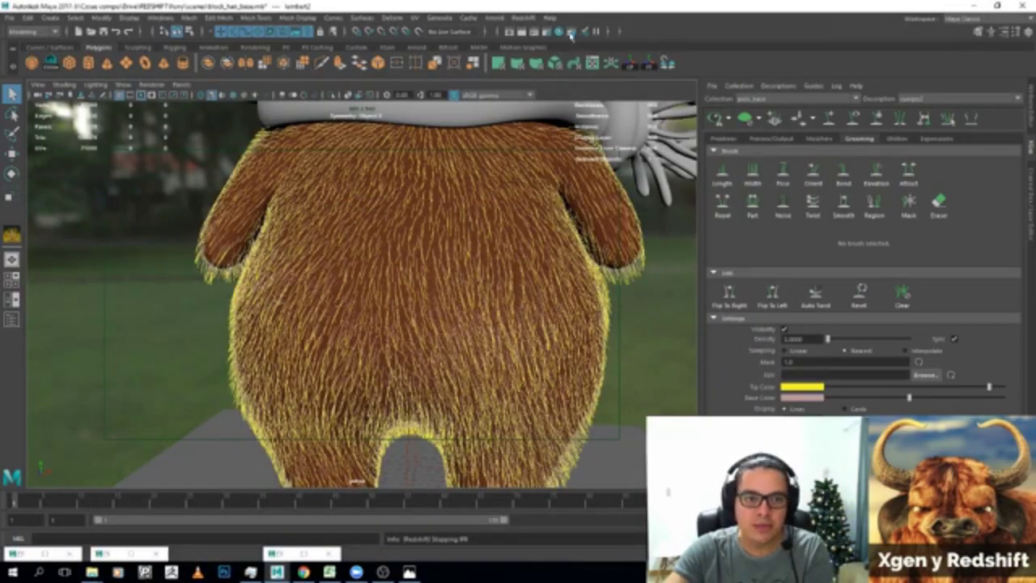
click(571, 34)
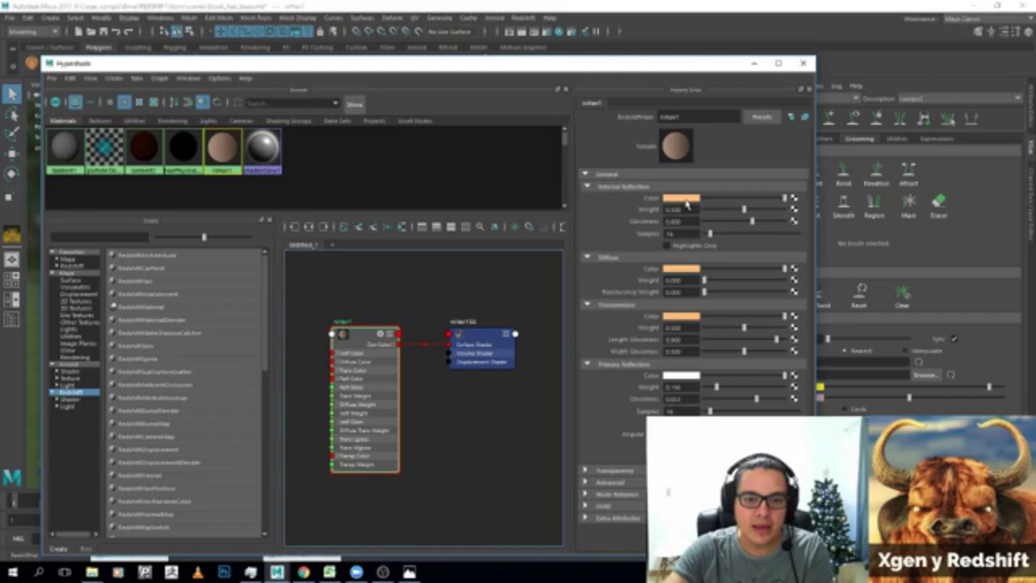
Make rsHair1's Transmission and Diffuse colours tan and Internal Reflection grey, then re-render the fur.
click(680, 270)
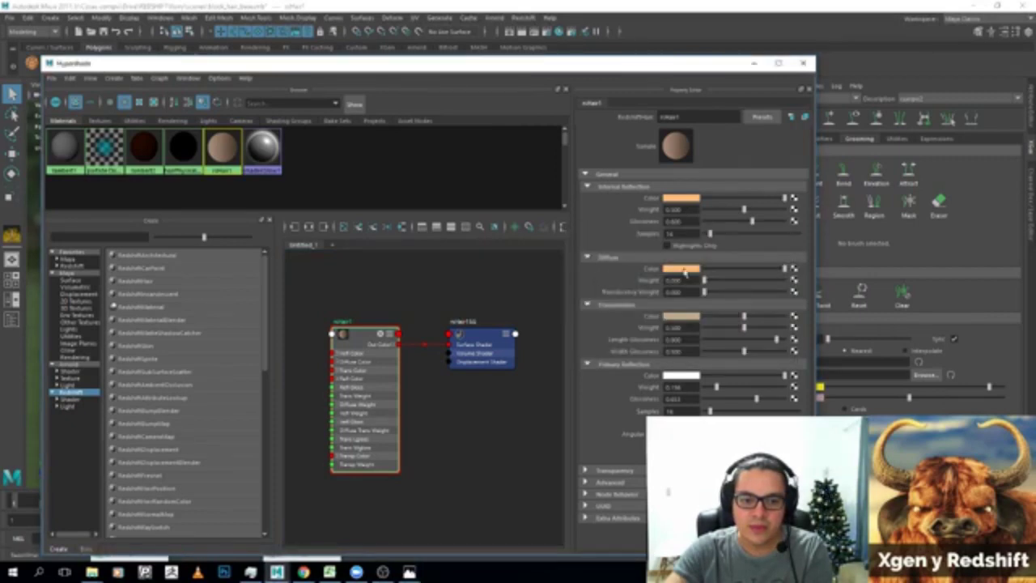
click(680, 268)
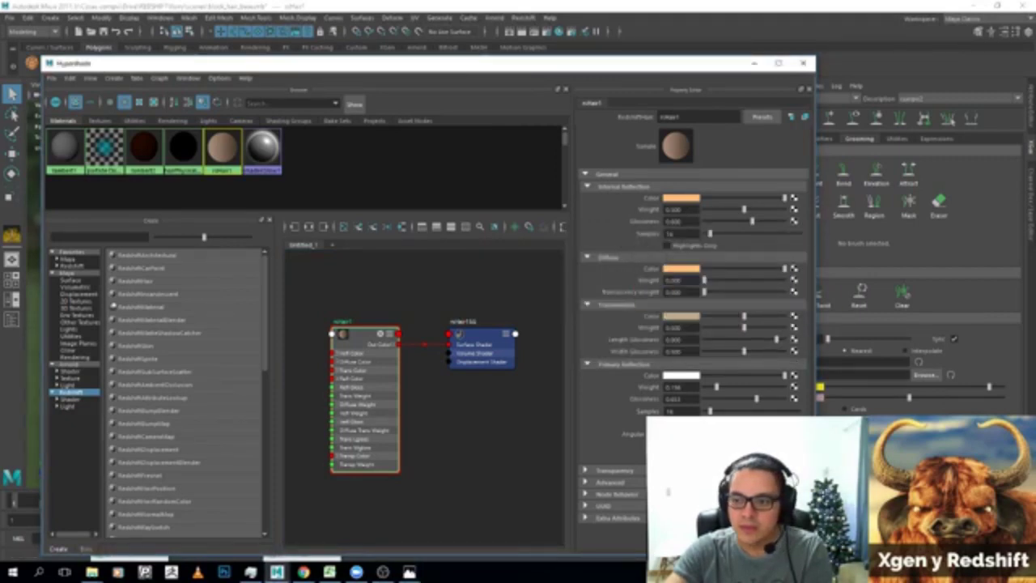
click(680, 198)
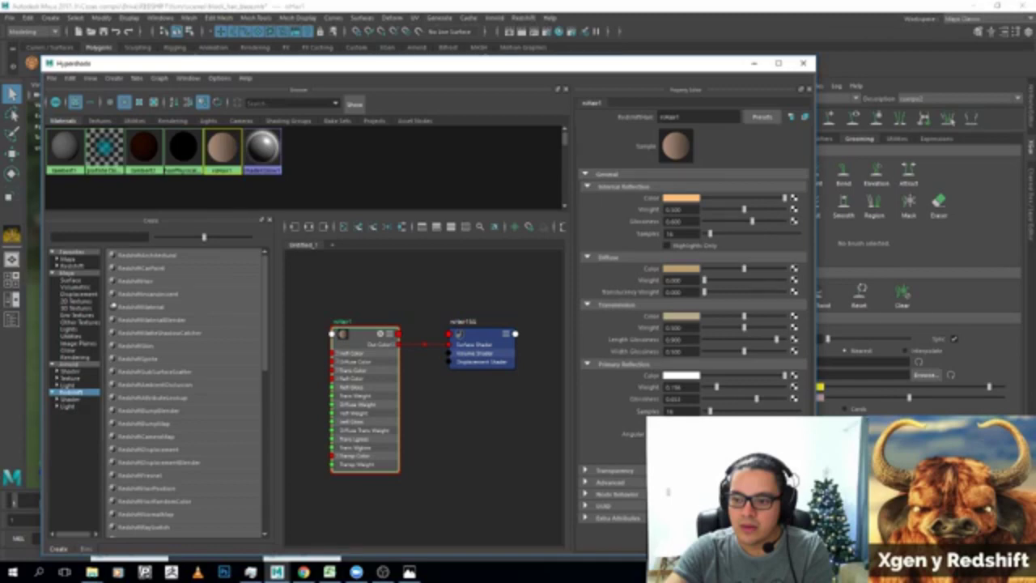
click(535, 33)
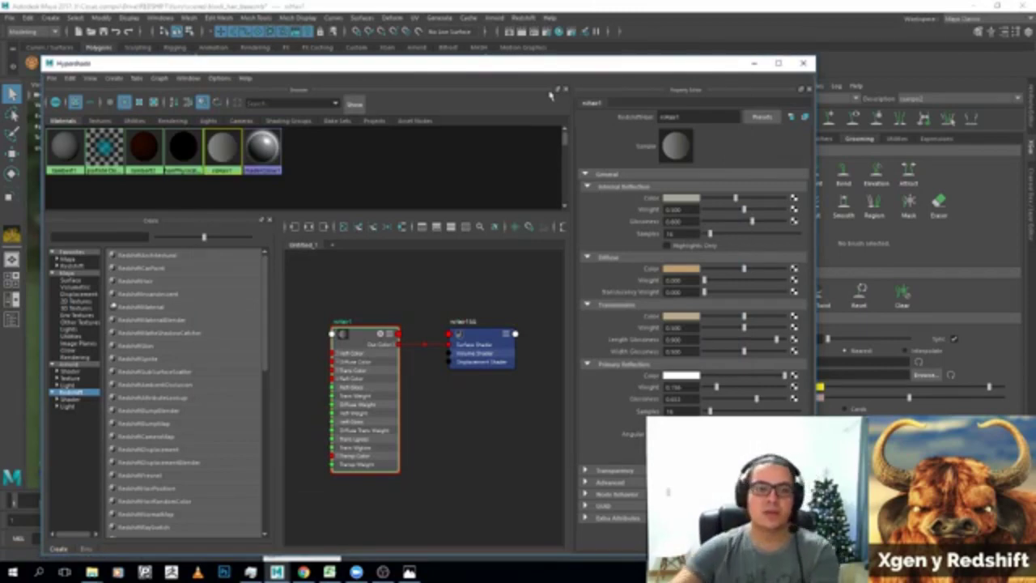
click(534, 32)
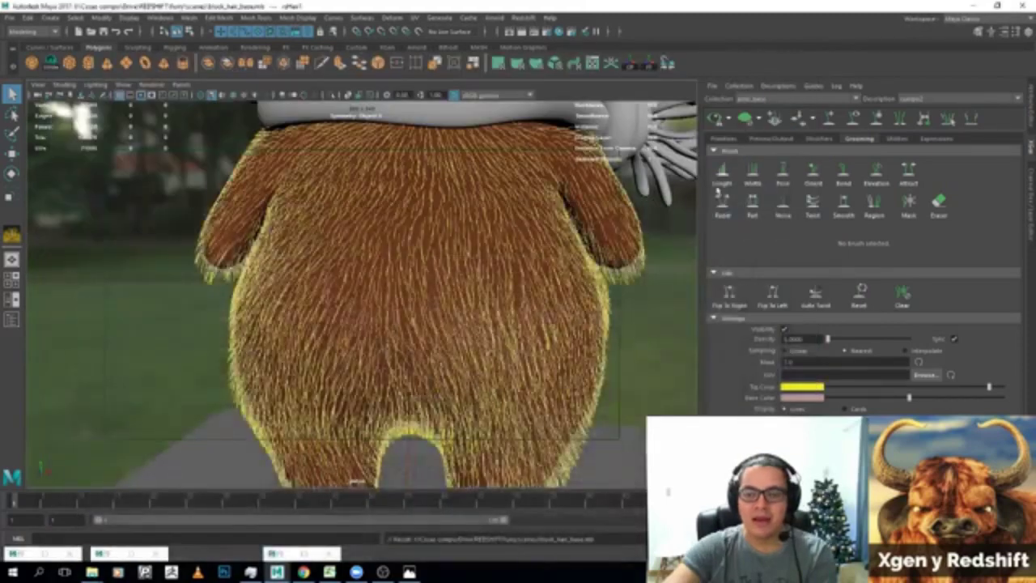
Frame the whole character, open XGen's Preview/Output tab, save the scene with Ctrl+S, and render the frame.
alt+drag(416, 279, 417, 243)
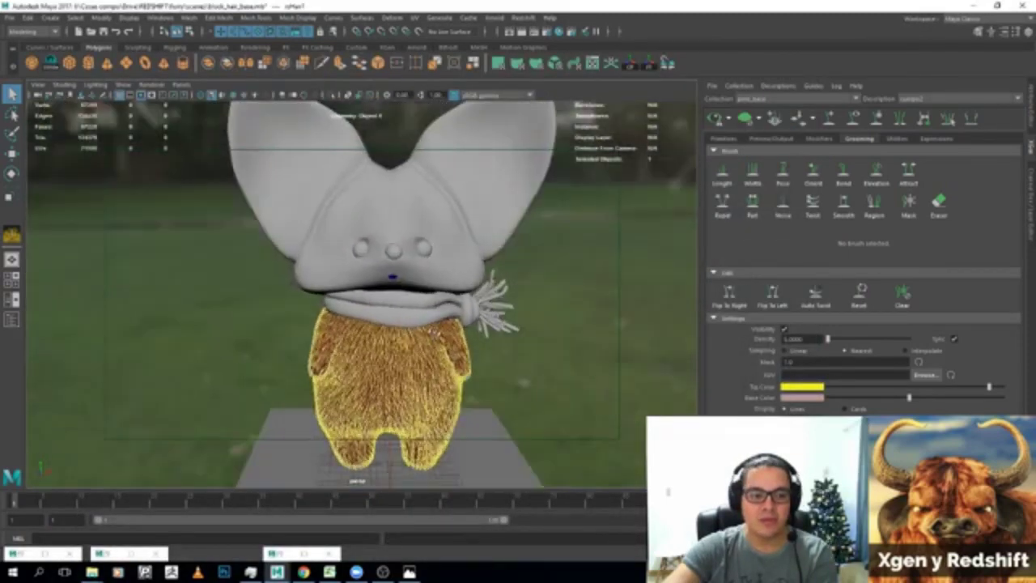
scroll(388, 268, up, 3)
alt+middle_drag(405, 324, 405, 228)
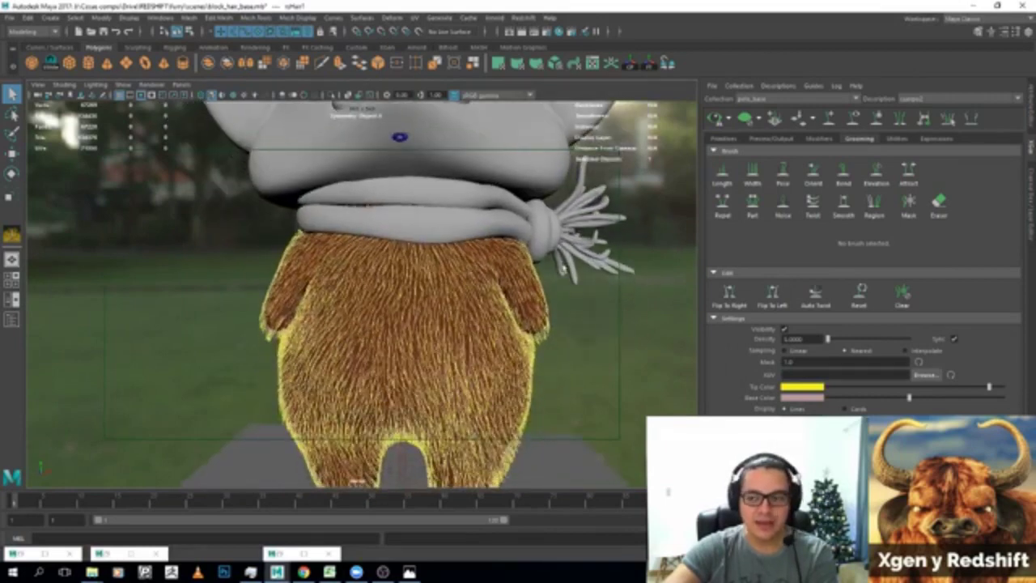
click(770, 138)
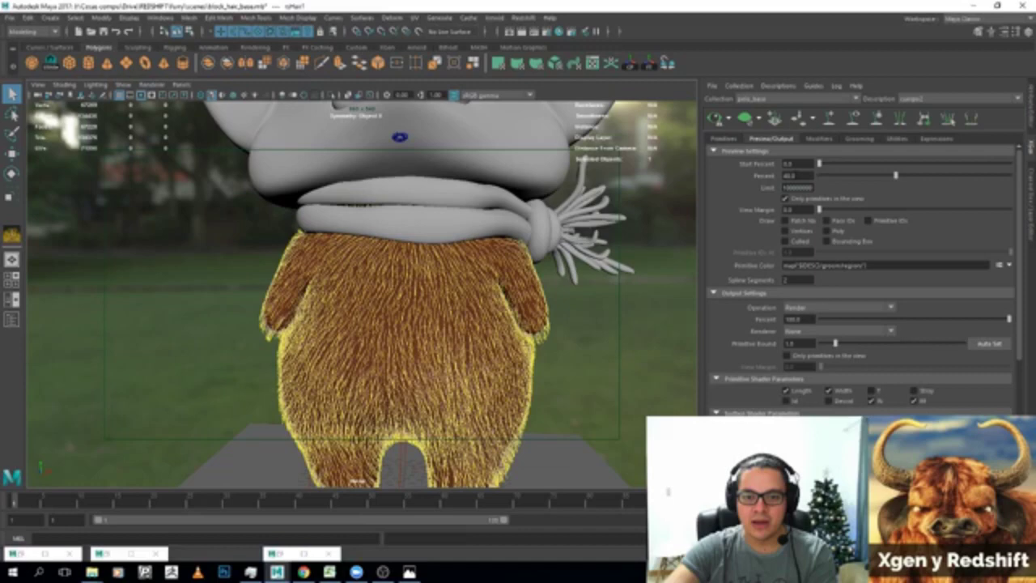
key(ctrl+s)
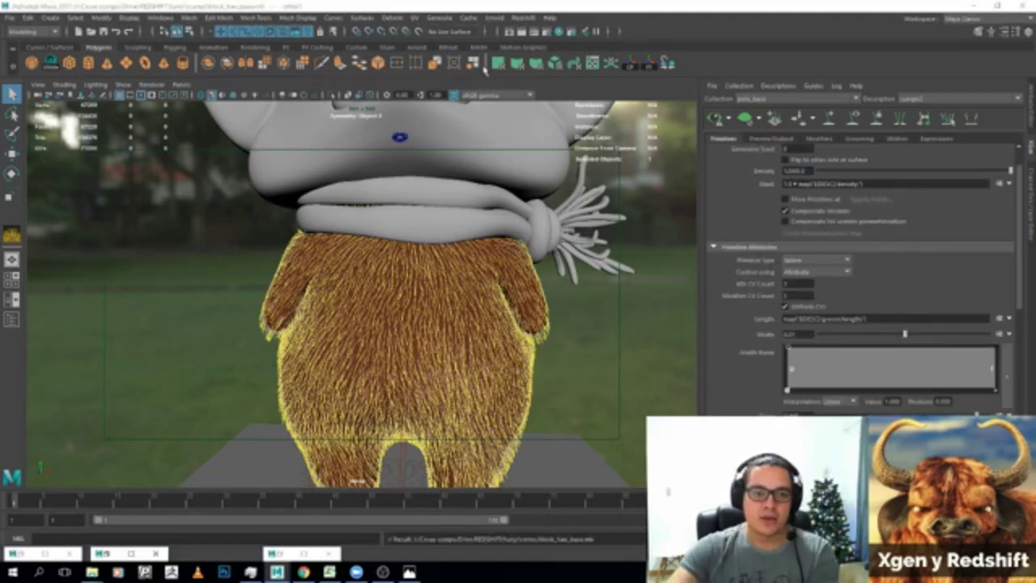
click(535, 31)
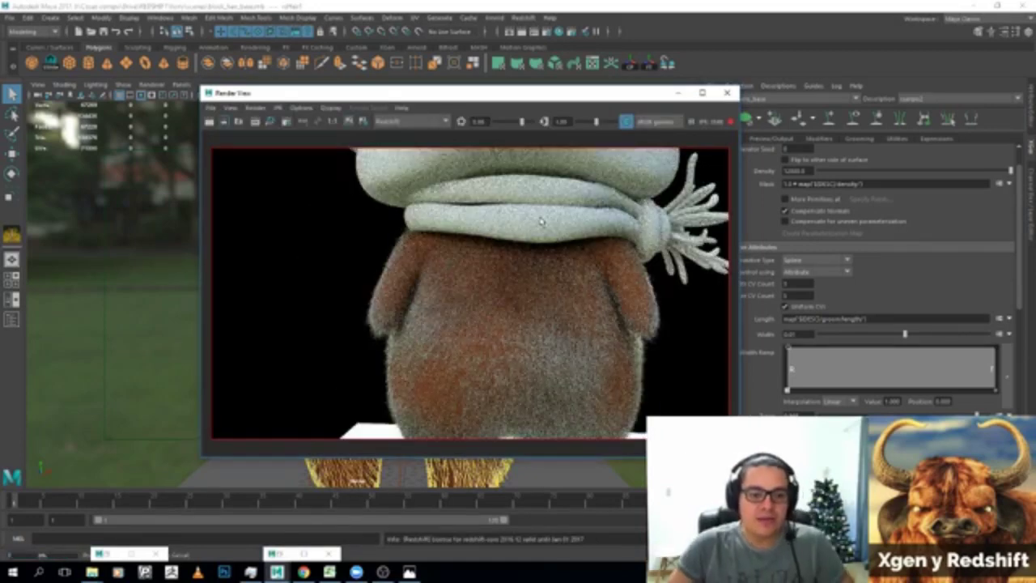
Show the render at 1:1, move the Render View aside, and zoom the viewport onto the furry back.
scroll(518, 340, down, 1)
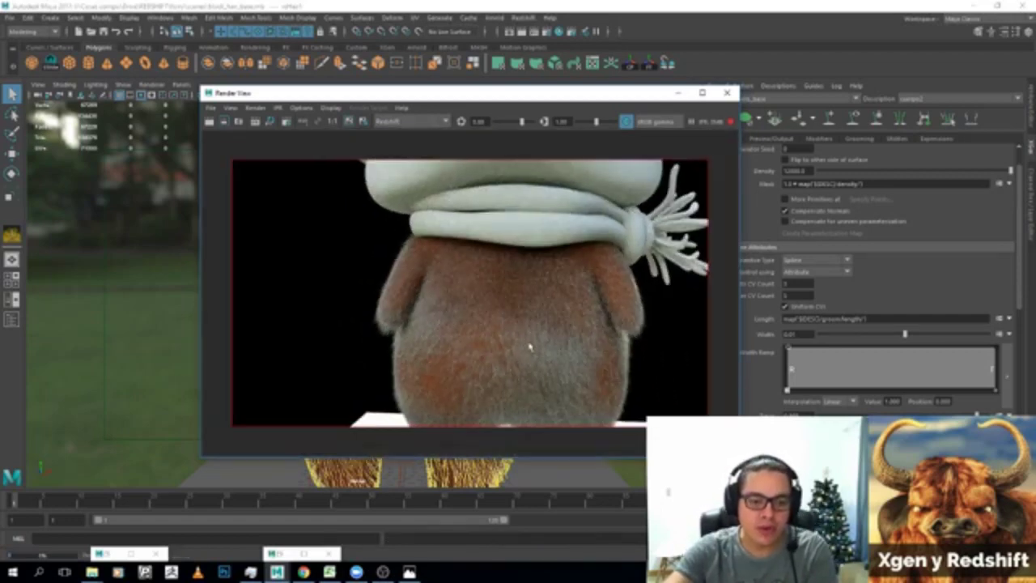
click(332, 121)
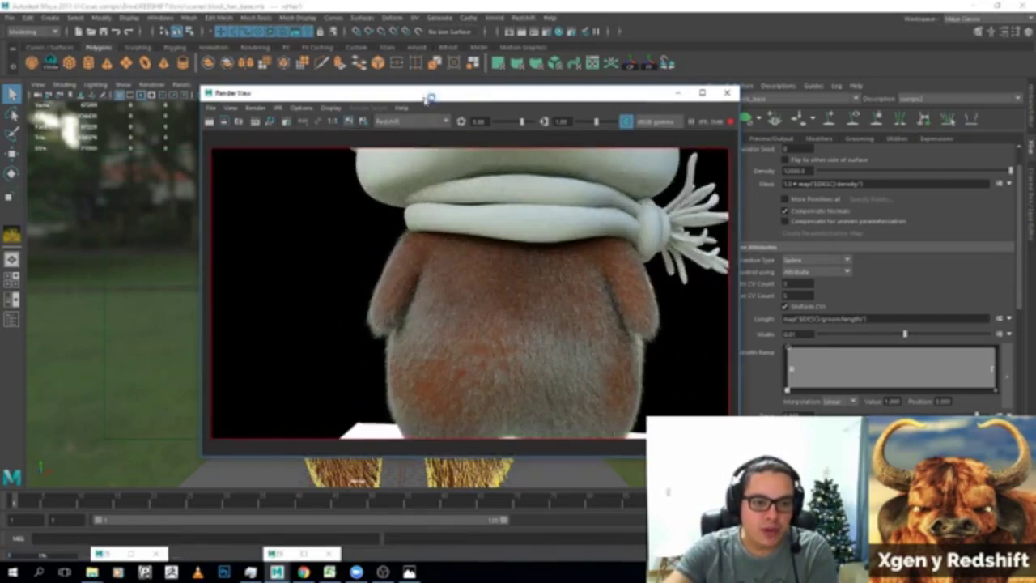
drag(430, 98, 641, 95)
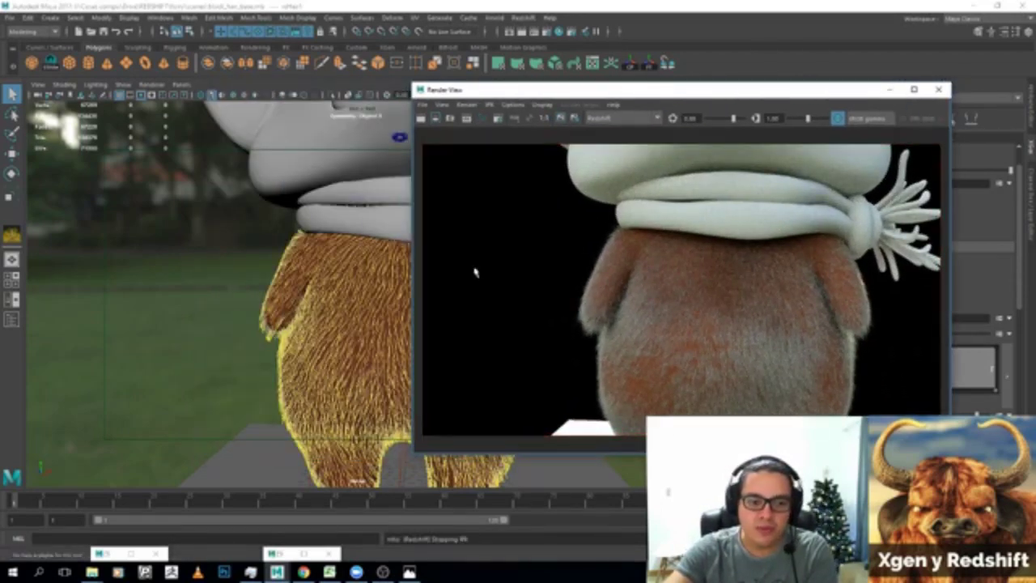
alt+right_drag(384, 278, 430, 278)
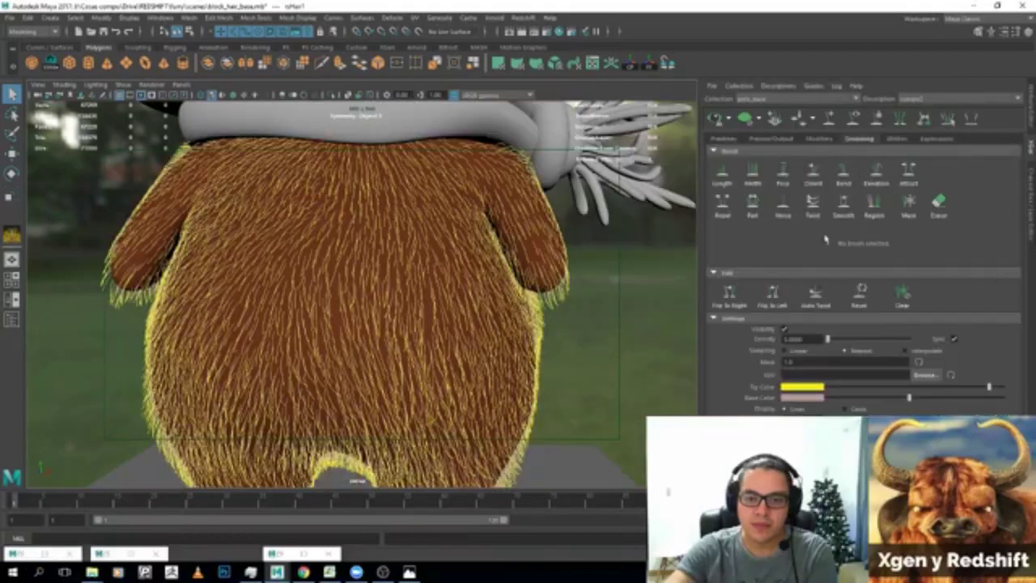
Raise the lower-left belly fur with the Elevation brush, change the hair Density, and re-render.
click(876, 171)
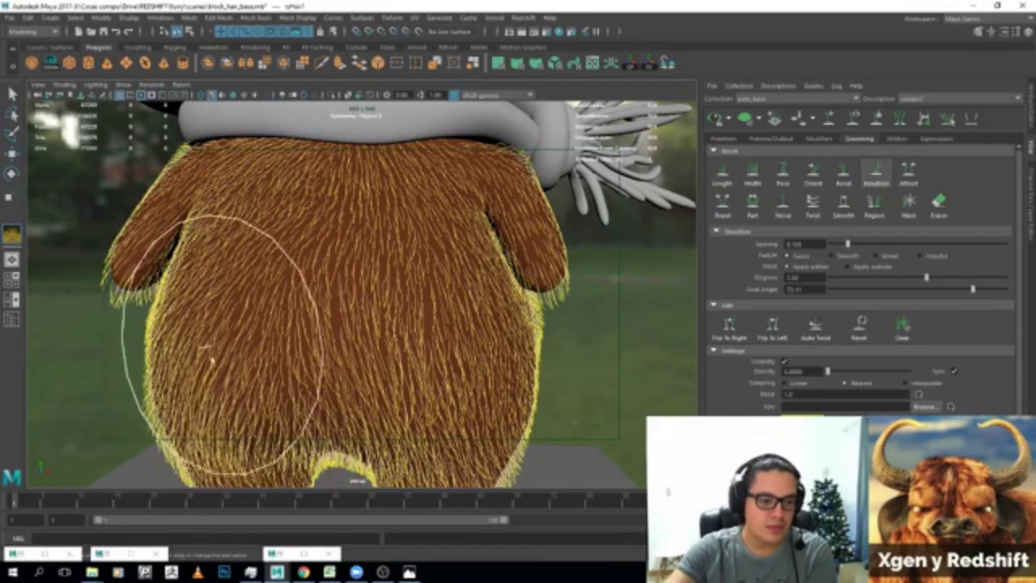
mouse_move(207, 351)
mouse_down()
mouse_move(221, 432)
mouse_move(215, 477)
mouse_up()
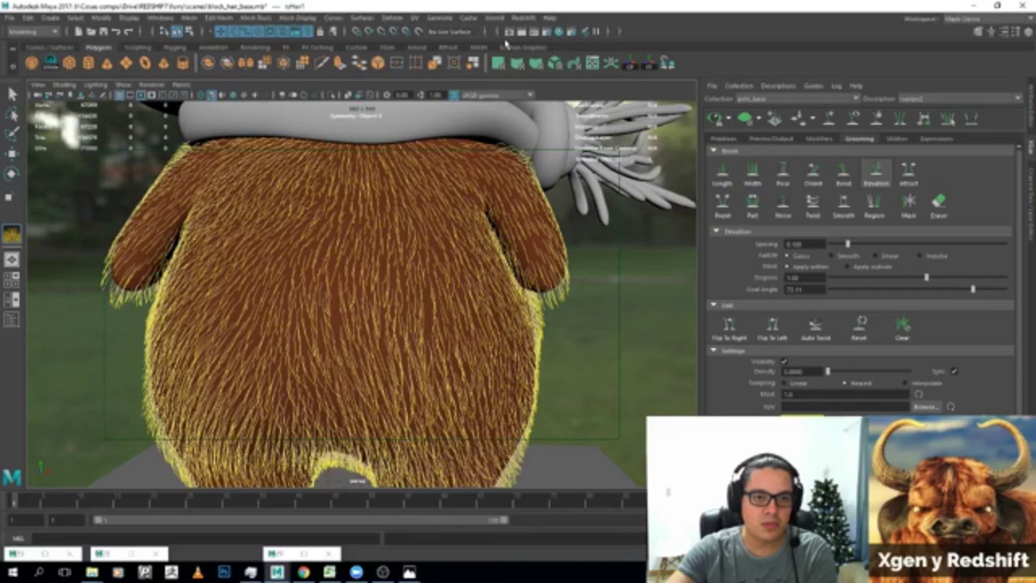
click(723, 138)
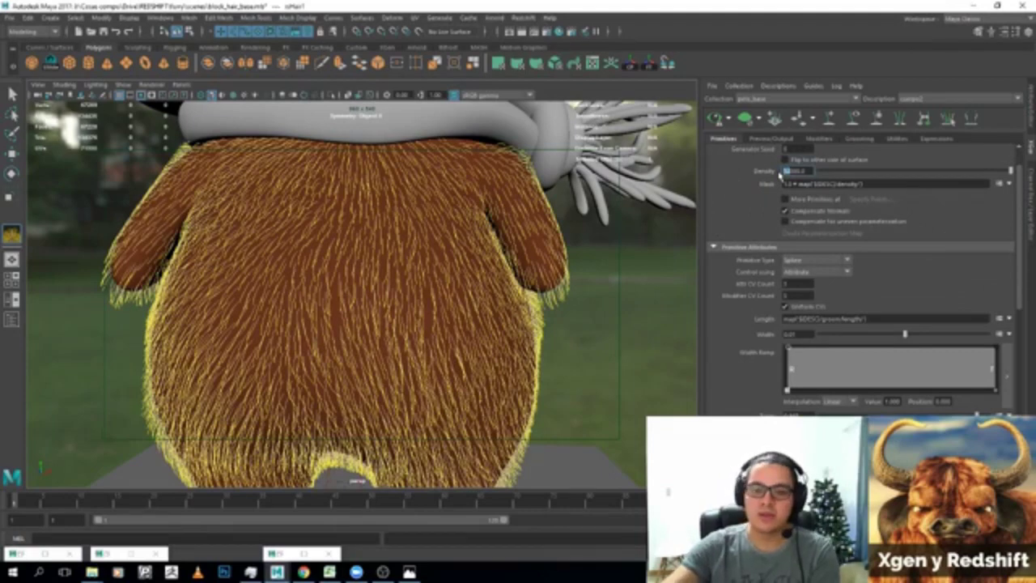
key(Return)
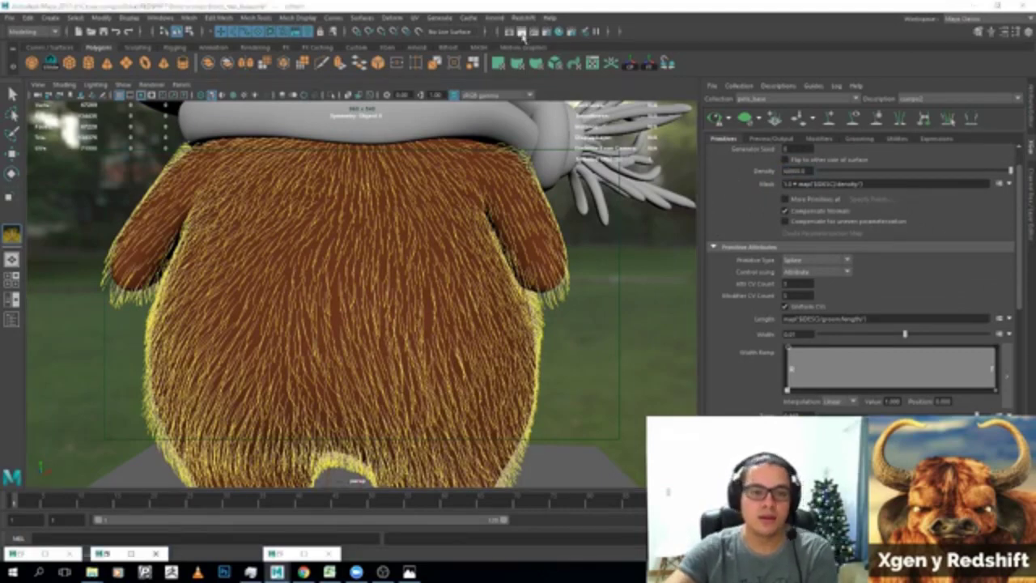
click(534, 31)
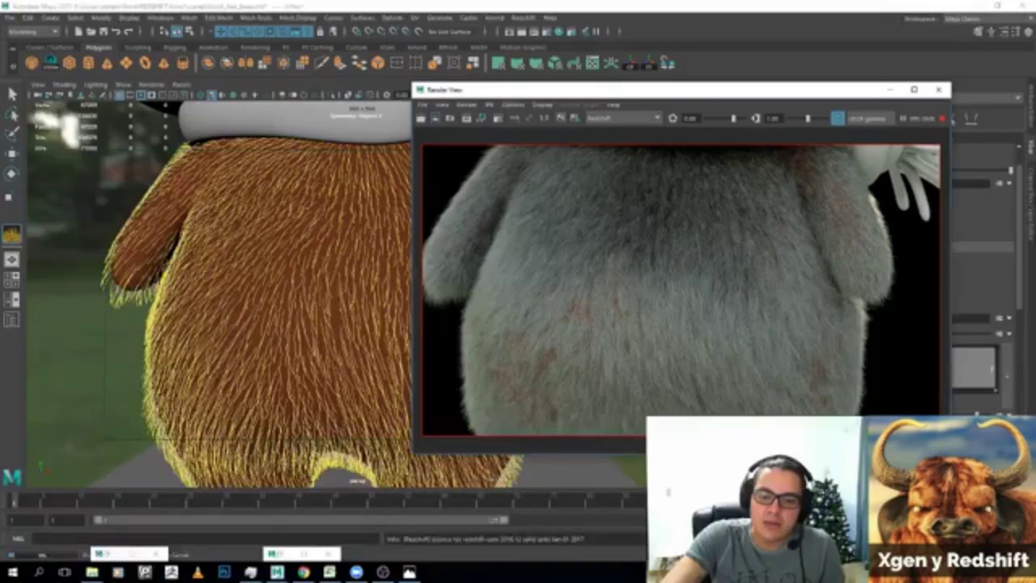
click(937, 197)
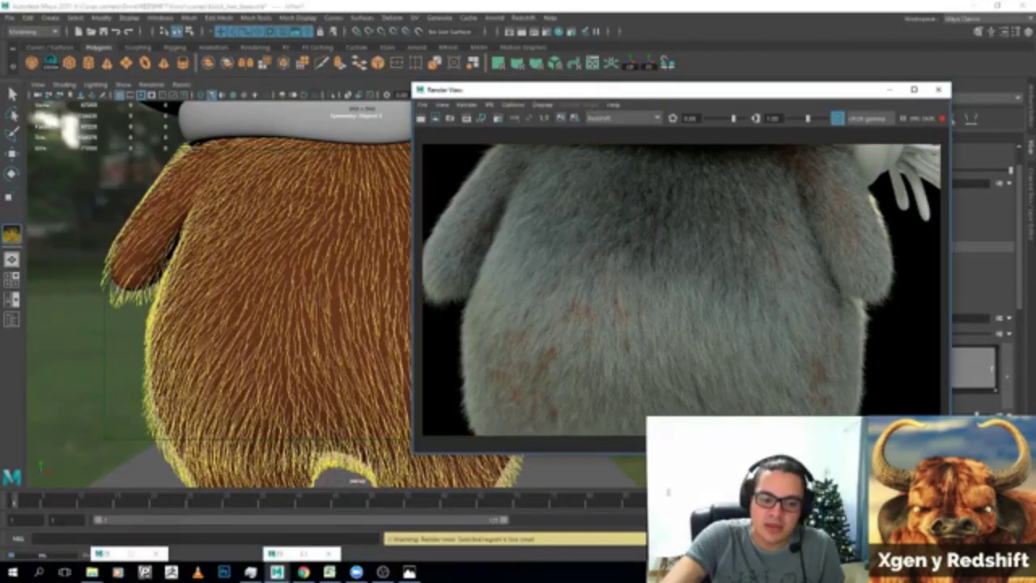